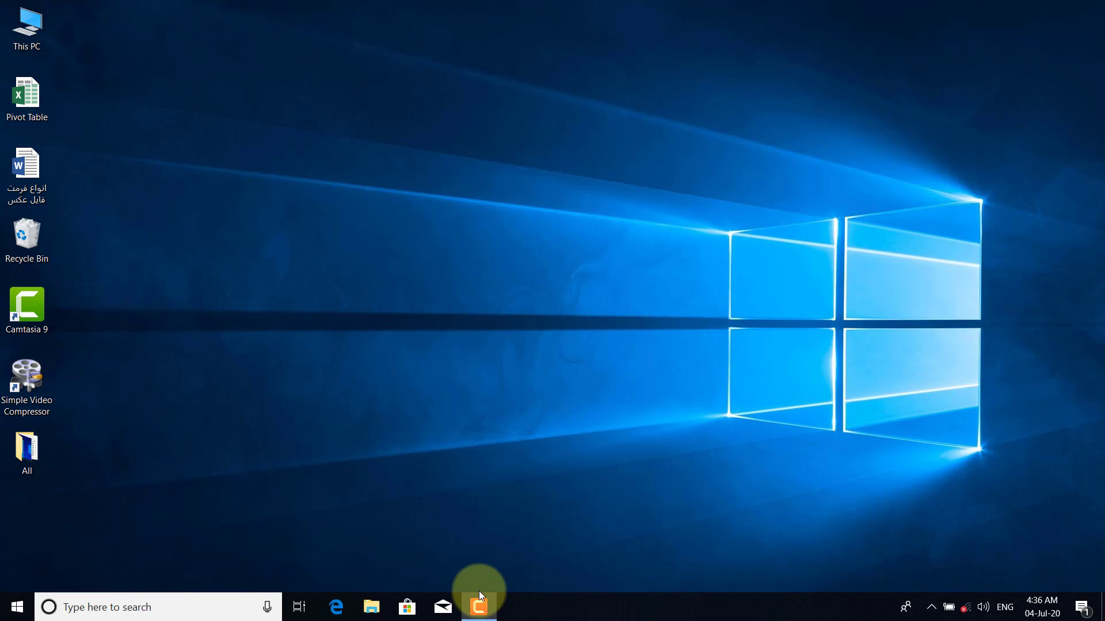
Step: Launch Excel 2016 from the Windows 10 Start menu
left_click(17, 616)
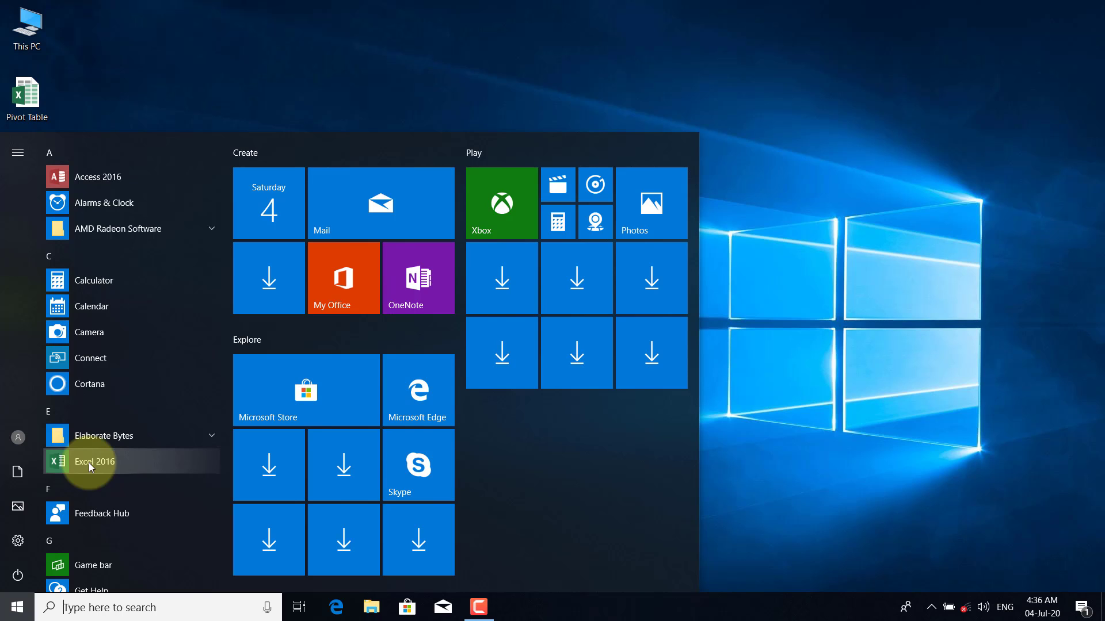
left_click(89, 462)
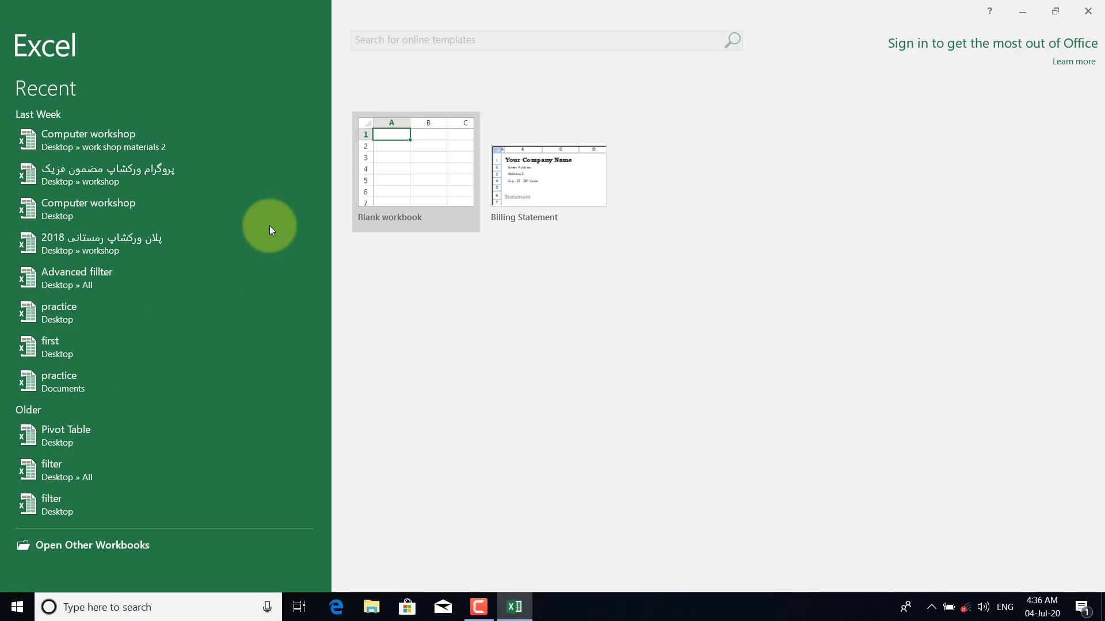
Step: Create a blank workbook, Book1, and start inserting a PivotTable
left_click(401, 168)
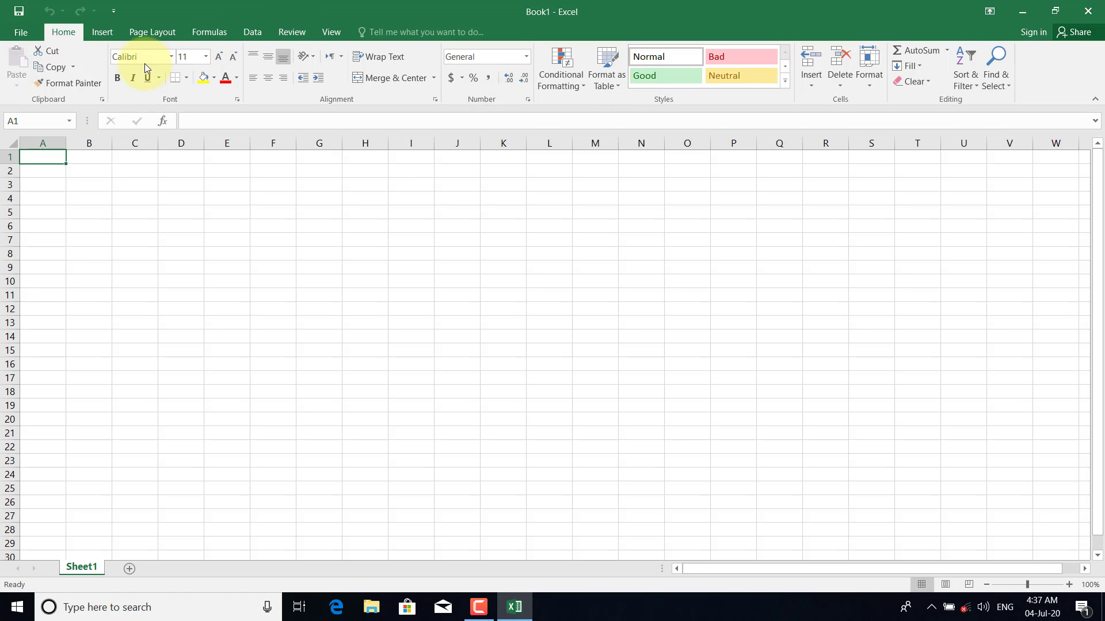
left_click(98, 33)
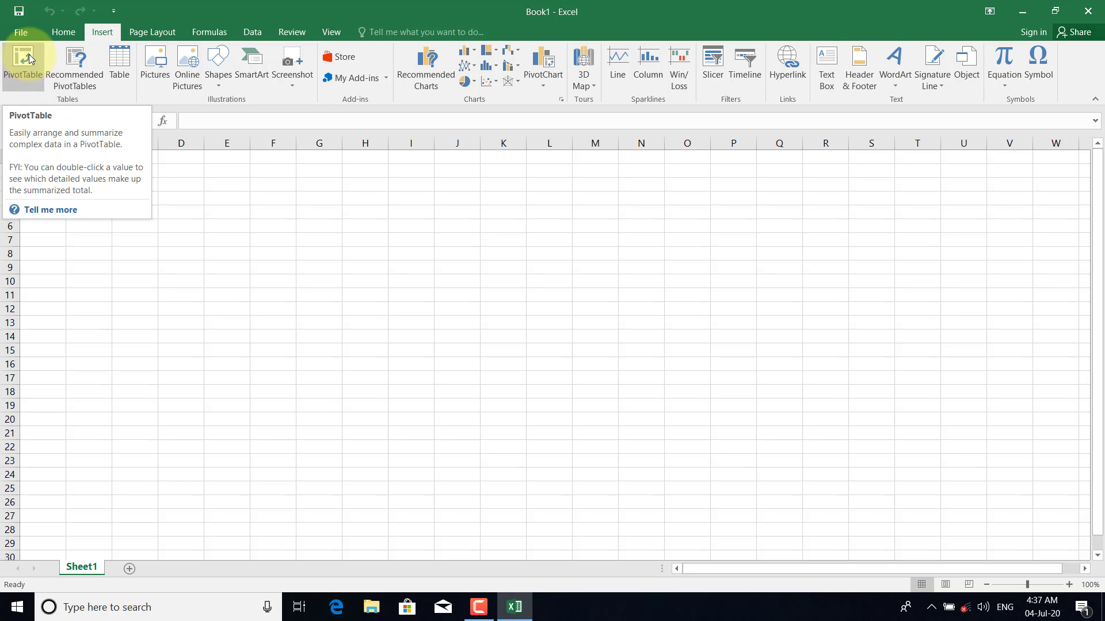
left_click(19, 68)
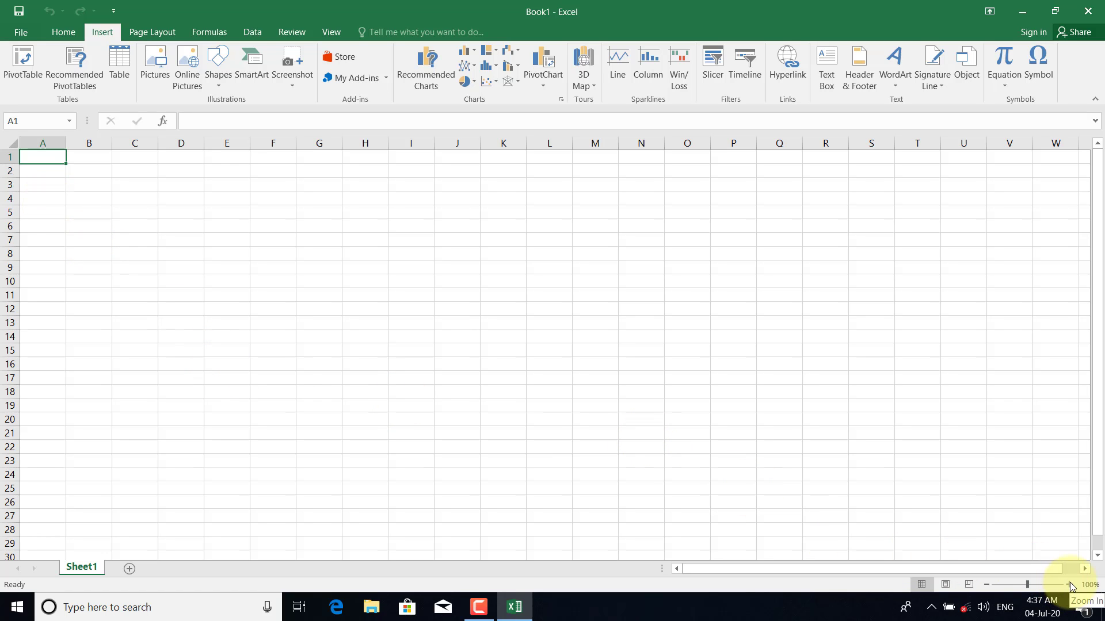
Step: Enter headers Date, products, sold amount and Weekday in A1:D1, autofitting column C
left_click(1069, 585)
left_click(1069, 585)
left_click(1069, 585)
left_click(1069, 584)
left_click(1069, 584)
left_click(1069, 584)
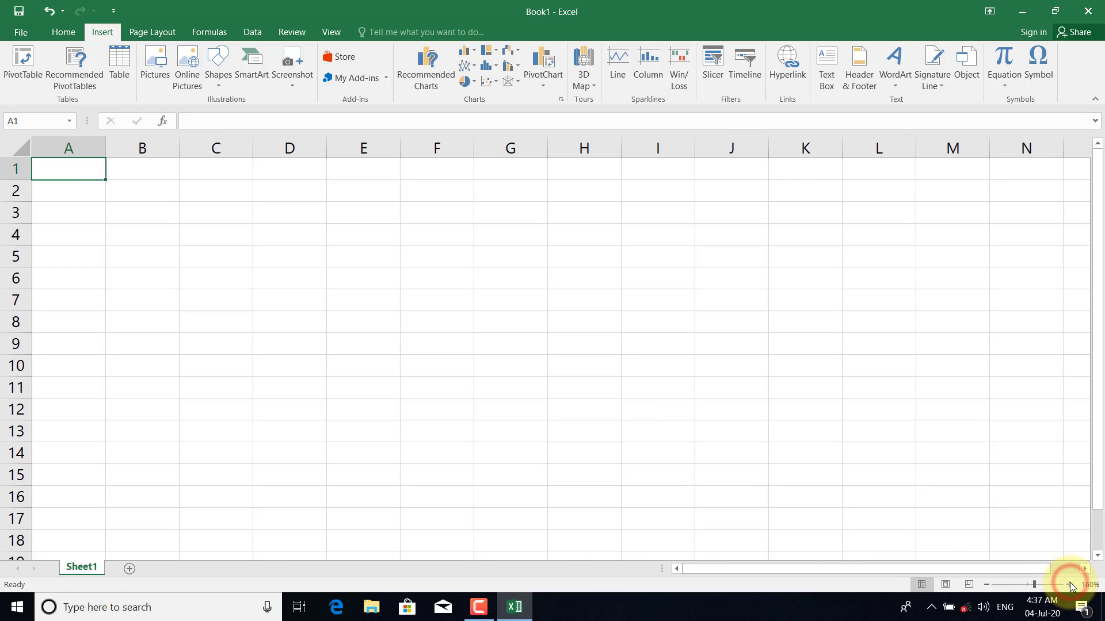
type("D")
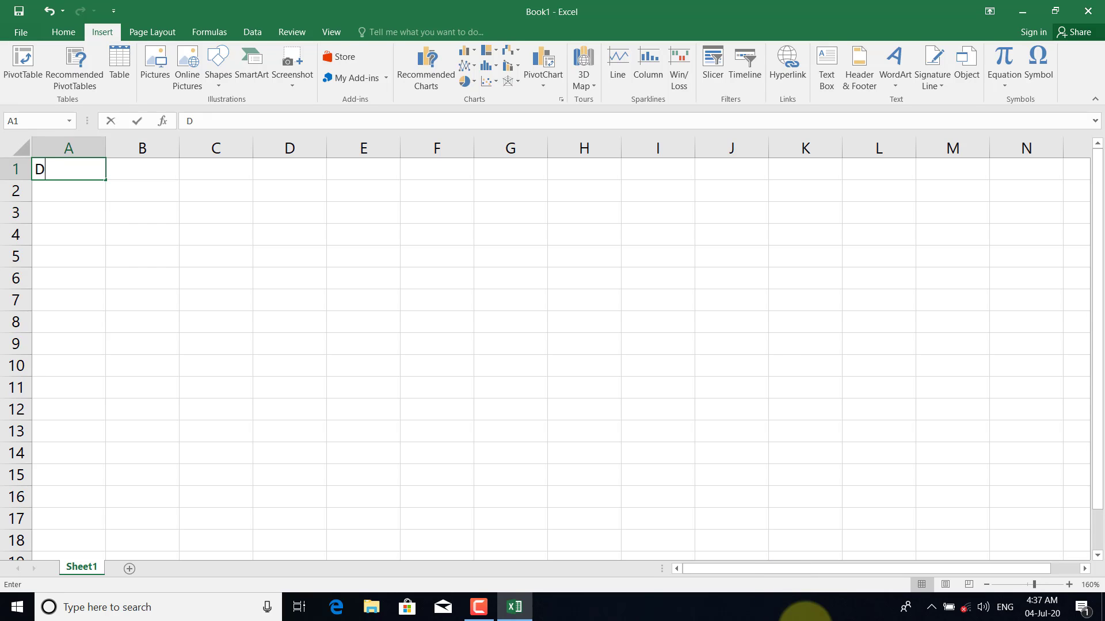
type("ate")
key("Tab")
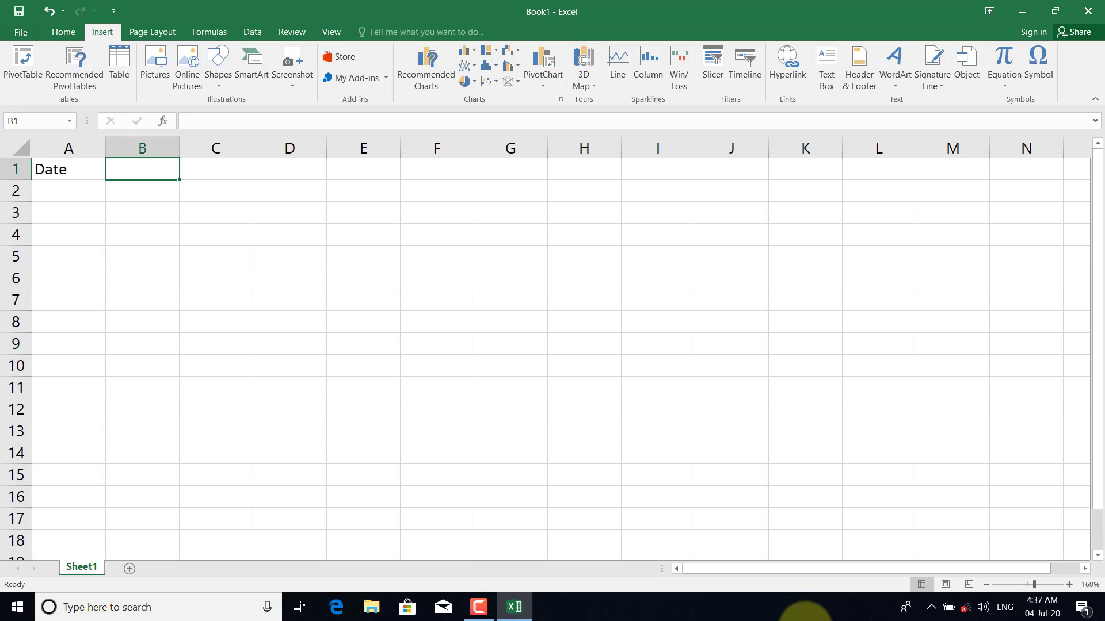
type("produ")
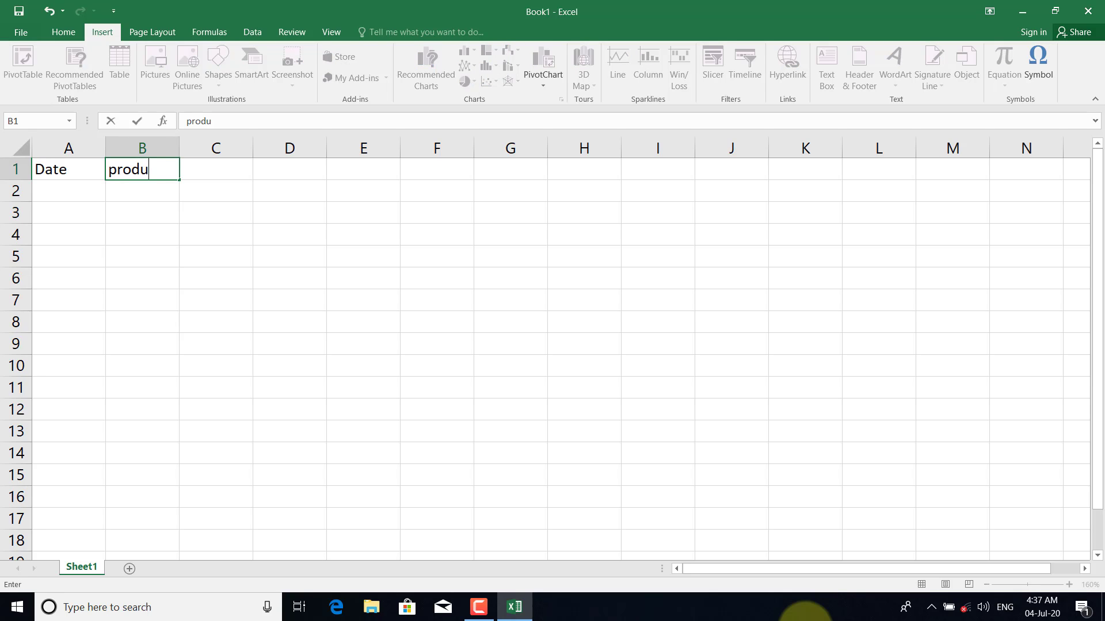
type("cts")
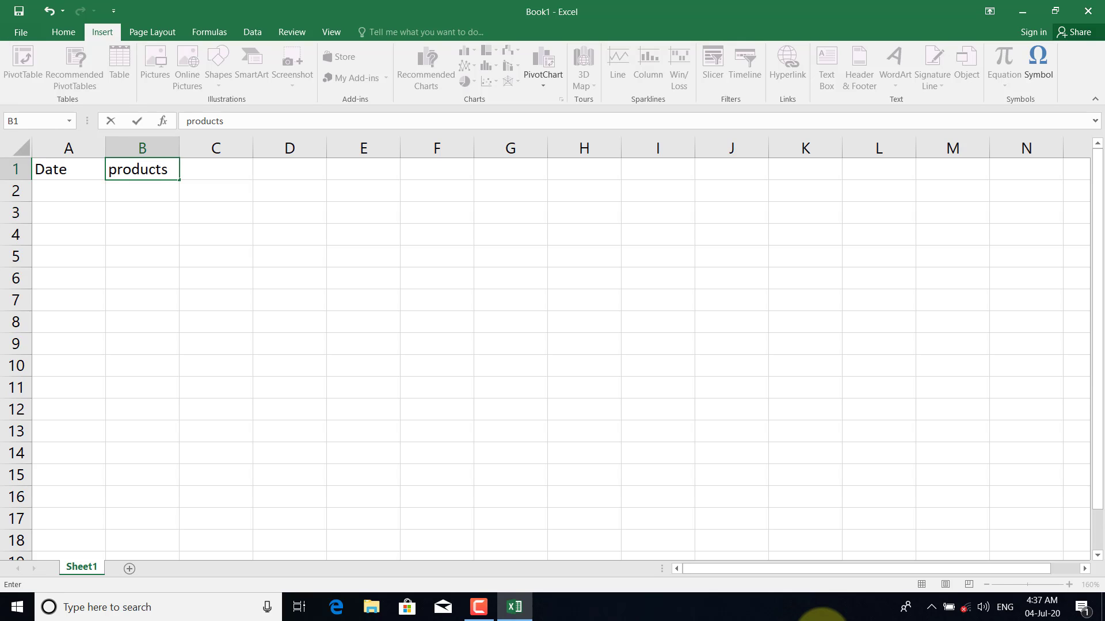
key("Tab")
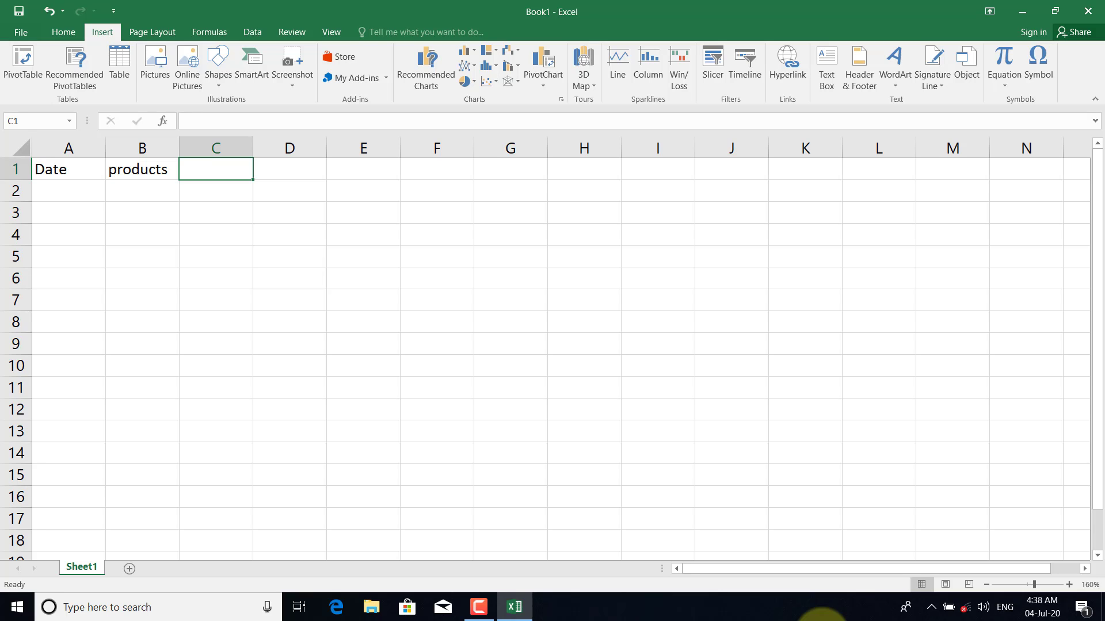
type("so")
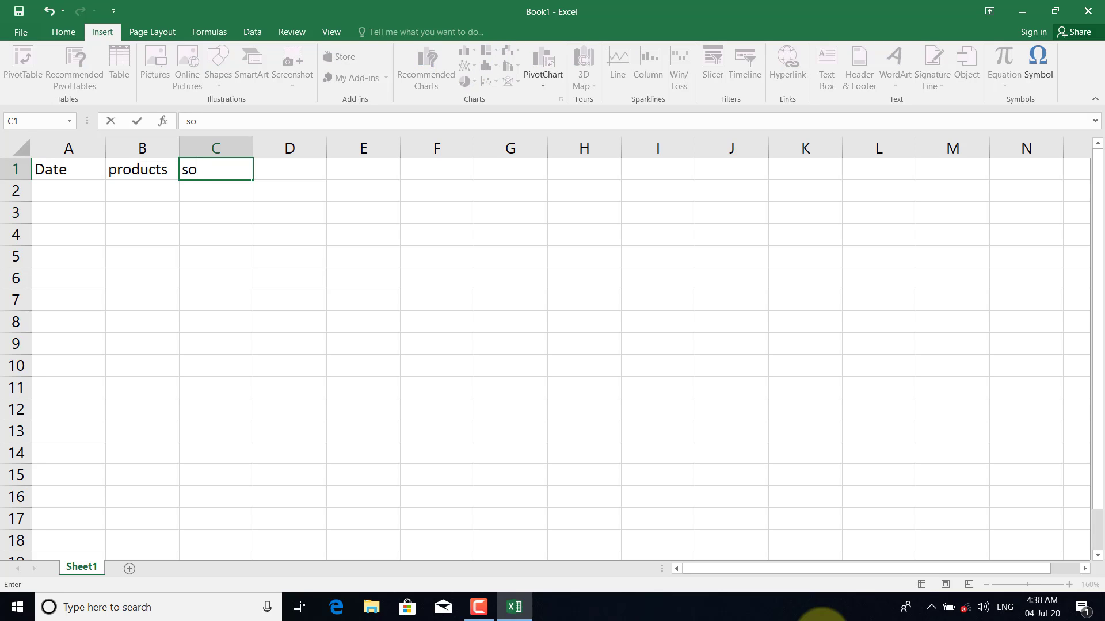
type("ld a")
type("mount")
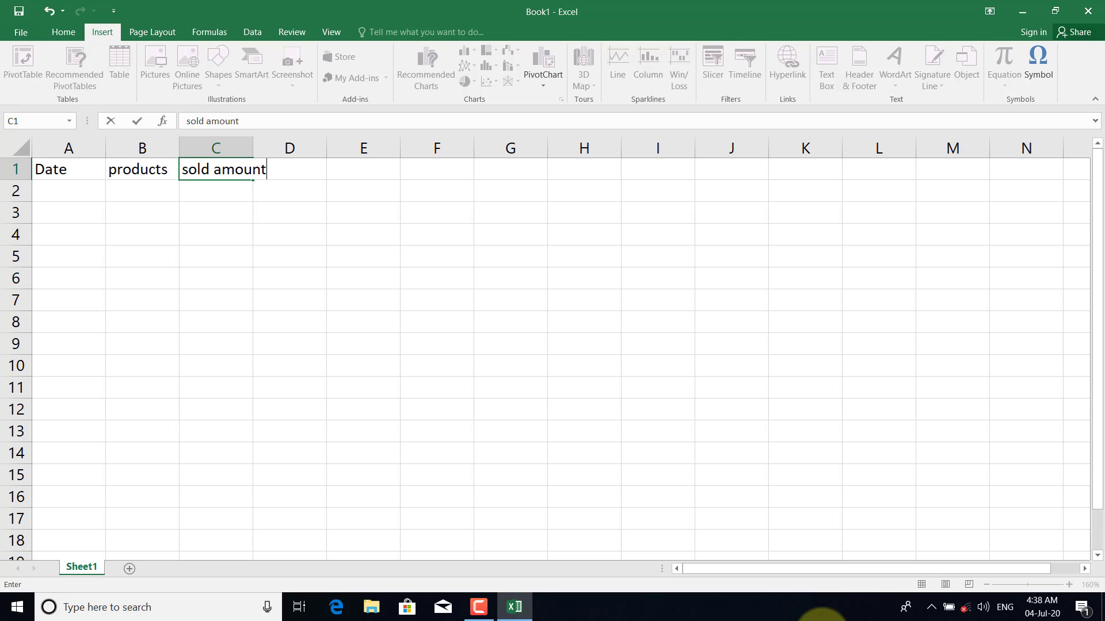
key("Tab")
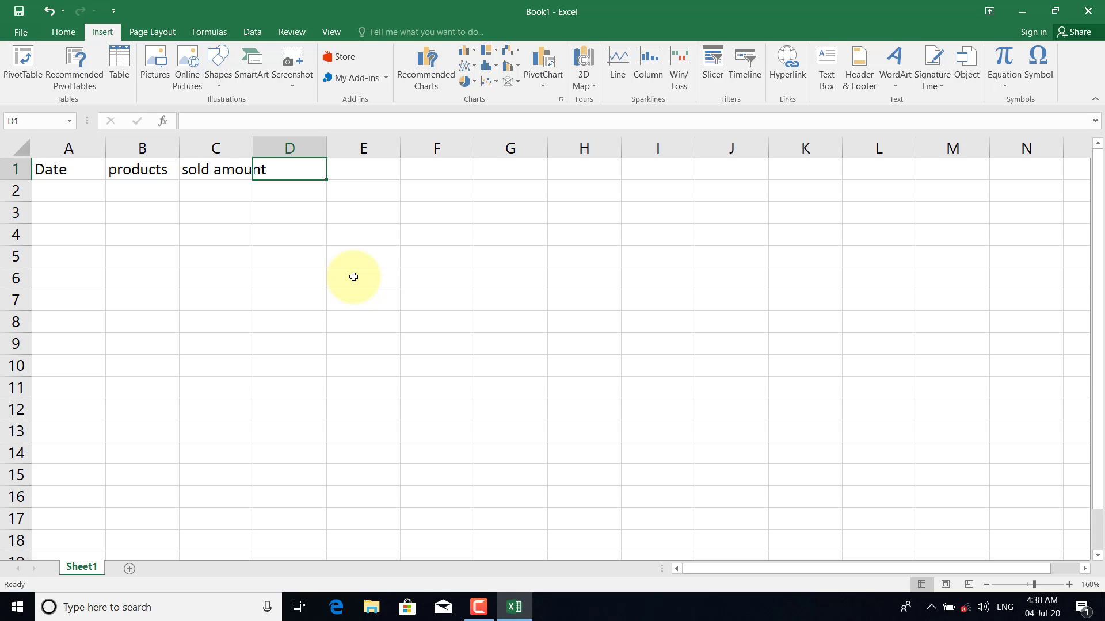
type("W")
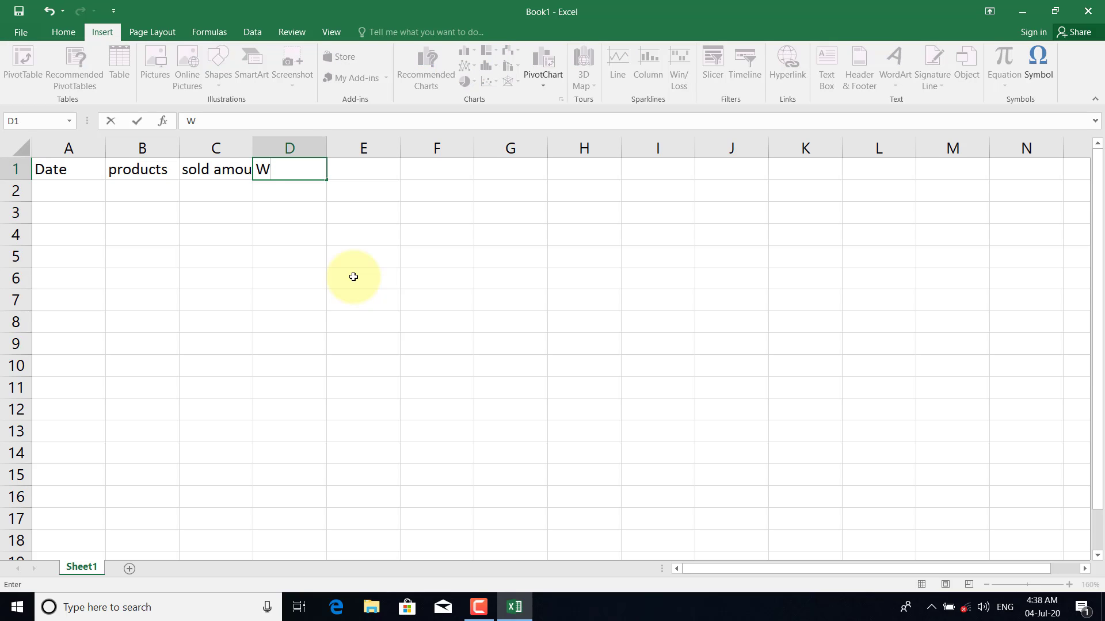
type("eekday")
key("Return")
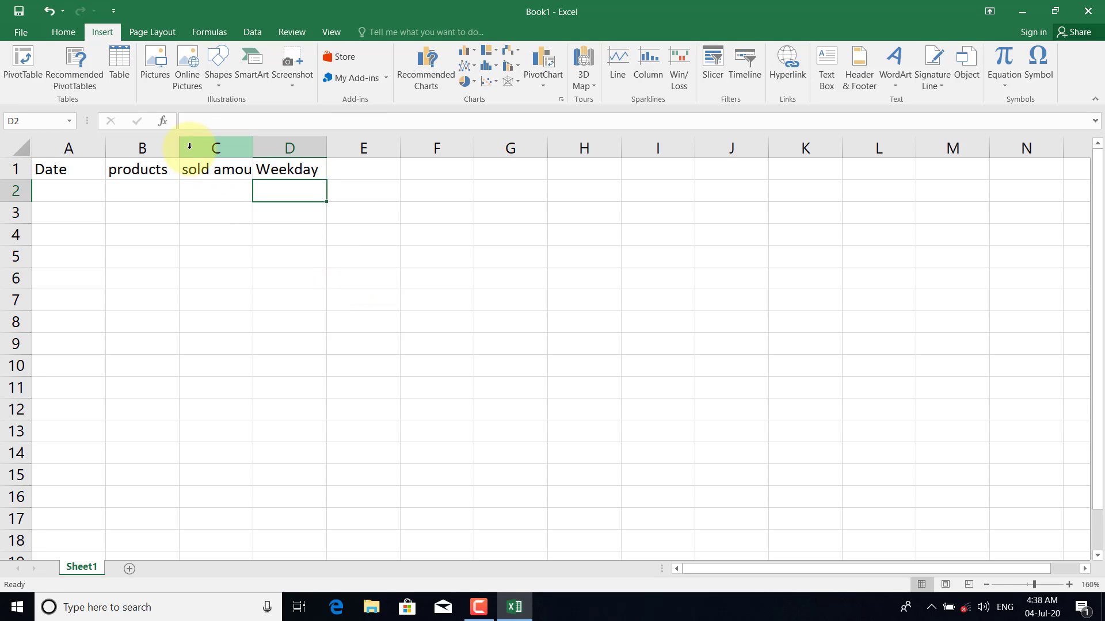
double_click(254, 144)
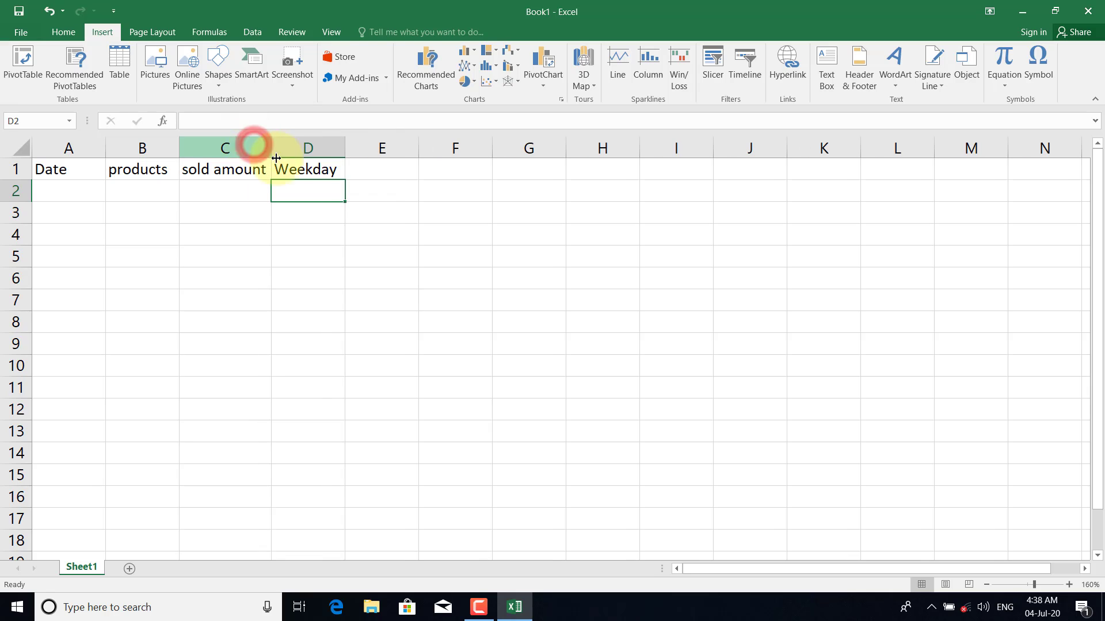
left_click(68, 190)
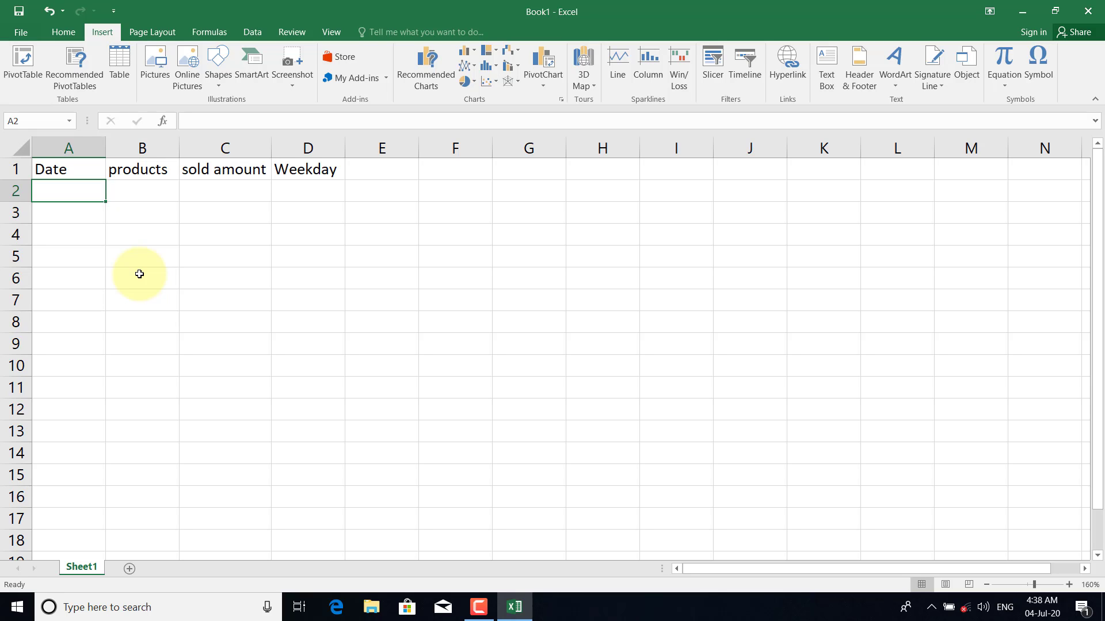
Step: Enter 3/6/2019 in A2 and fill daily dates down to A16
type("3")
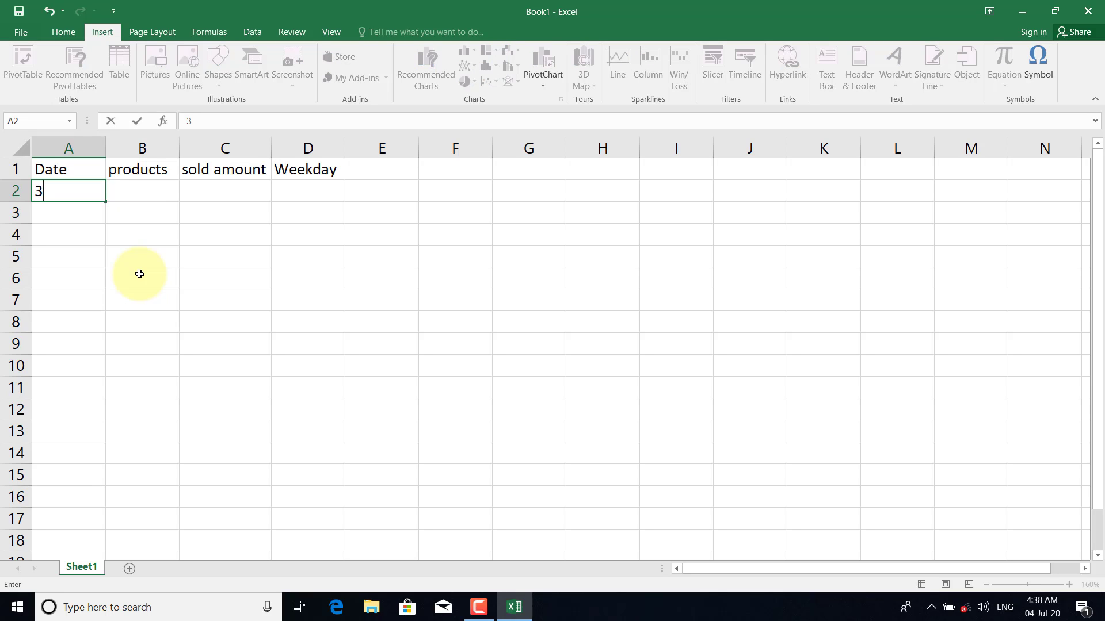
type("/")
type("6")
type("/20")
type("1")
type("9")
left_click(134, 254)
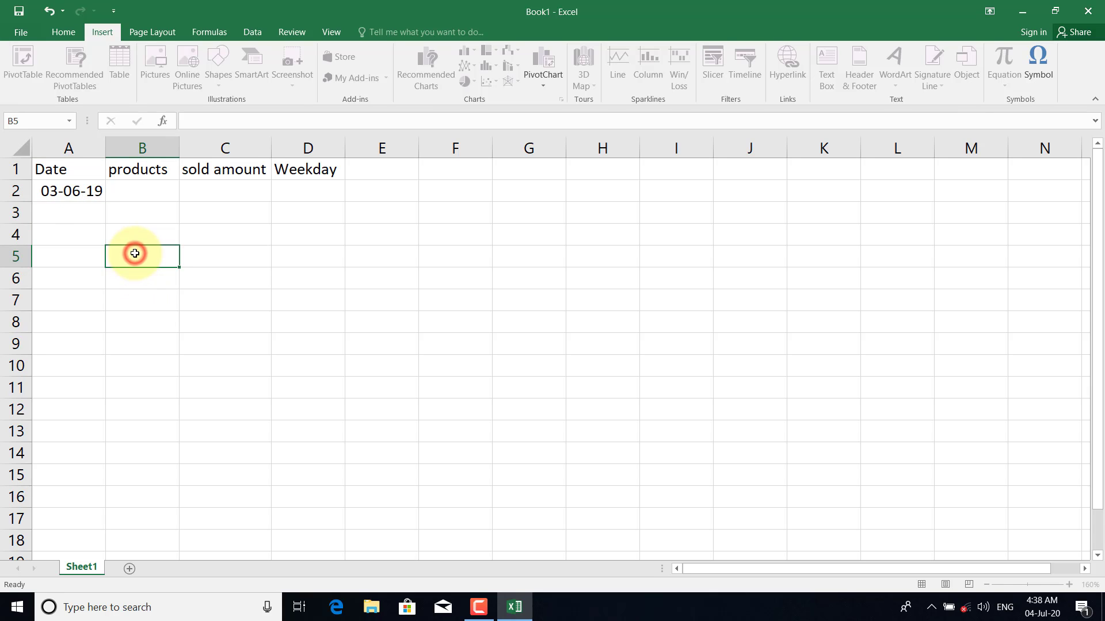
left_click(77, 191)
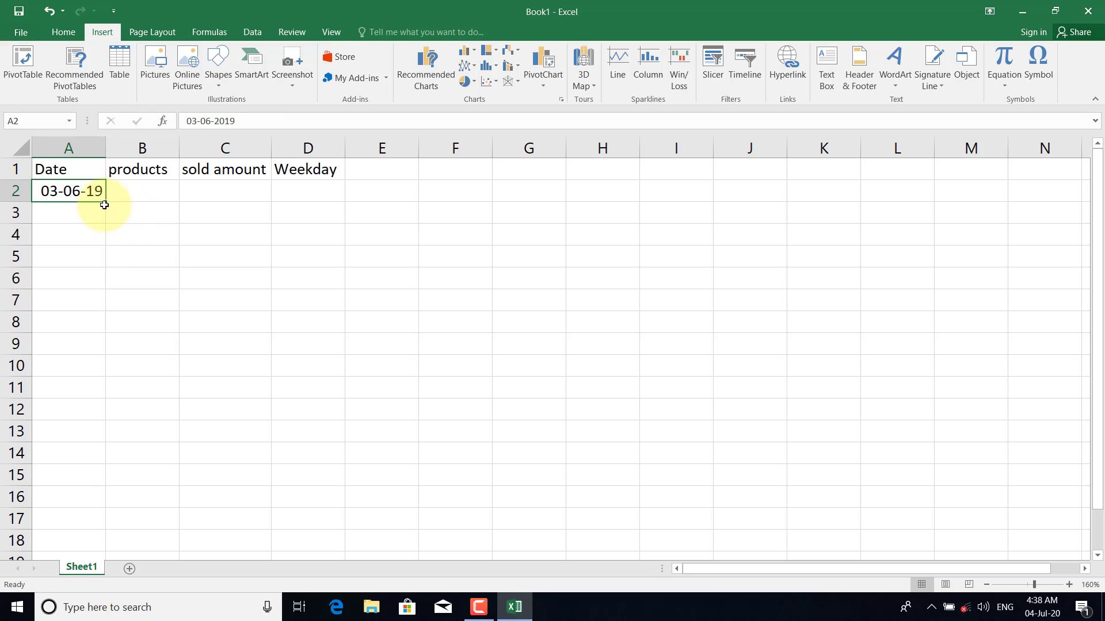
mouse_move(106, 202)
left_mouse_down()
mouse_move(160, 399)
mouse_move(144, 506)
left_mouse_up()
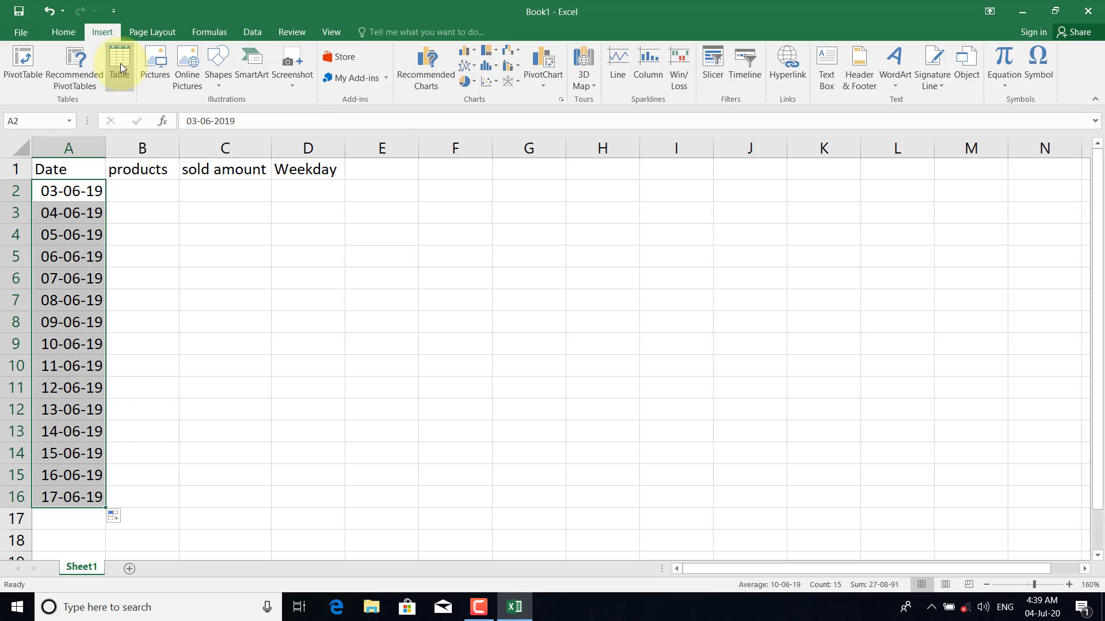
Step: Format the dates in A2:A16 with the month-first 03-14-12 Date type
left_click(77, 34)
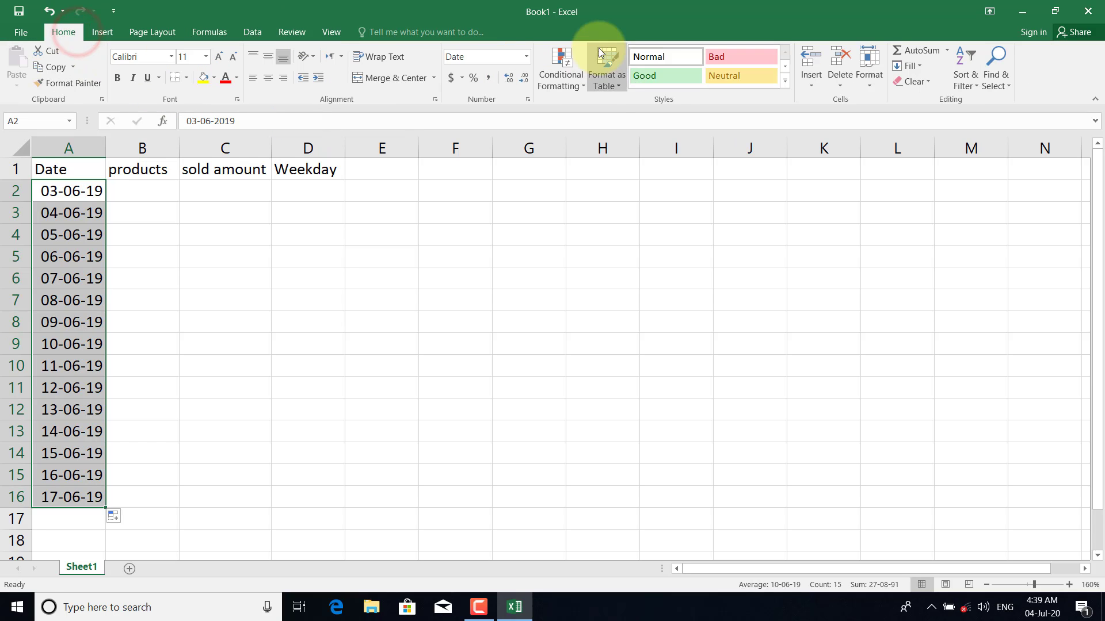
left_click(527, 101)
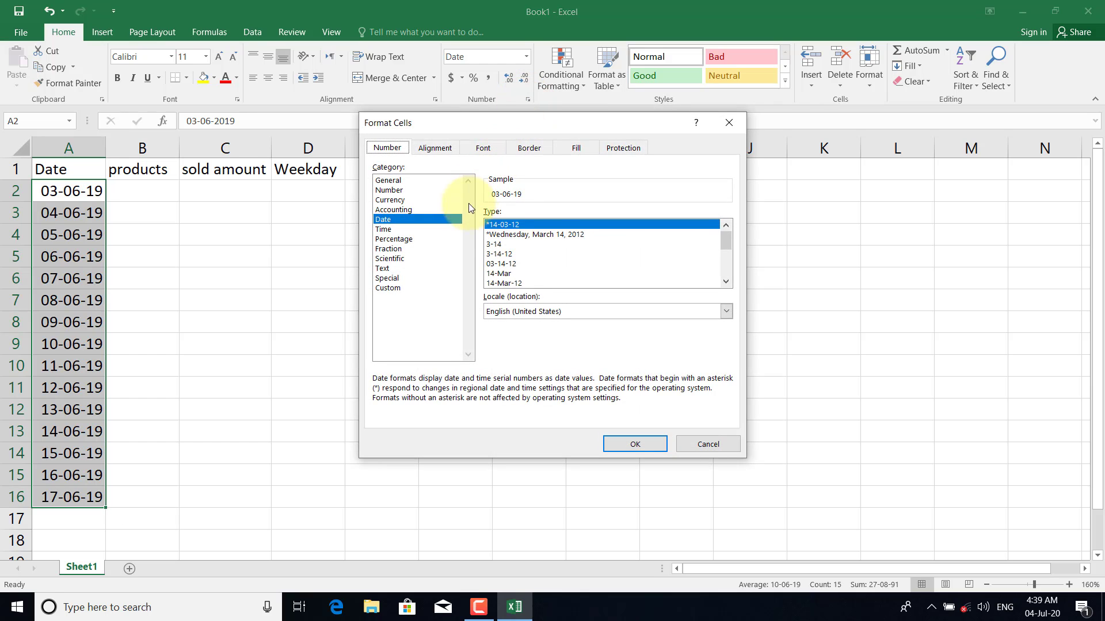
left_click(509, 265)
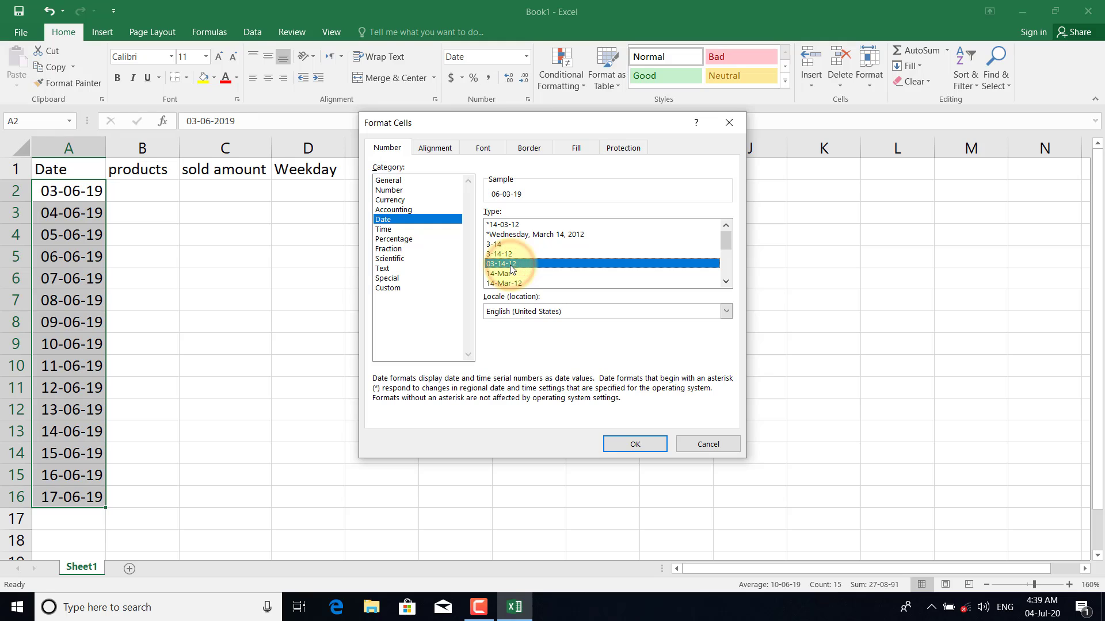
left_click(639, 445)
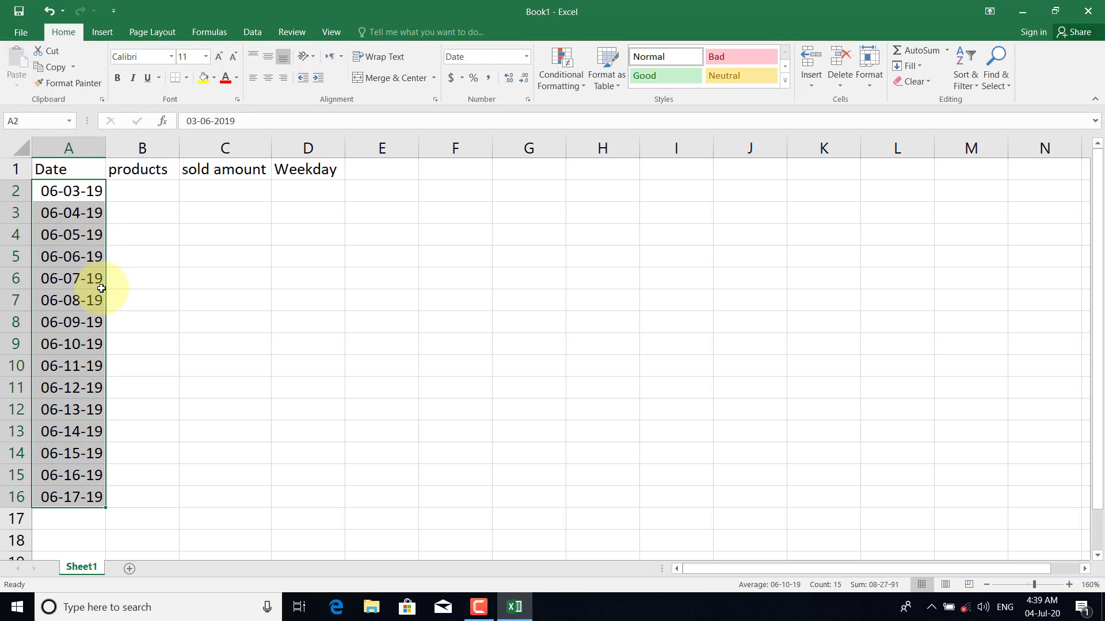
left_click(109, 504)
Step: Extend the daily date series in column A down to row 400, ending at 07-05-20
left_click(80, 238)
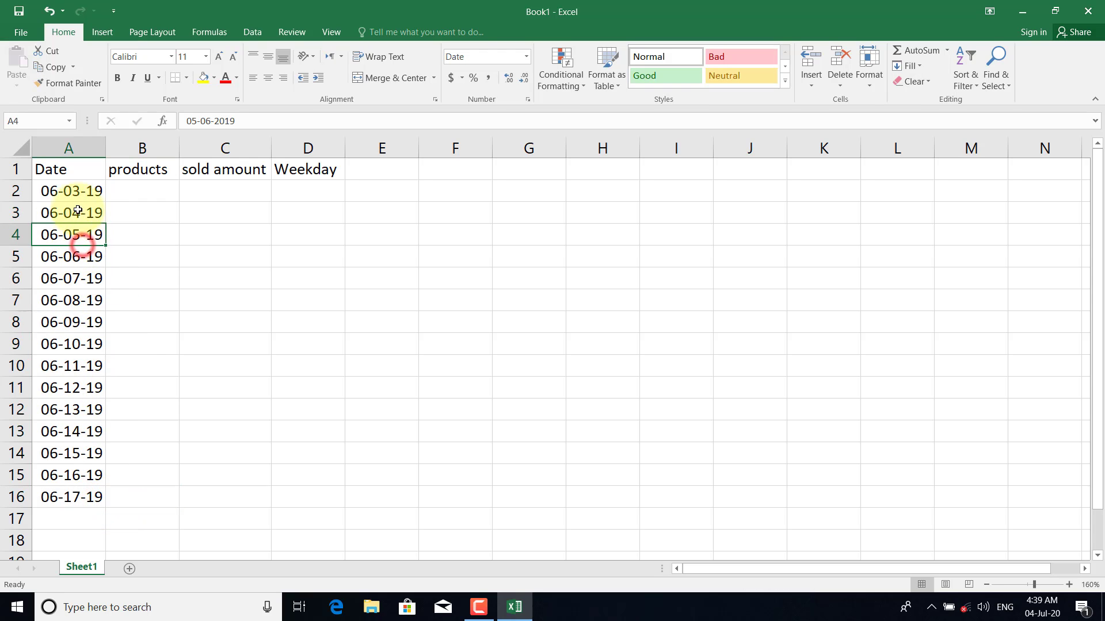
left_click_drag(74, 189, 62, 451)
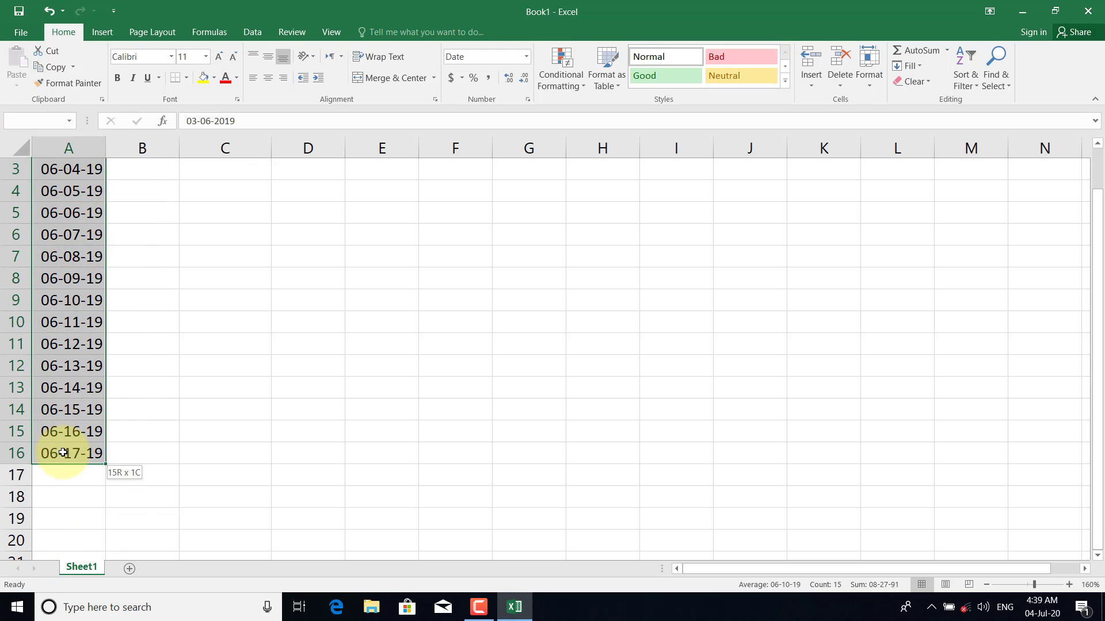
mouse_move(106, 463)
left_mouse_down()
mouse_move(99, 619)
mouse_move(99, 608)
left_mouse_up()
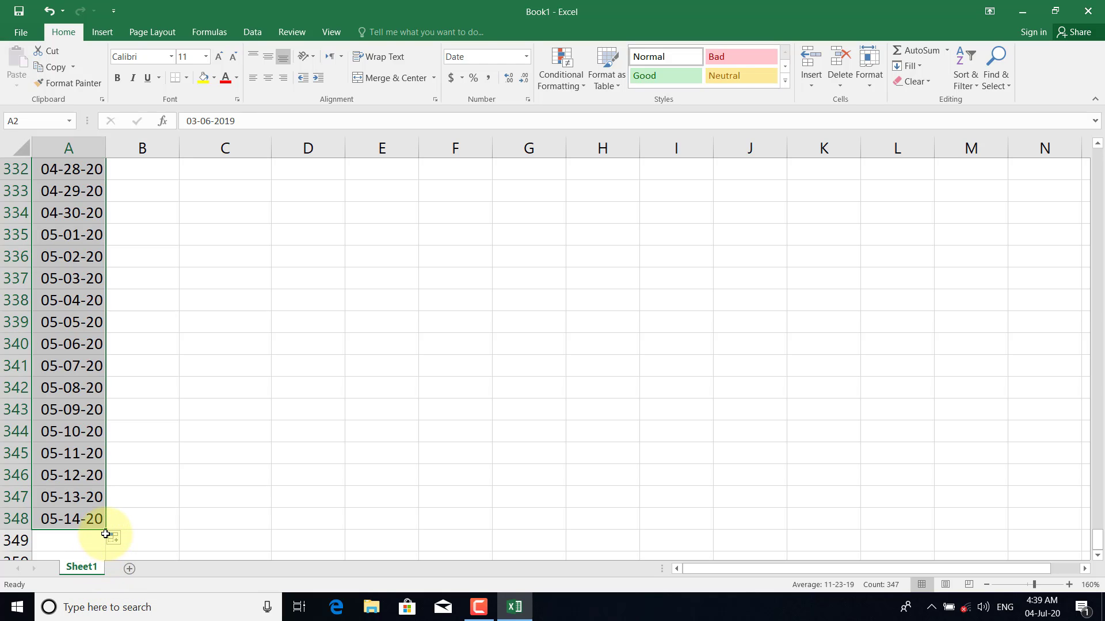
left_click_drag(106, 530, 95, 605)
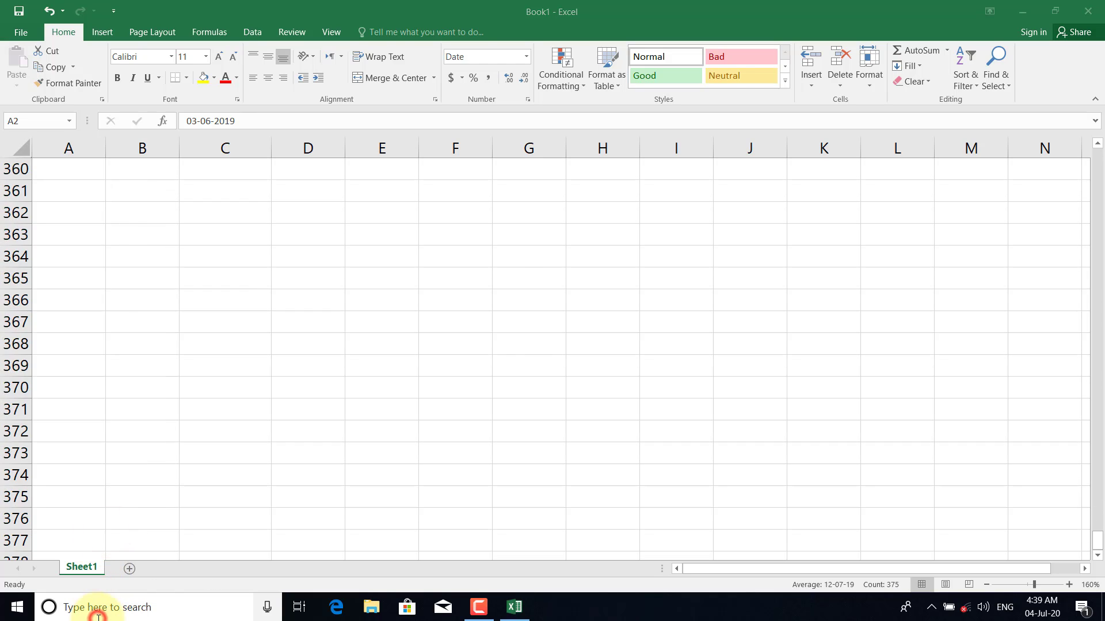
left_click(98, 617)
left_click(853, 271)
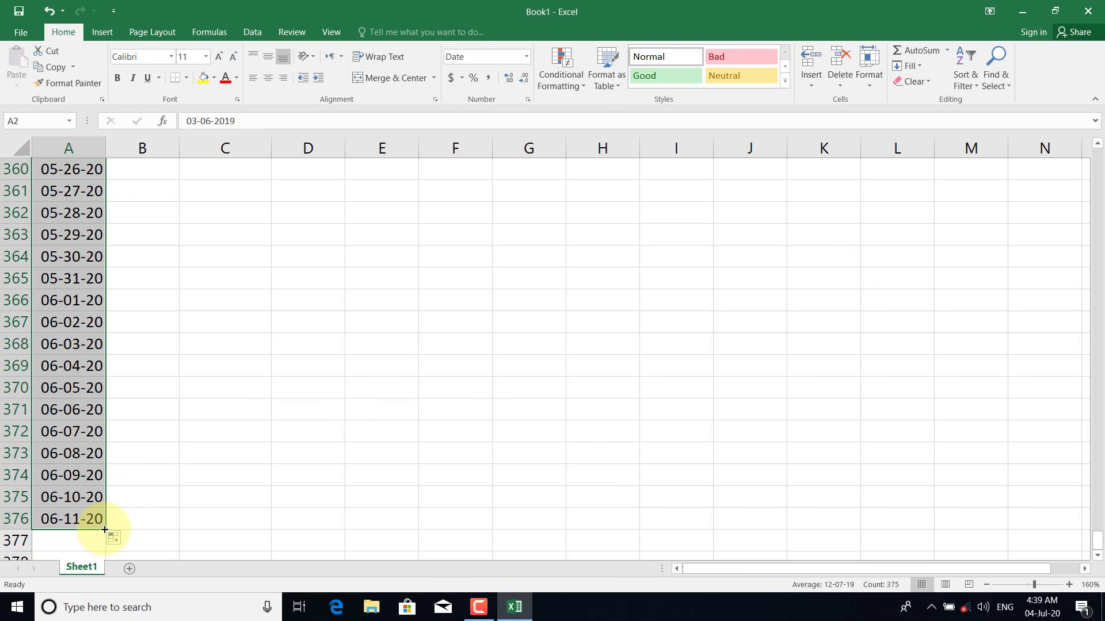
left_click_drag(104, 528, 96, 583)
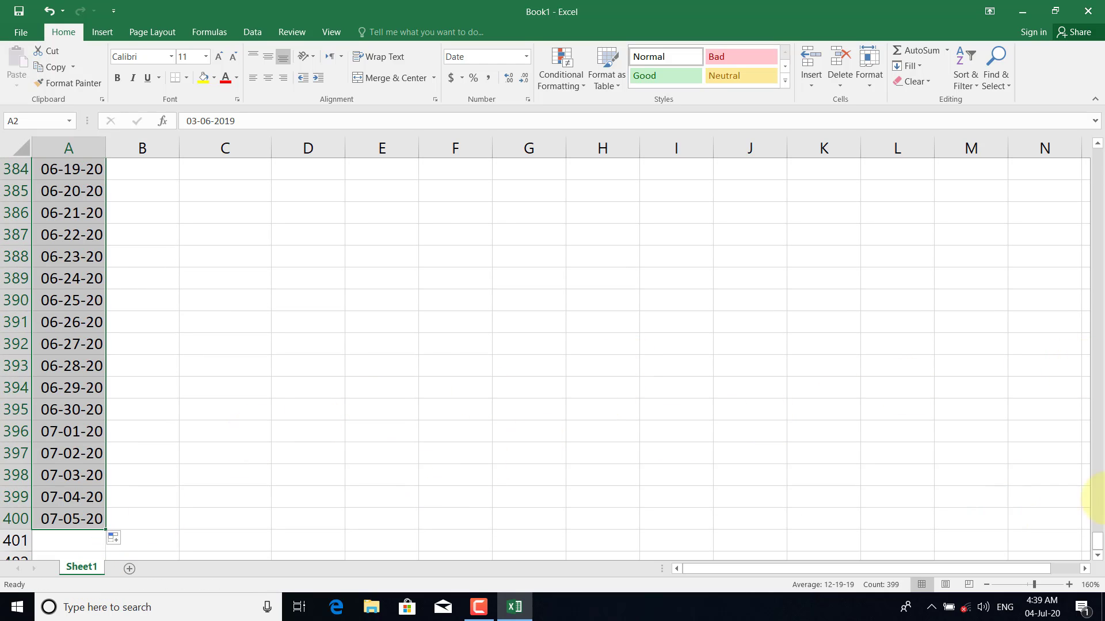
left_click_drag(1099, 548, 1086, 197)
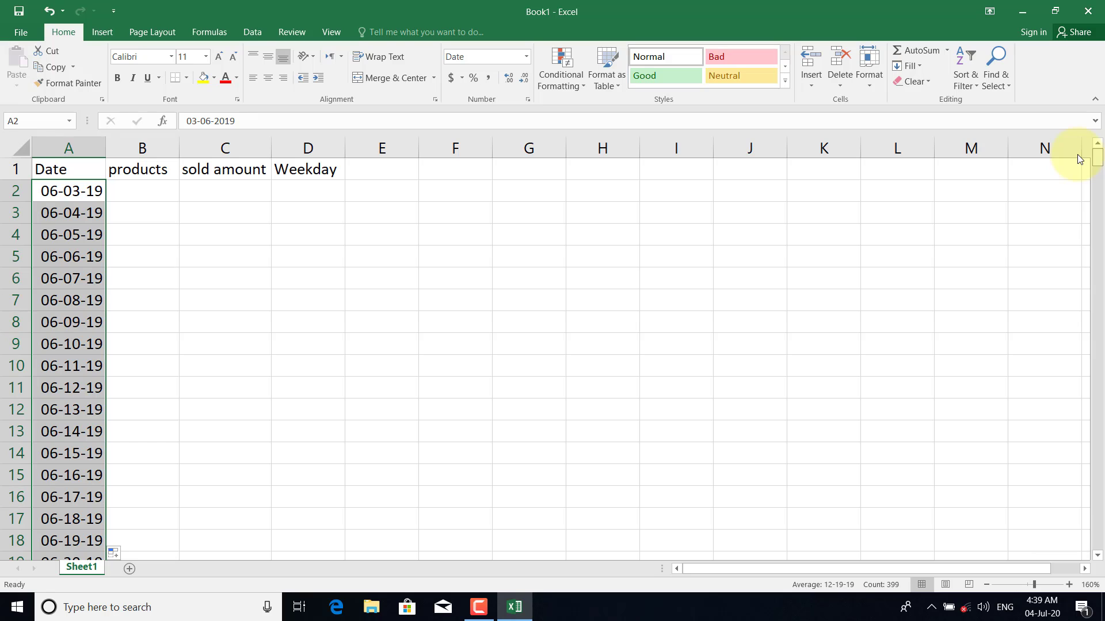
left_click(149, 187)
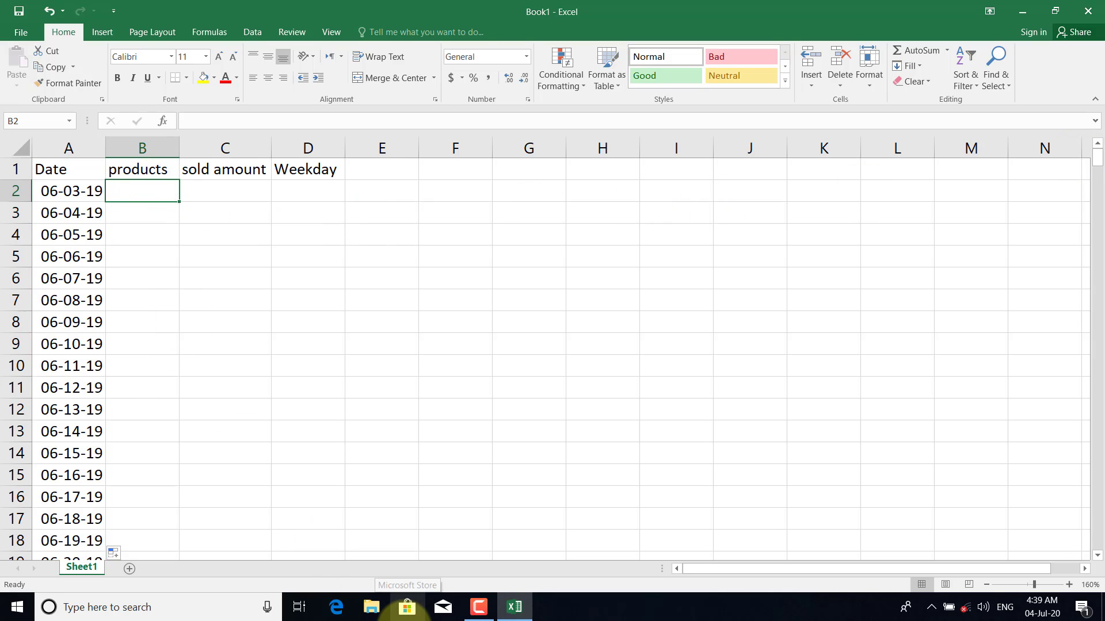
left_click(407, 608)
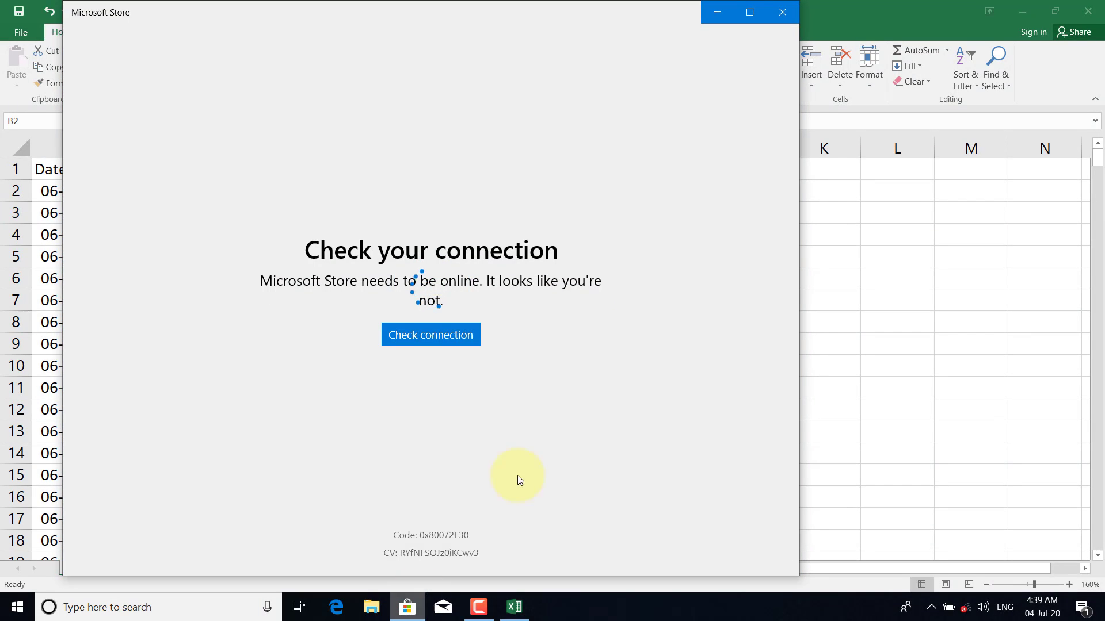
left_click(782, 12)
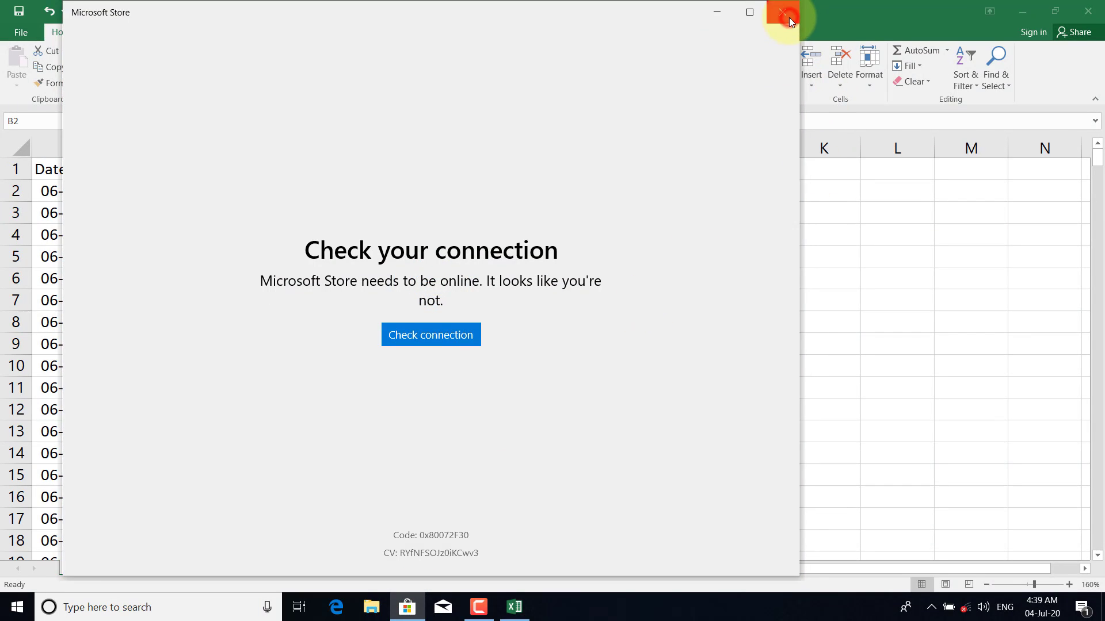
left_click(132, 199)
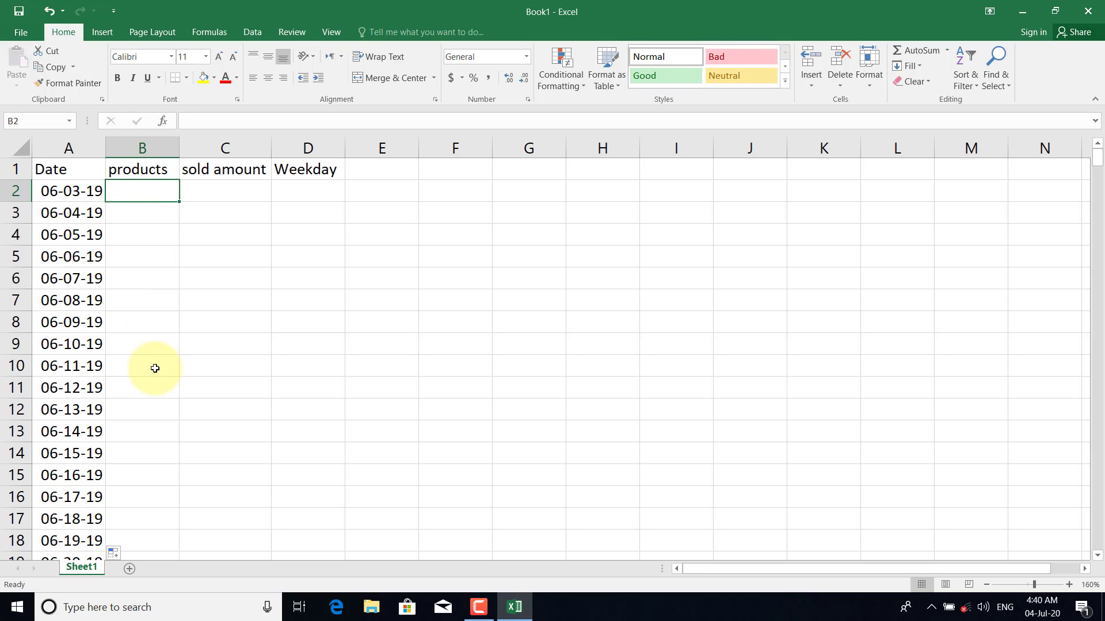
Step: Enter CPU, Monitor, Mouse and keayboard in B2:B5
type("CPU")
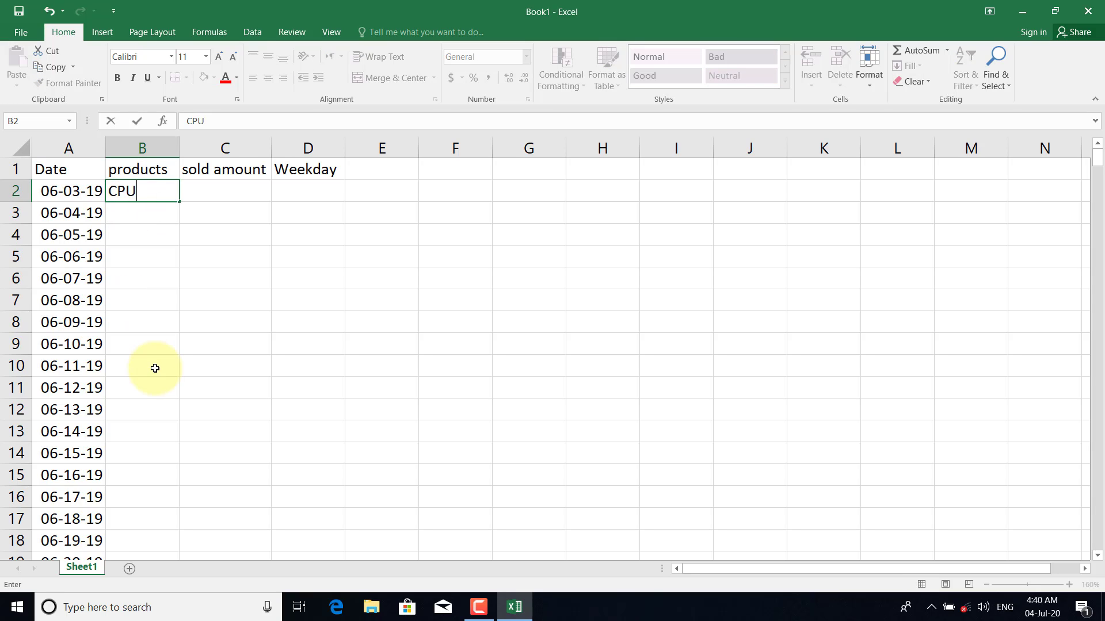
key("Return")
type("Monitor")
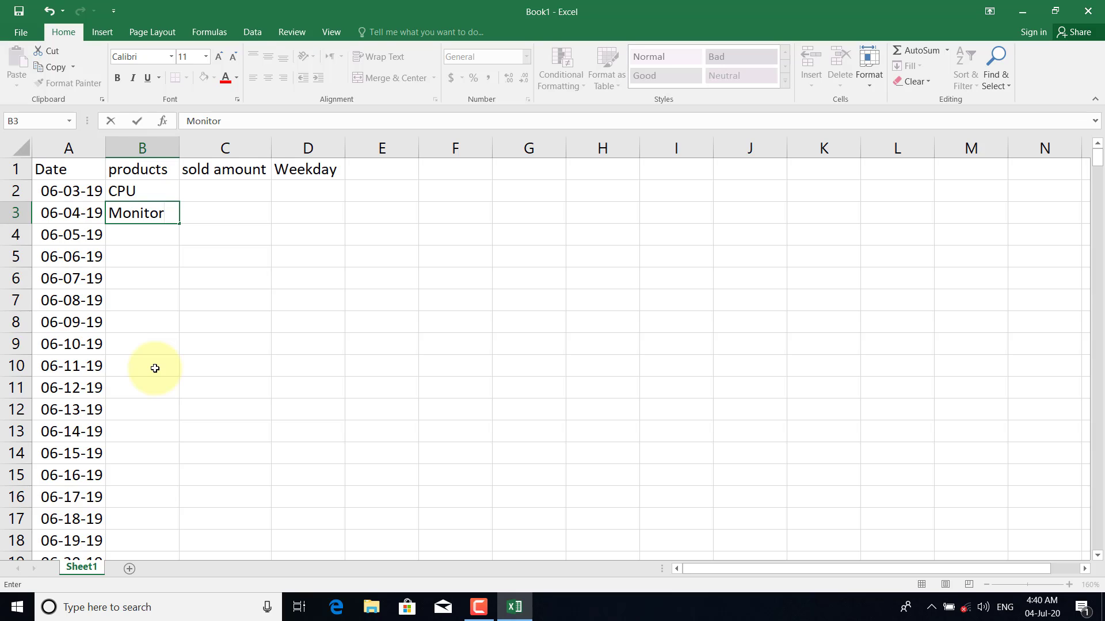
key("Return")
type("mu")
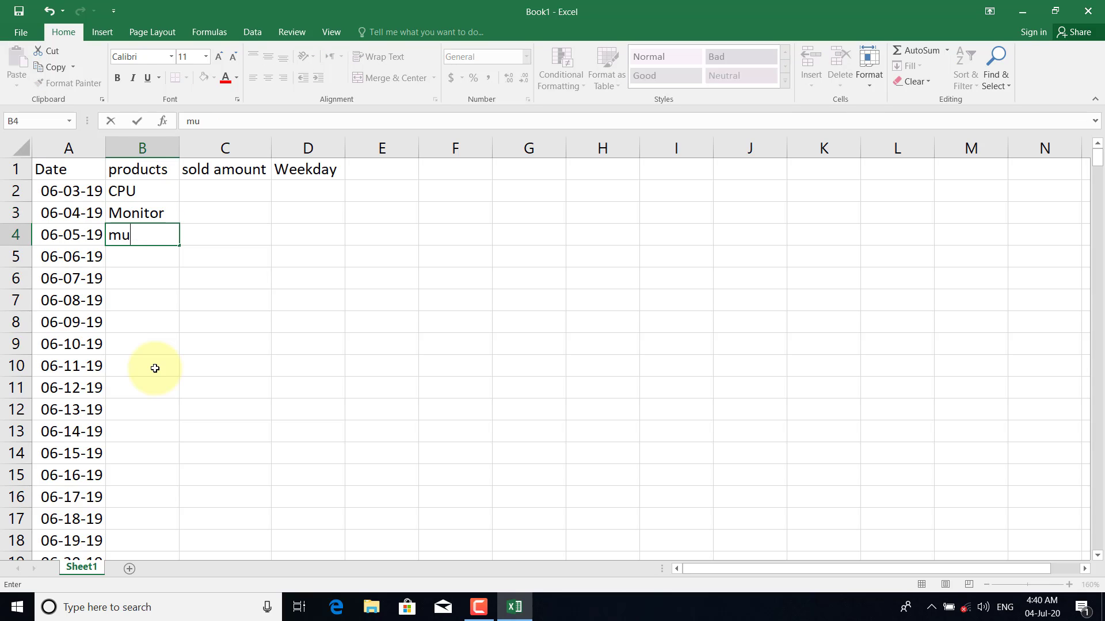
key("BackSpace")
type("M")
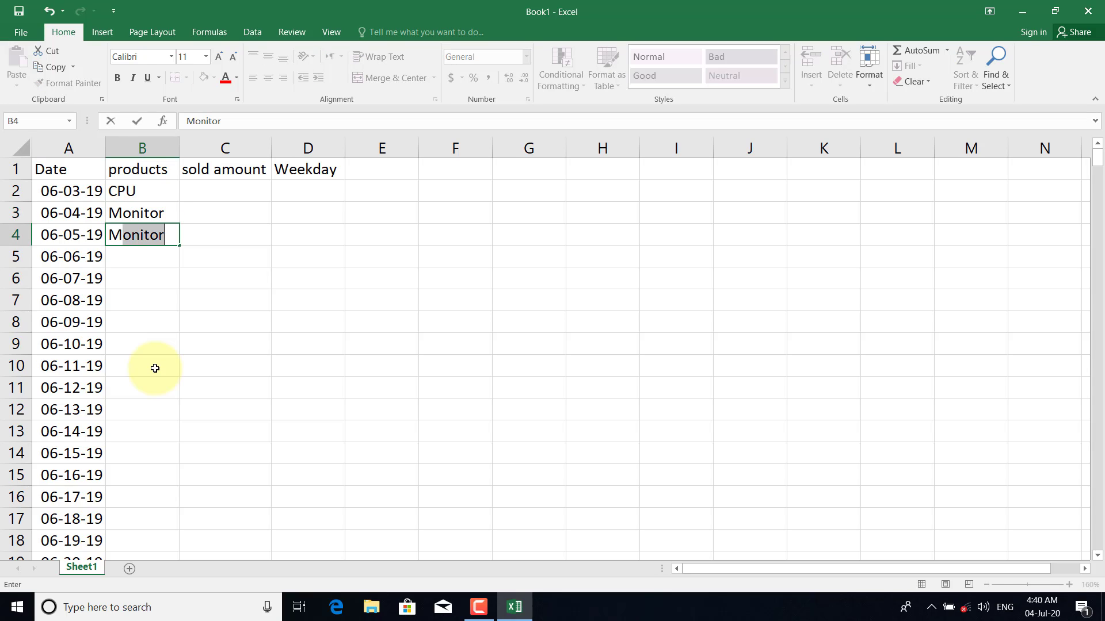
type("ouse")
key("Return")
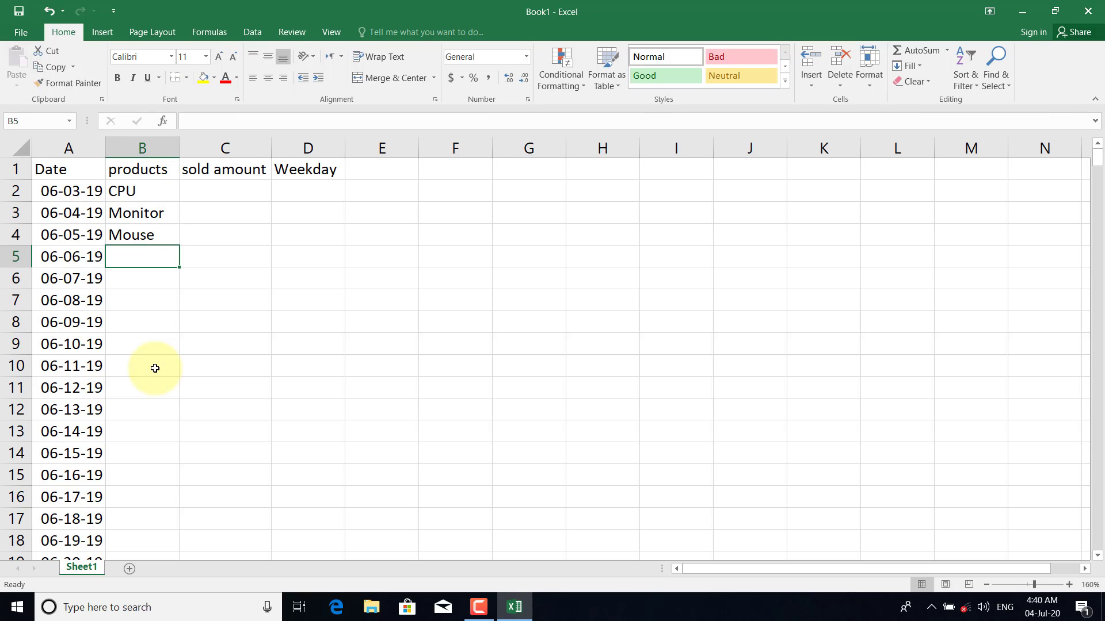
type("keayboard")
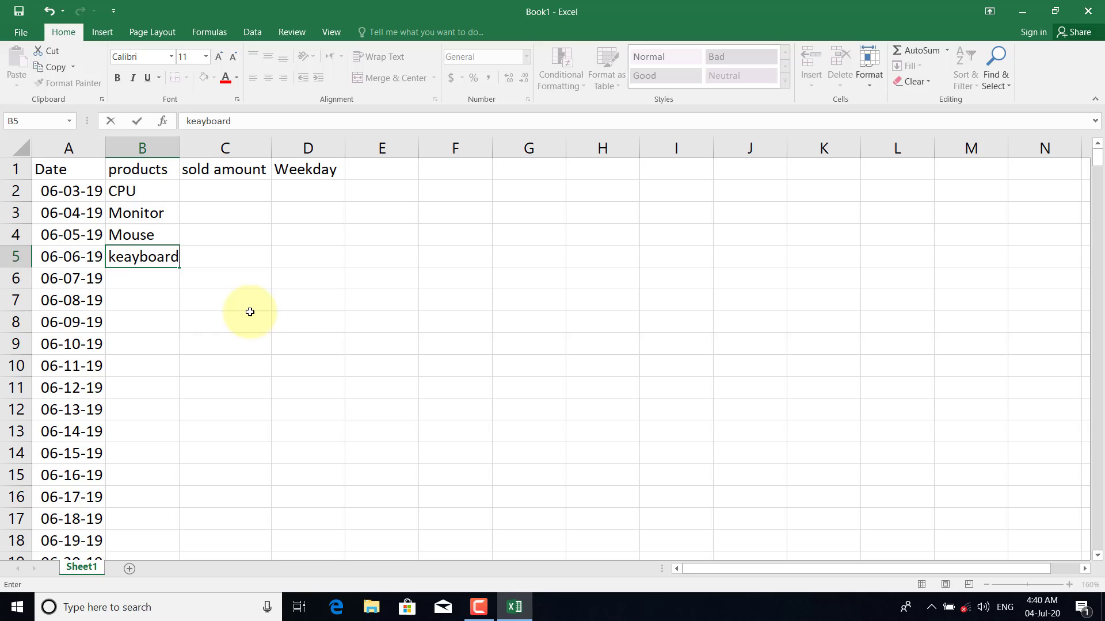
left_click(250, 314)
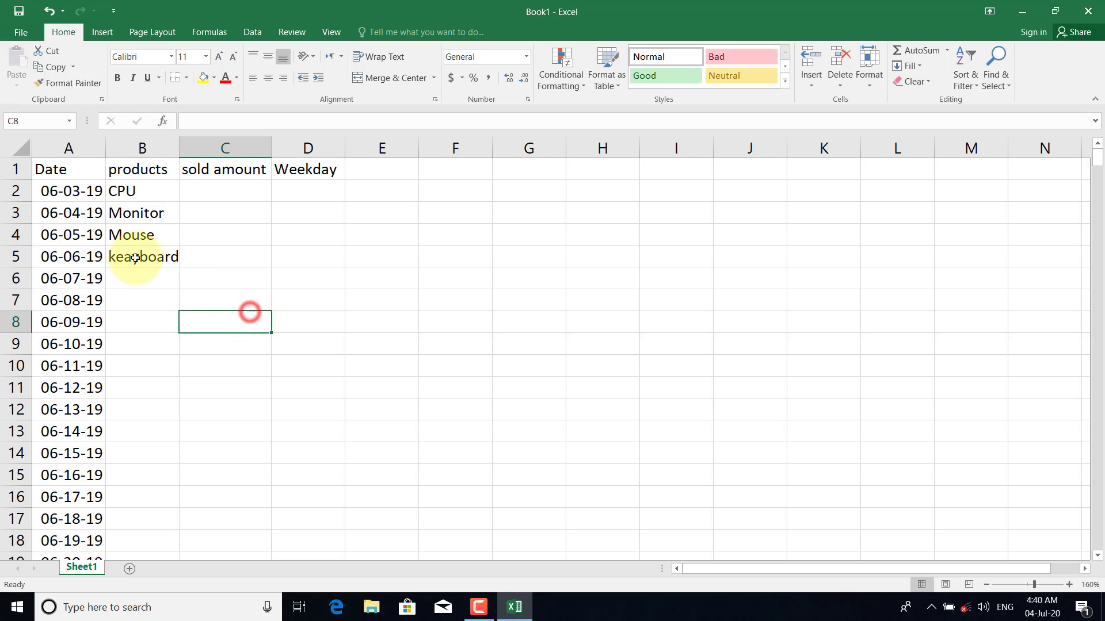
Step: Repeat the four product names down column B to row 400
left_click_drag(120, 192, 155, 250)
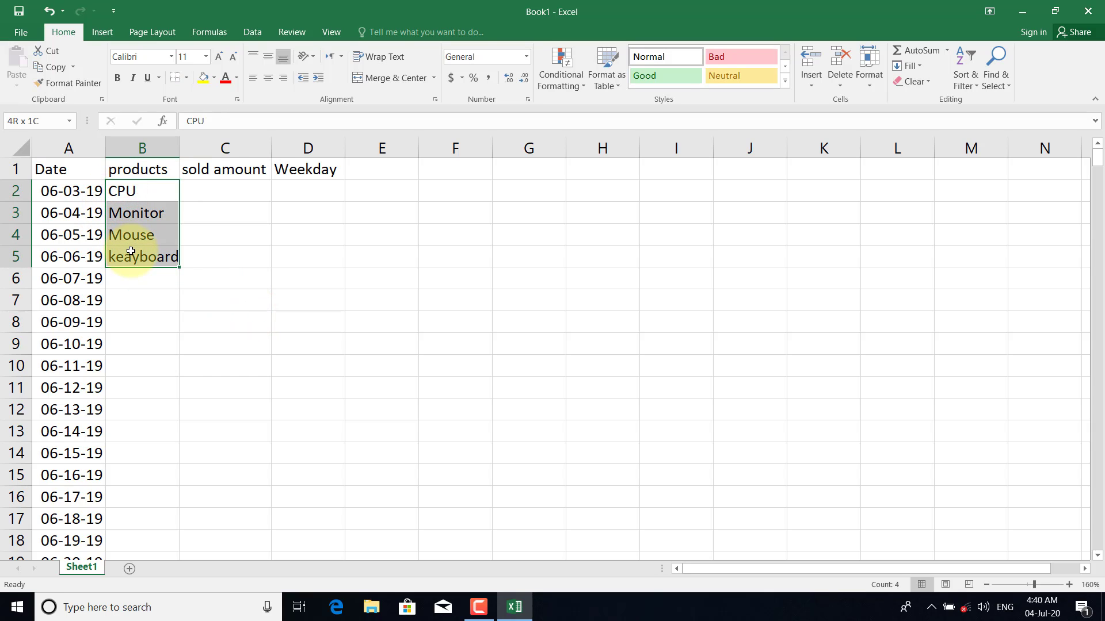
left_click_drag(177, 268, 179, 582)
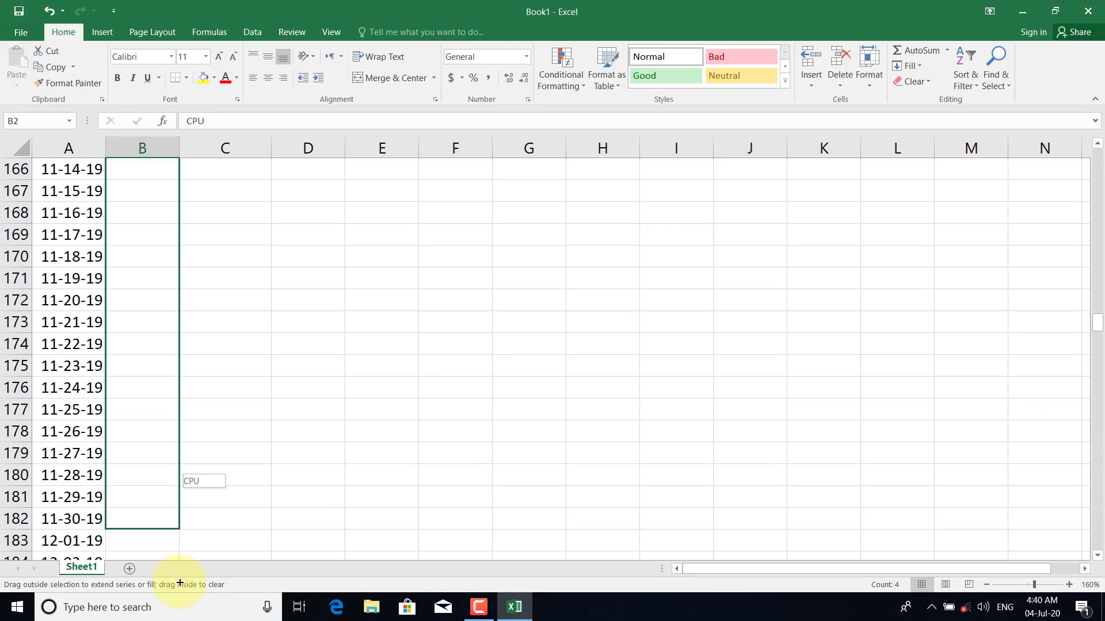
mouse_move(179, 583)
left_mouse_down()
mouse_move(195, 573)
mouse_move(151, 590)
left_mouse_up()
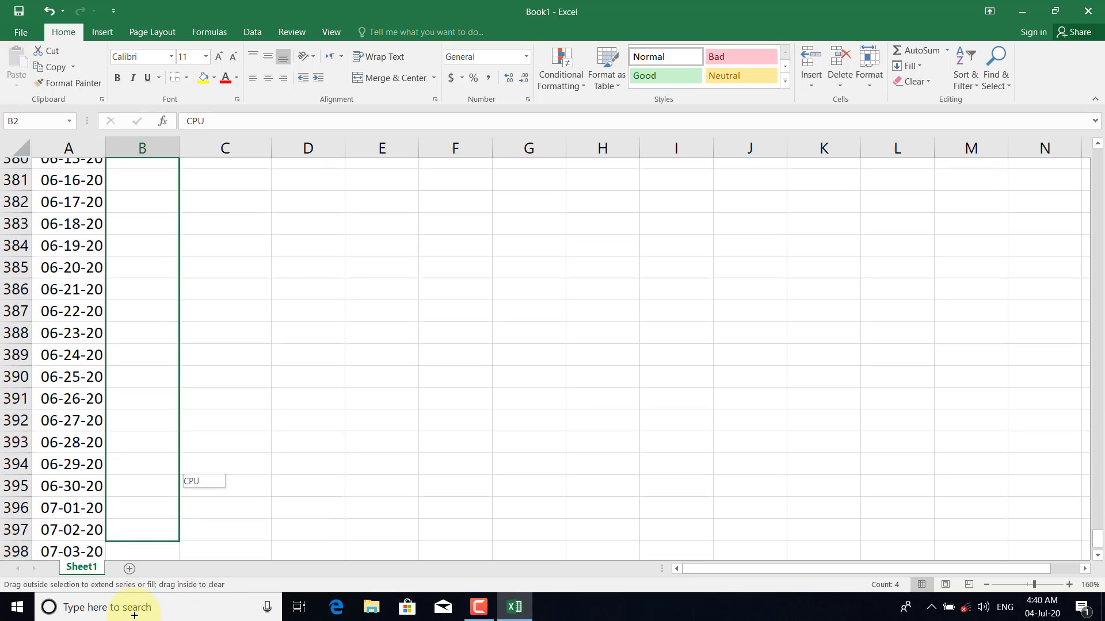
left_click_drag(151, 590, 134, 499)
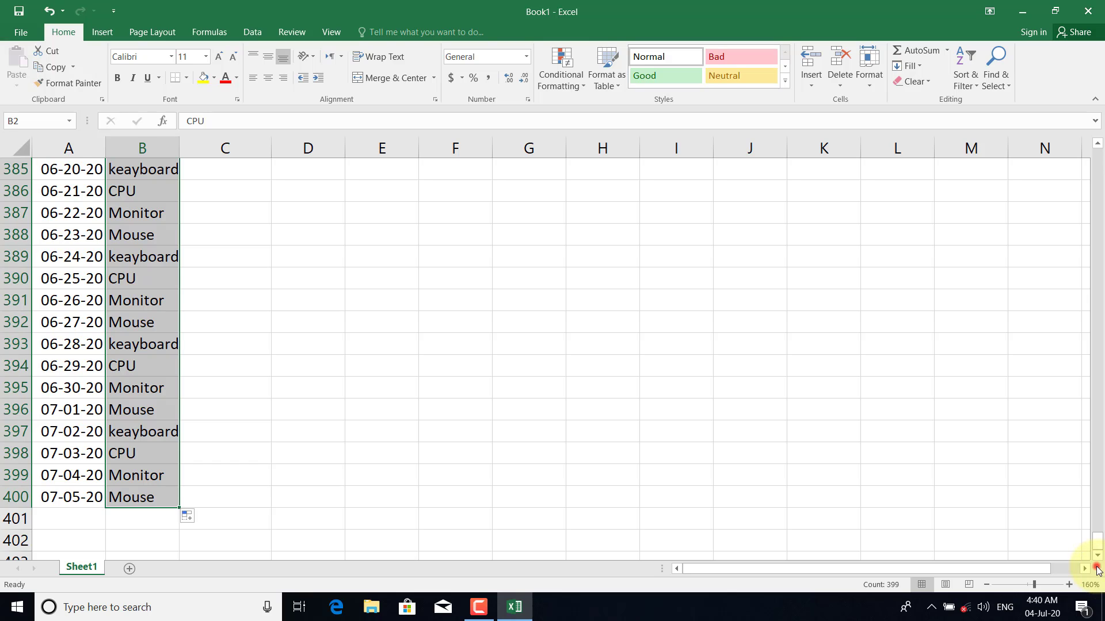
mouse_move(1097, 540)
left_mouse_down()
mouse_move(1079, 378)
mouse_move(1093, 161)
left_mouse_up()
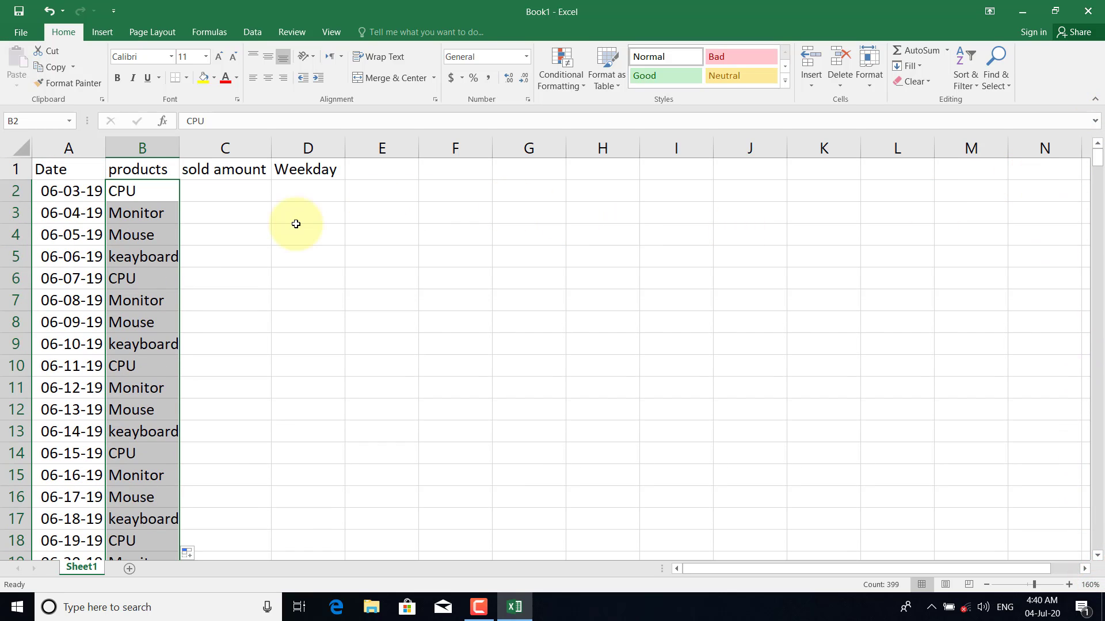
Step: Enter 150, 120 and 135 in C2:C4, undoing a trial auto-fill below them
left_click(229, 190)
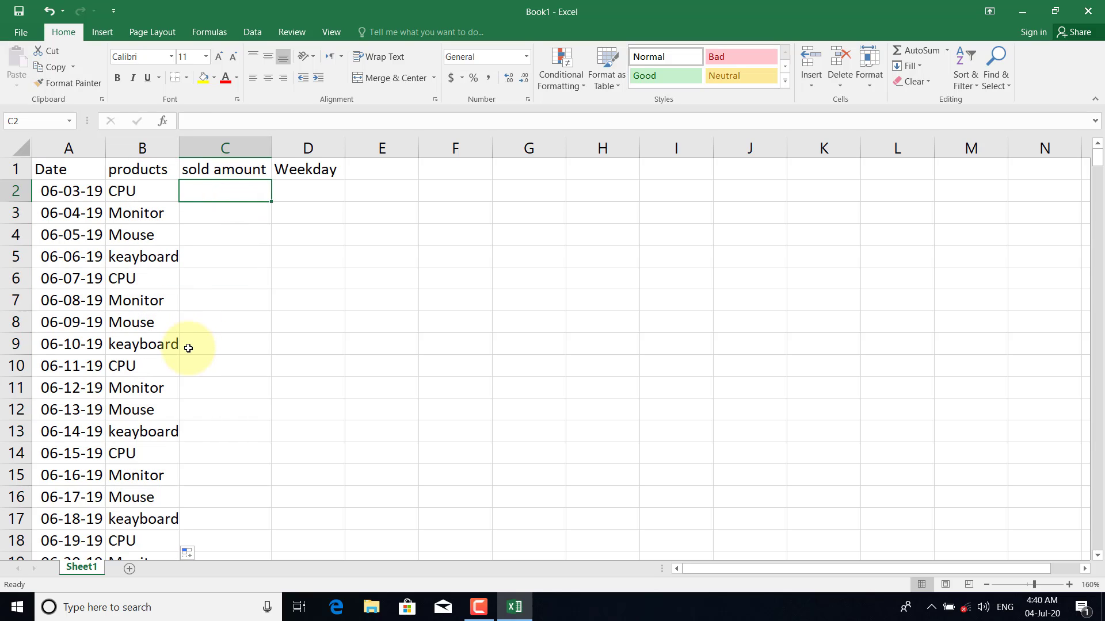
type("150")
key("Tab")
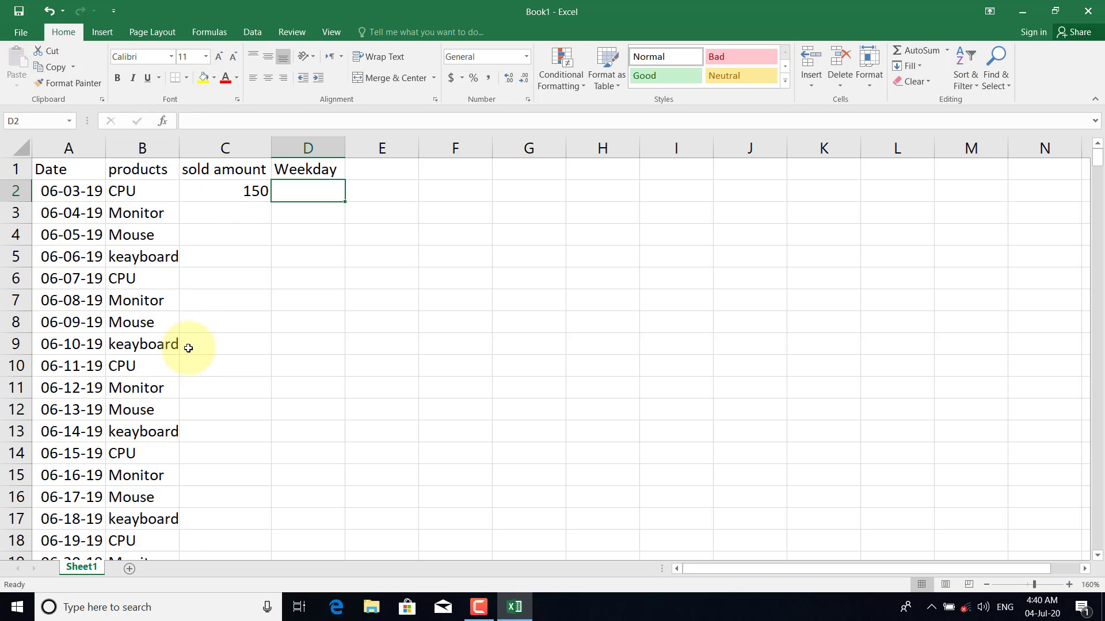
key("Return")
type("120")
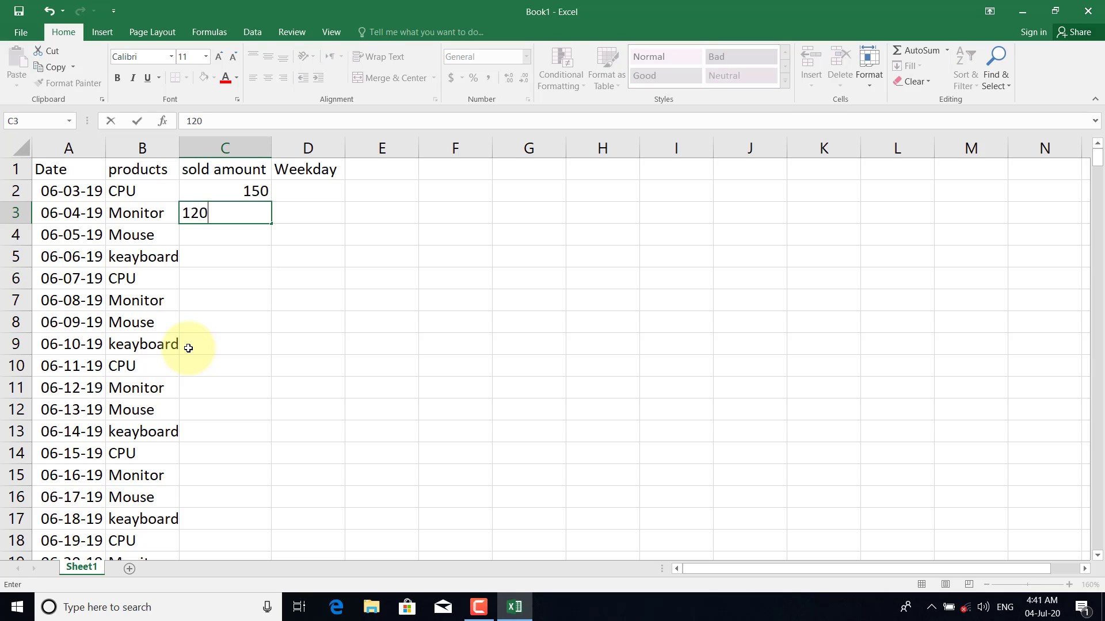
key("Return")
type("1")
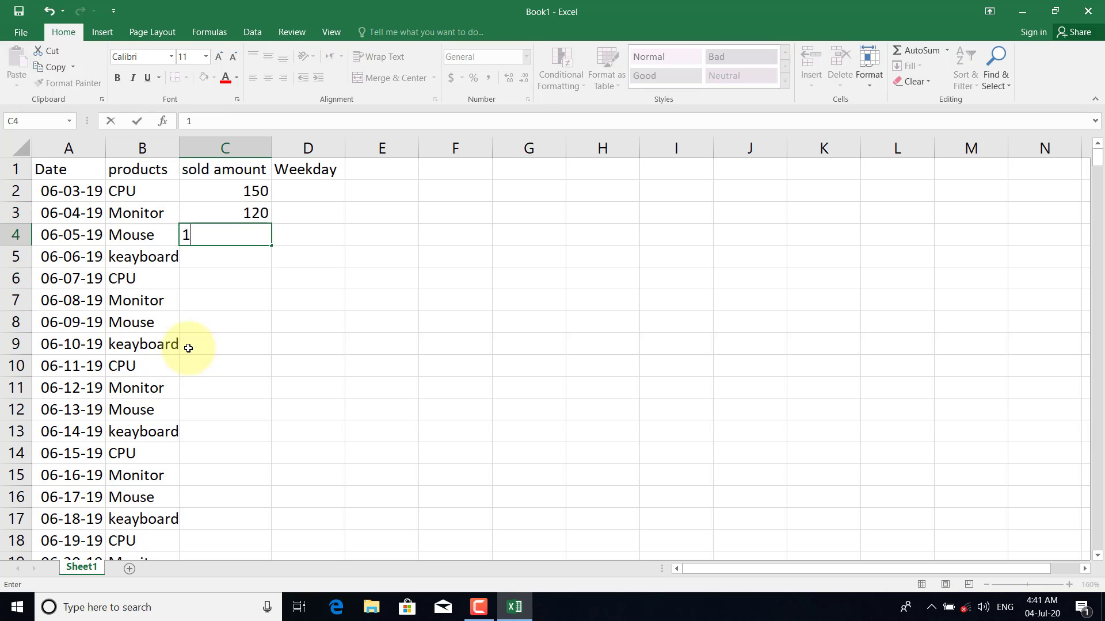
type("35")
key("ctrl+Return")
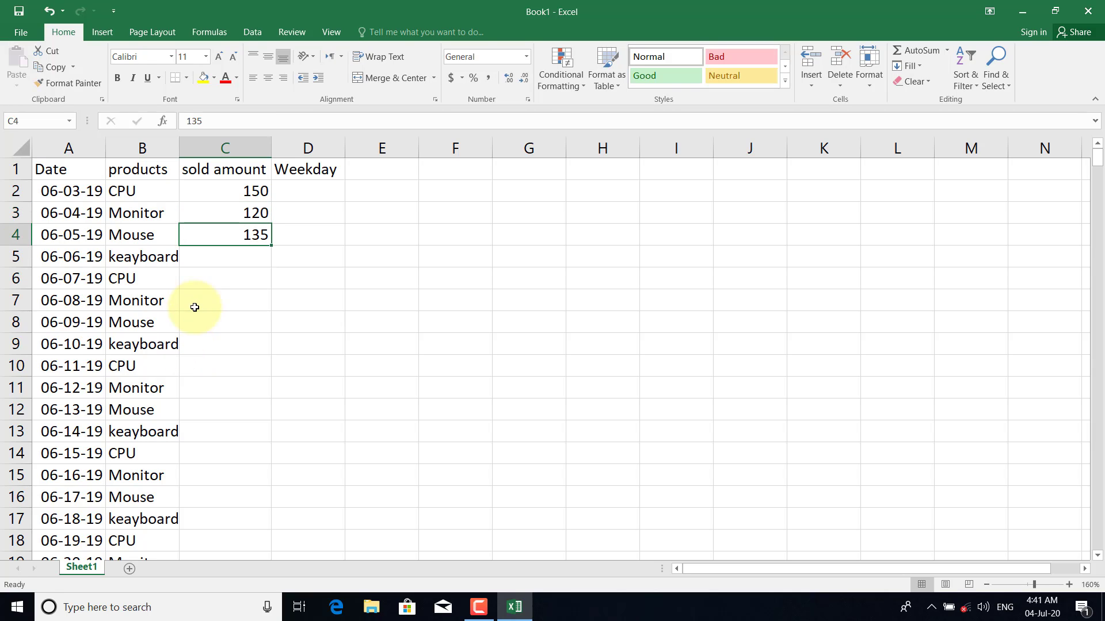
left_click_drag(246, 194, 253, 233)
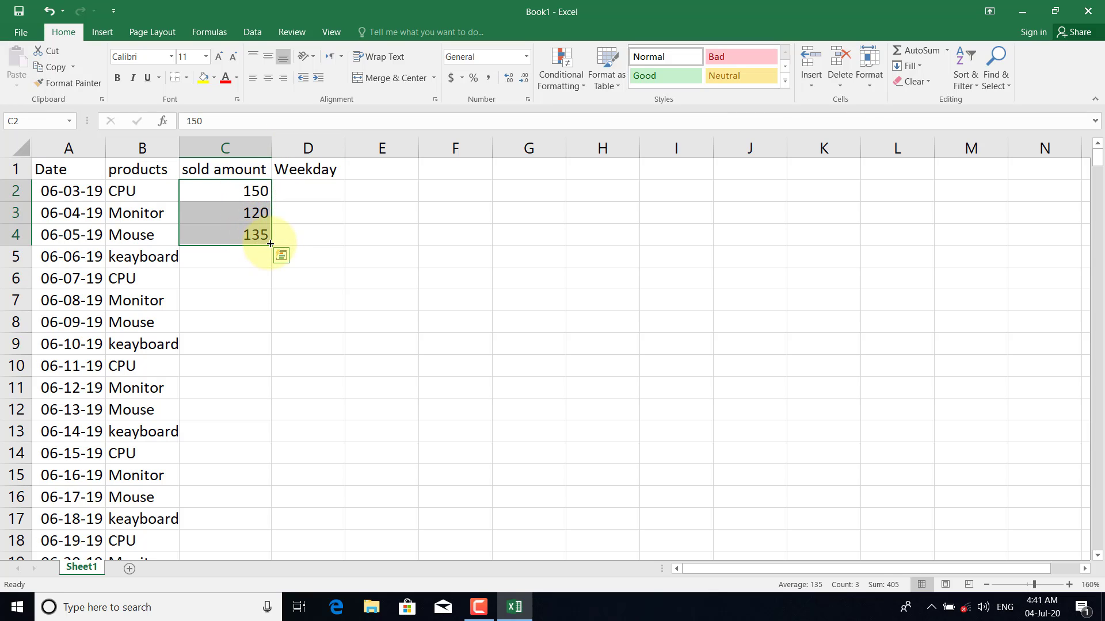
double_click(270, 244)
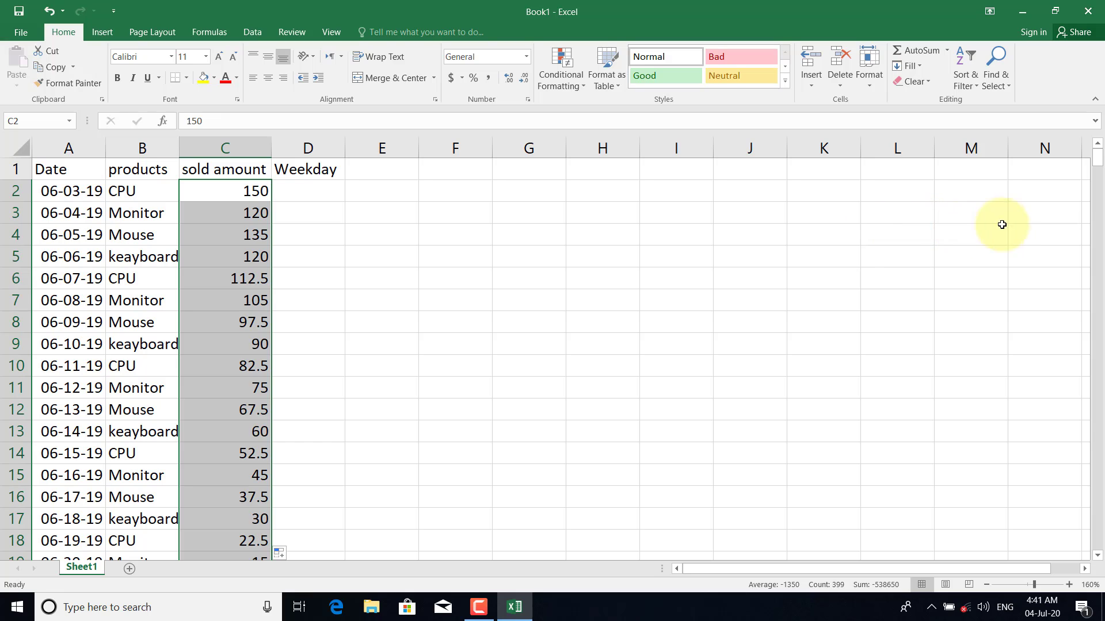
mouse_move(1097, 163)
left_mouse_down()
mouse_move(1083, 278)
mouse_move(1095, 155)
left_mouse_up()
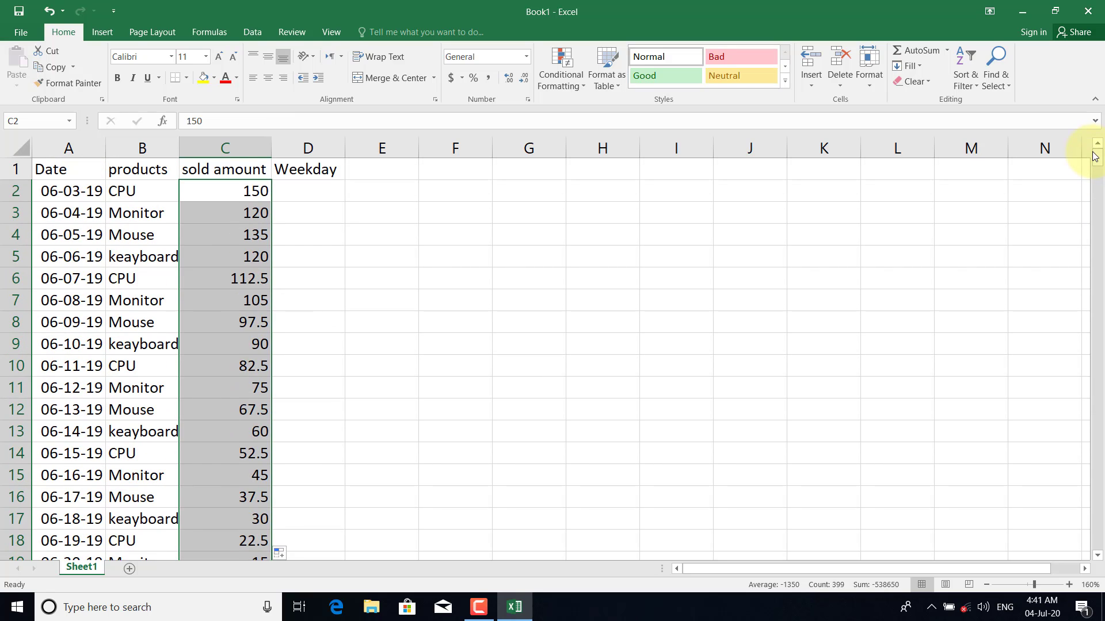
key("ctrl+z")
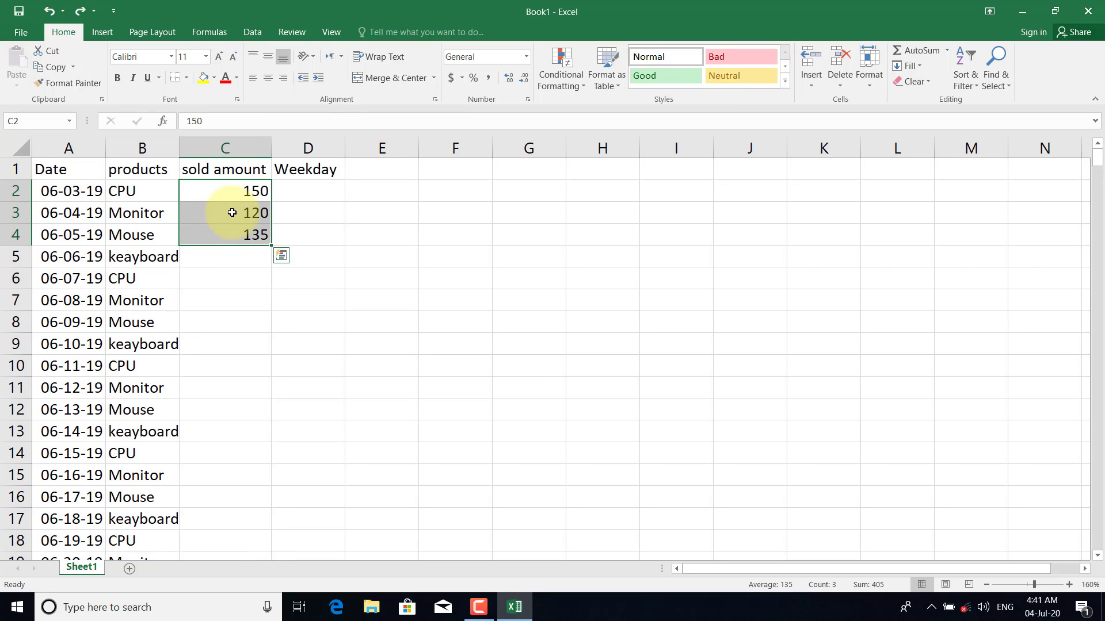
Step: Auto-fill column C from C3:C4 so amounts rise by 15 down to row 400
left_click_drag(233, 213, 237, 235)
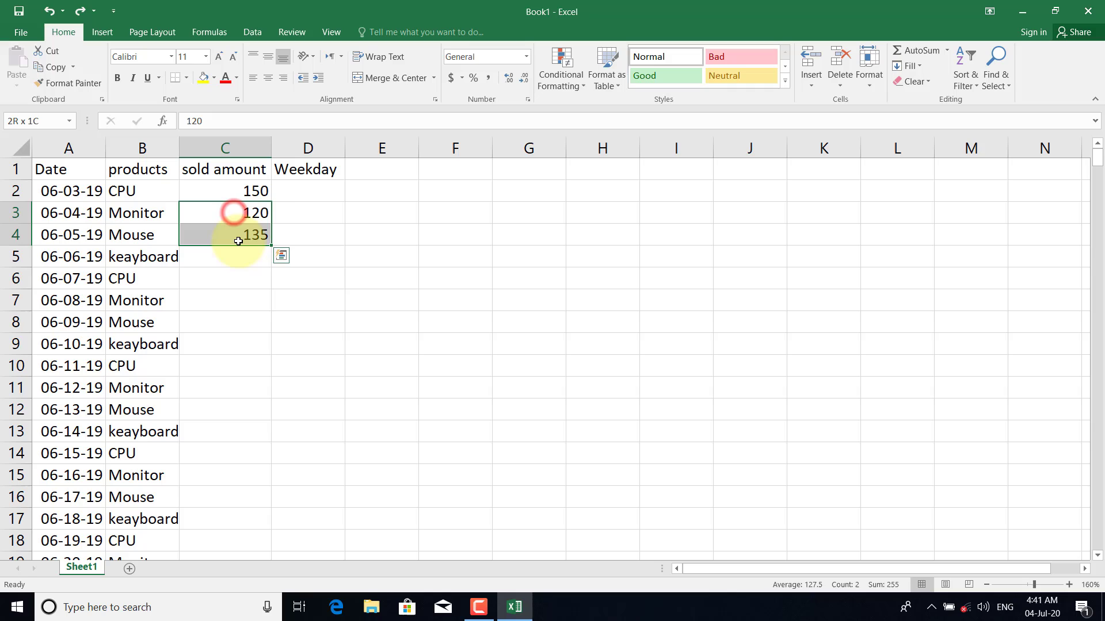
double_click(270, 244)
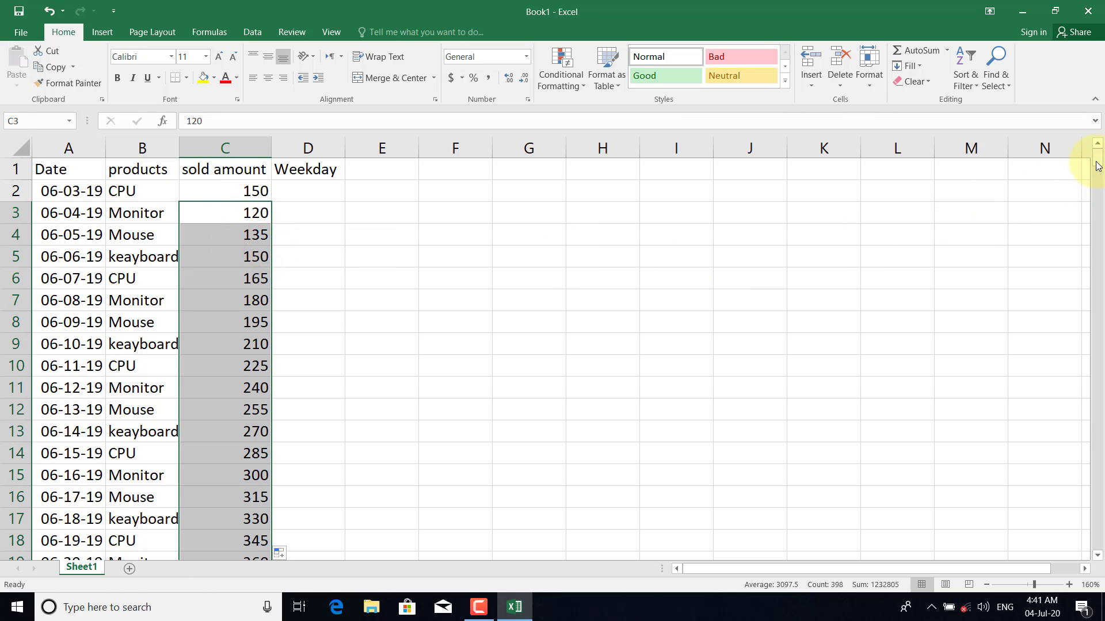
left_click_drag(1097, 159, 1093, 336)
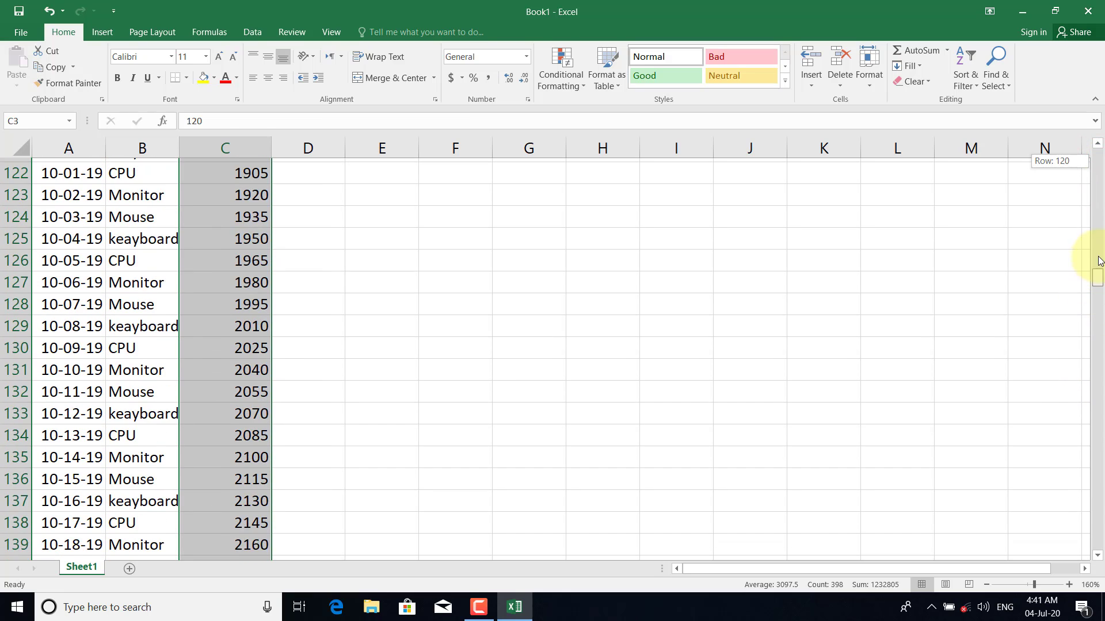
mouse_move(1093, 337)
left_mouse_down()
mouse_move(1072, 551)
mouse_move(1082, 564)
left_mouse_up()
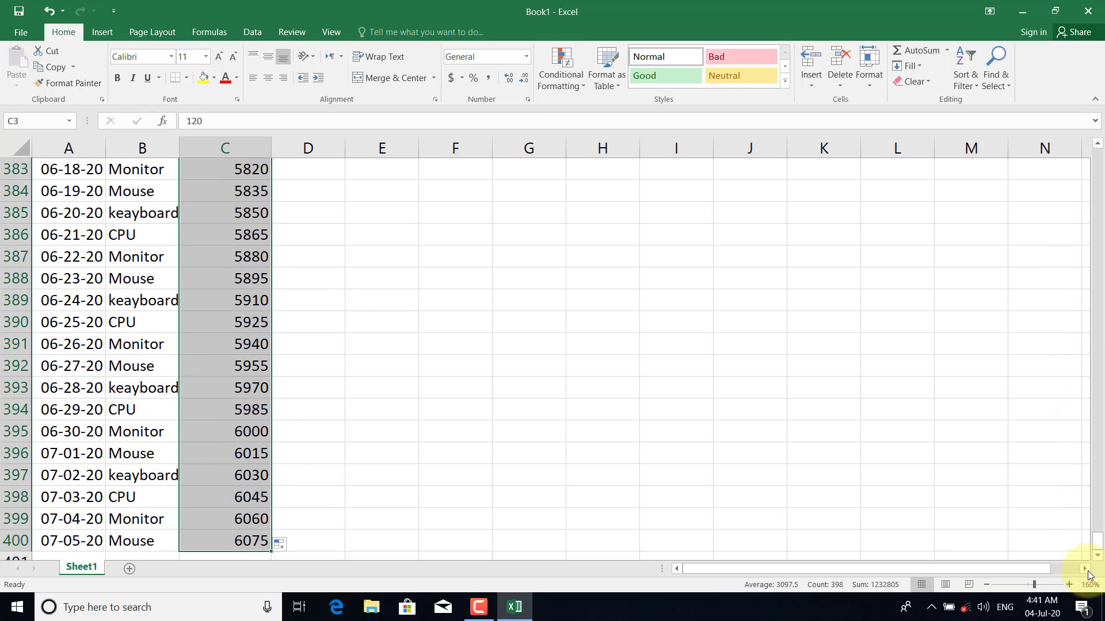
mouse_move(1098, 547)
left_mouse_down()
mouse_move(1077, 190)
mouse_move(1058, 141)
left_mouse_up()
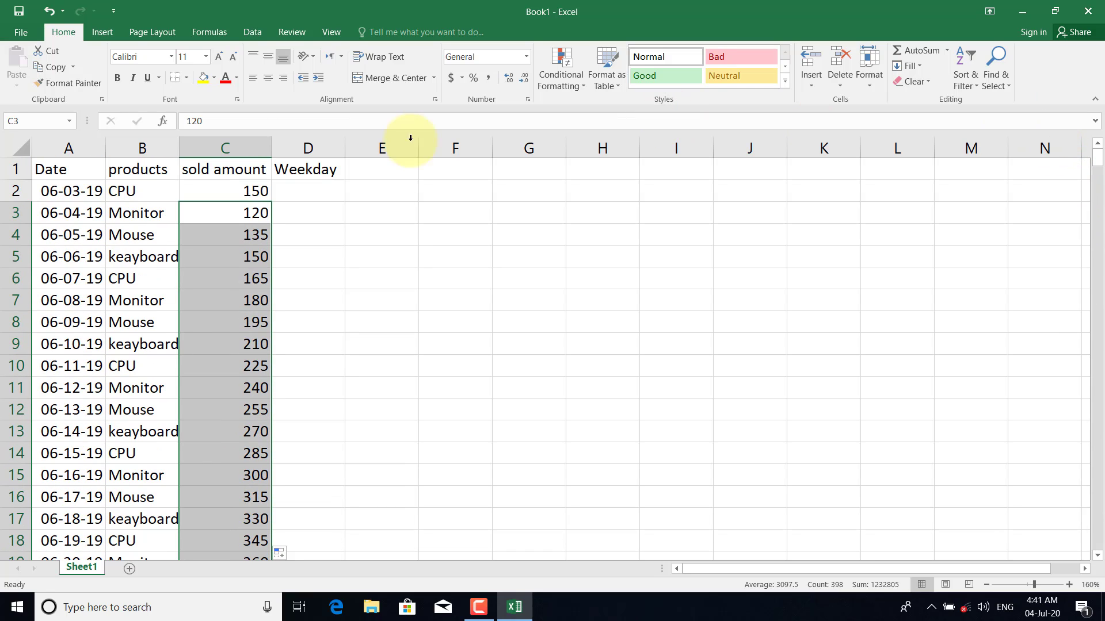
left_click(303, 199)
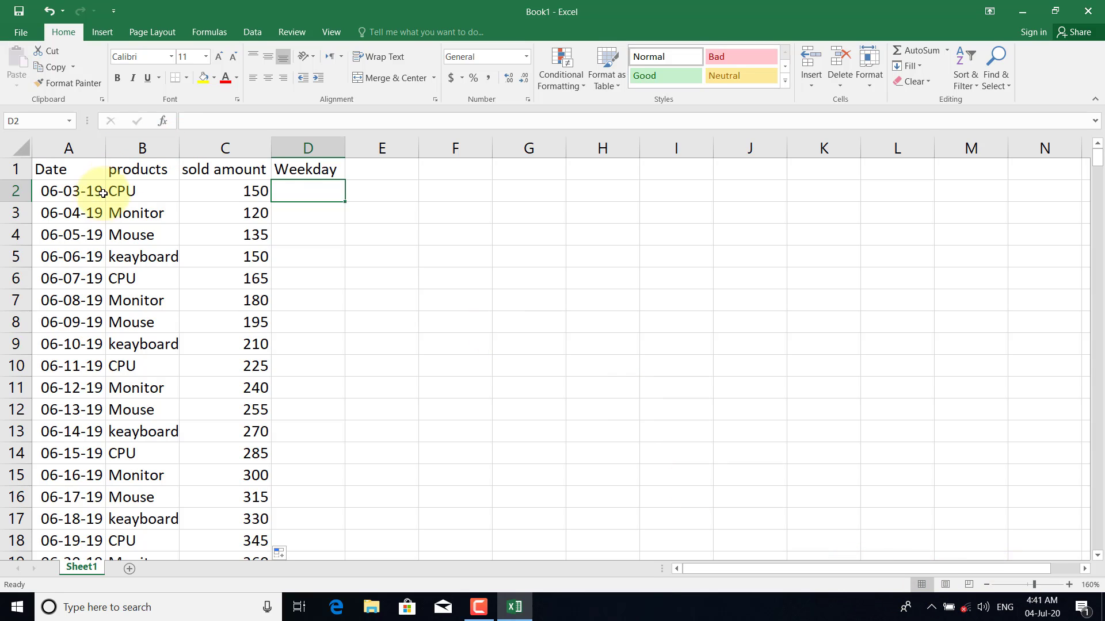
Step: Enter =WEEKDAY(A2,1) in D2, returning 2 for the first date
left_click(44, 192)
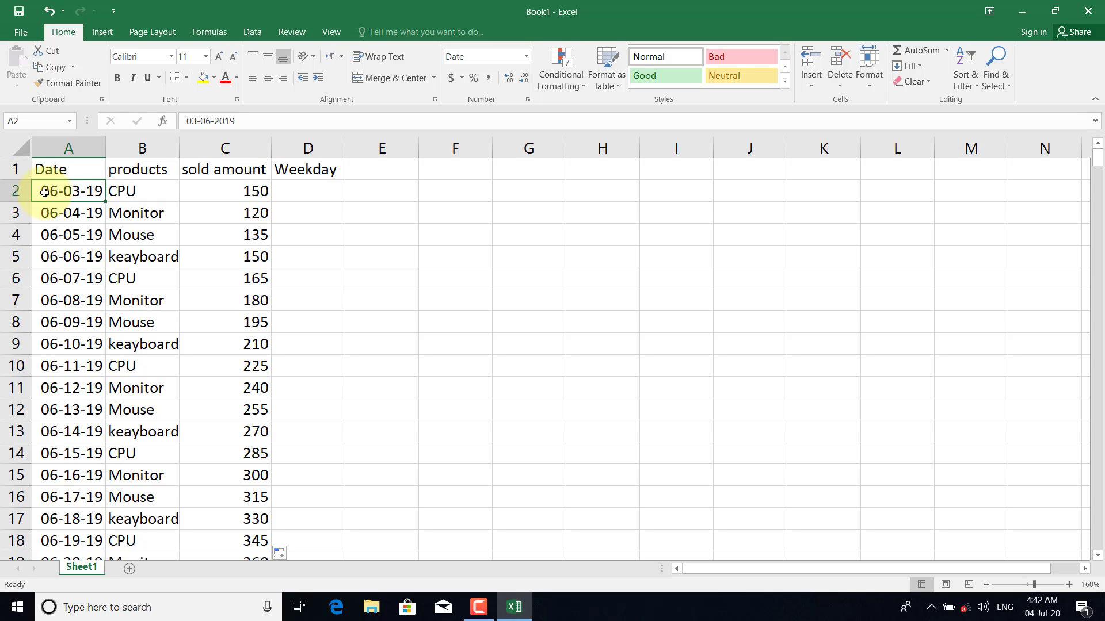
left_click(297, 188)
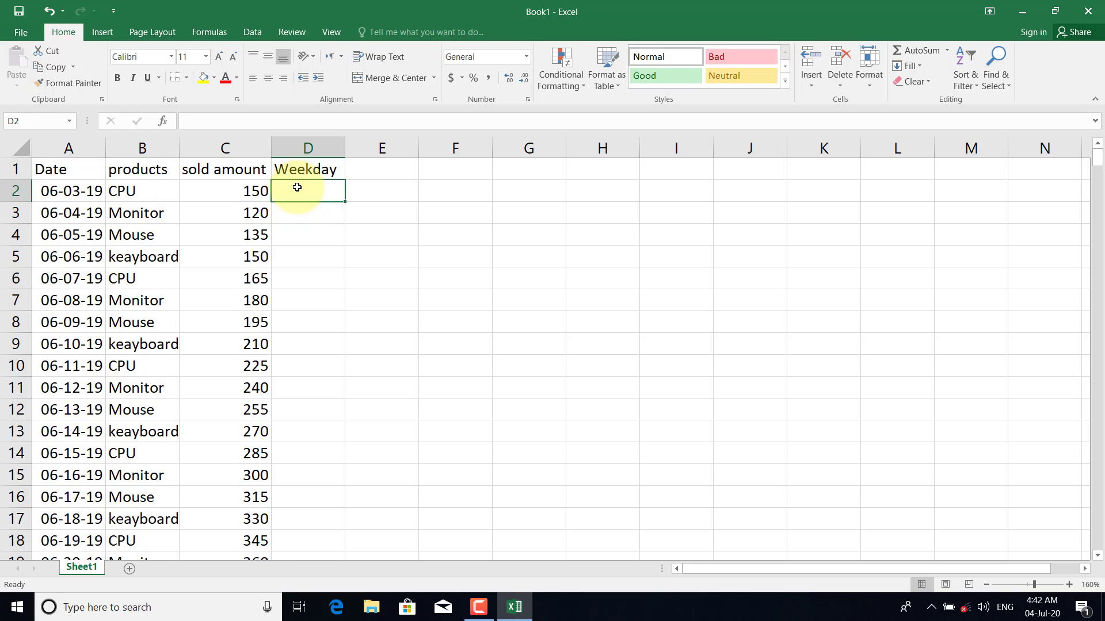
type("=")
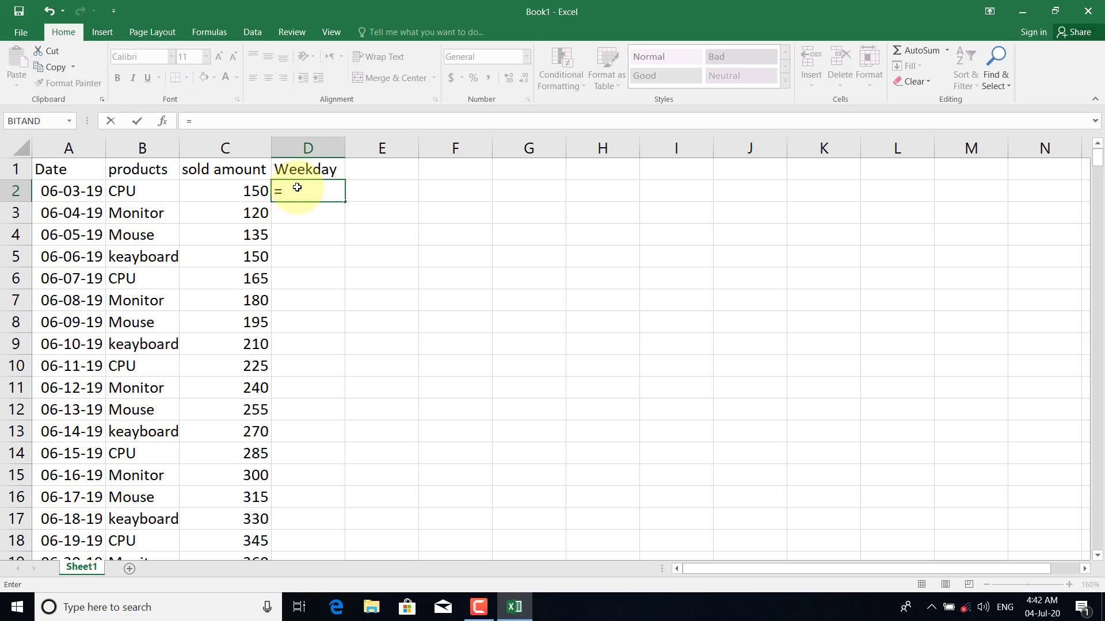
type("e")
key("BackSpace")
type("e")
key("BackSpace")
type("w")
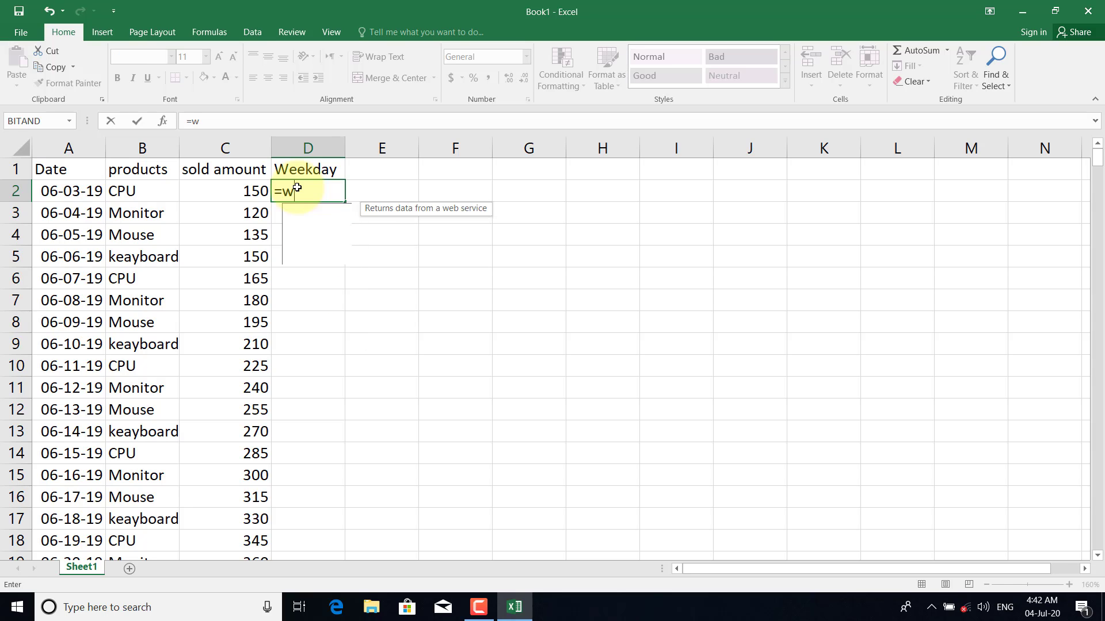
type("eed")
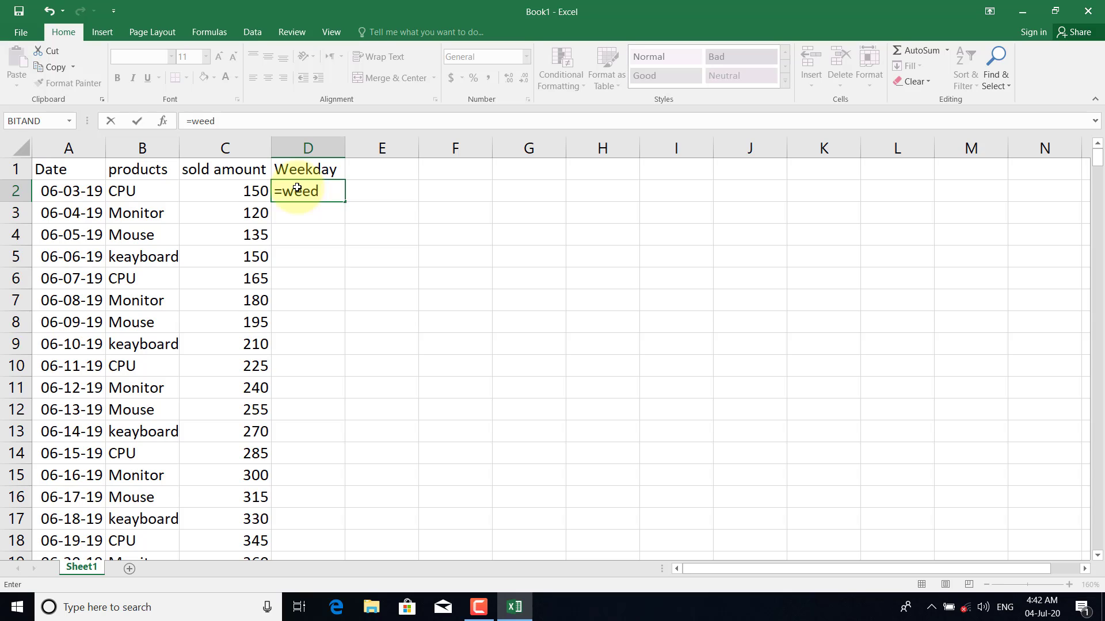
key("BackSpace")
type("kd")
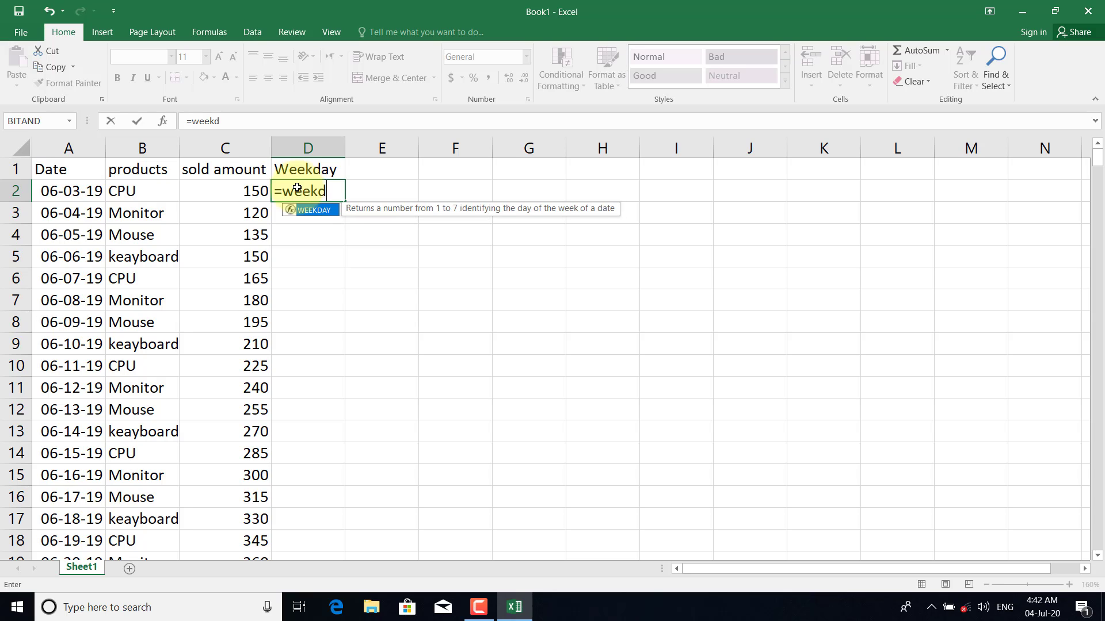
type("ay(")
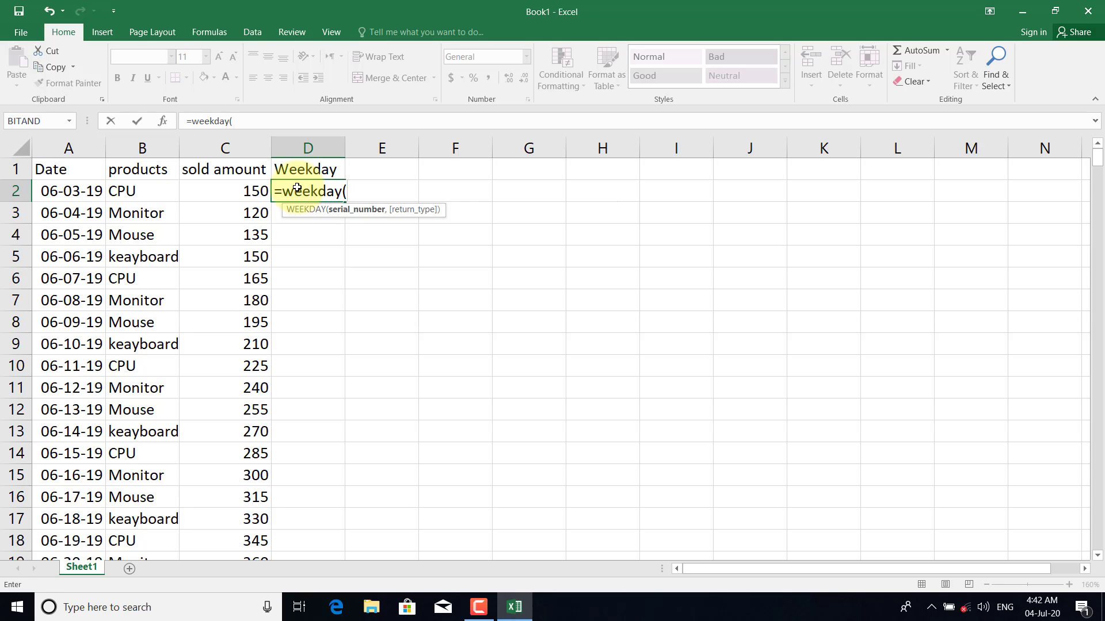
left_click(69, 191)
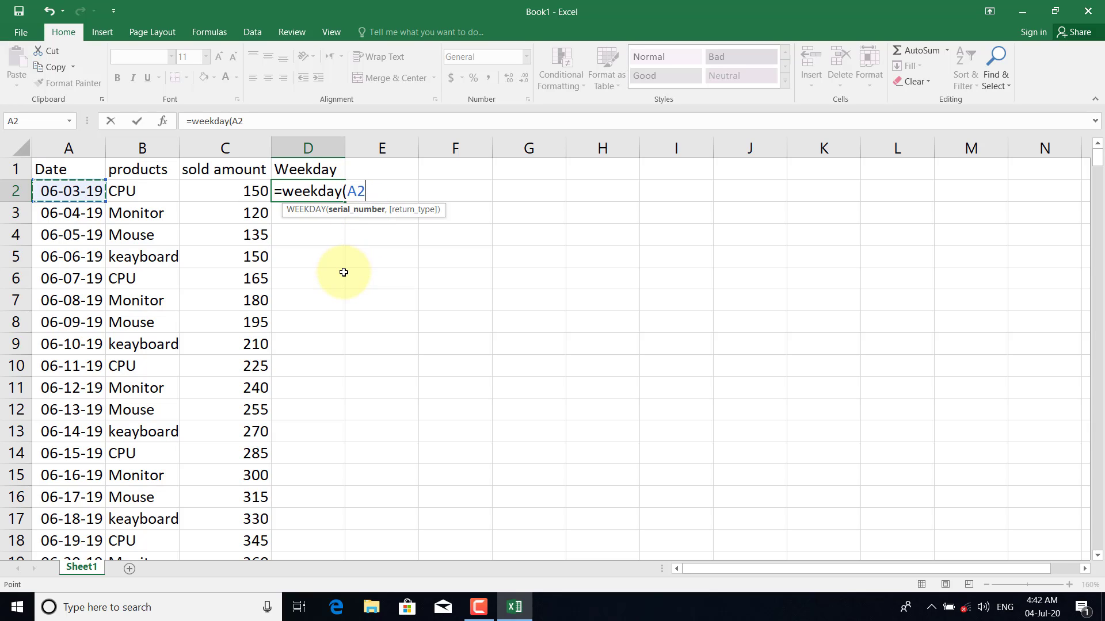
type(",")
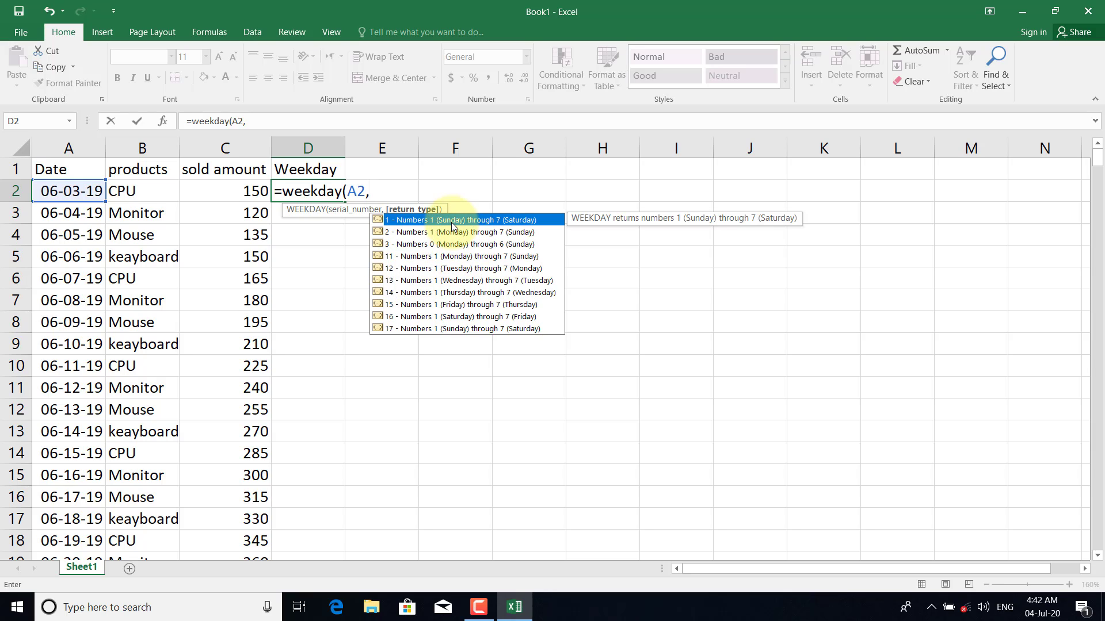
left_click(481, 221)
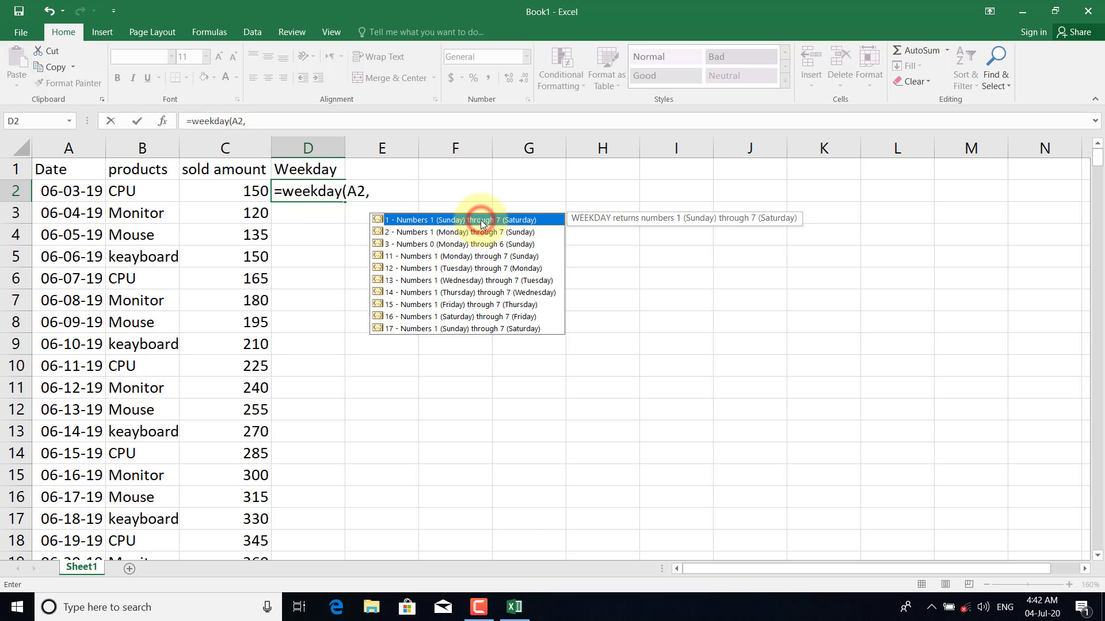
left_click(481, 219)
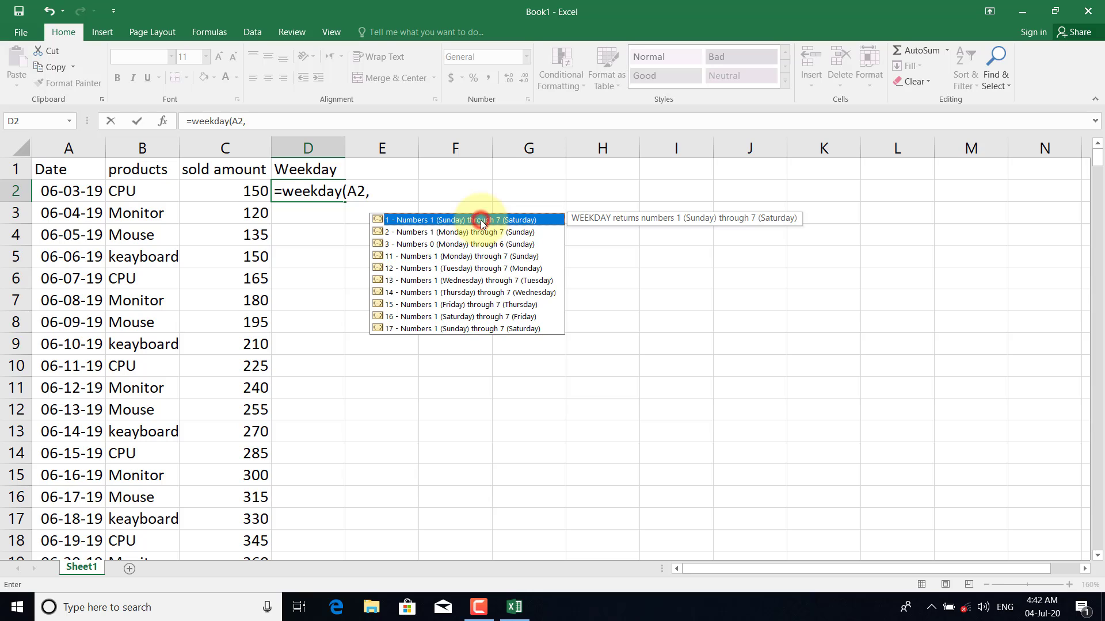
left_click(481, 220)
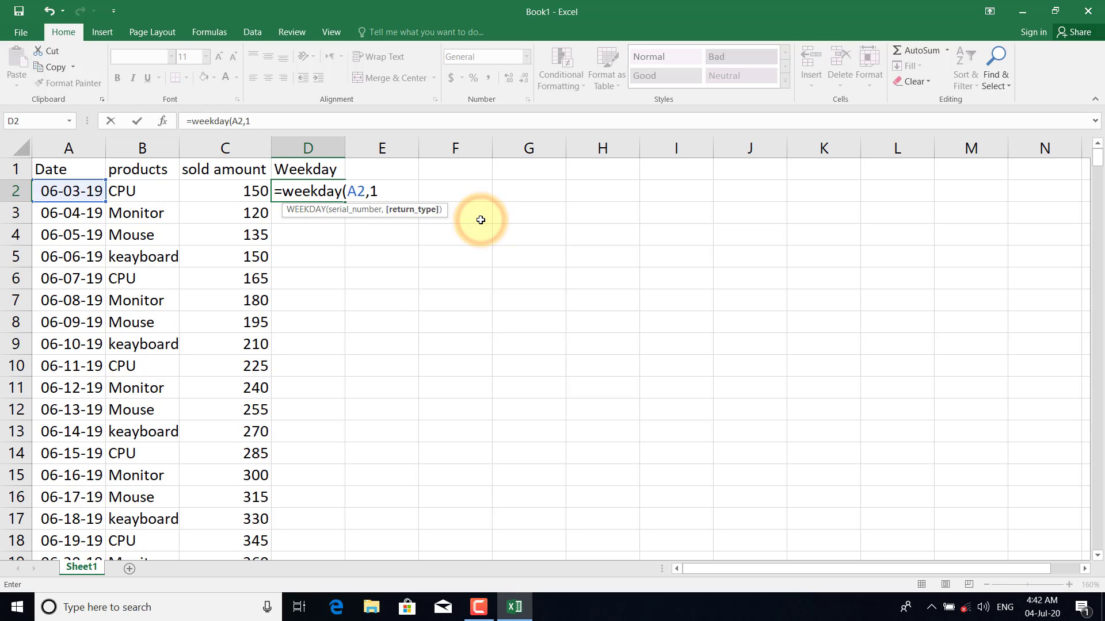
type(")")
key("Return")
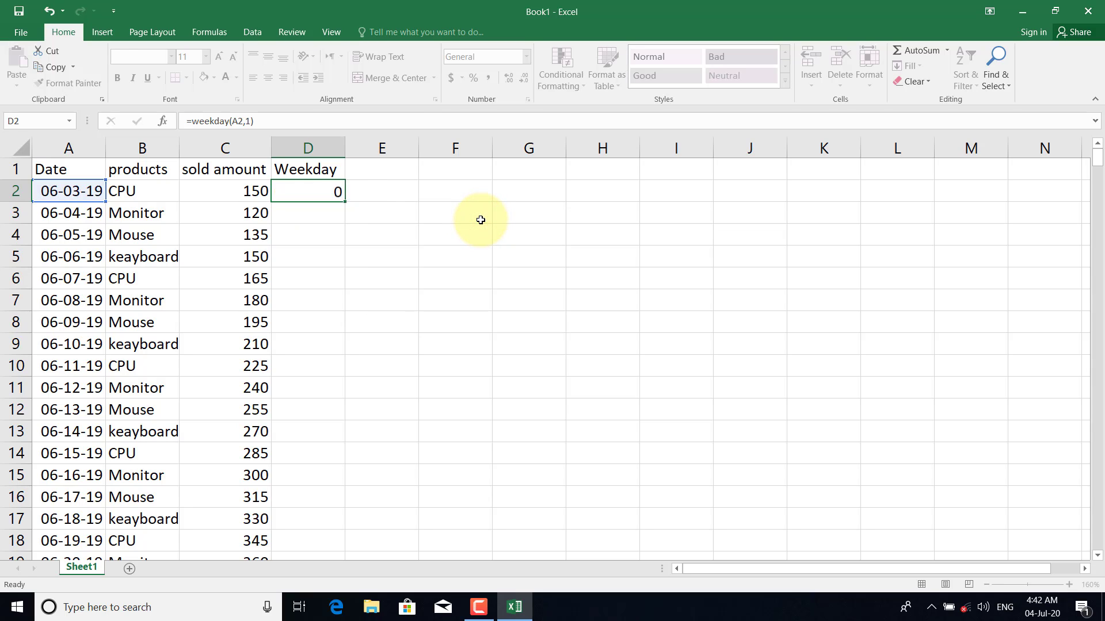
left_click(333, 198)
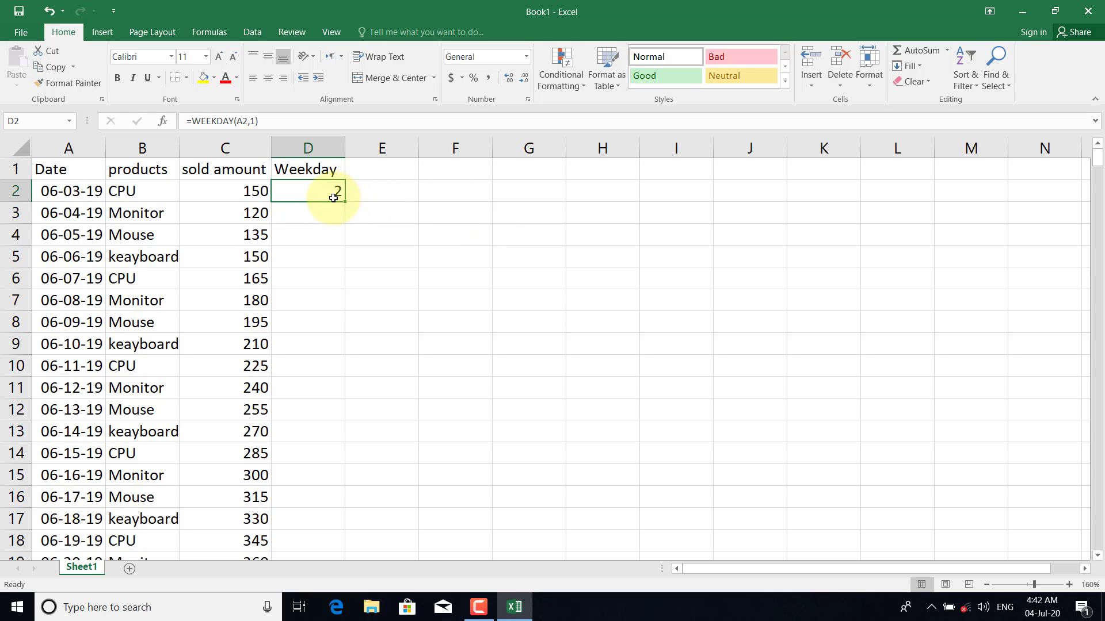
Step: Give D2 the custom number format dddd so it shows Monday instead of 2
left_click(531, 99)
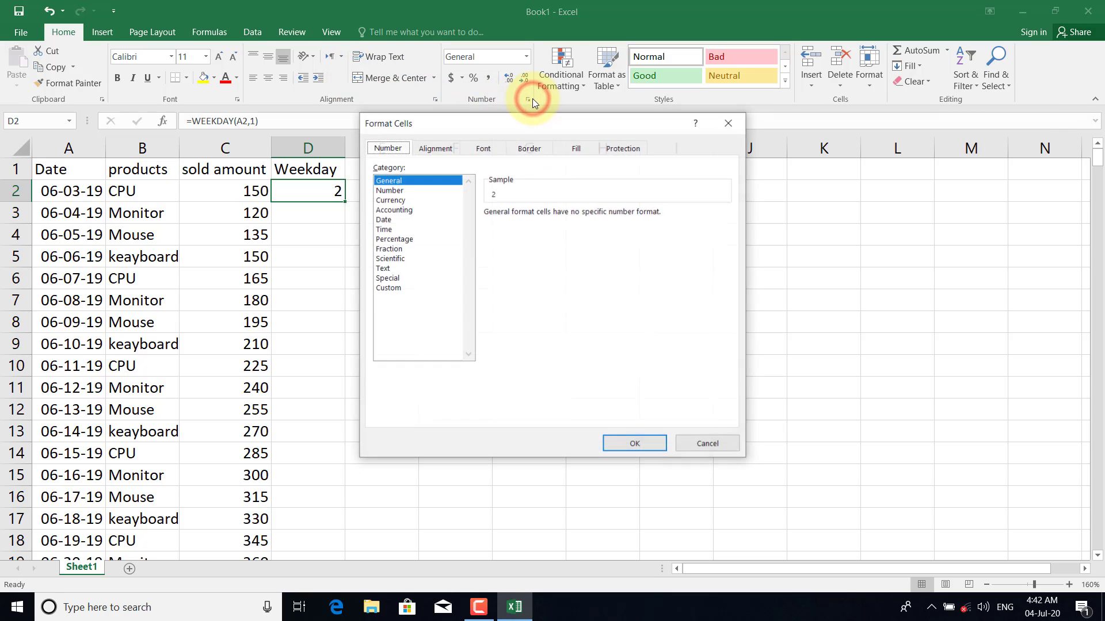
left_click(395, 287)
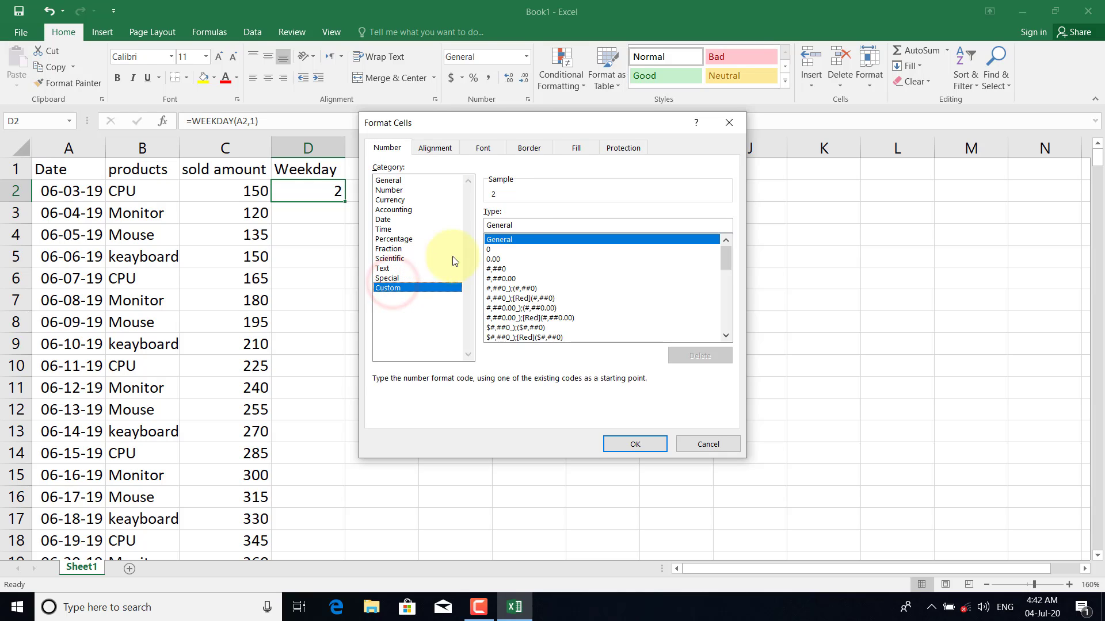
left_click(522, 226)
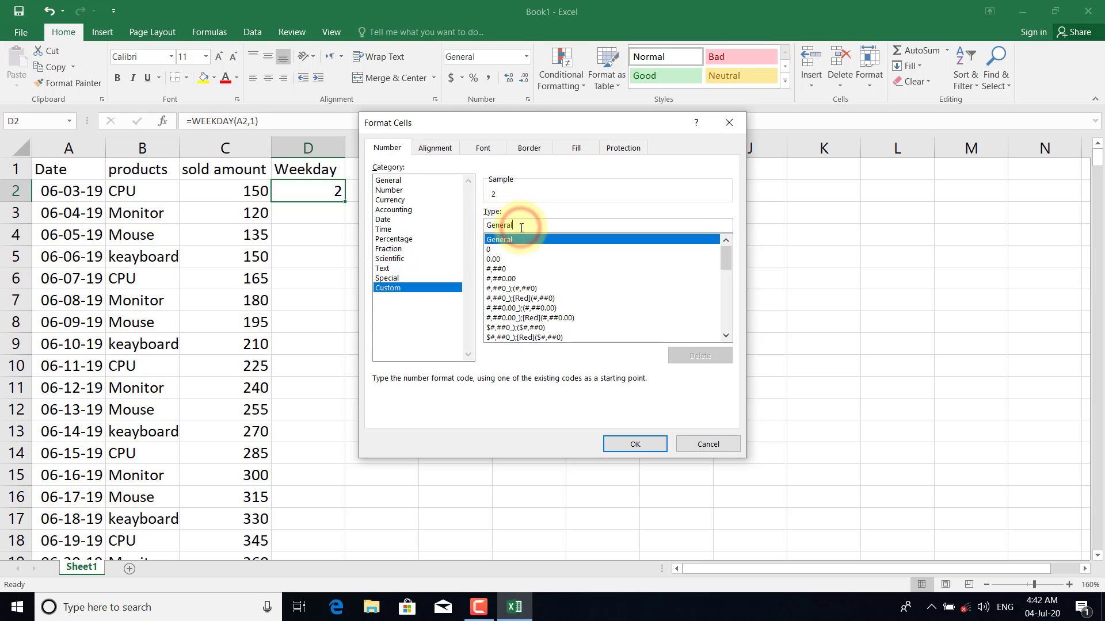
key("BackSpace")
key("BackSpace")
key("BackSpace")
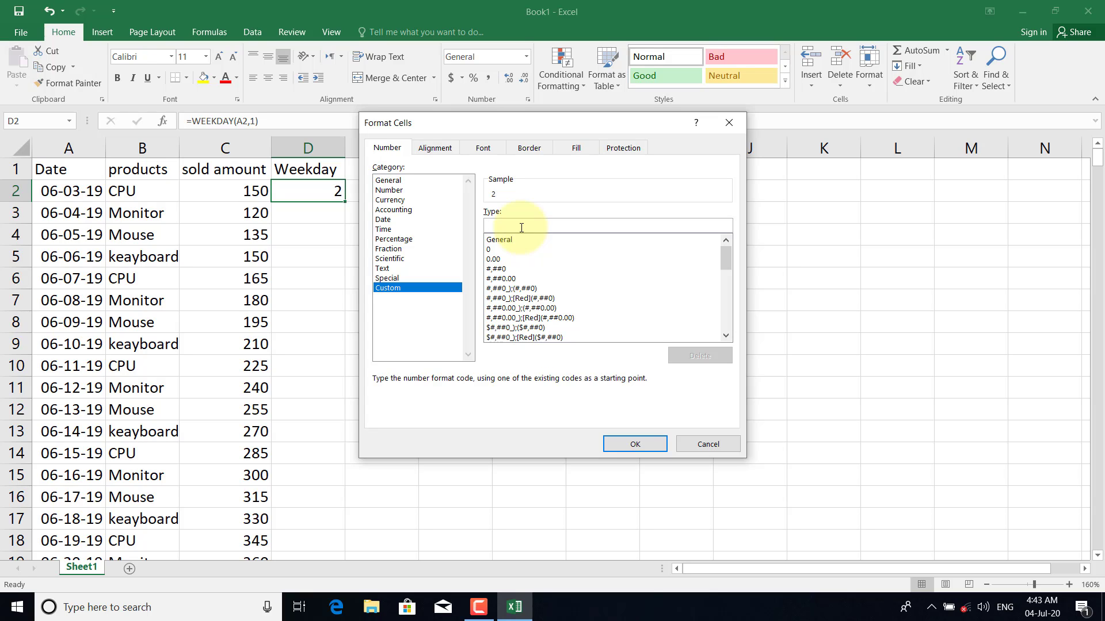
type("dddd")
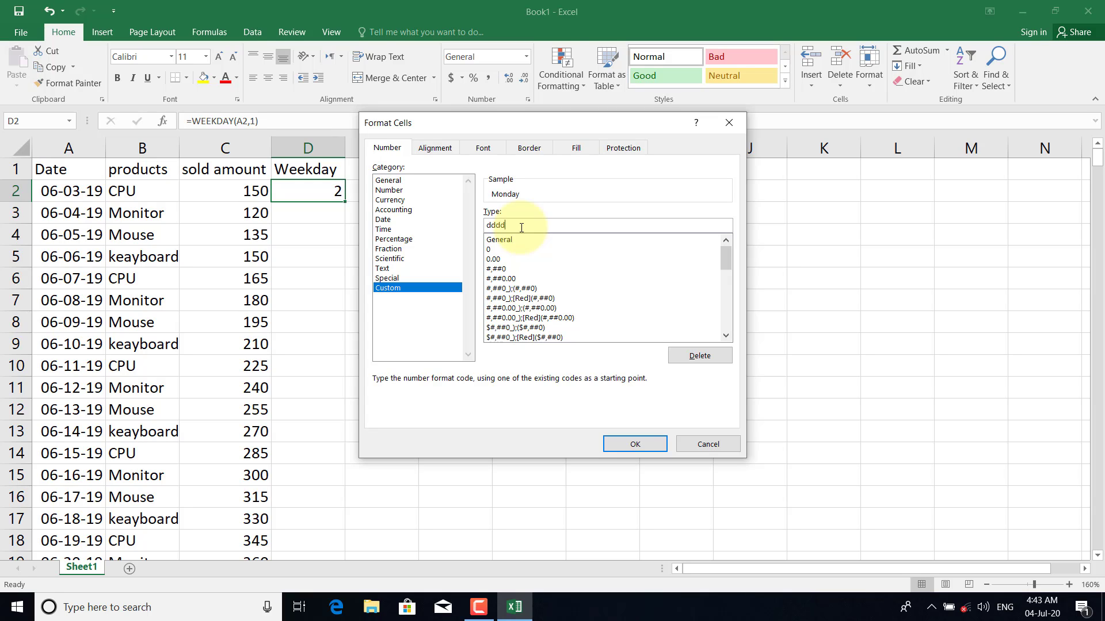
left_click(627, 443)
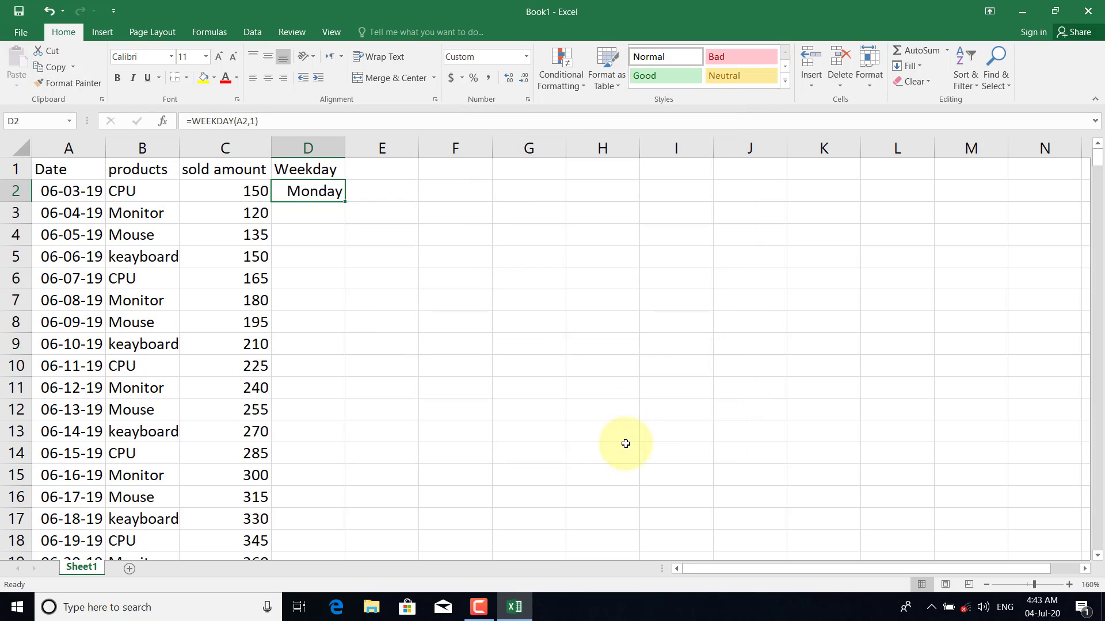
double_click(346, 201)
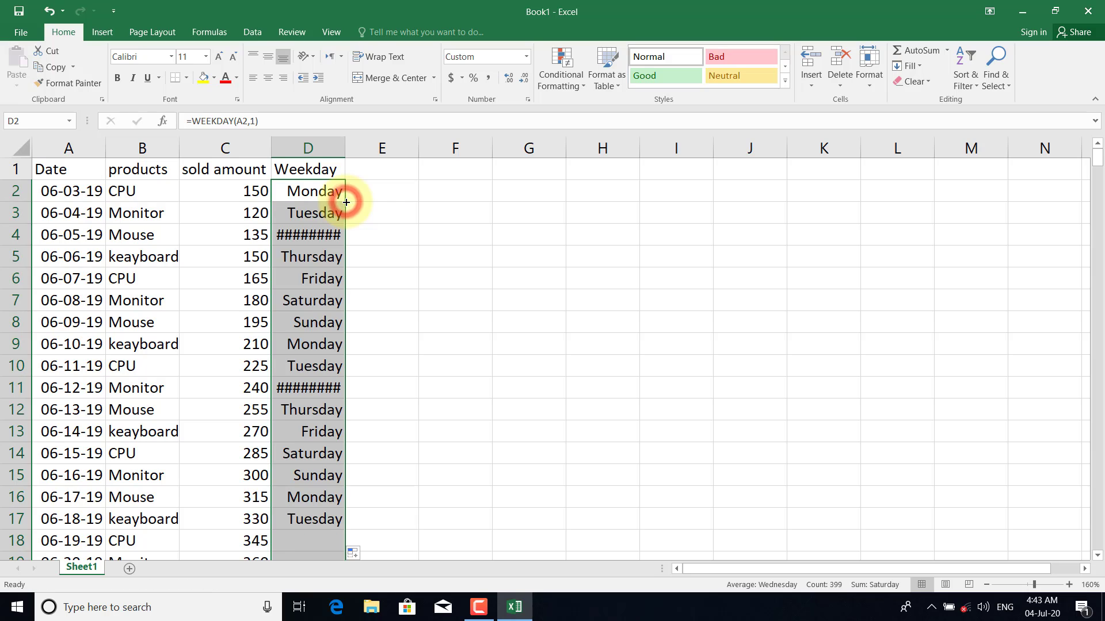
double_click(346, 147)
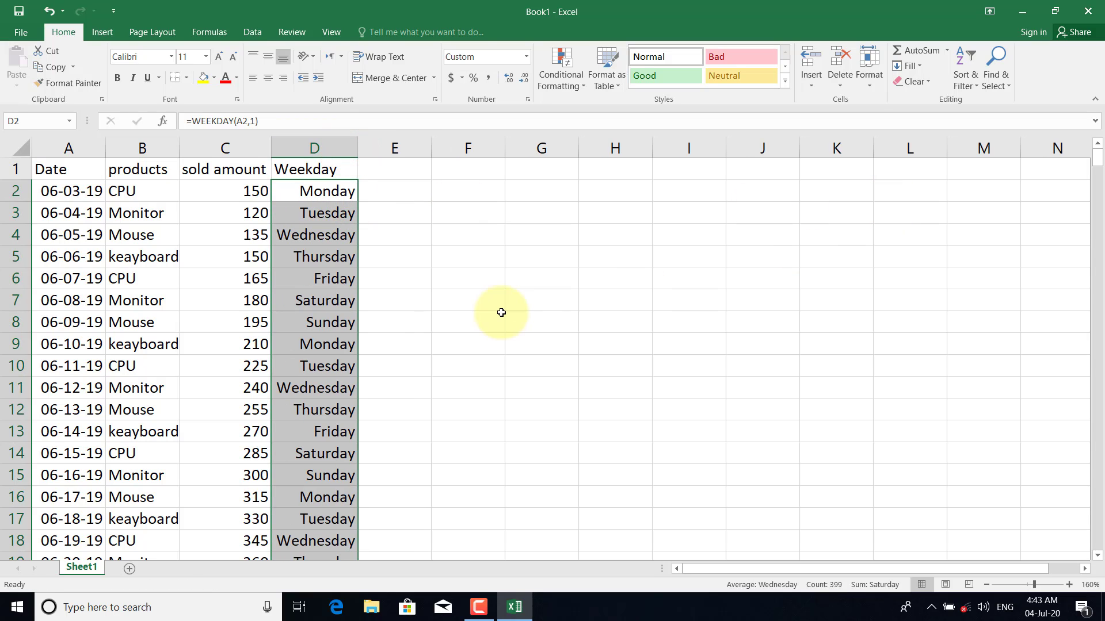
left_click(56, 327)
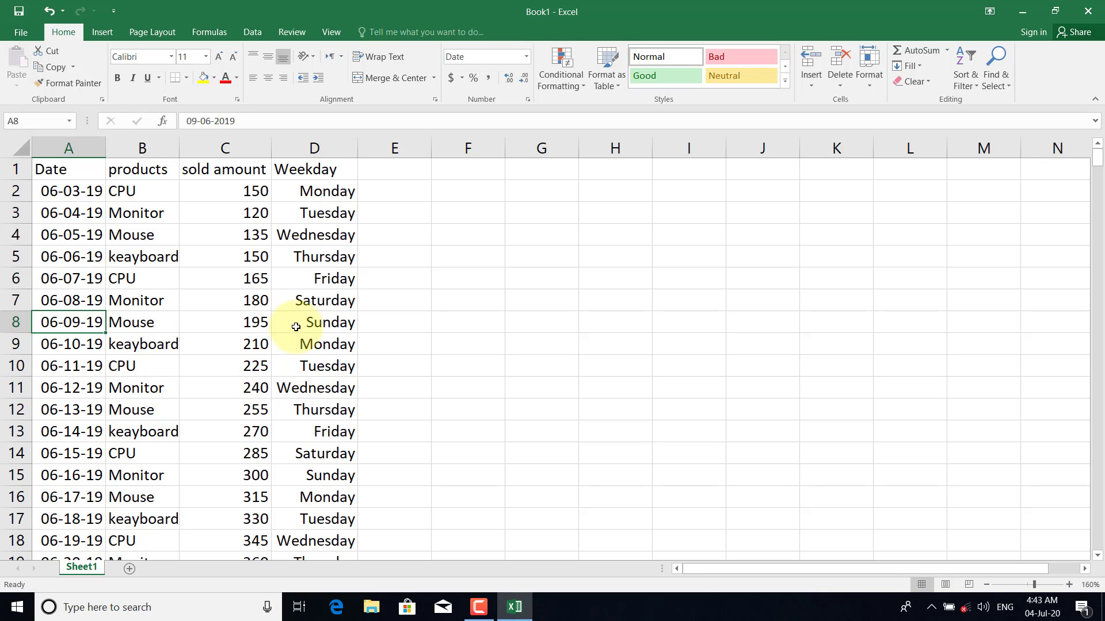
left_click(347, 326)
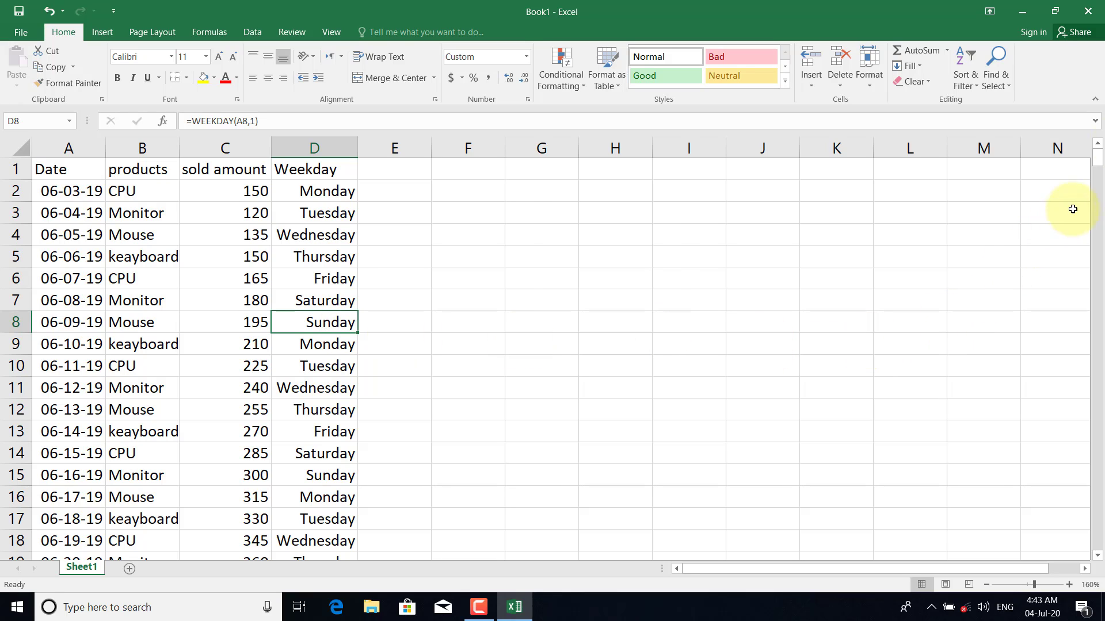
mouse_move(1100, 161)
left_mouse_down()
mouse_move(1081, 609)
mouse_move(1078, 453)
left_mouse_up()
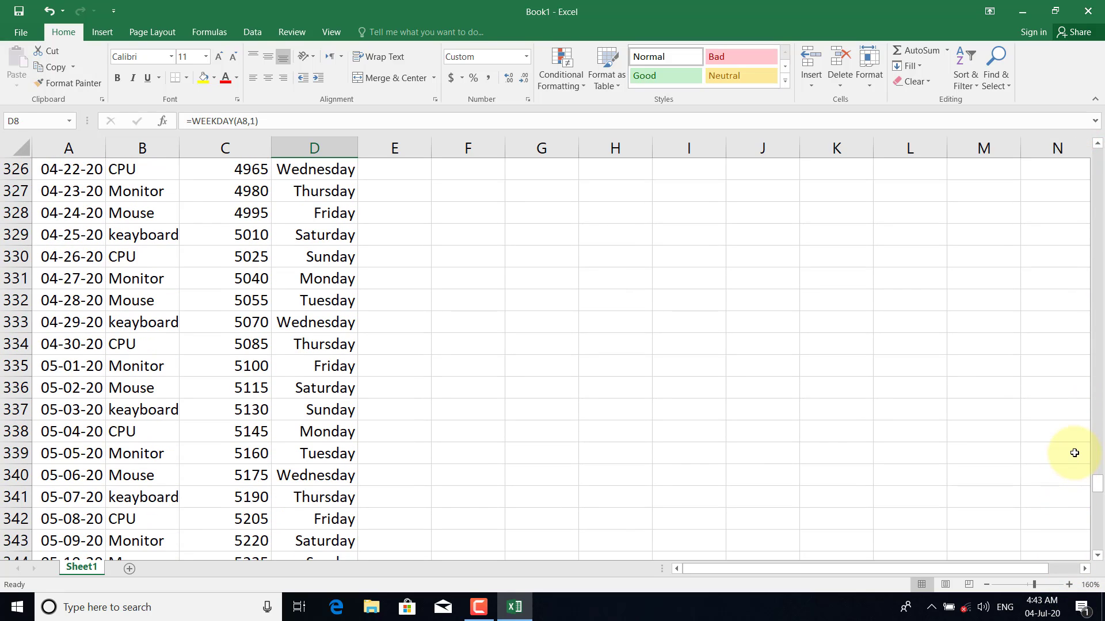
left_click(1071, 454)
left_click_drag(1096, 496, 1098, 134)
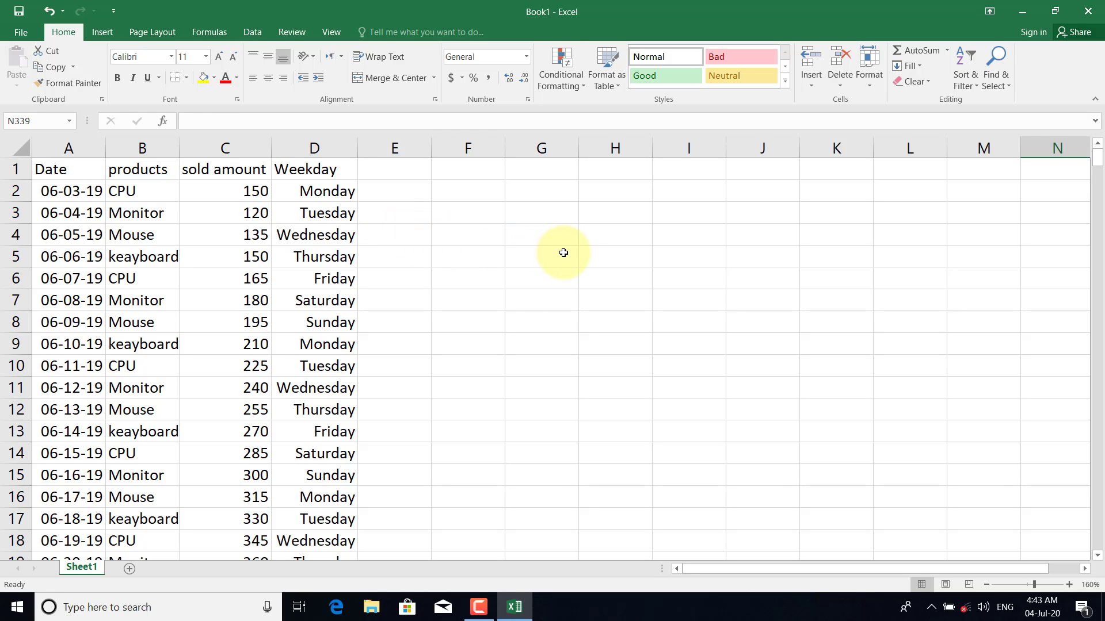
left_click(601, 215)
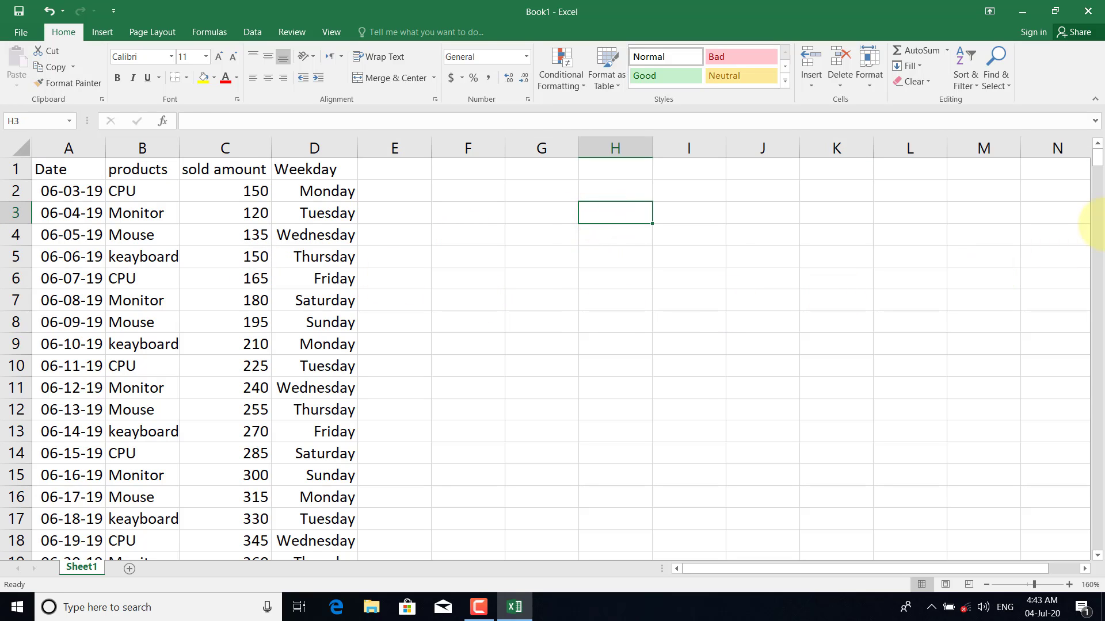
mouse_move(1098, 163)
left_mouse_down()
mouse_move(1100, 586)
mouse_move(1084, 555)
mouse_move(1100, 152)
left_mouse_up()
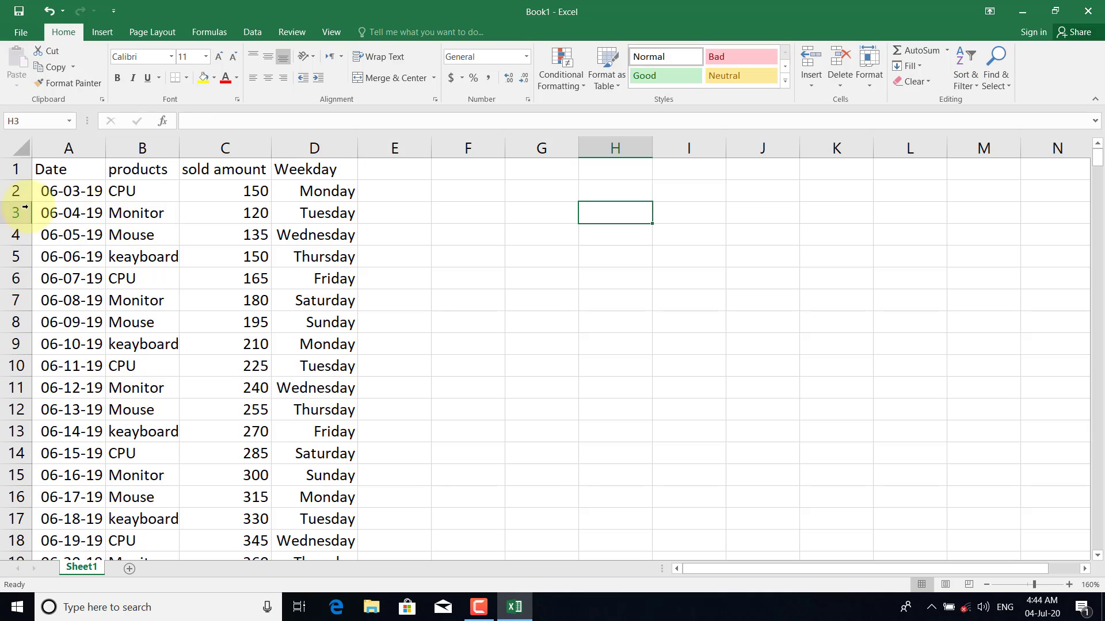
left_click_drag(54, 170, 305, 172)
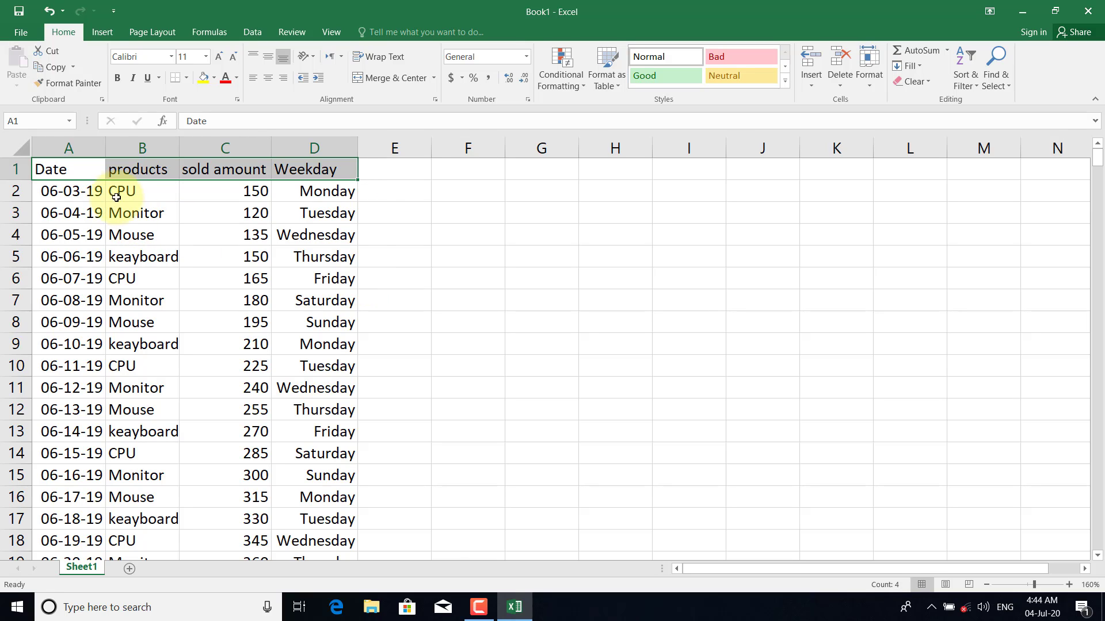
Step: Fill the A1:D1 header row with blue, then check the weekday formula in D3
left_click(213, 78)
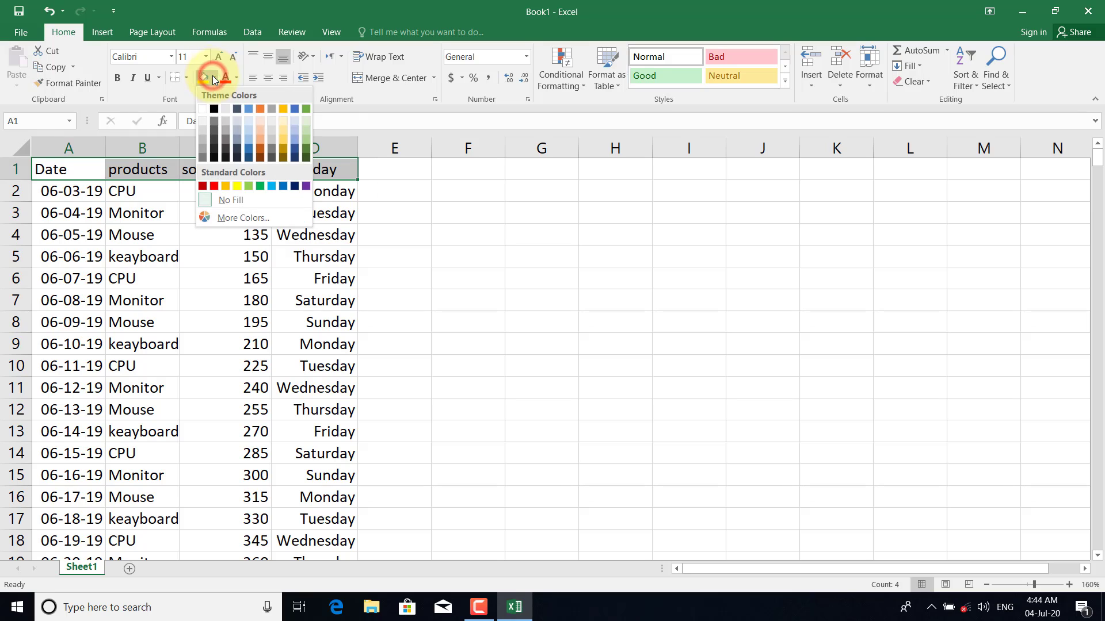
left_click(249, 148)
left_click(213, 247)
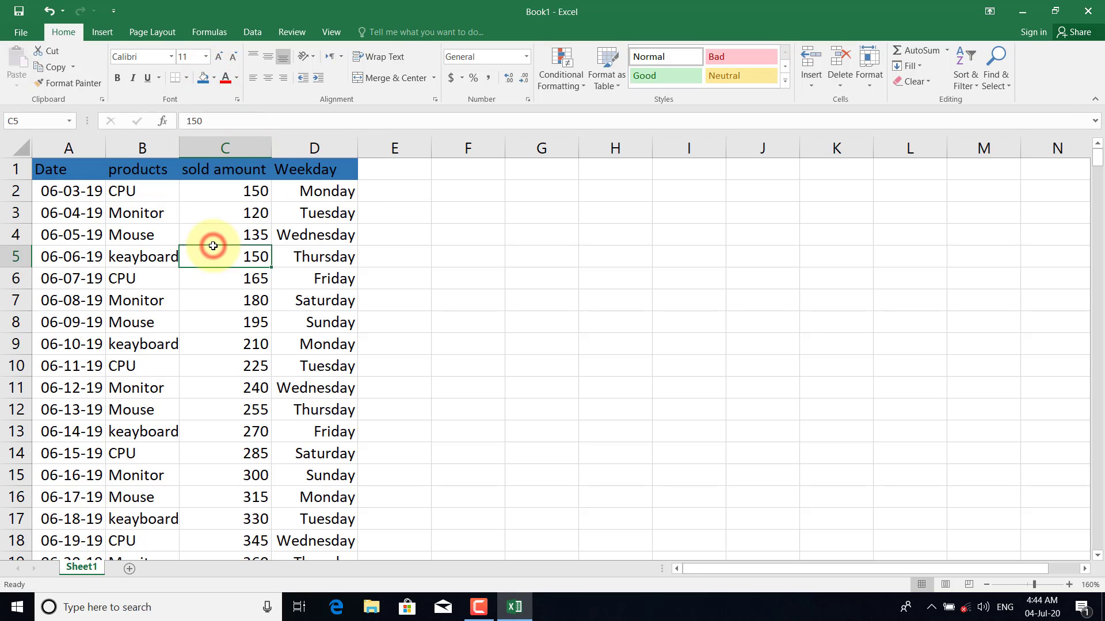
left_click(290, 213)
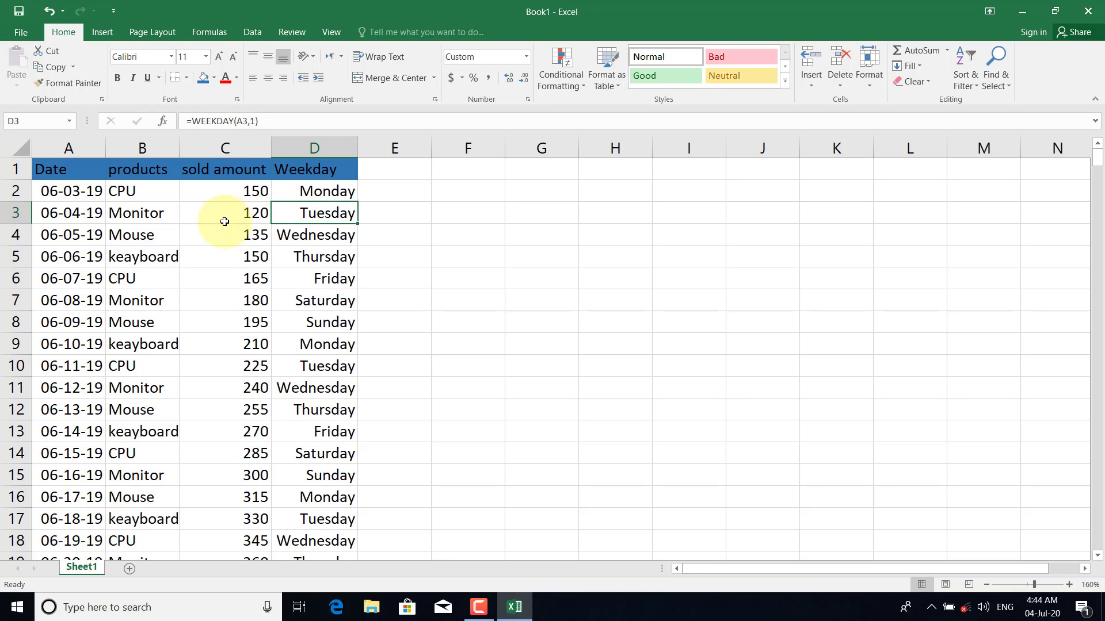
Step: Convert the data range $A$1:$D$400 into a table with headers
left_click(98, 32)
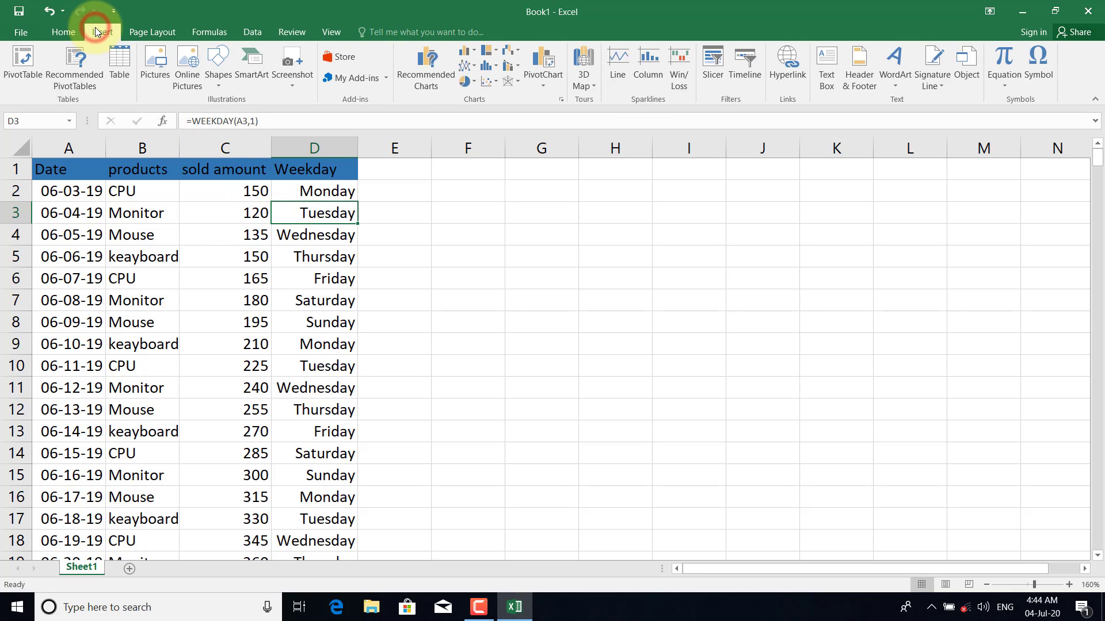
left_click(118, 62)
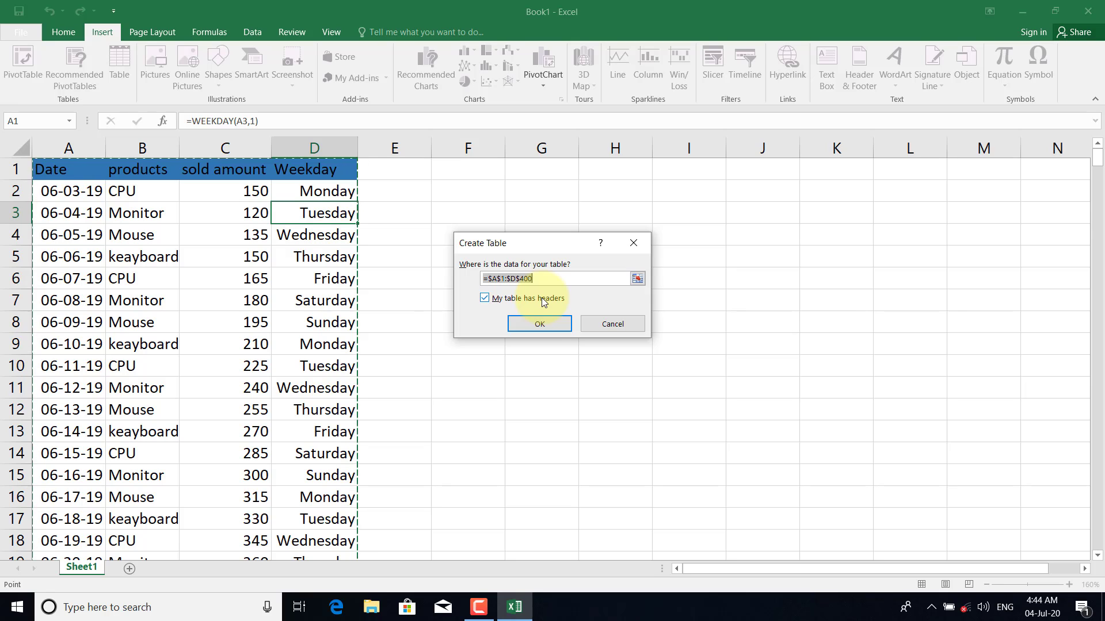
left_click(537, 325)
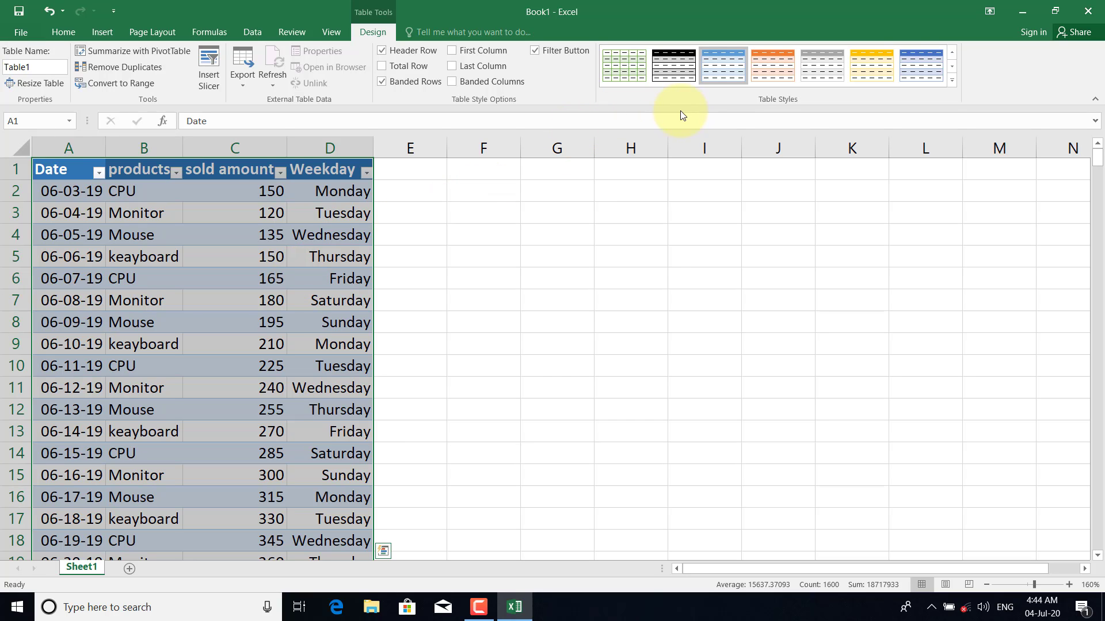
Step: Clear the table style, then click through cells to check the column D weekday formulas
left_click(950, 81)
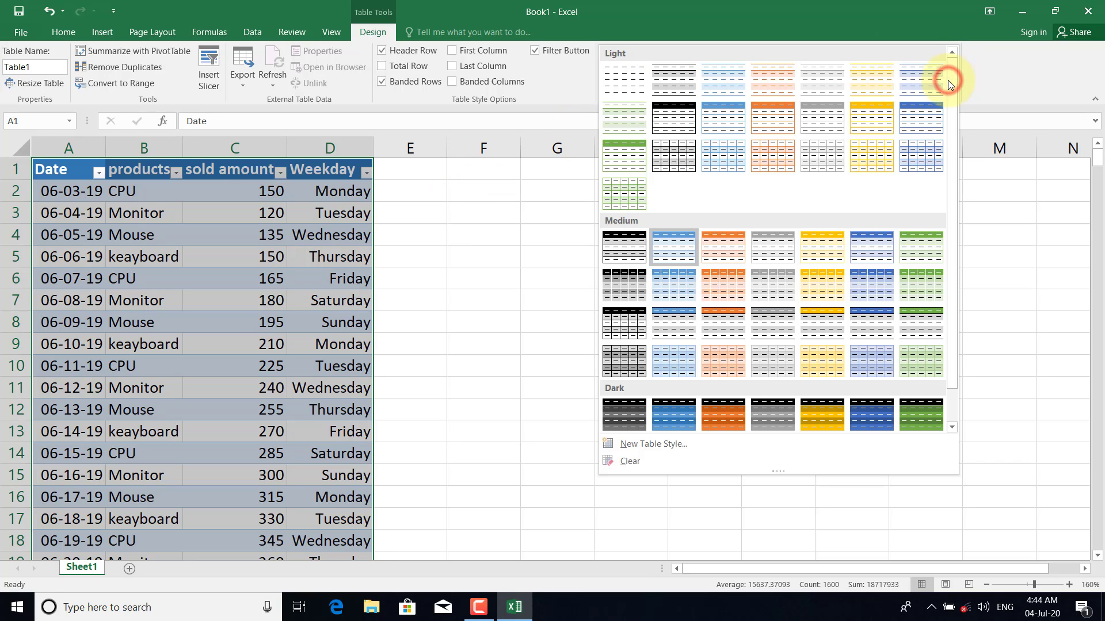
left_click(632, 462)
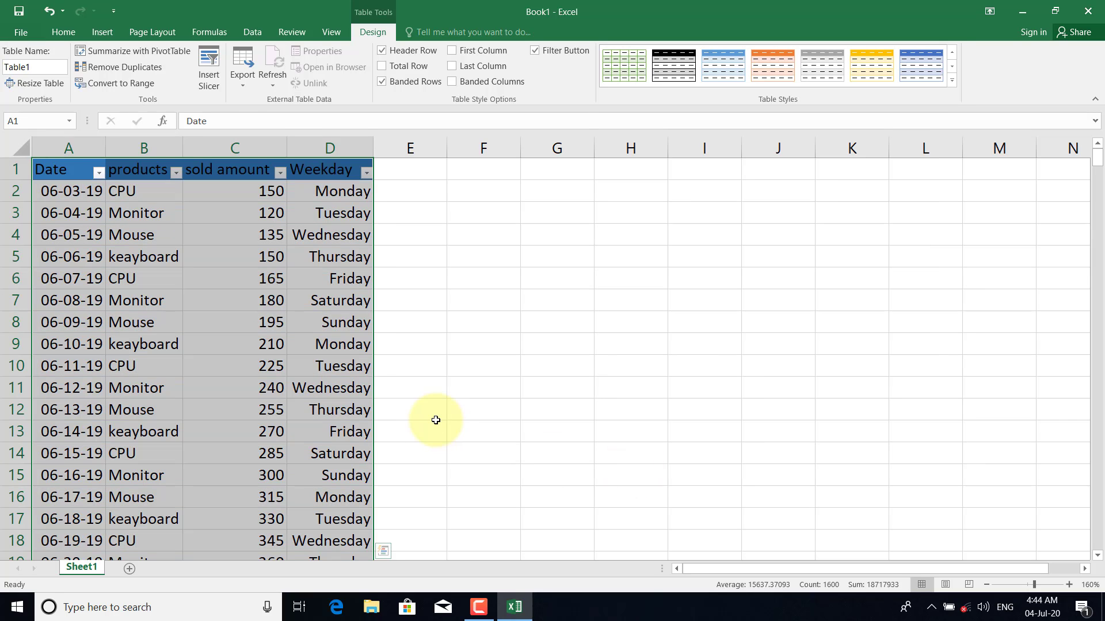
left_click(308, 327)
left_click(132, 282)
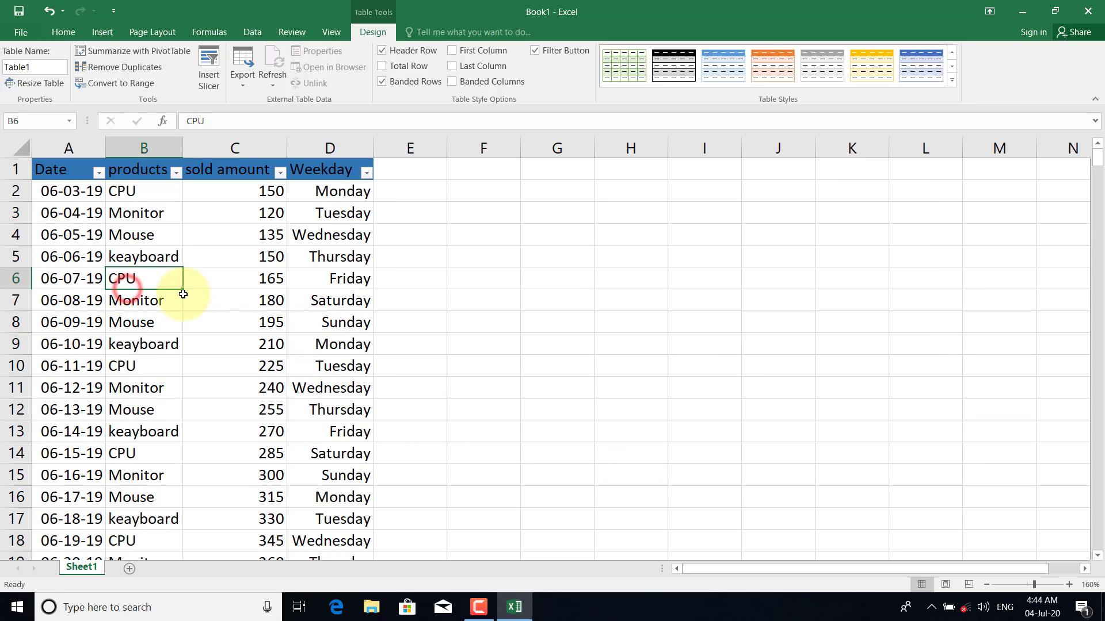
left_click(292, 284)
left_click(304, 320)
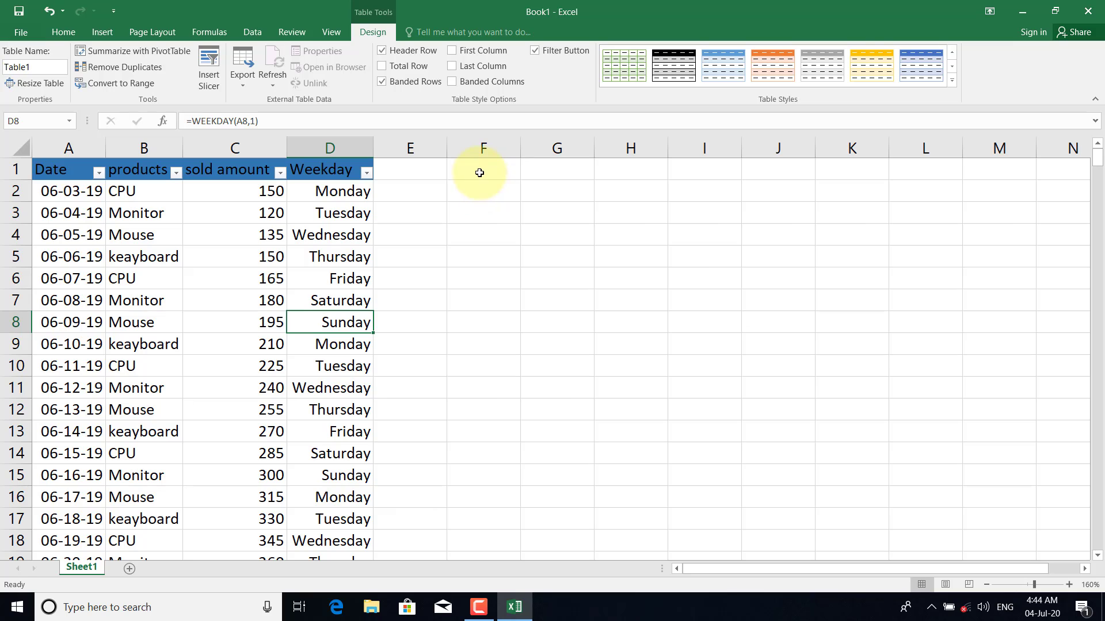
left_click(492, 173)
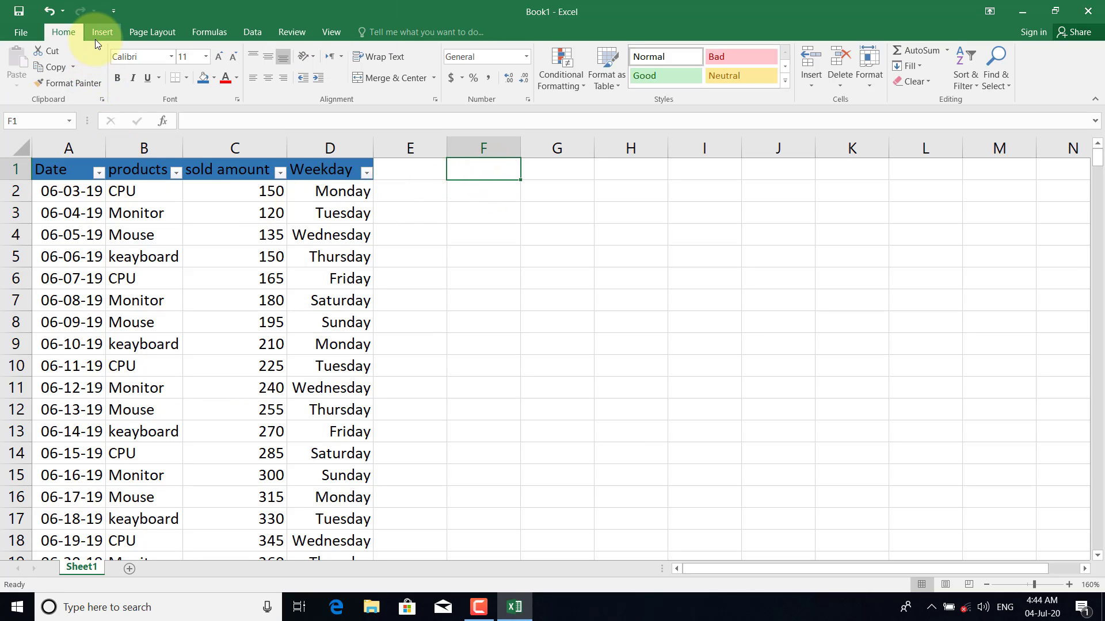
left_click(270, 215)
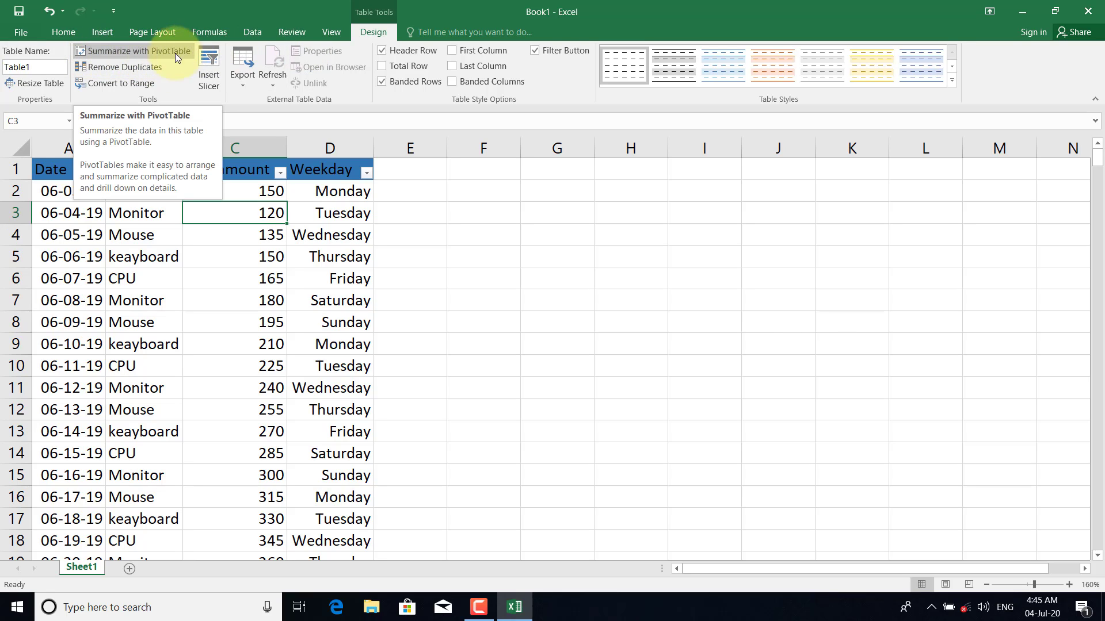
Step: Start a PivotTable from Table1 and choose Existing Worksheet as its placement
left_click(96, 27)
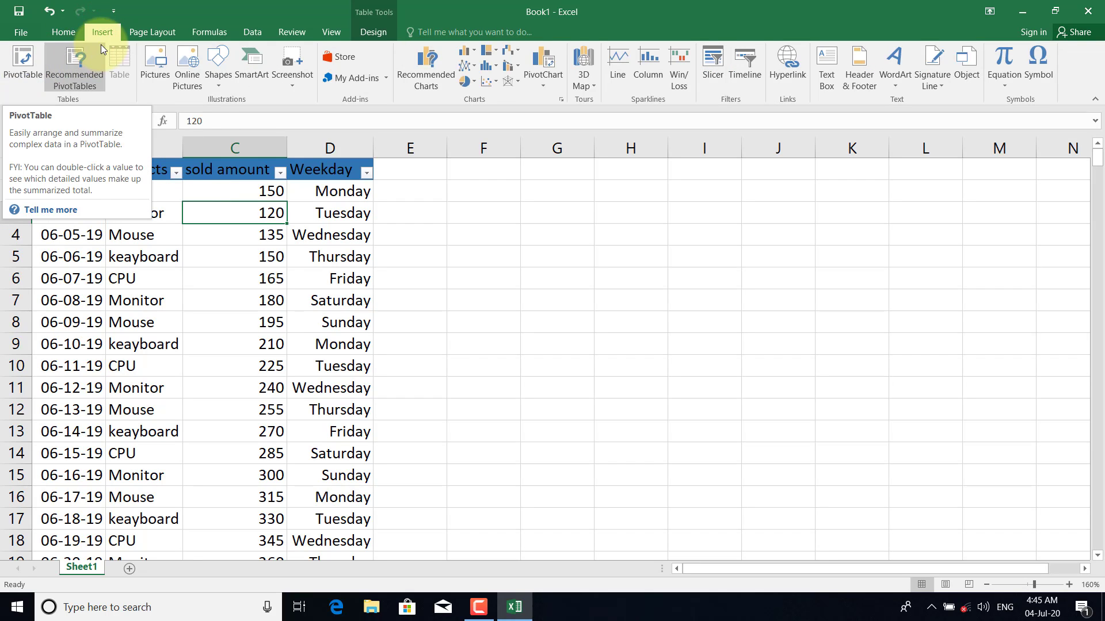
left_click(22, 75)
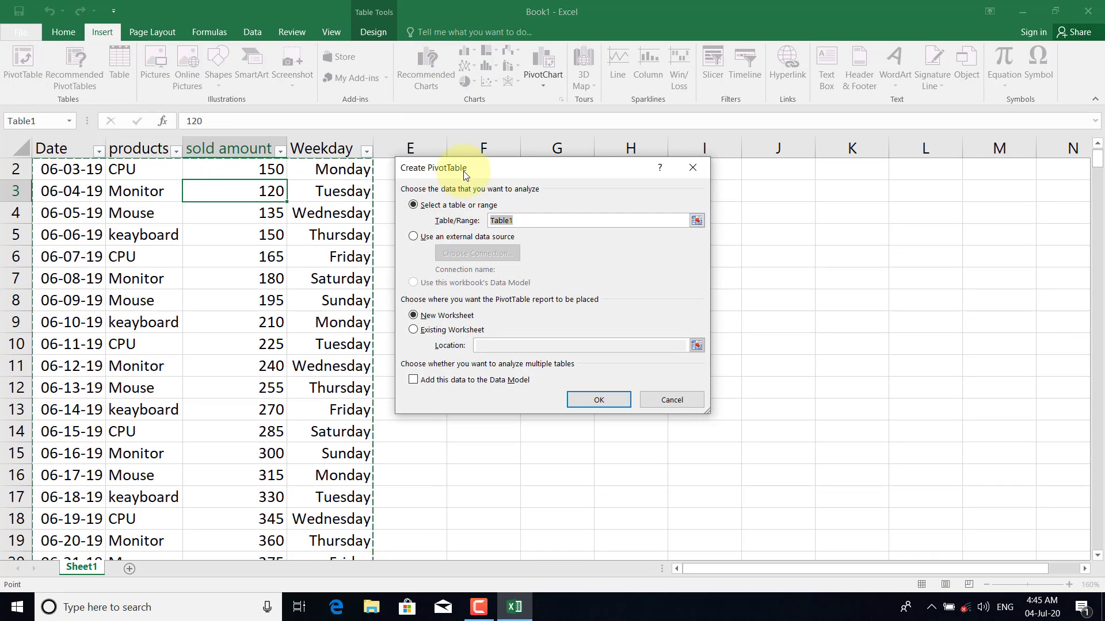
left_click_drag(465, 173, 742, 145)
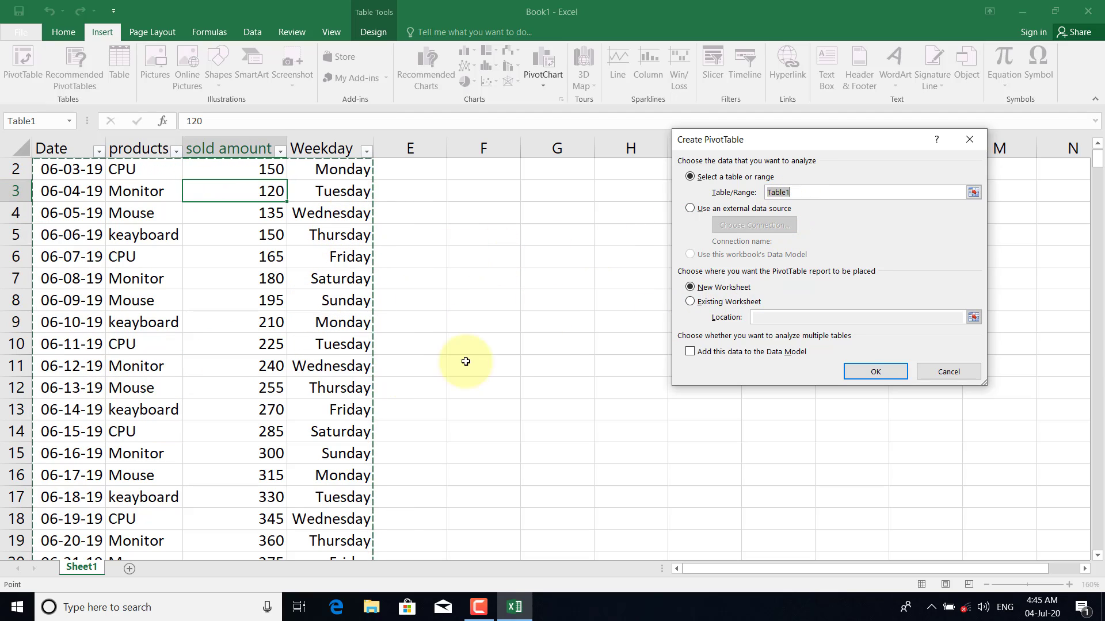
left_click(707, 211)
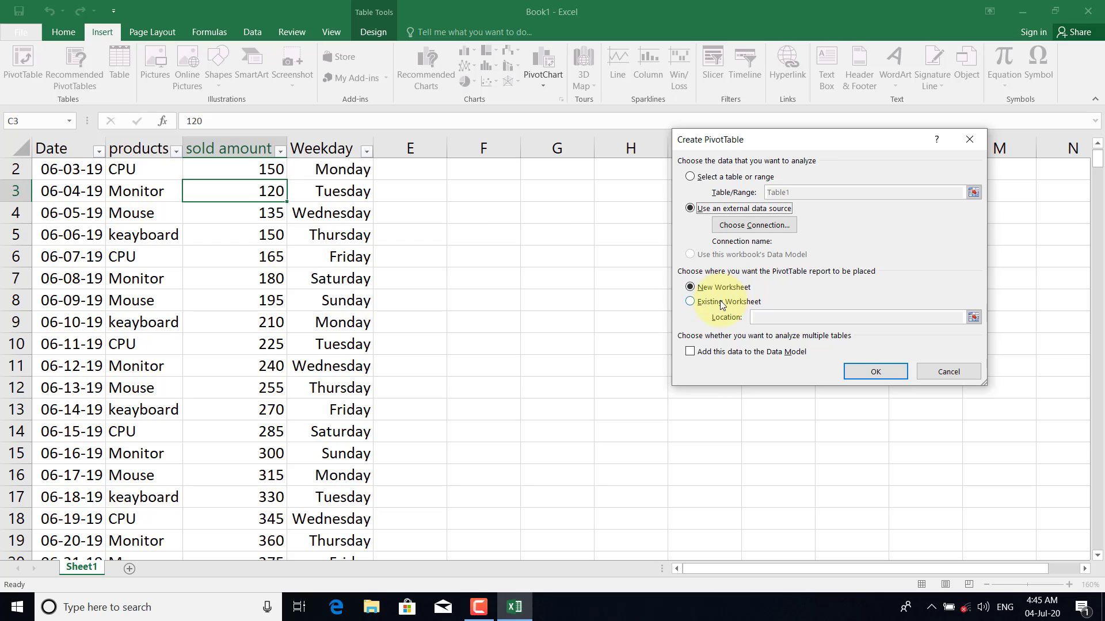
left_click(726, 303)
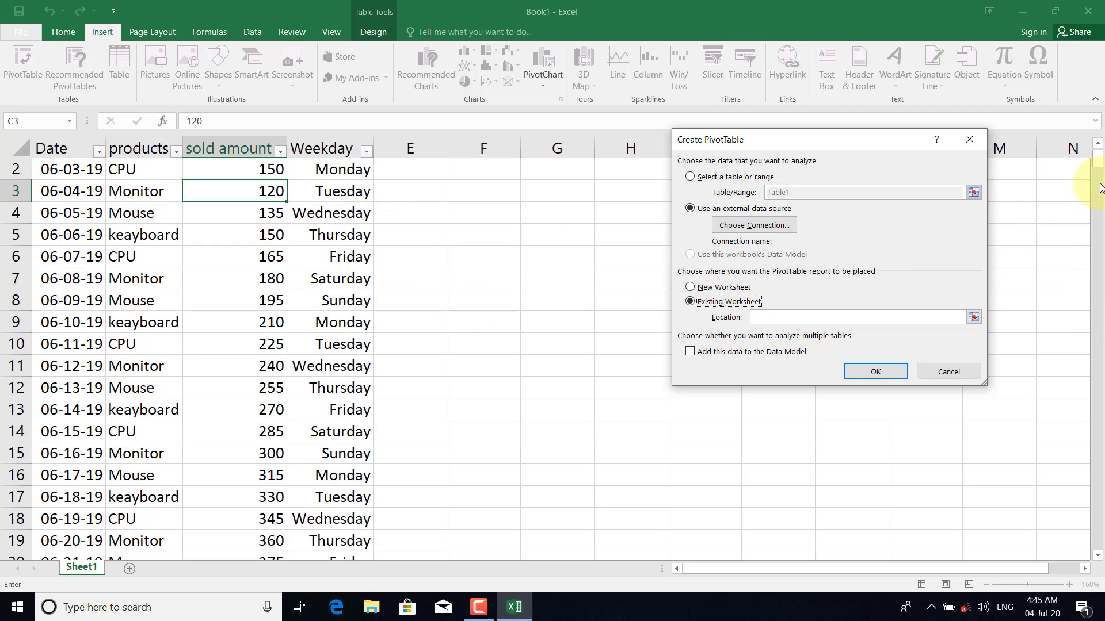
left_click(1097, 144)
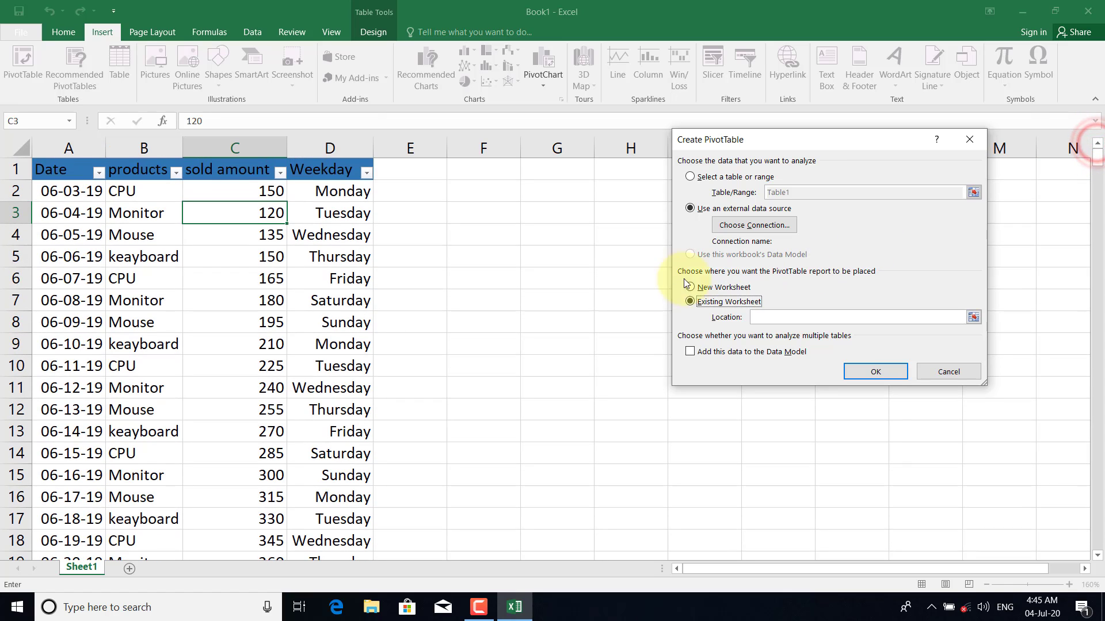
left_click(772, 320)
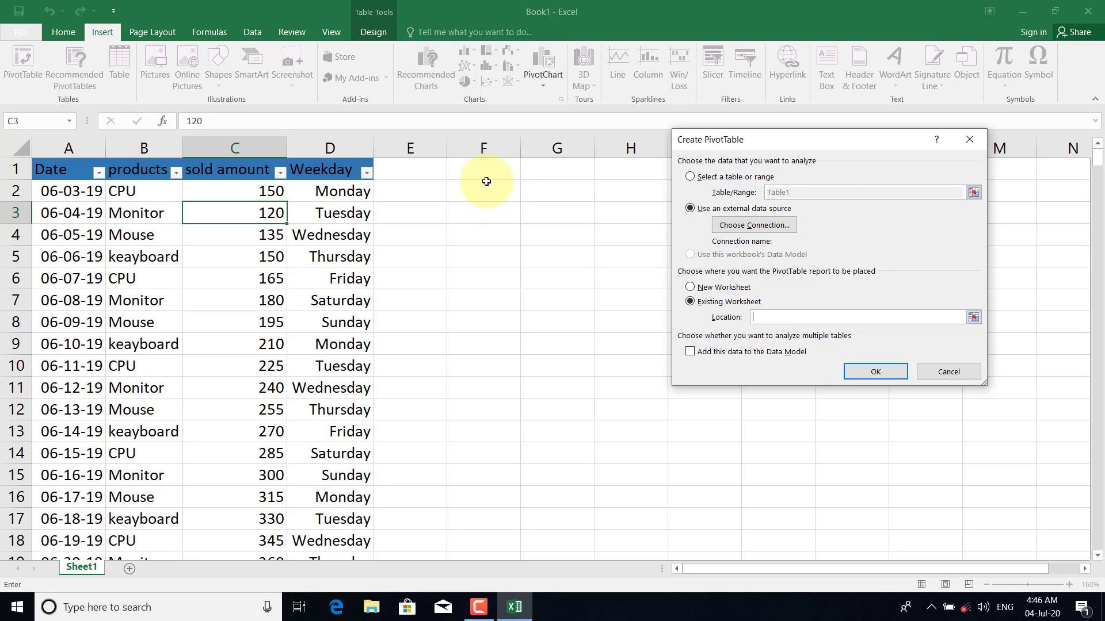
Step: Try F1 as the location, dismiss the invalid data source error, and cancel
left_click(486, 173)
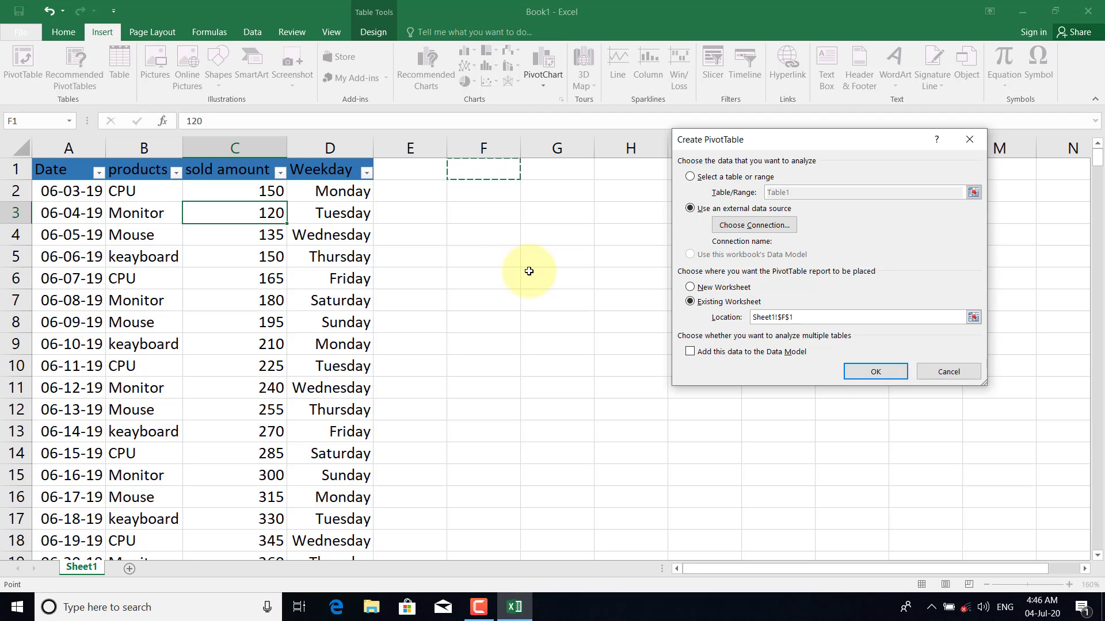
left_click(863, 375)
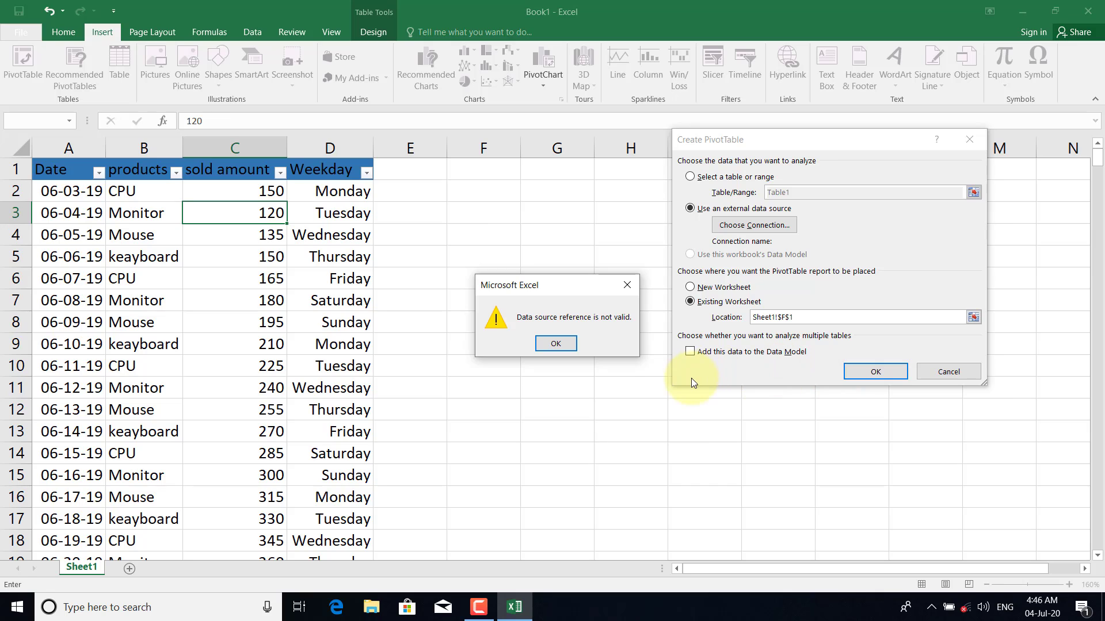
left_click(567, 346)
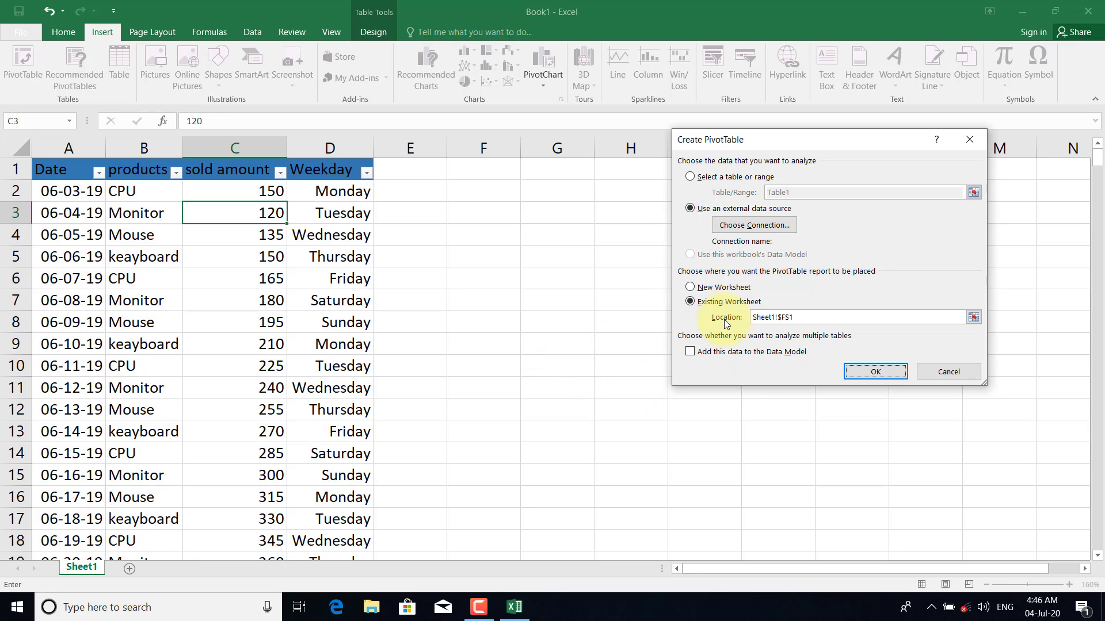
left_click(806, 317)
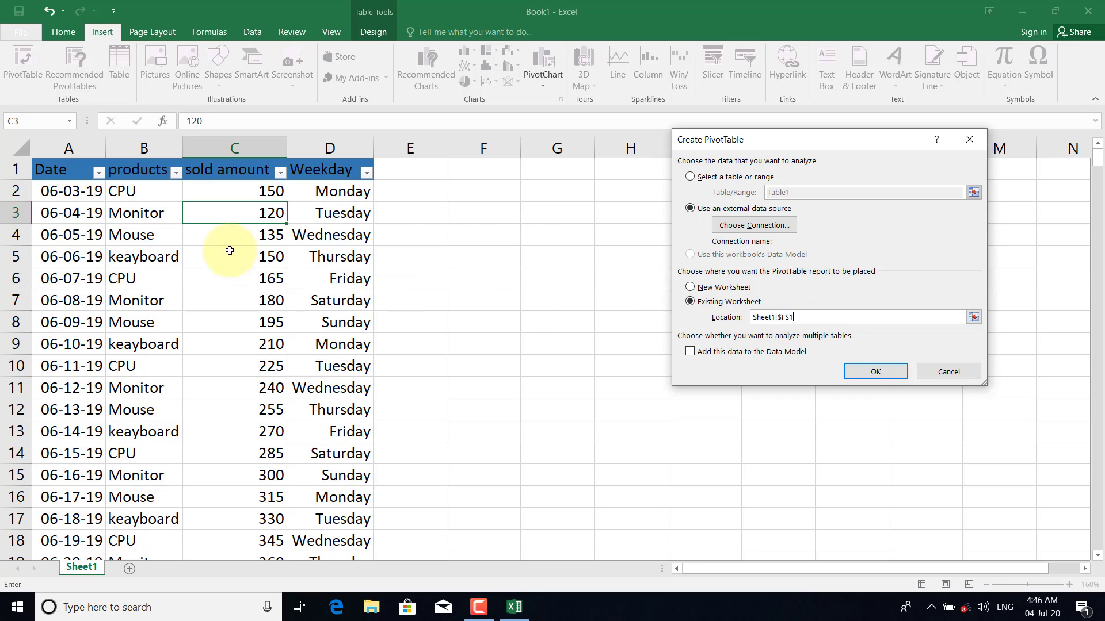
left_click(212, 238)
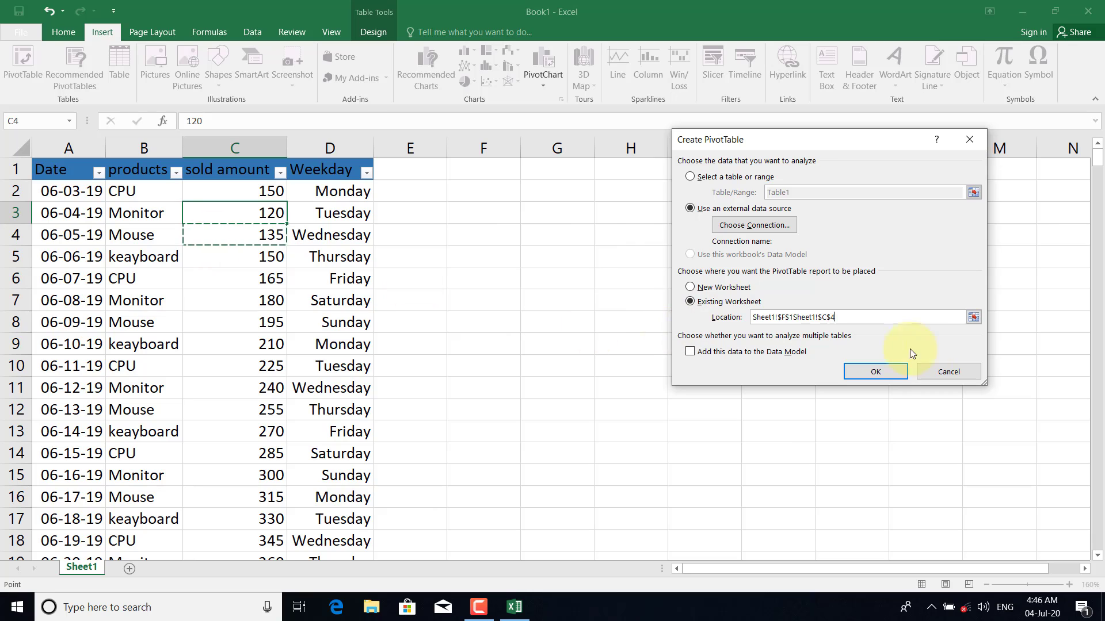
left_click(948, 371)
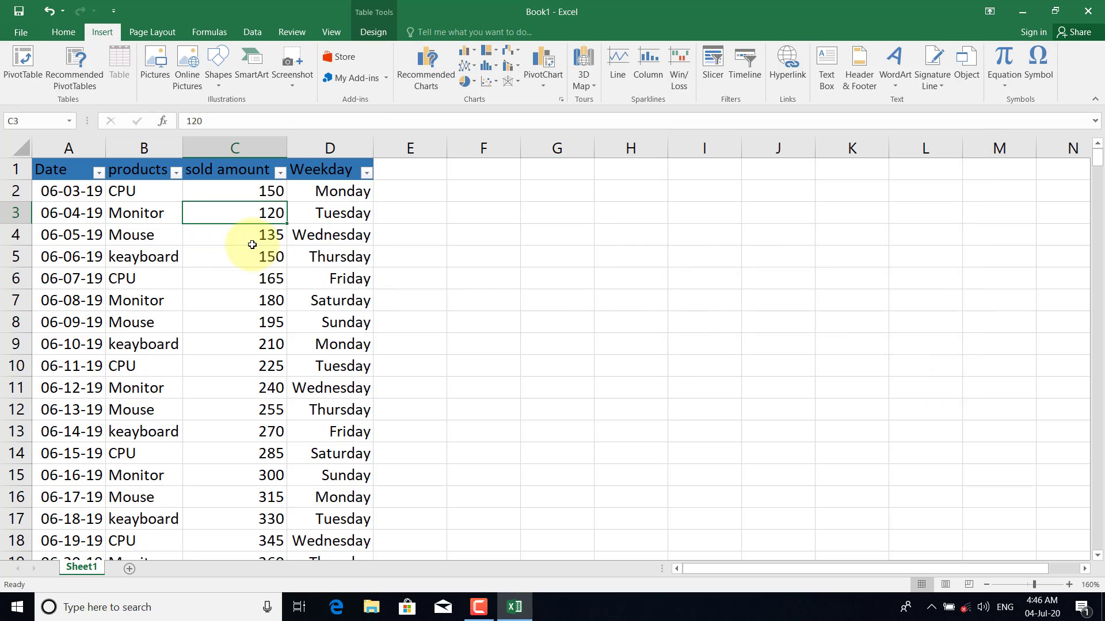
left_click(252, 244)
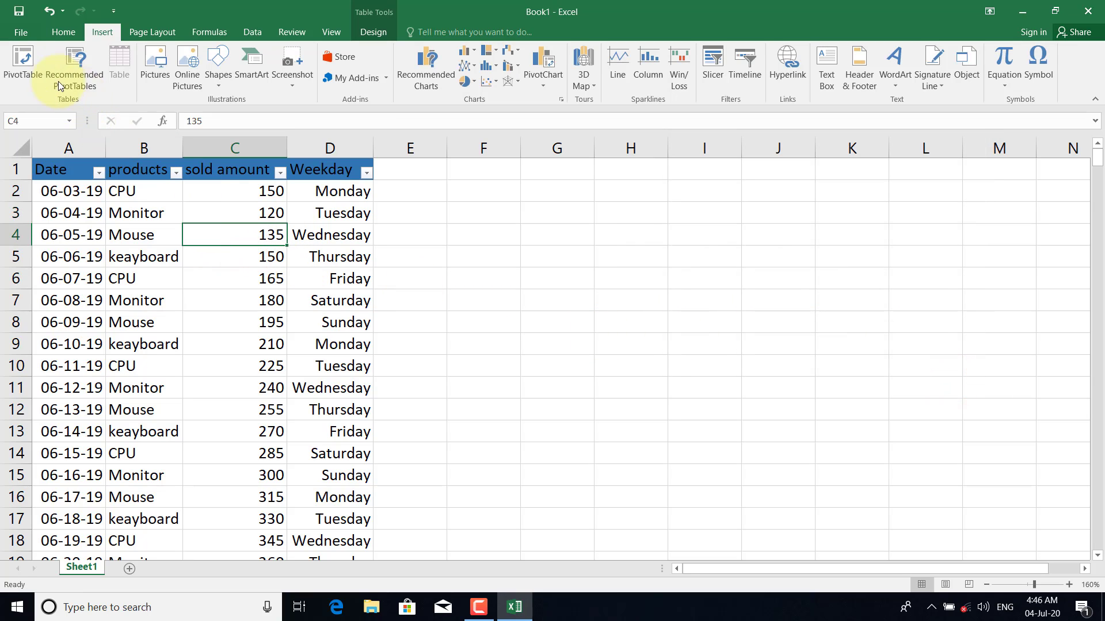
Step: Insert an empty PivotTable1 from Table1 beside the data and reselect it to show fields
left_click(18, 67)
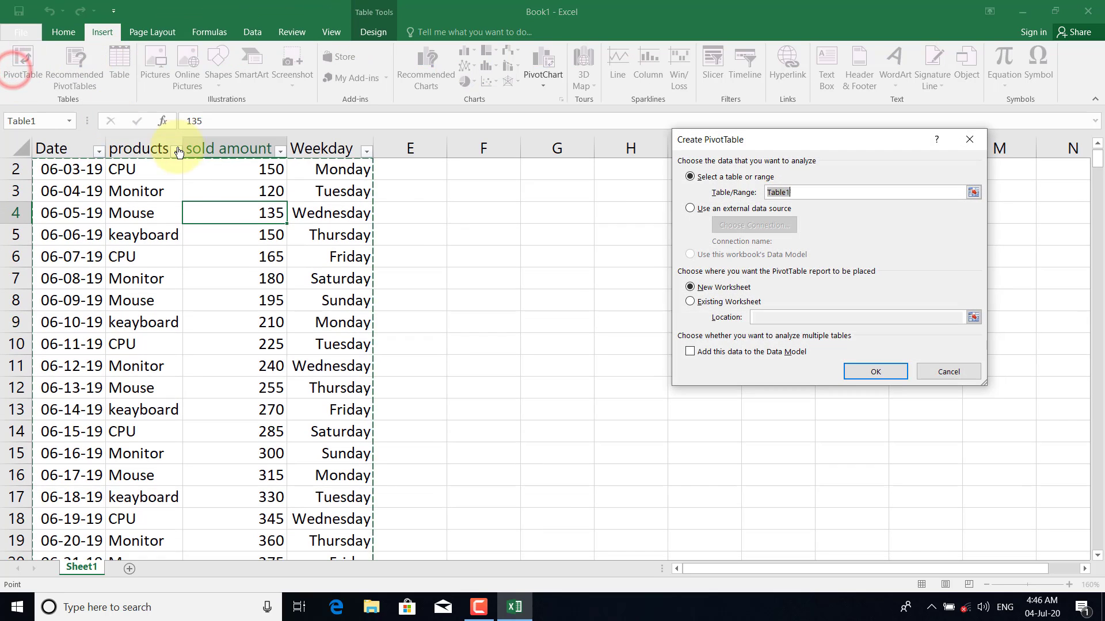
left_click(730, 304)
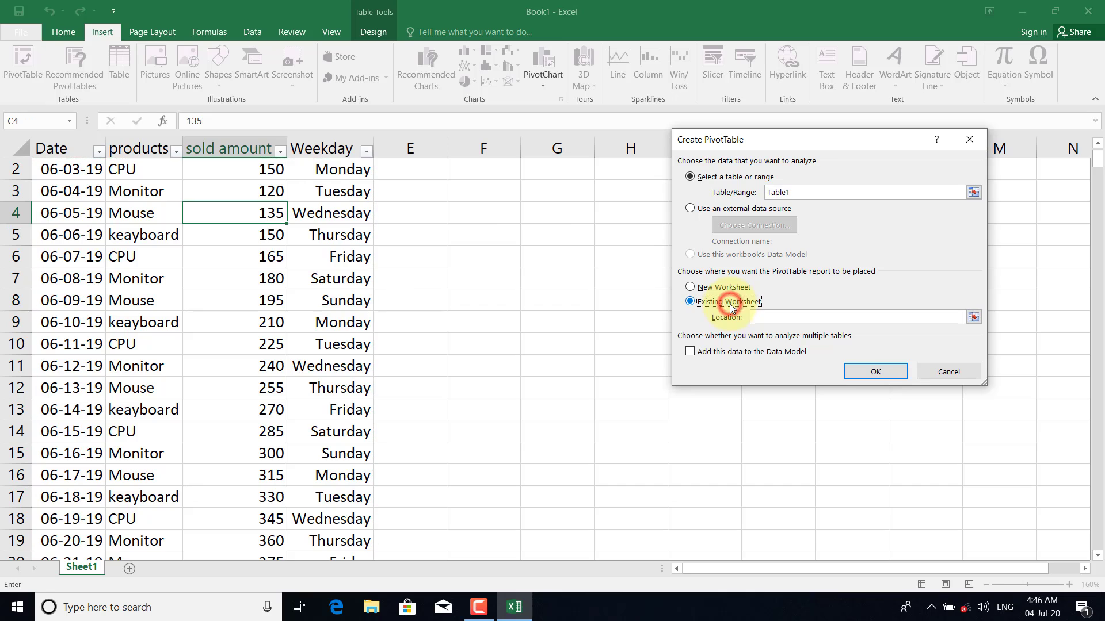
left_click(772, 317)
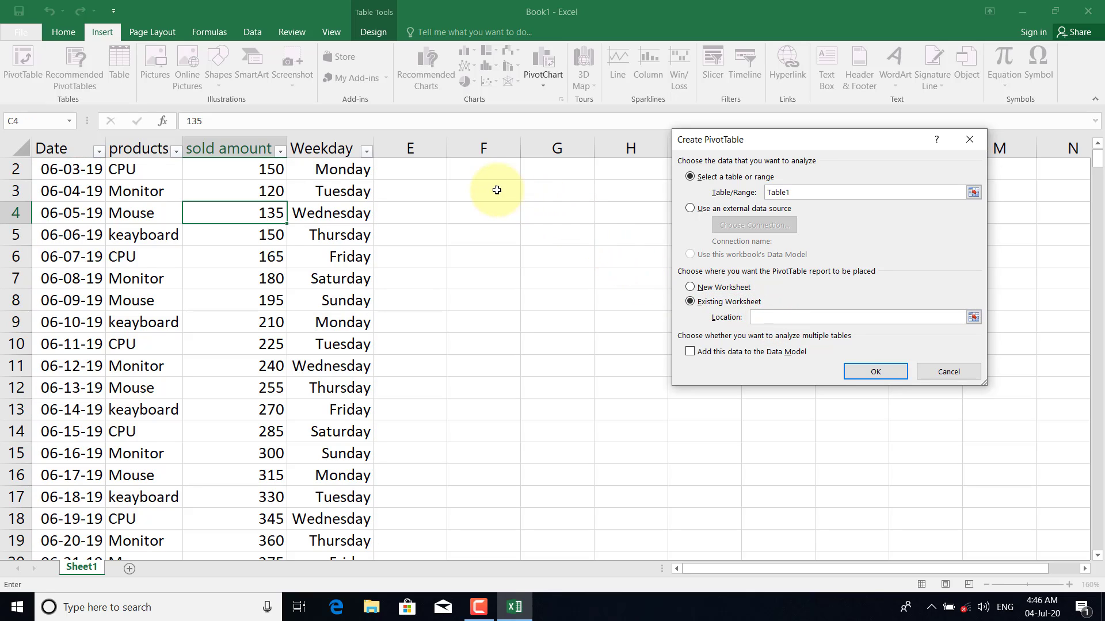
left_click(870, 374)
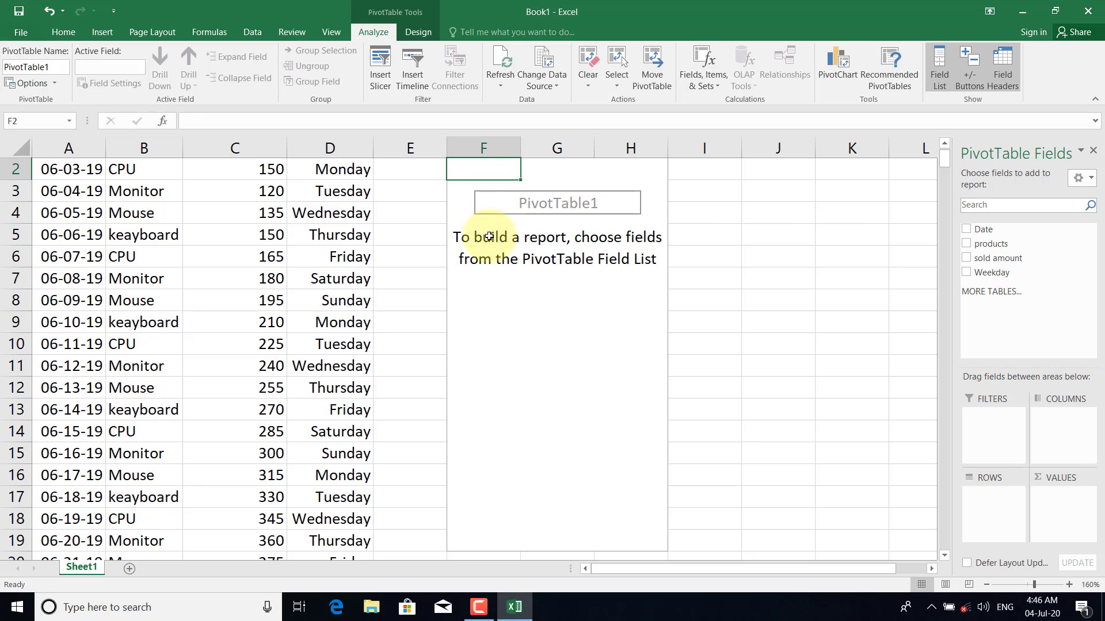
left_click(812, 335)
left_click(615, 284)
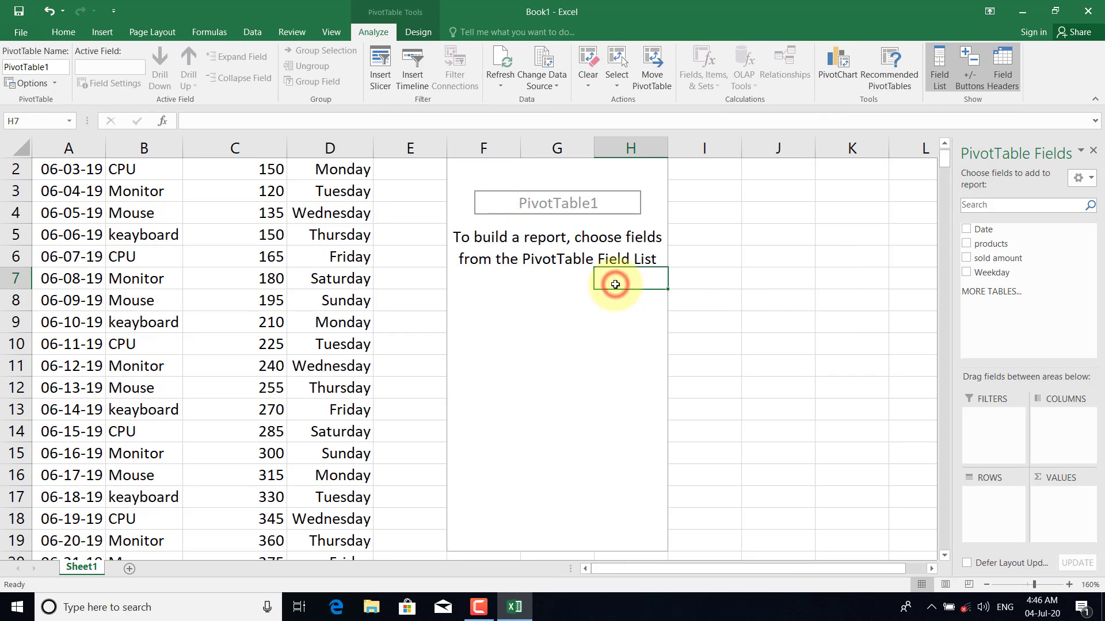
left_click(944, 144)
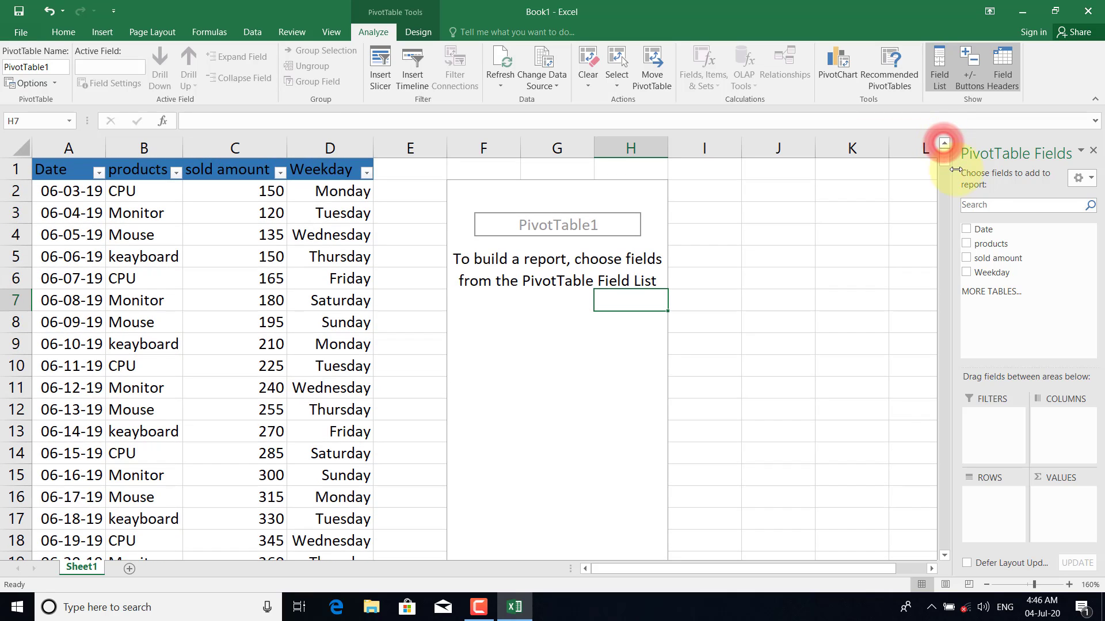
left_click(991, 307)
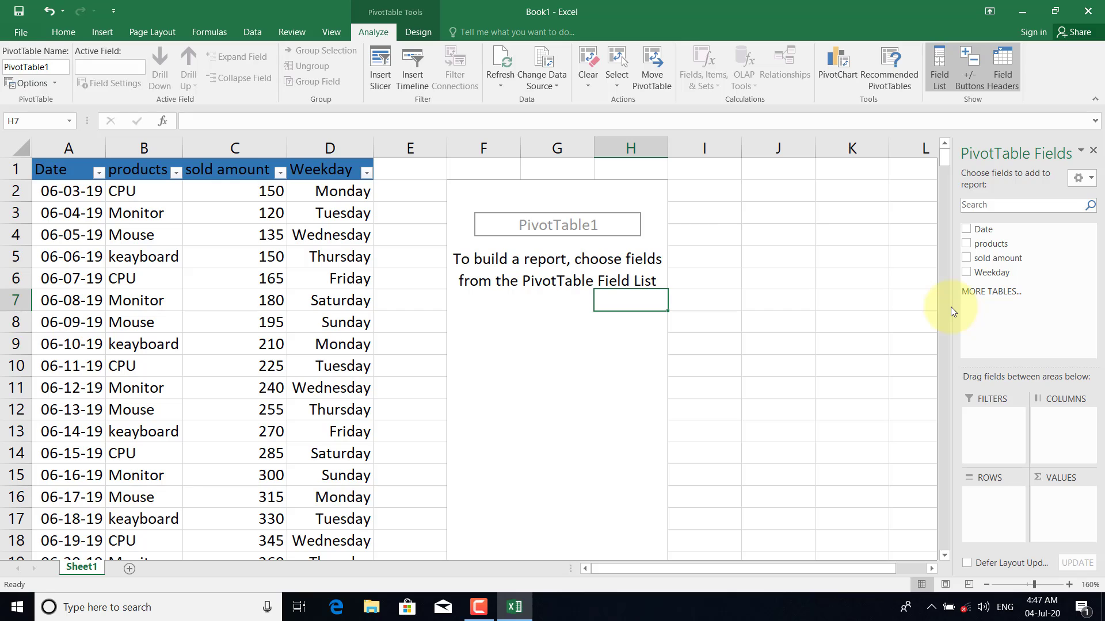
left_click(967, 231)
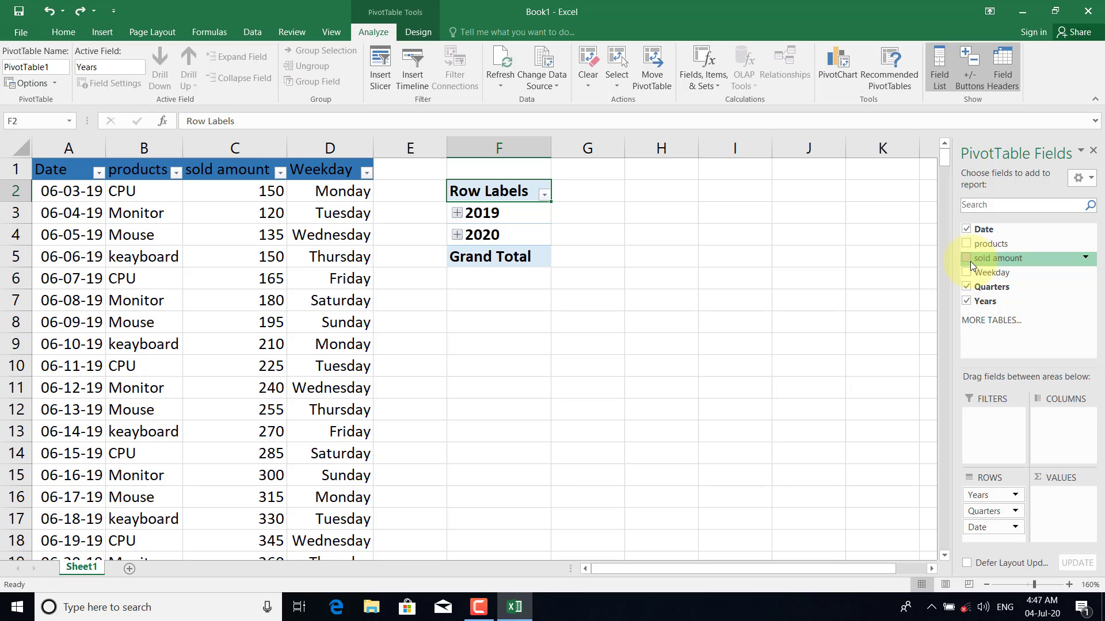
key("ctrl+z")
key("ctrl+z")
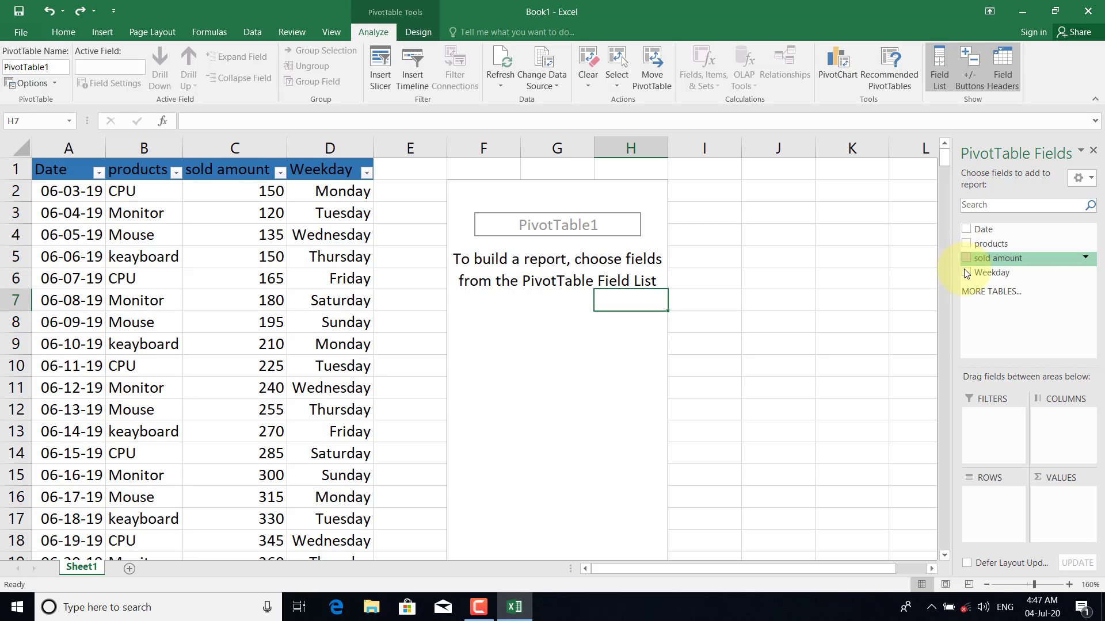
Step: Add Weekday to Rows and sold amount to Values, giving Sunday 178695 and total 1232955
left_click(965, 273)
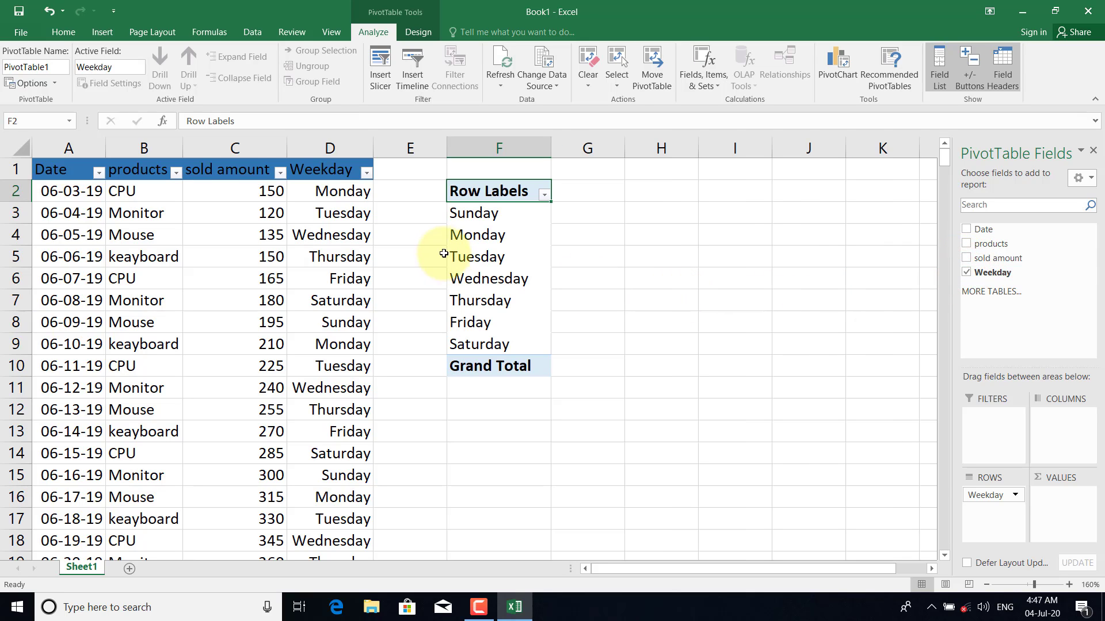
left_click(472, 214)
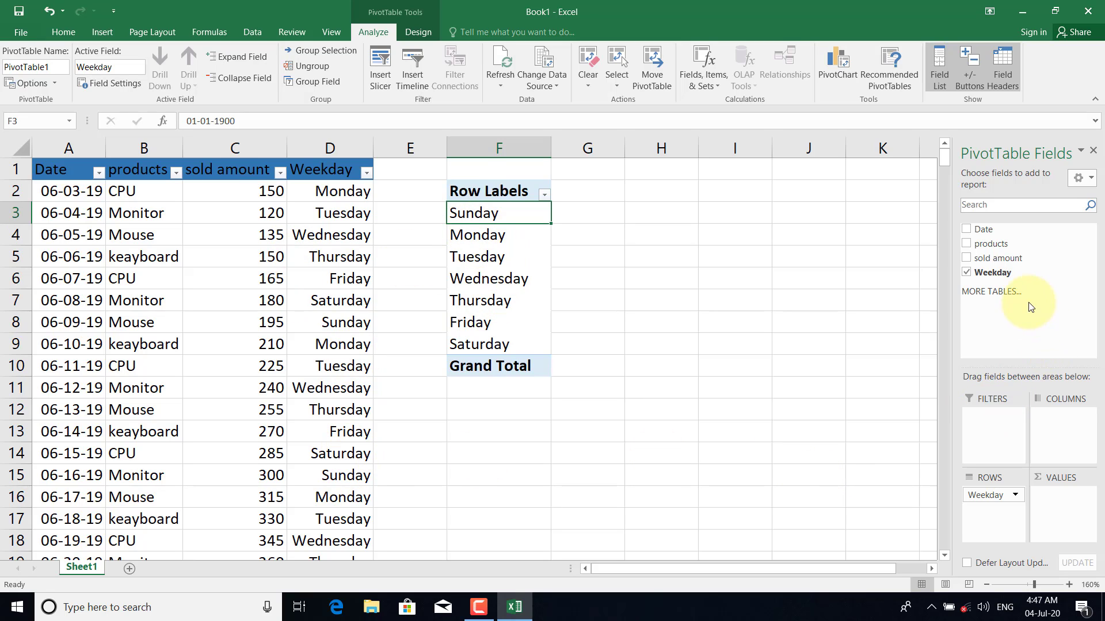
left_click(965, 259)
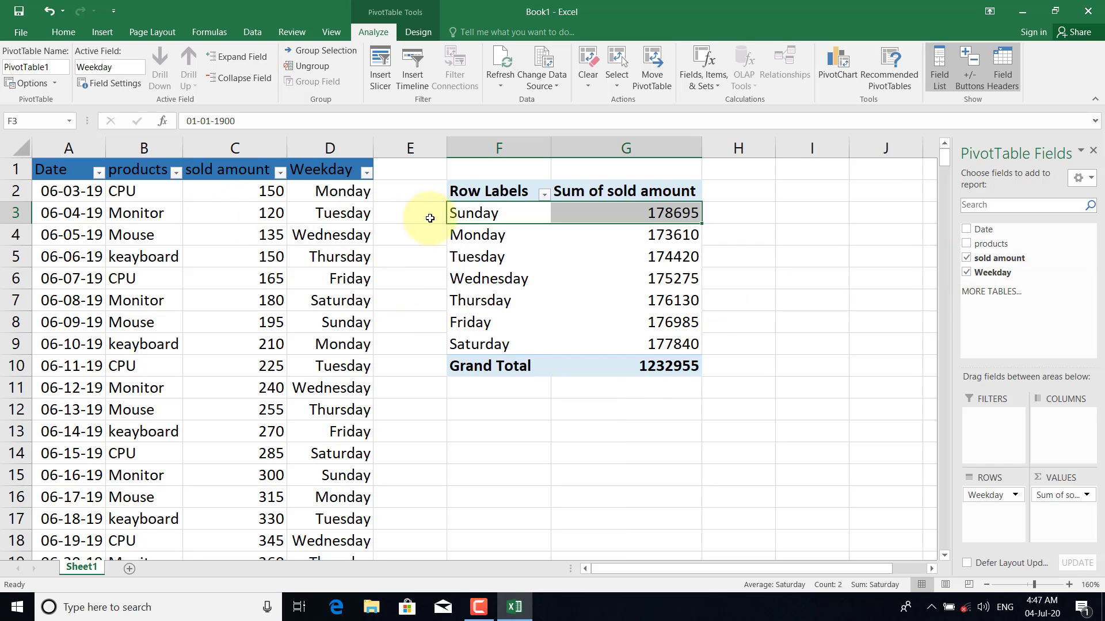
left_click(483, 213)
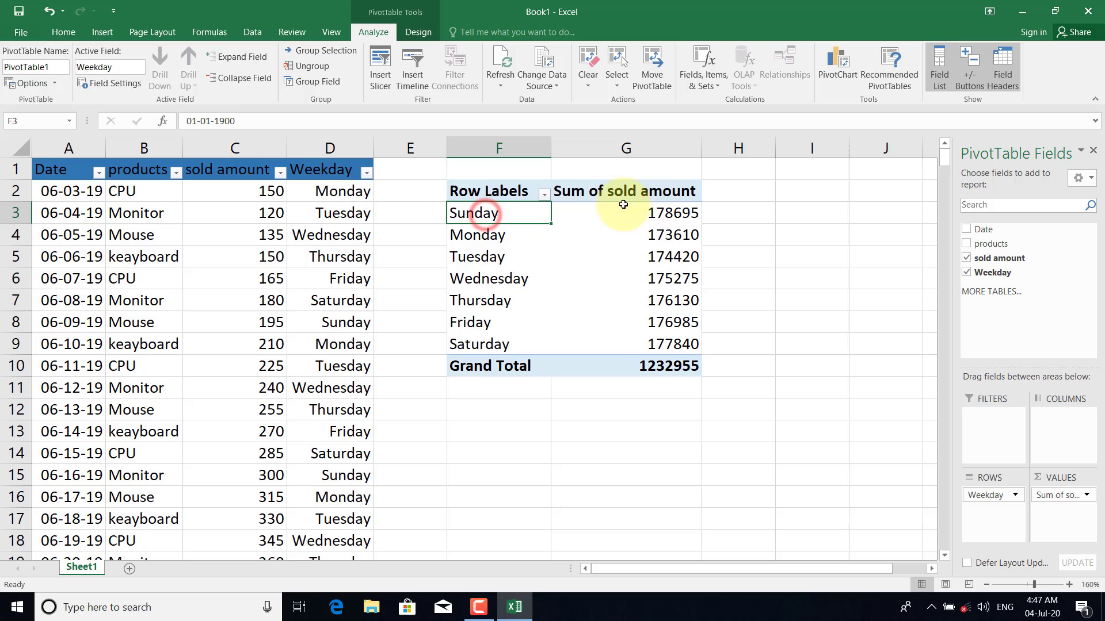
left_click(672, 213)
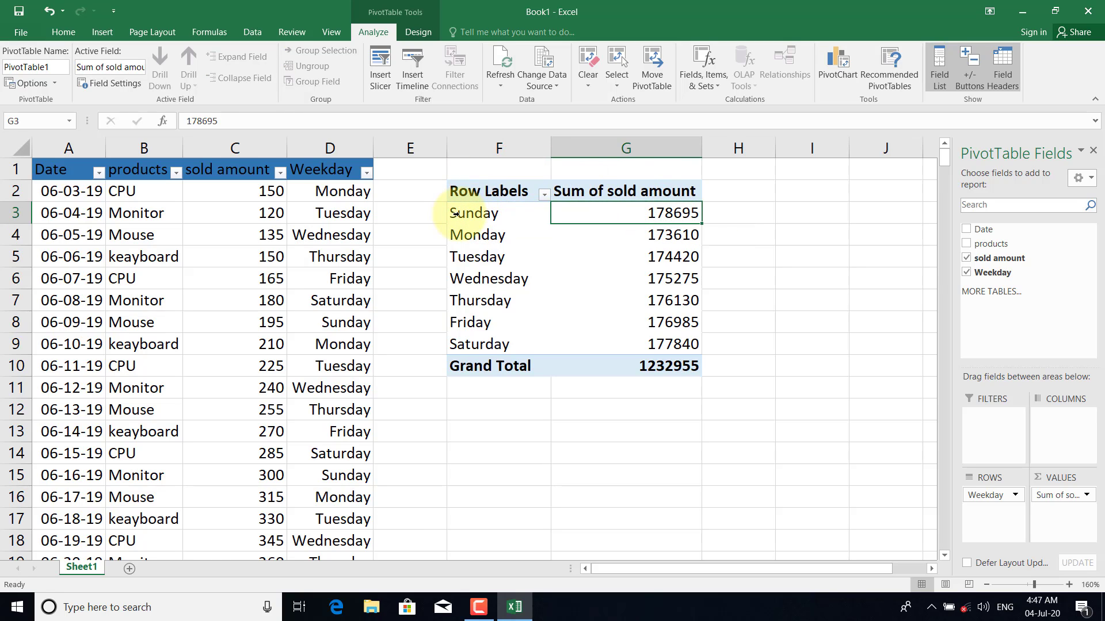
left_click(485, 222)
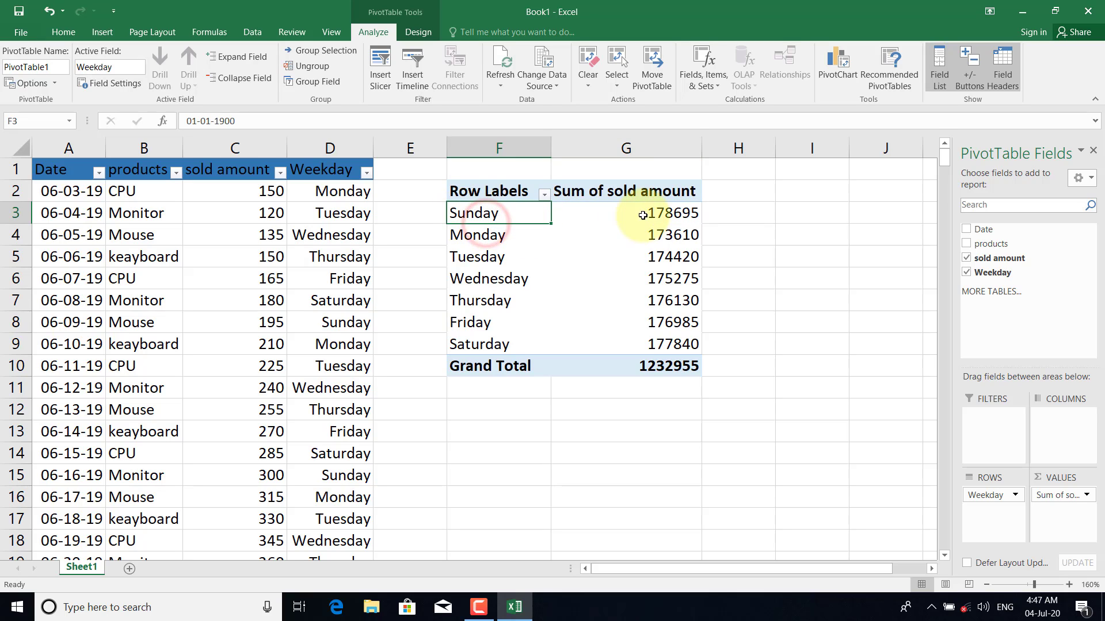
left_click(672, 218)
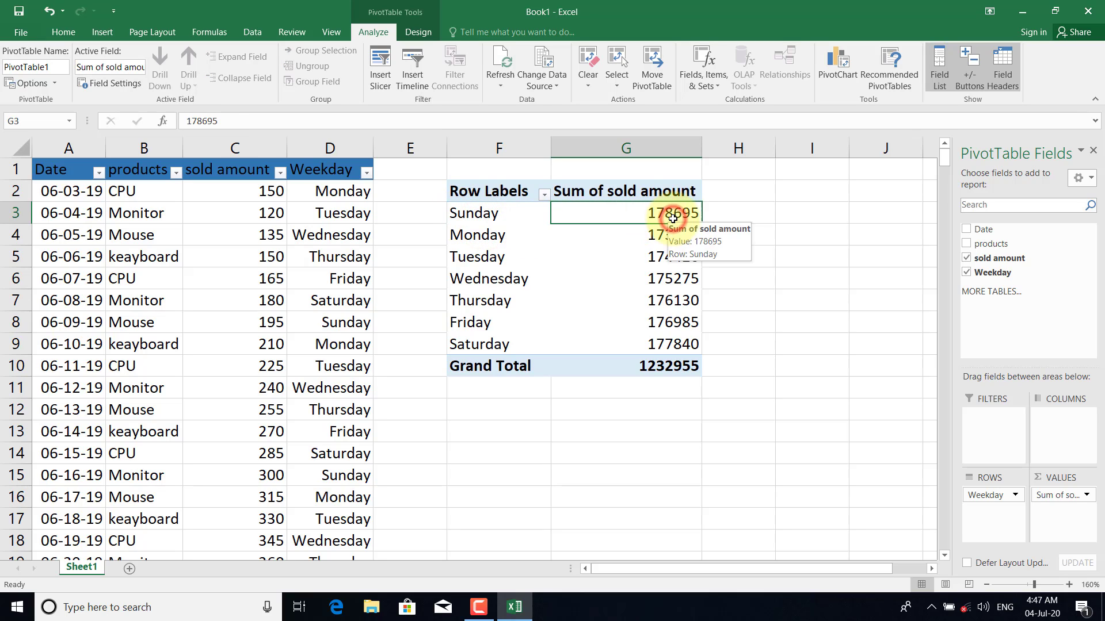
left_click(487, 242)
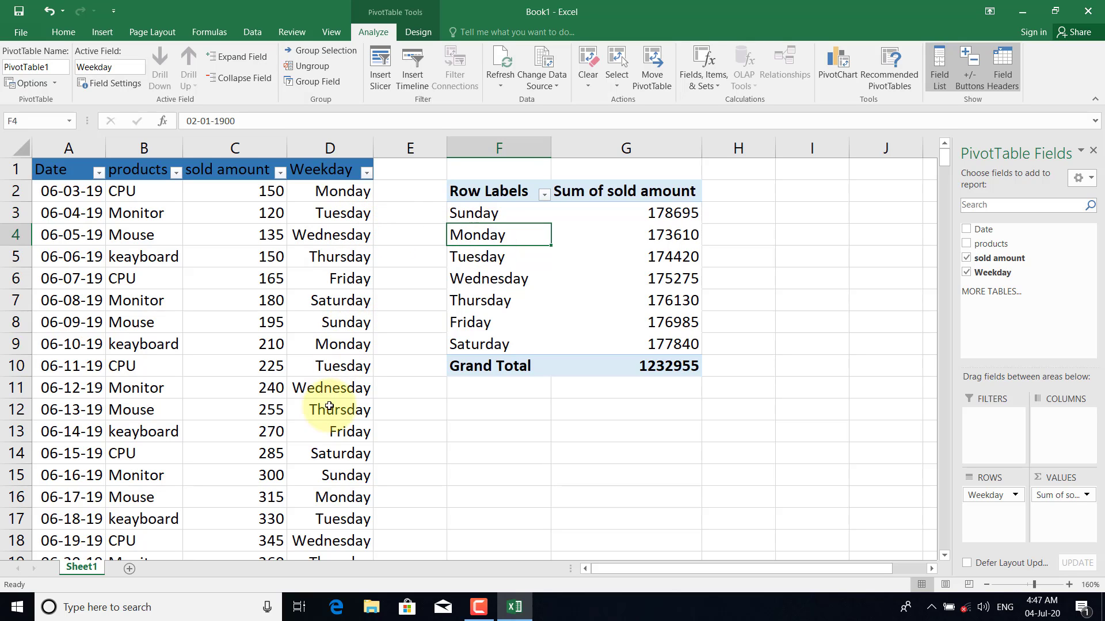
left_click(338, 348)
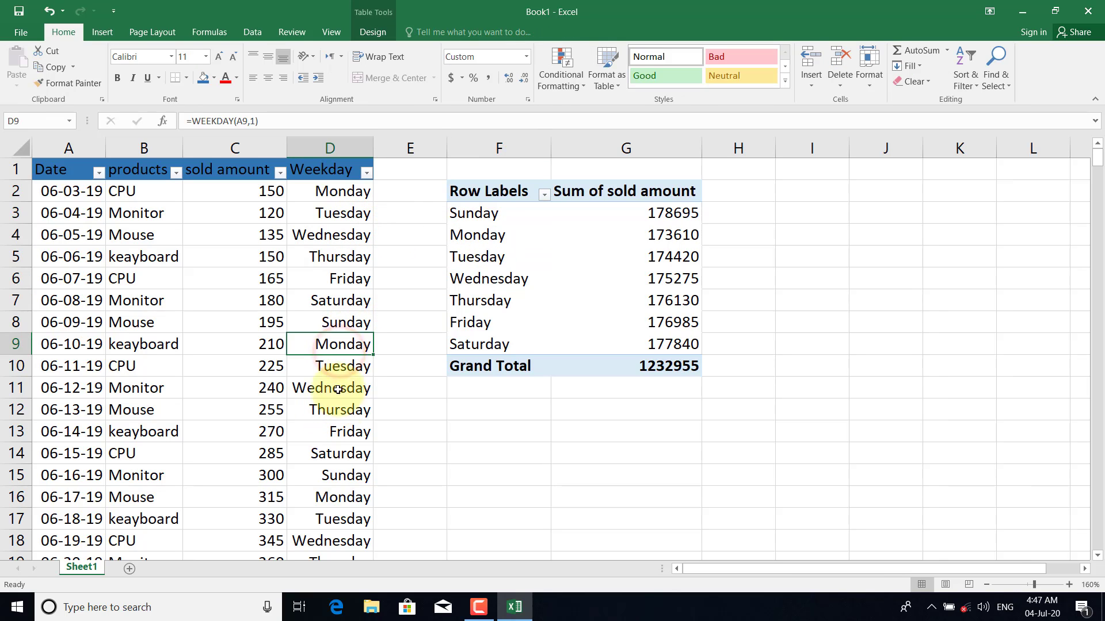
left_click(345, 511)
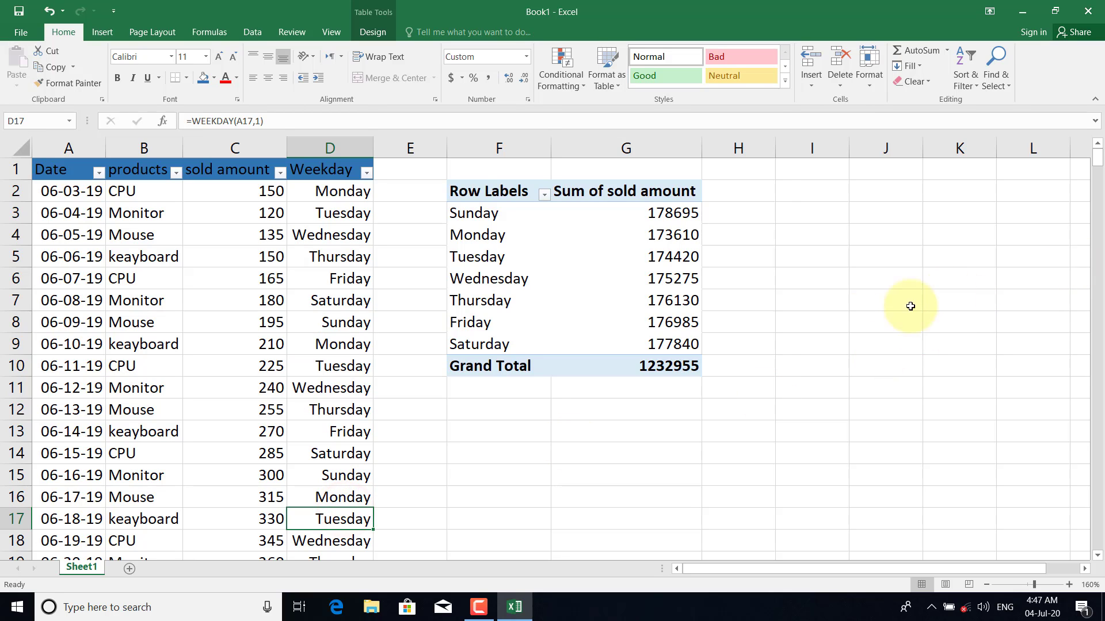
left_click(358, 495)
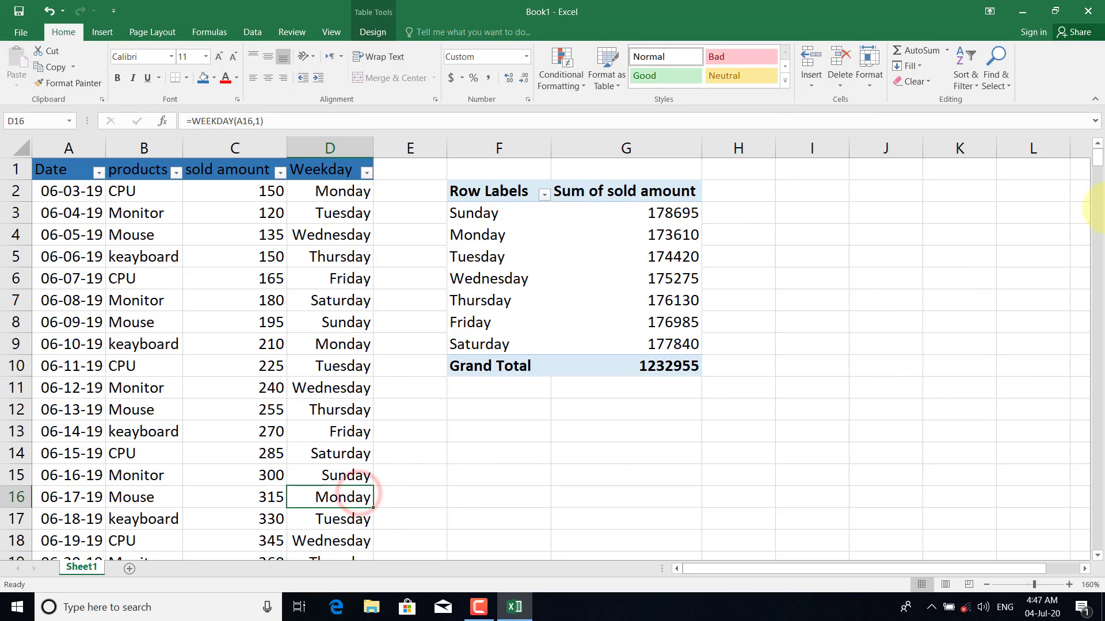
left_click_drag(1095, 164, 1101, 137)
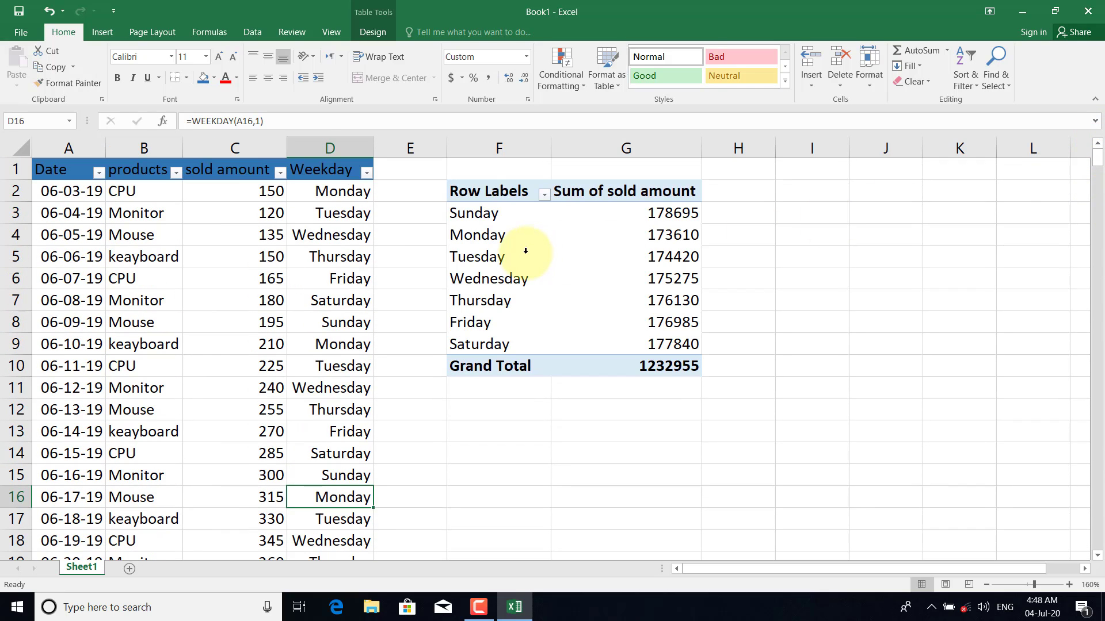
left_click(460, 214)
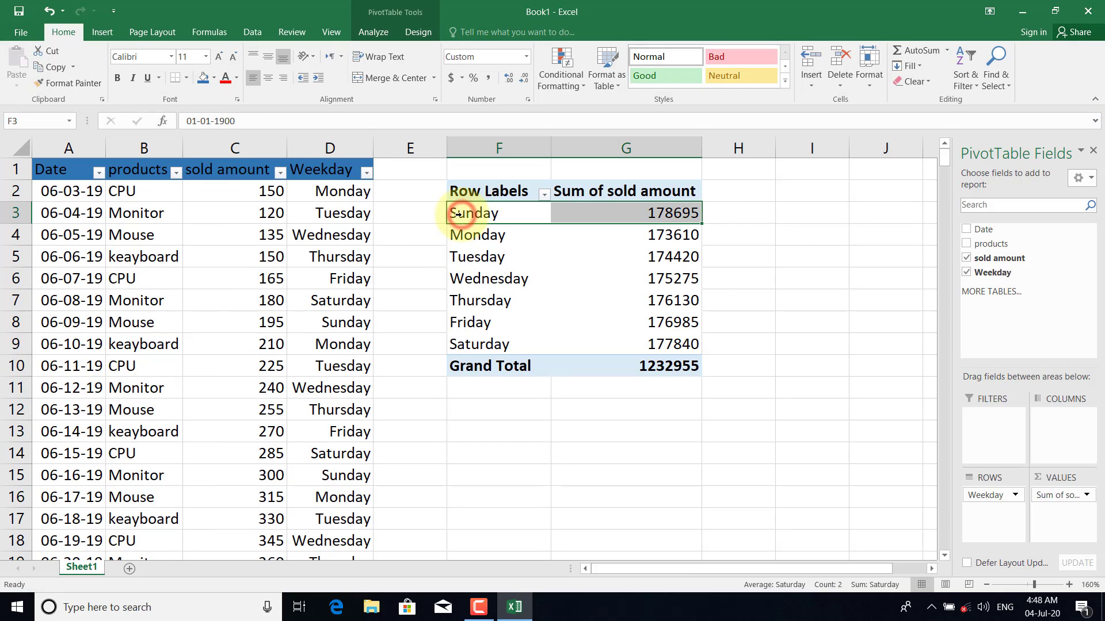
left_click(674, 214)
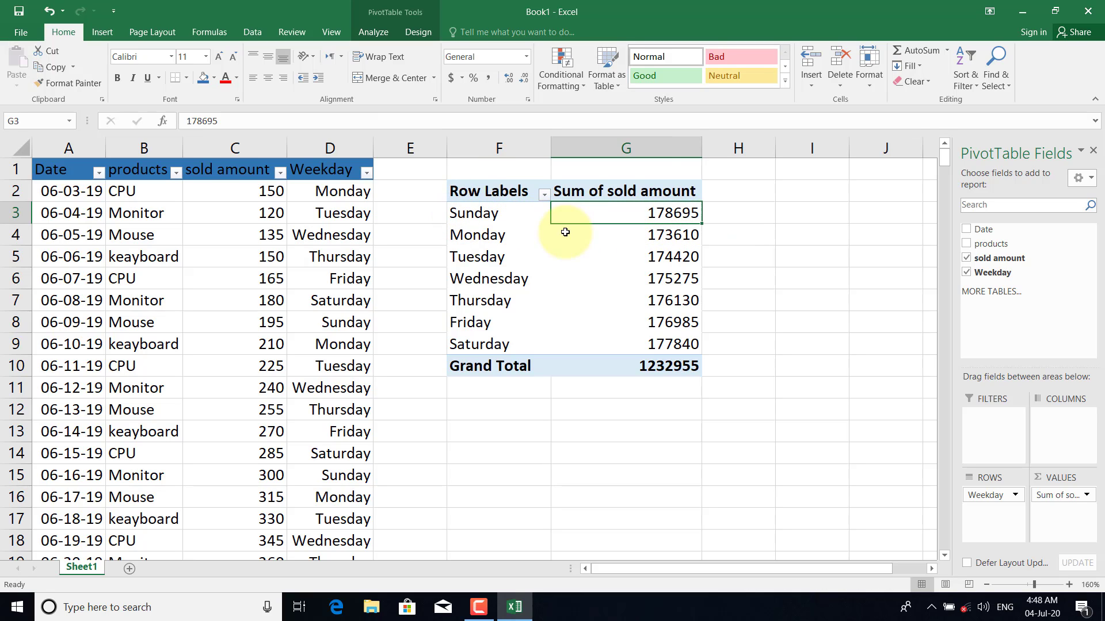
left_click(486, 238)
left_click(694, 237)
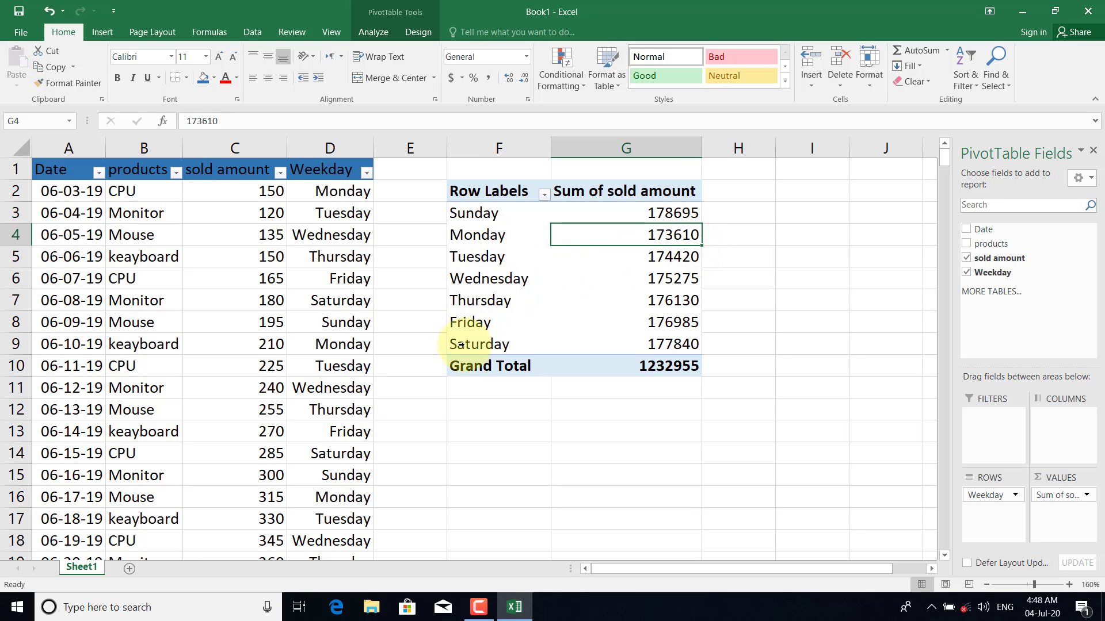
left_click(580, 323)
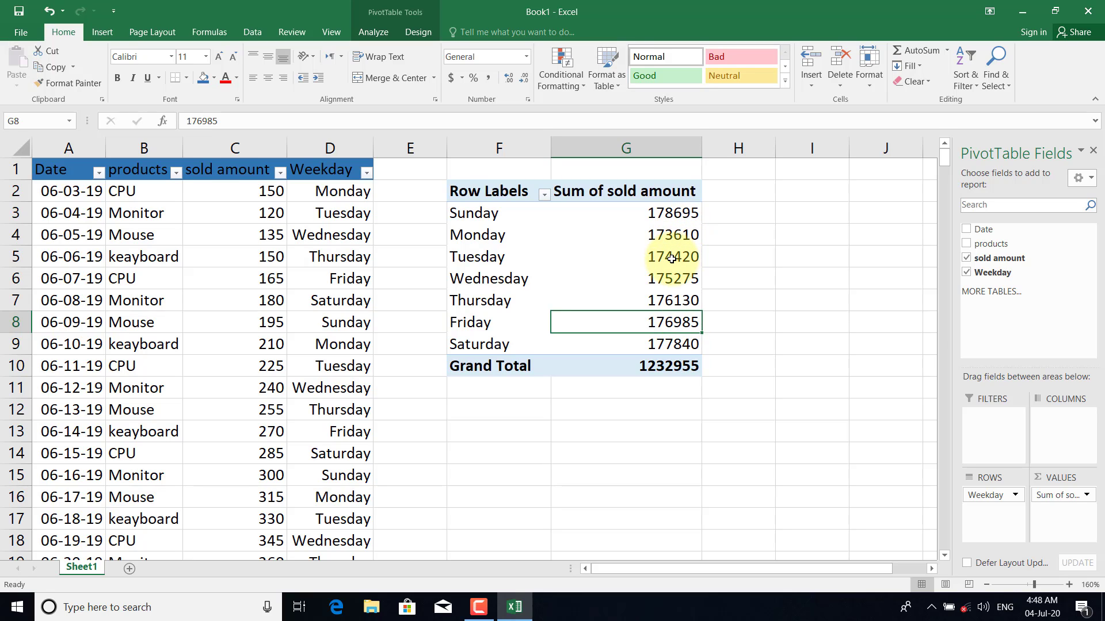
left_click(672, 214)
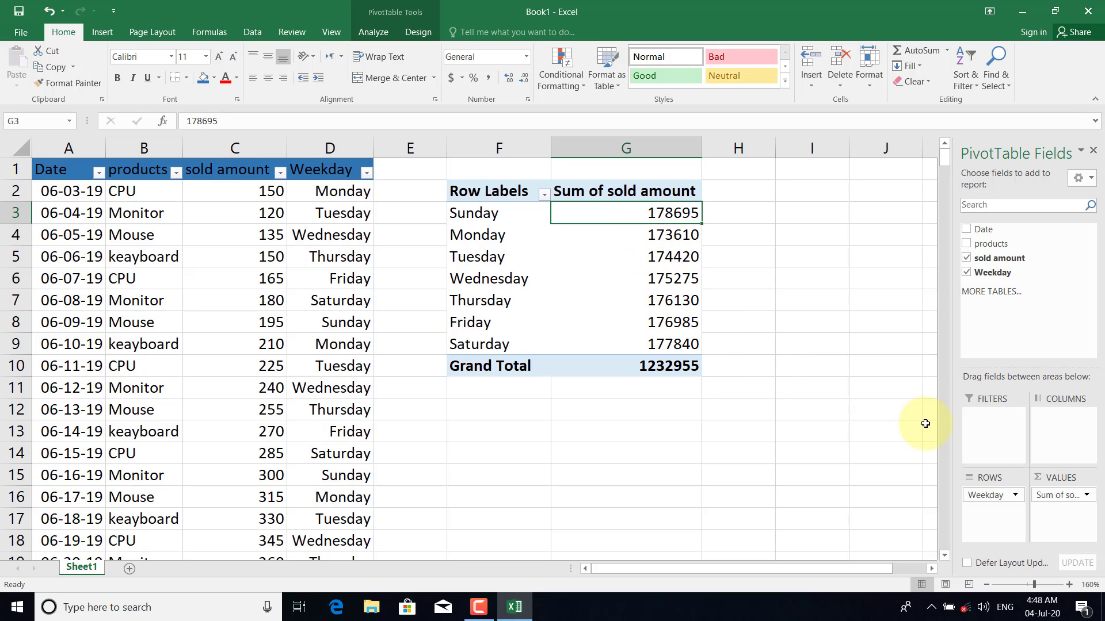
left_click(1084, 496)
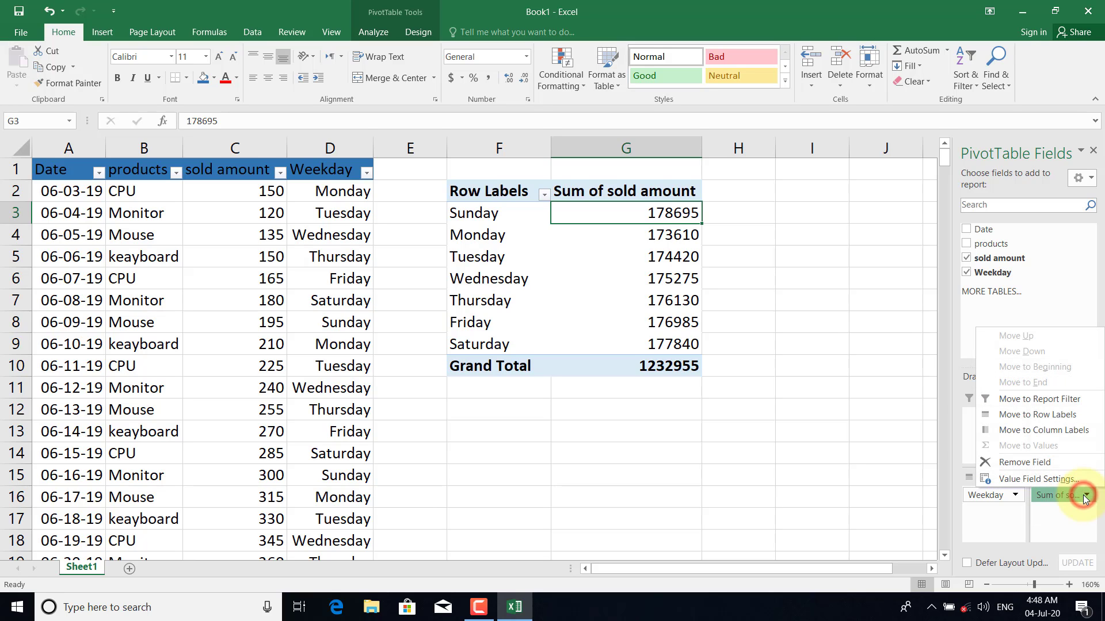
left_click(1046, 481)
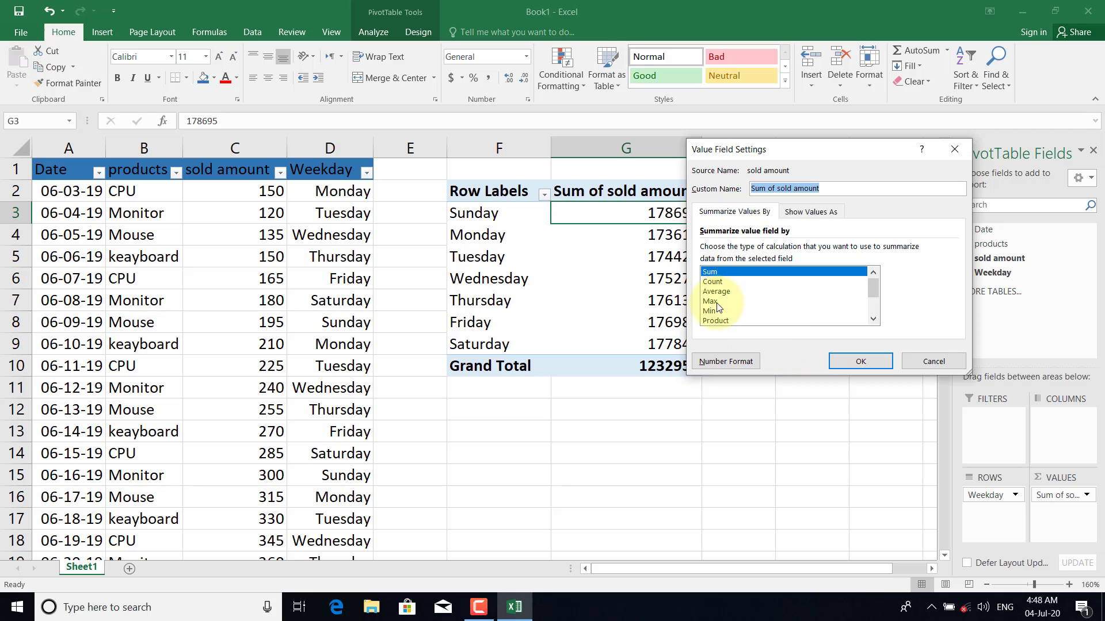
left_click(724, 292)
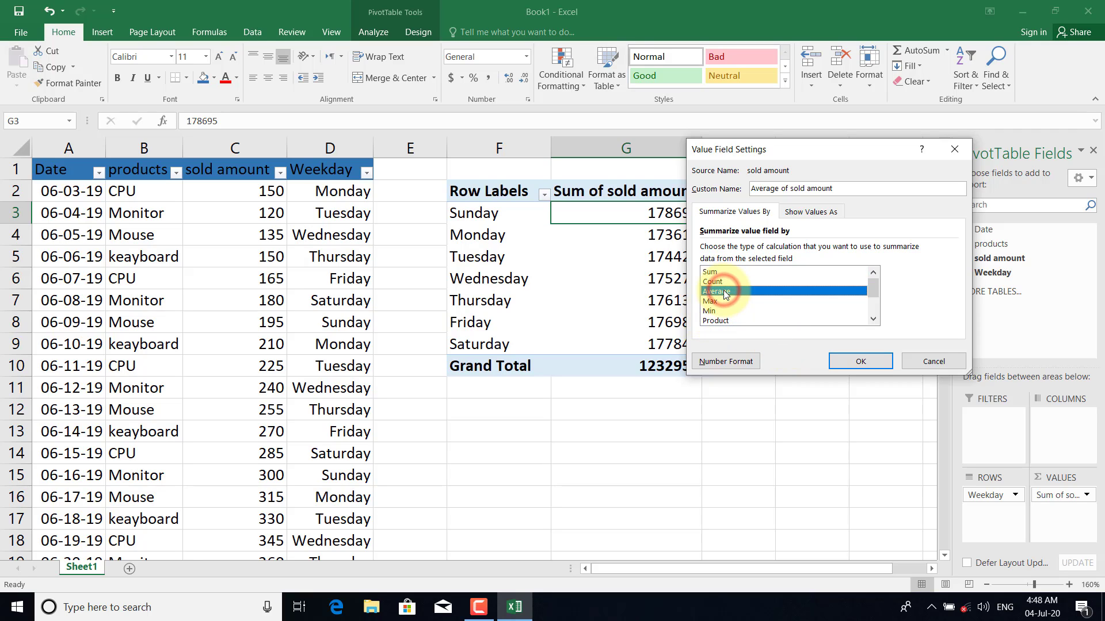
left_click(837, 362)
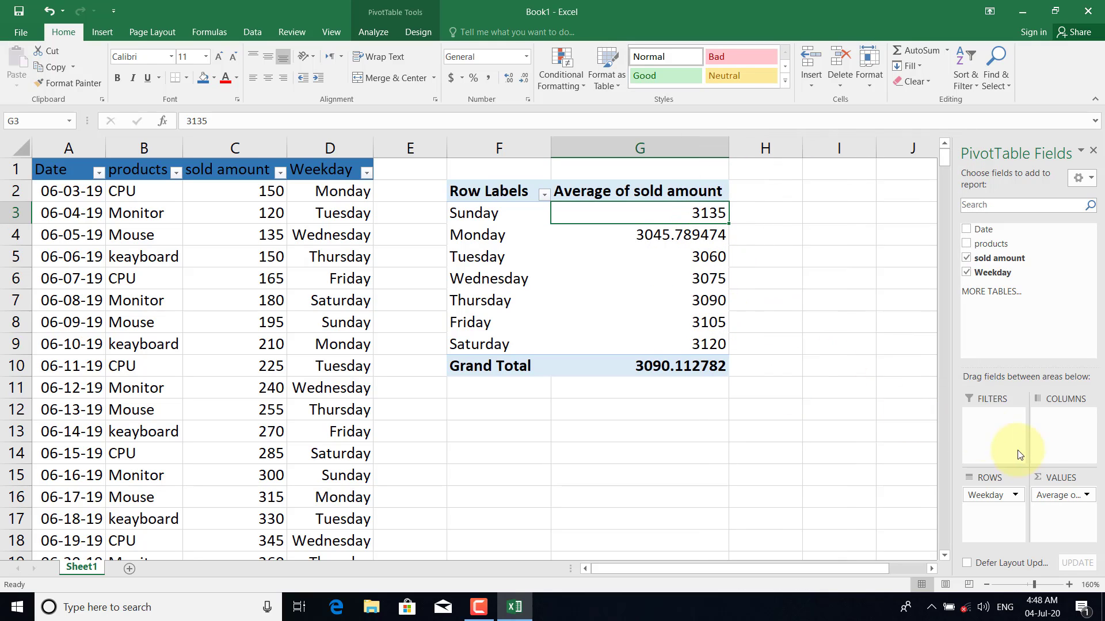
left_click(1066, 500)
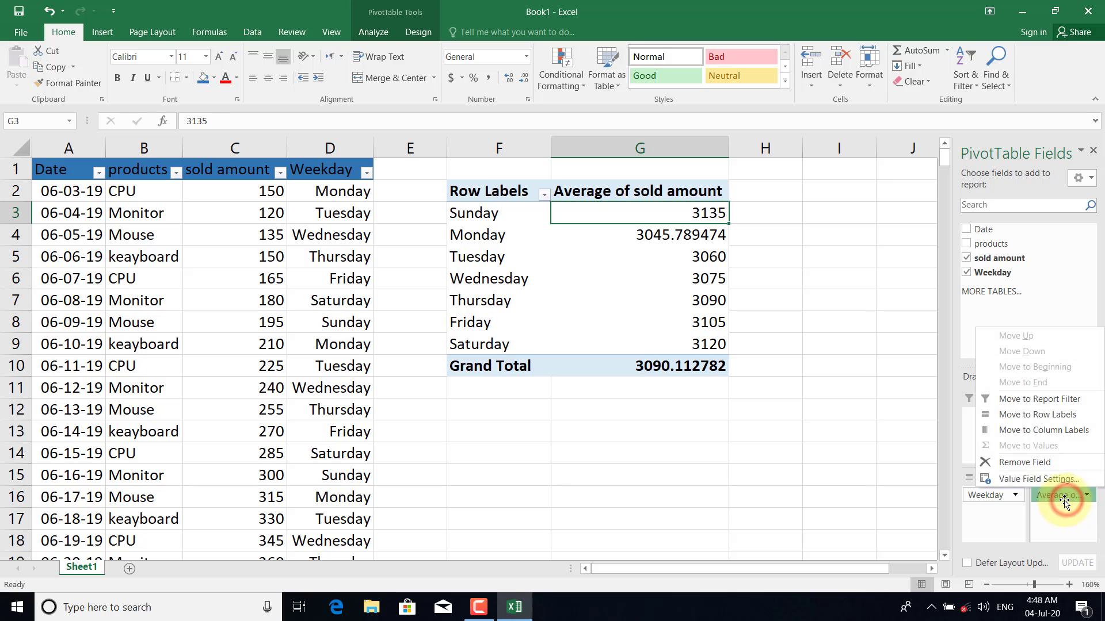
left_click(1041, 482)
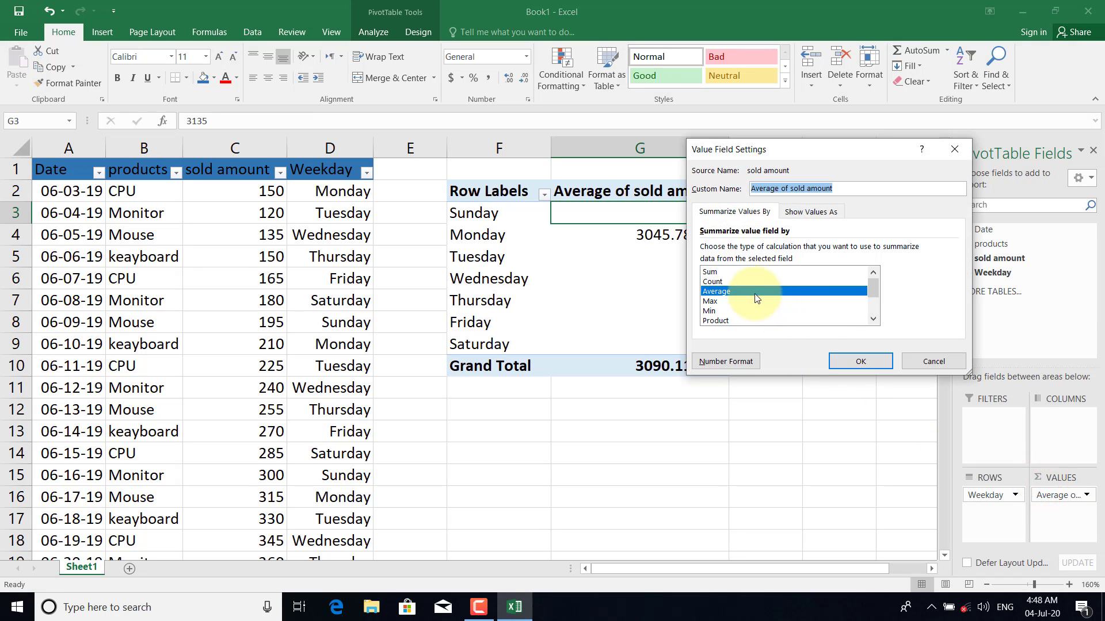
left_click(714, 271)
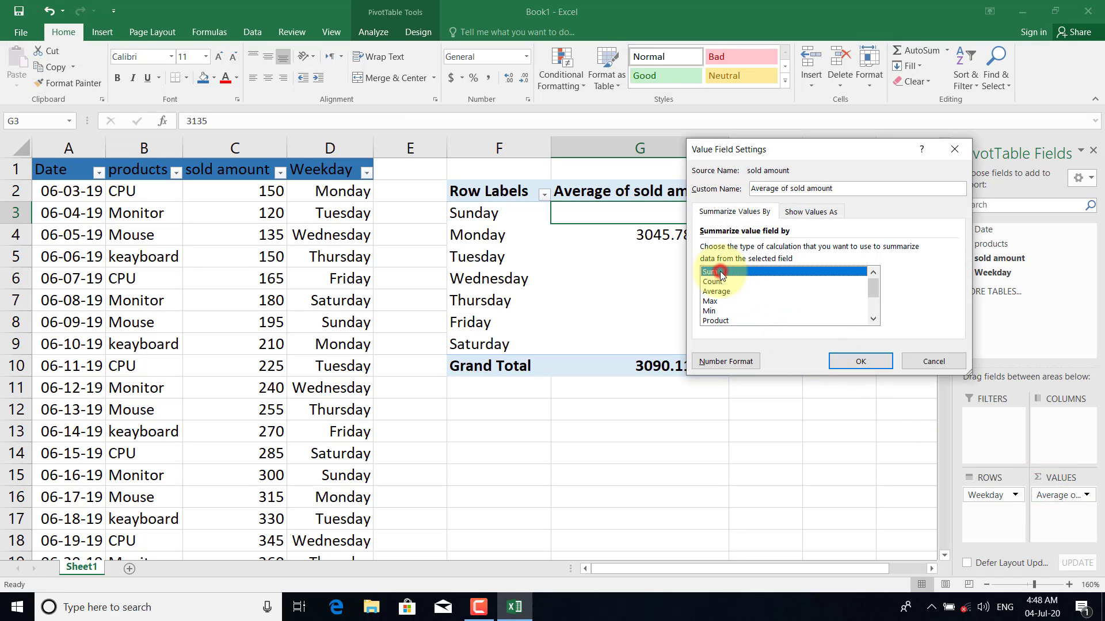
left_click(845, 366)
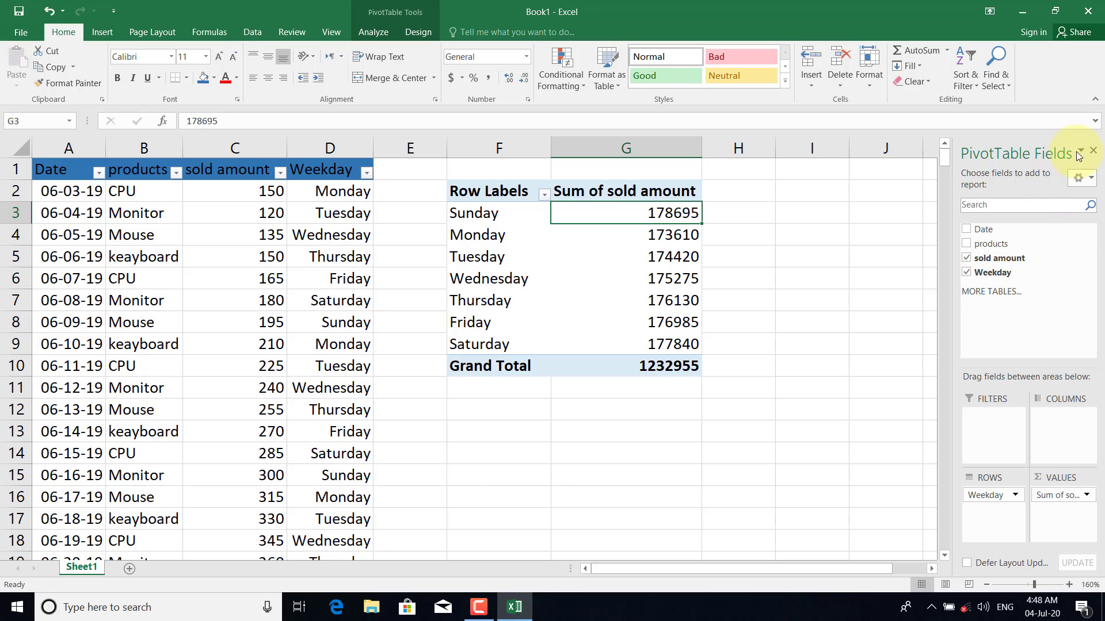
Step: Close the field list and insert a clustered column PivotChart from PivotTable1
left_click(1092, 152)
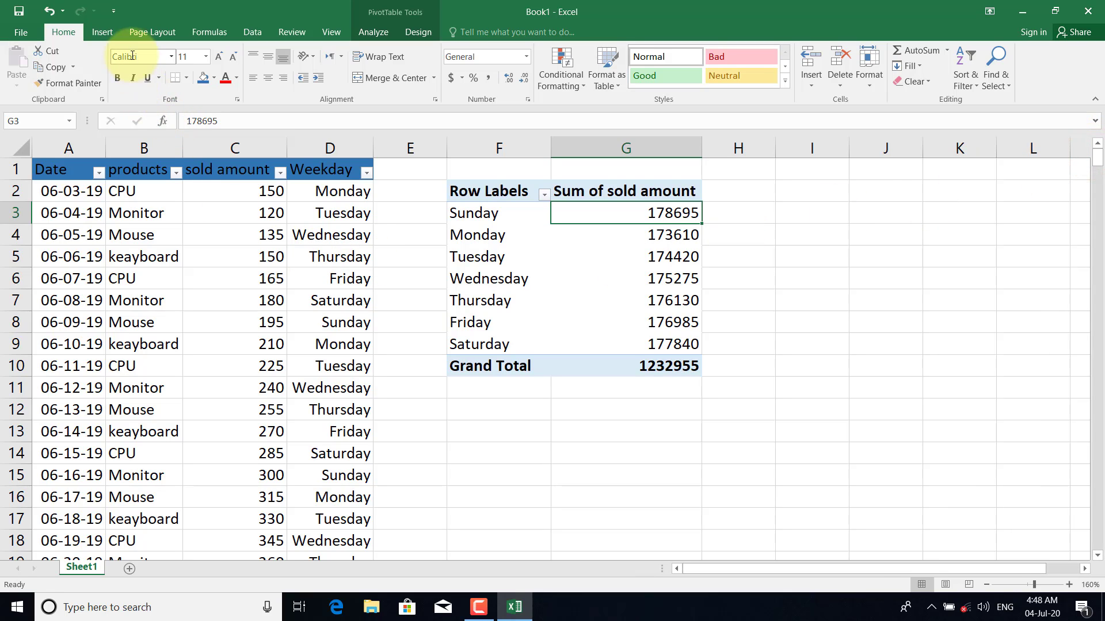
left_click(111, 36)
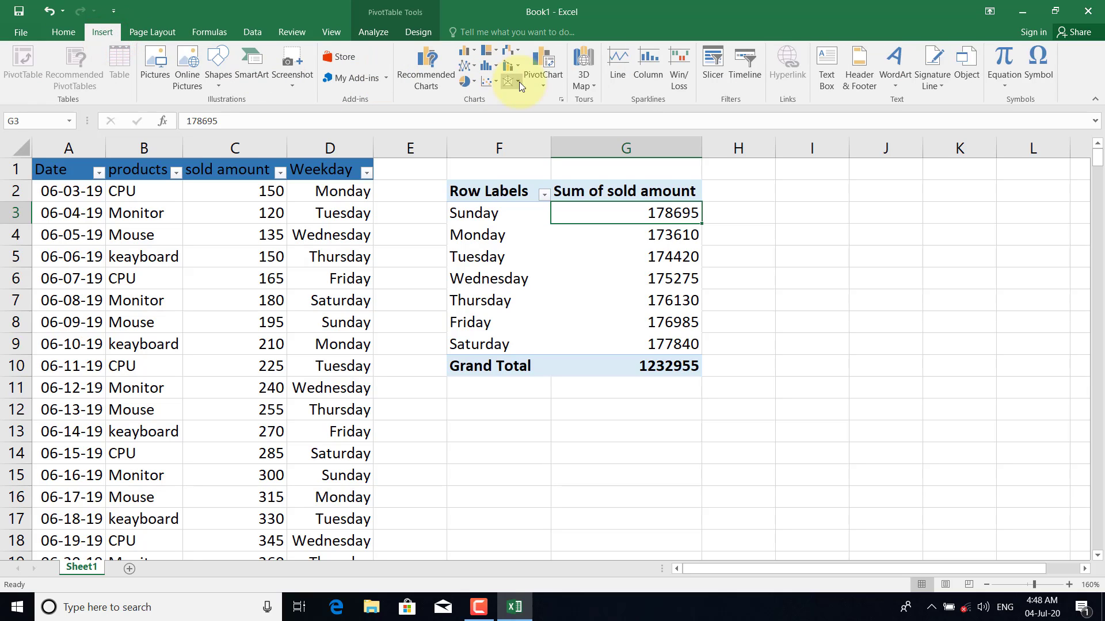
left_click(547, 66)
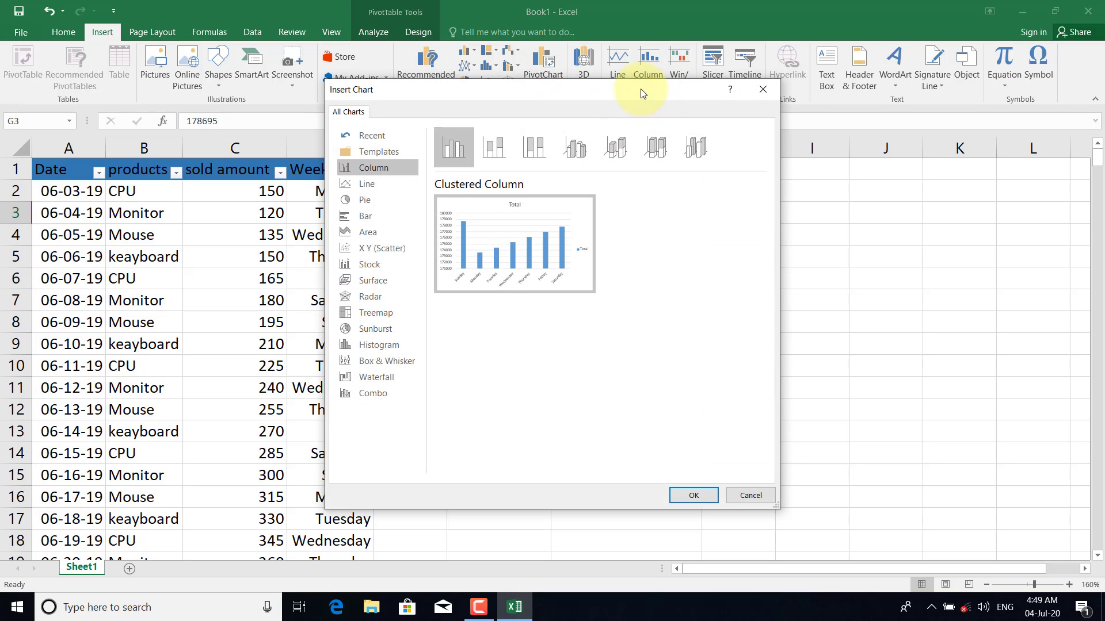
mouse_move(643, 93)
left_mouse_down()
mouse_move(987, 111)
mouse_move(920, 103)
left_mouse_up()
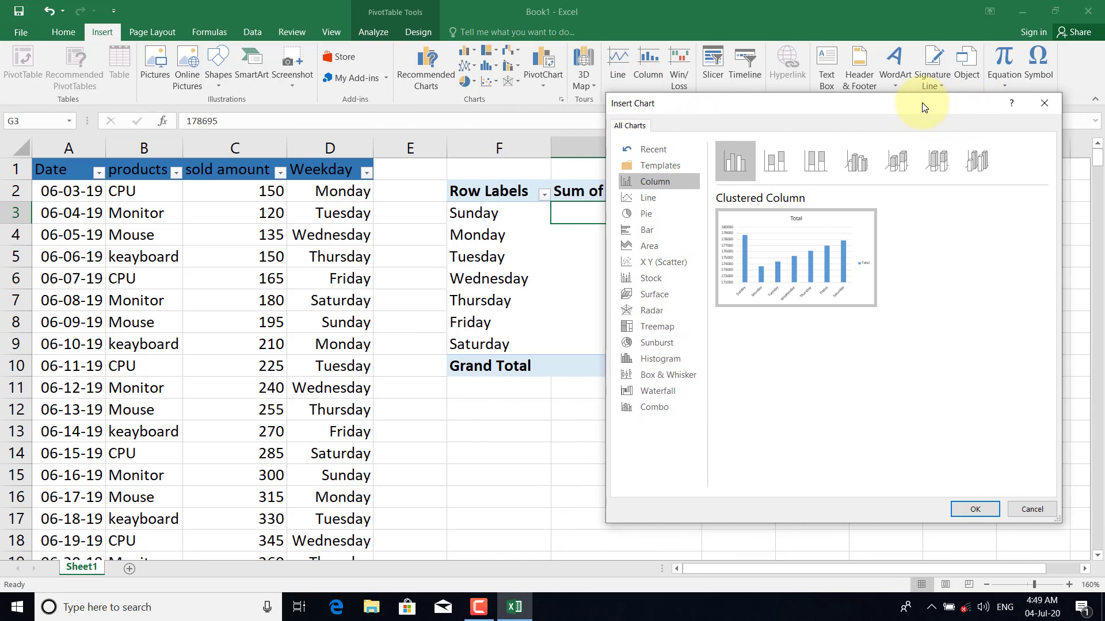
left_click(975, 512)
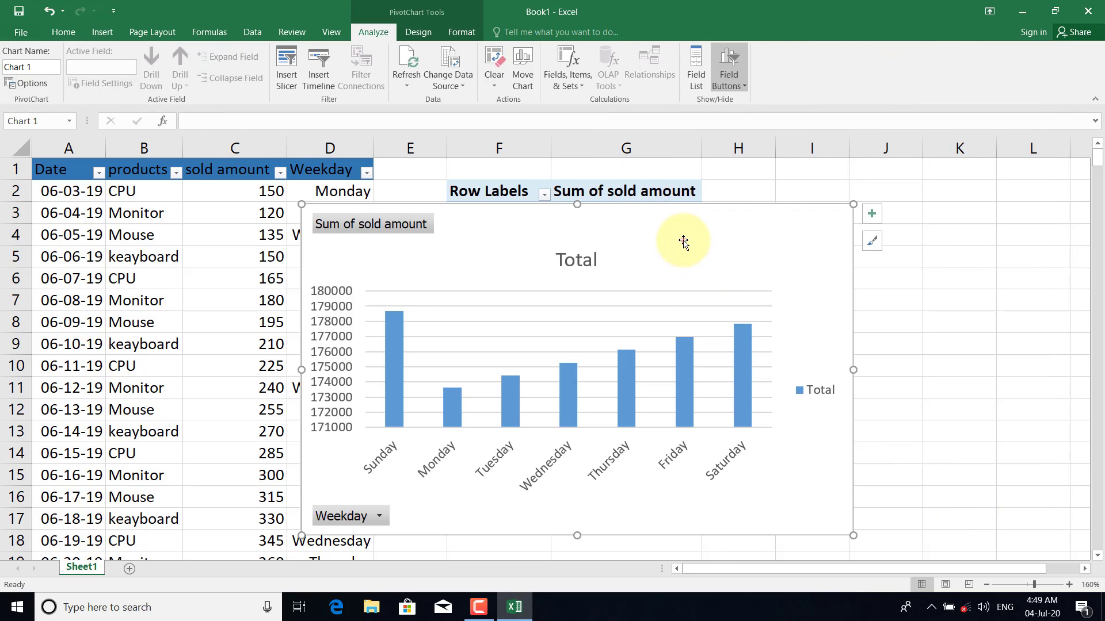
Step: Zoom the sheet out and place the chart to the right of the pivot table
left_click_drag(683, 236, 827, 335)
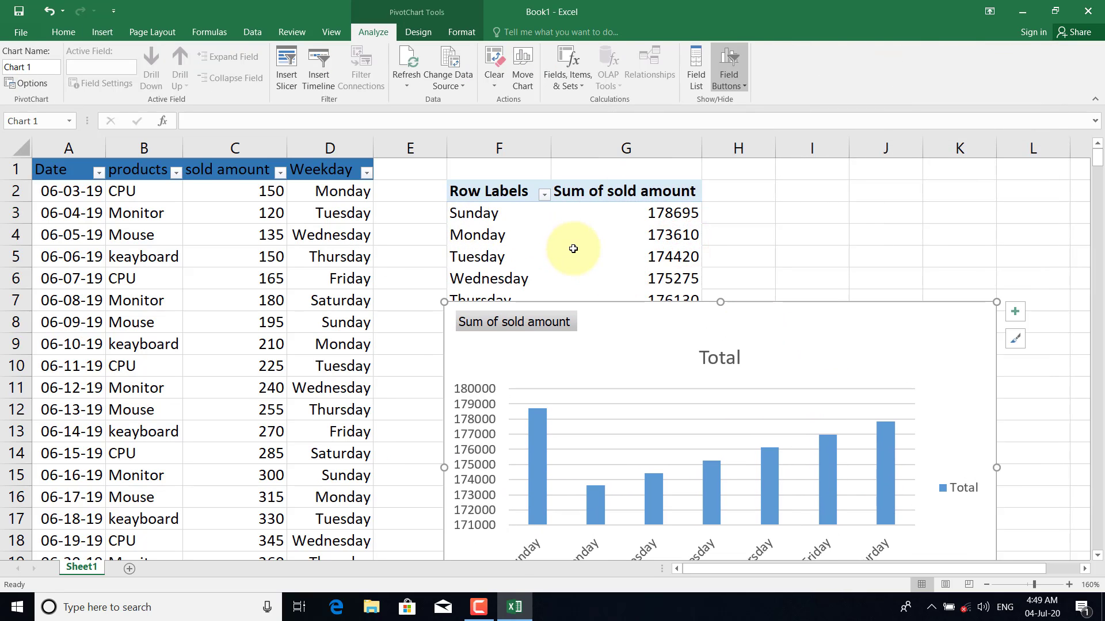
left_click(987, 585)
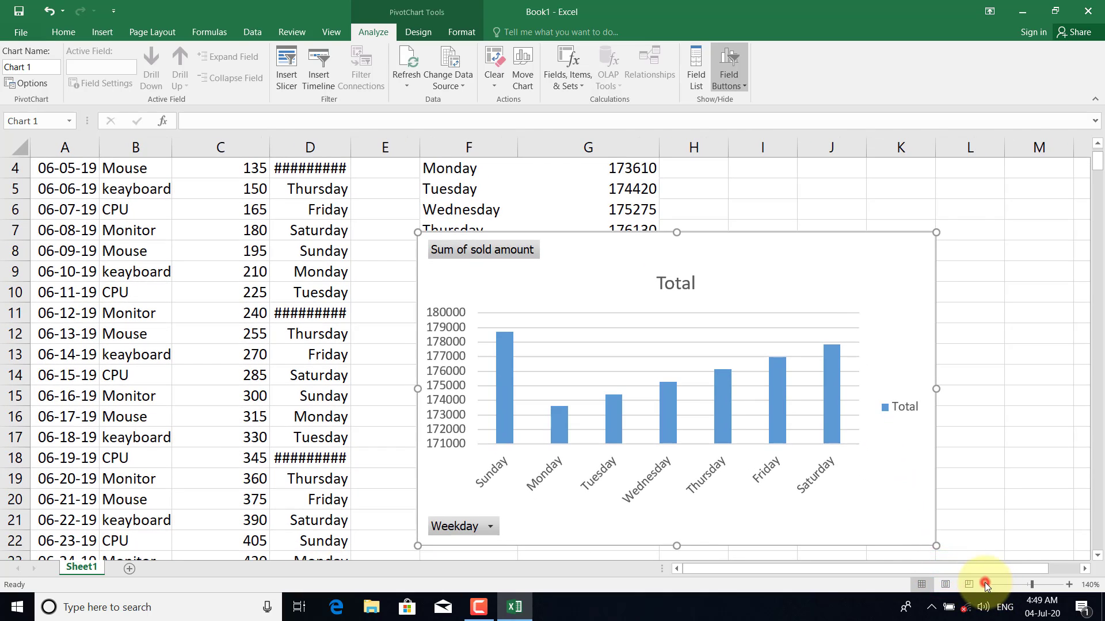
left_click(985, 584)
left_click(985, 584)
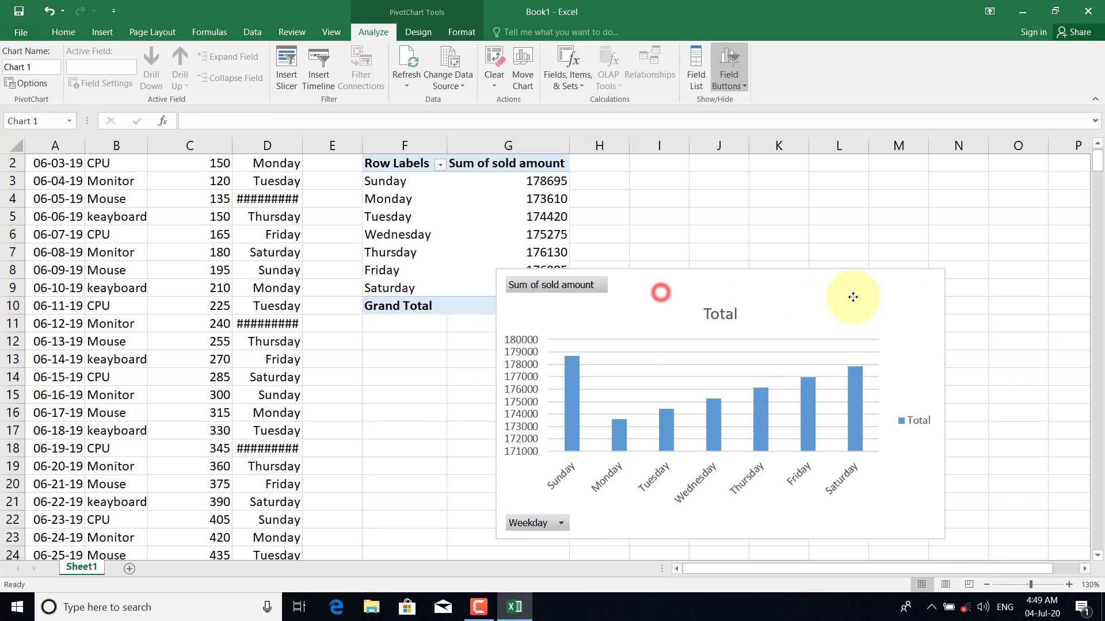
left_click_drag(664, 312, 895, 282)
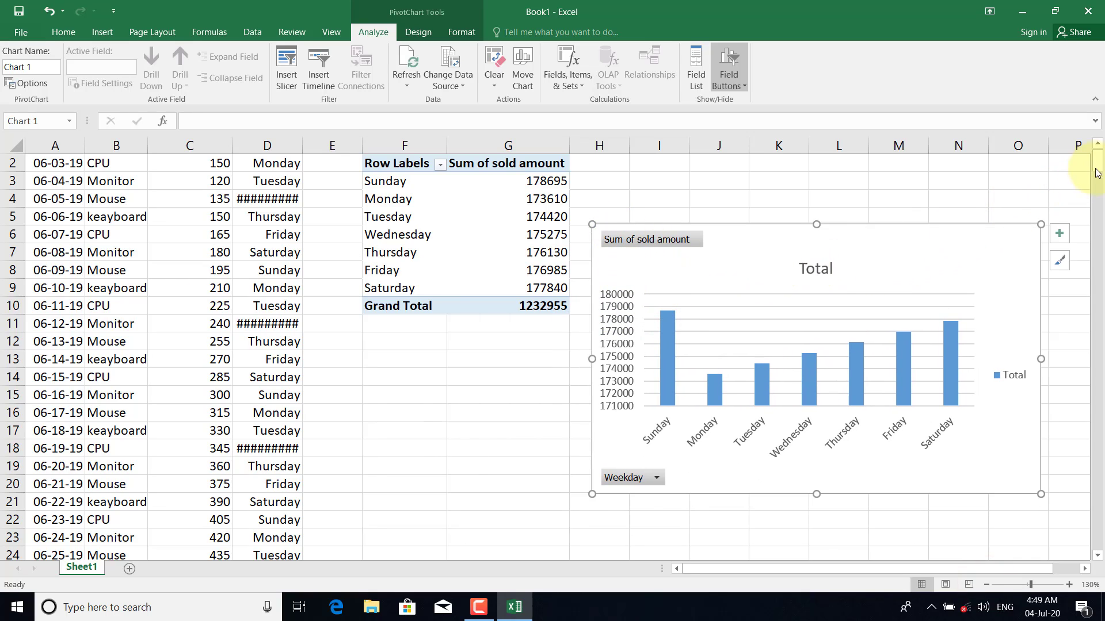
Step: Delete the chart's vertical value axis and Total legend
left_click(1098, 149)
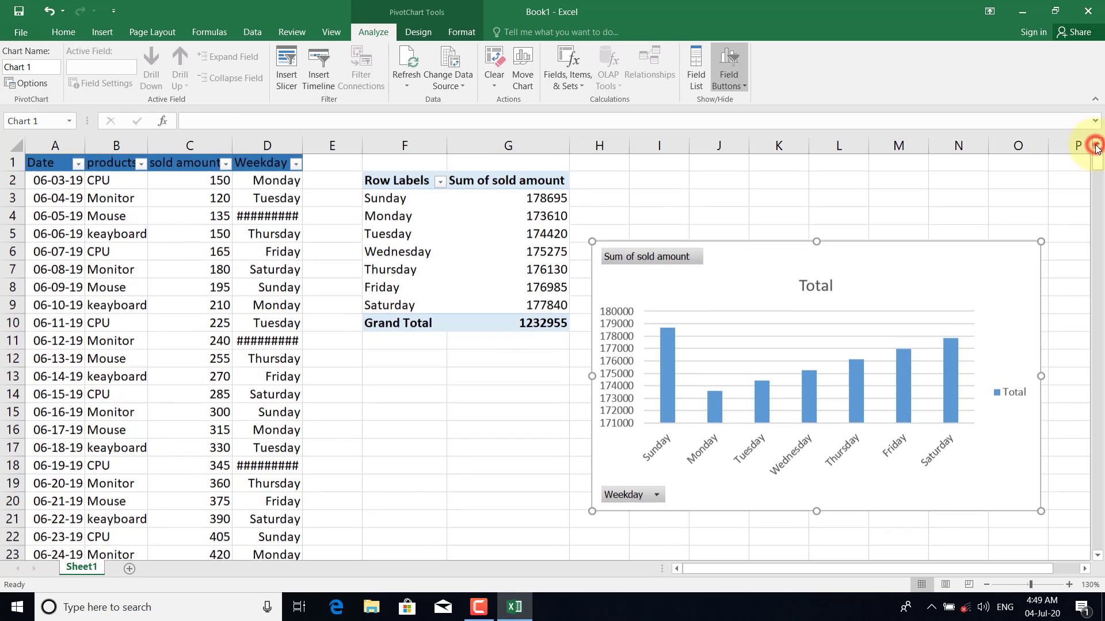
left_click(623, 347)
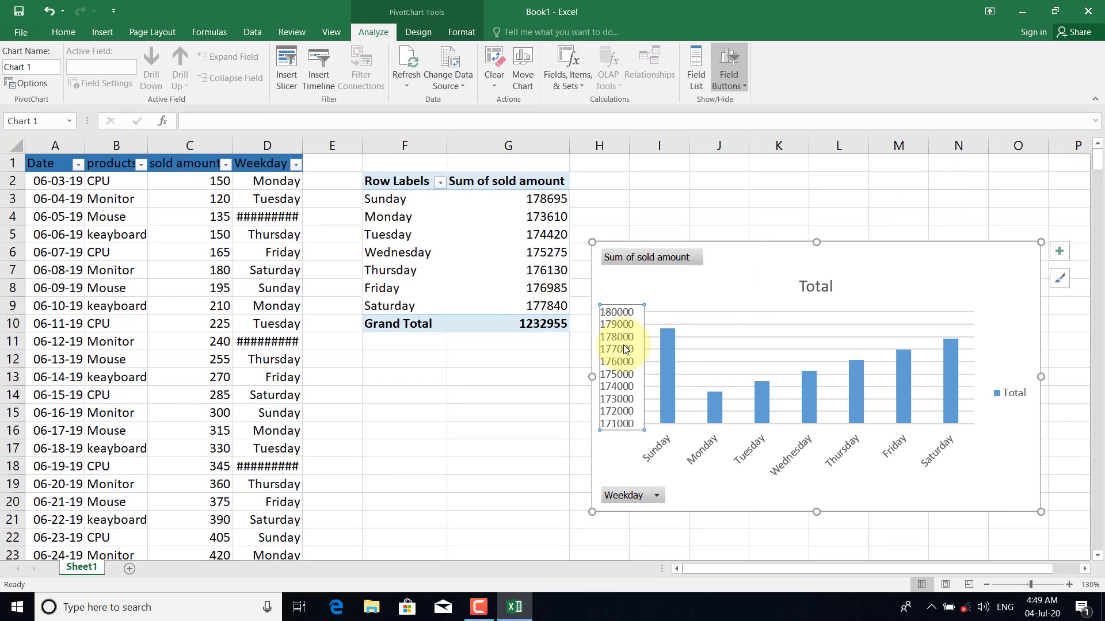
key("Delete")
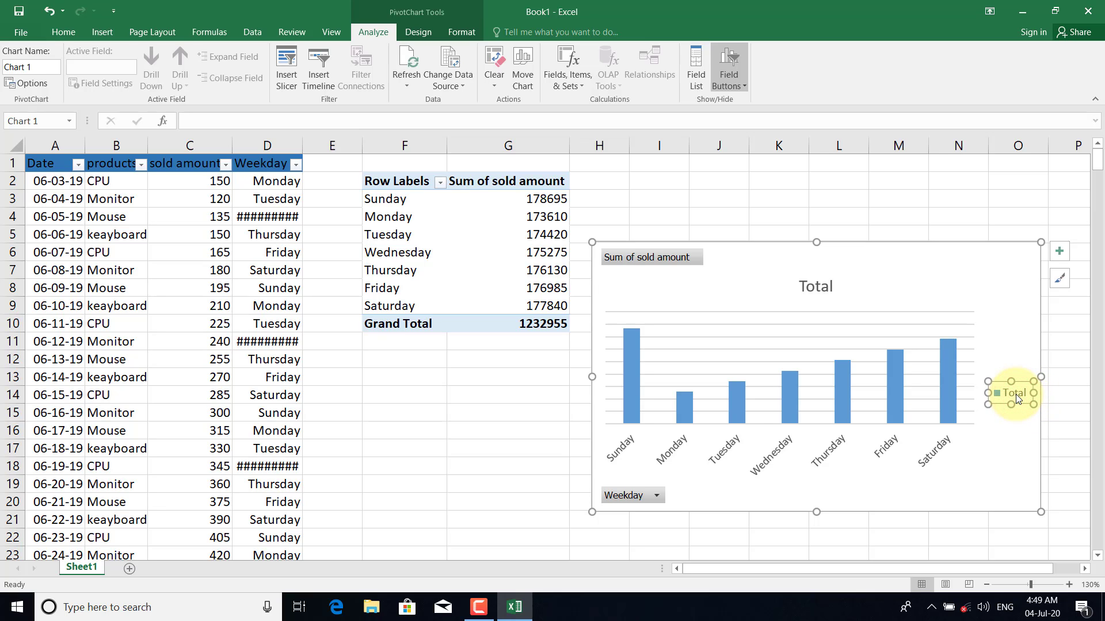
key("Delete")
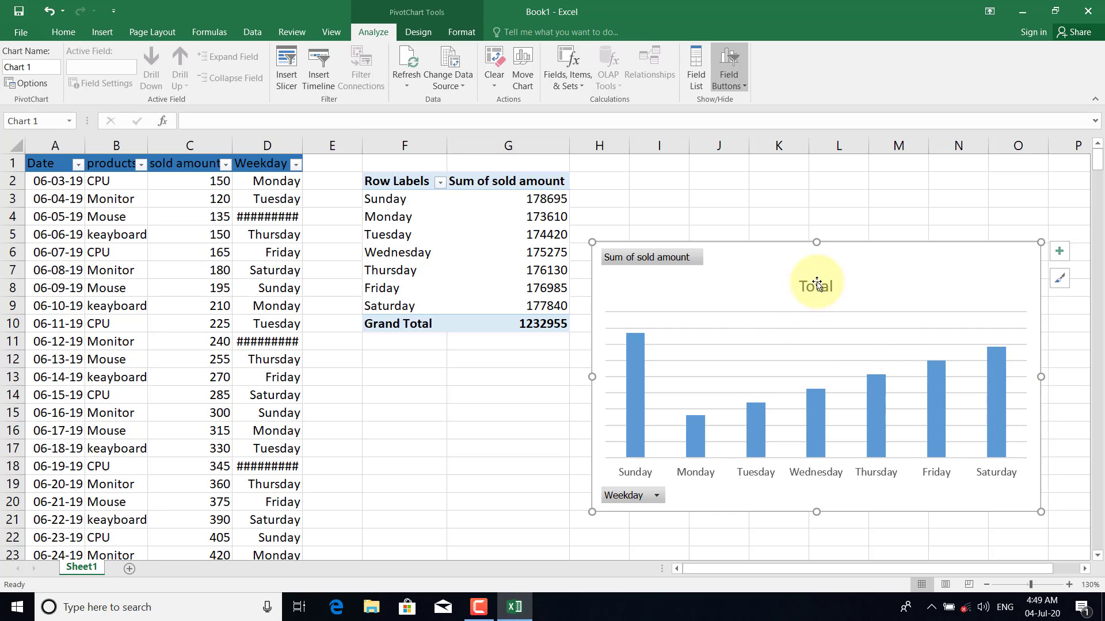
Step: Rename the chart title from Total to Amount
double_click(817, 284)
mouse_move(874, 406)
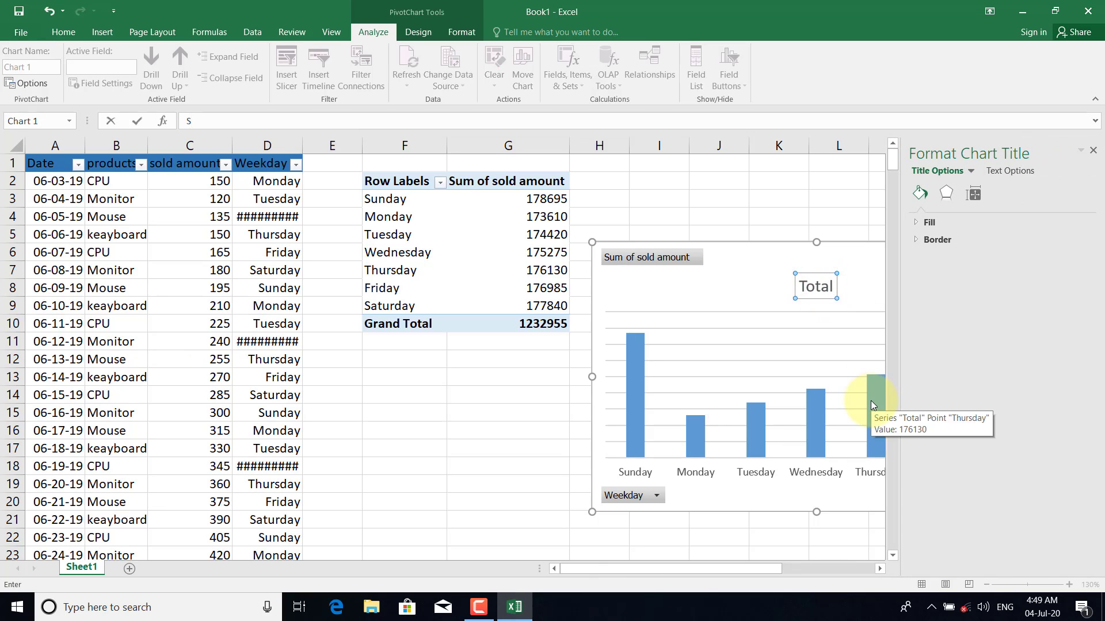
type("S")
left_click(827, 282)
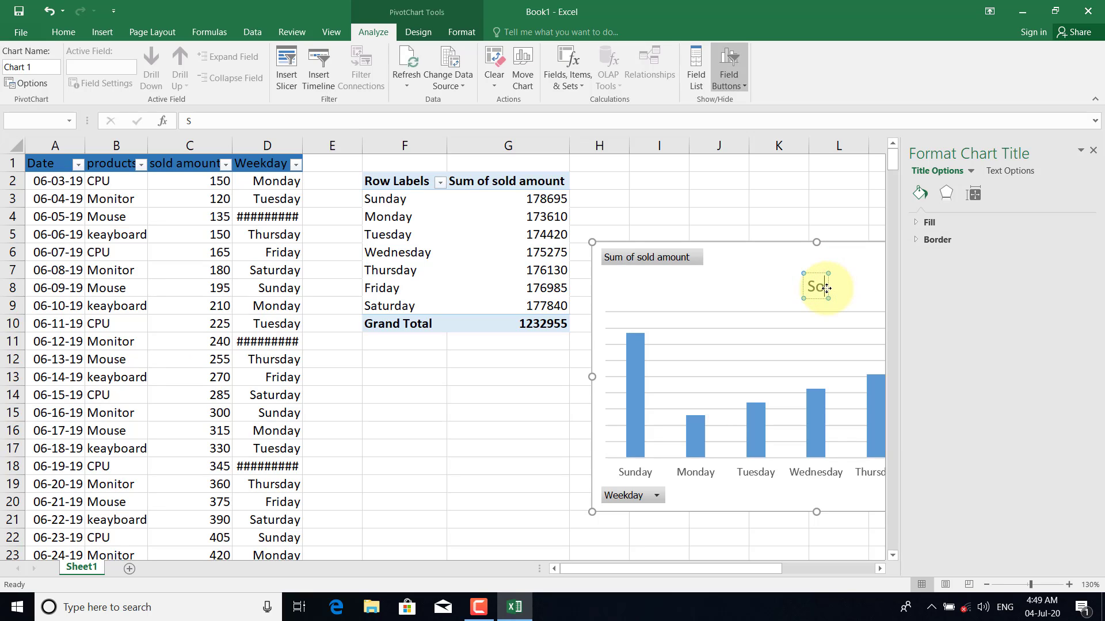
type("l")
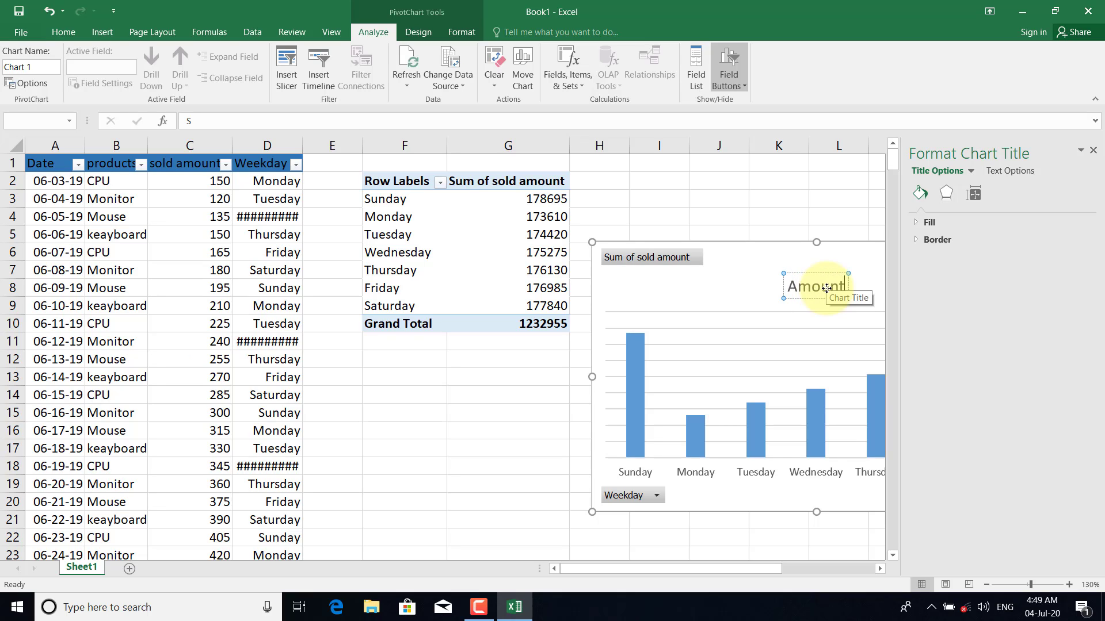
left_click(1093, 152)
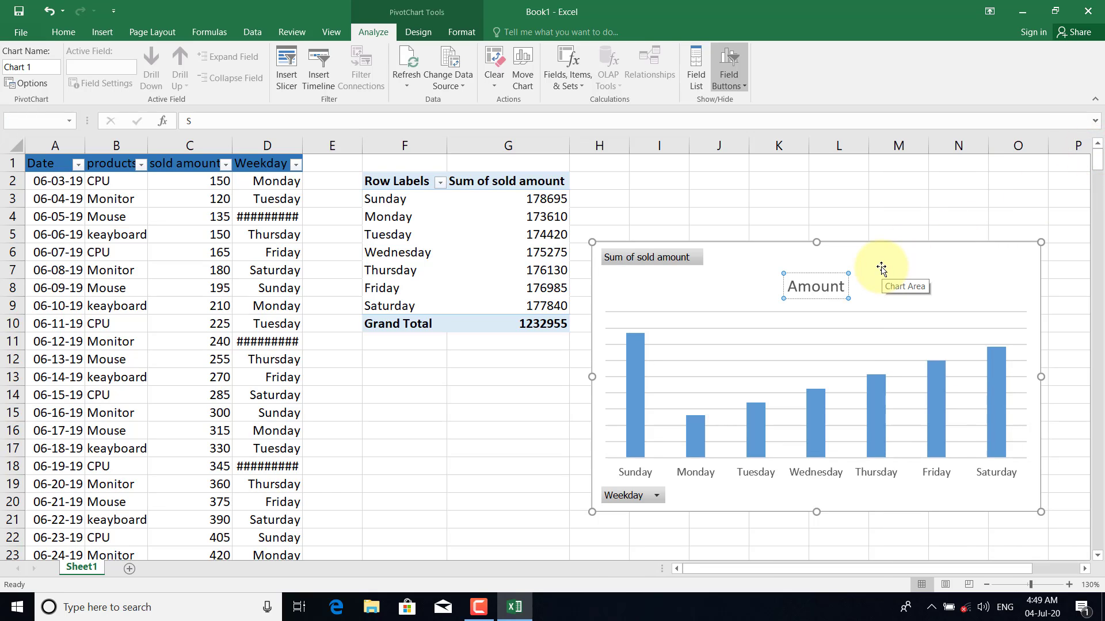
left_click_drag(884, 259, 875, 193)
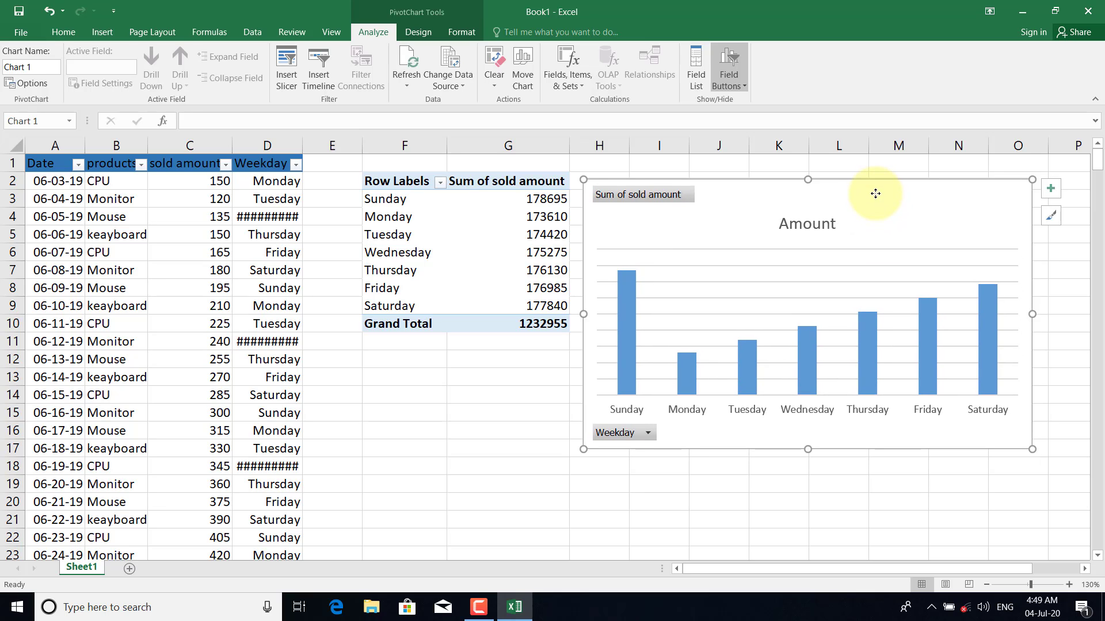
left_click(480, 607)
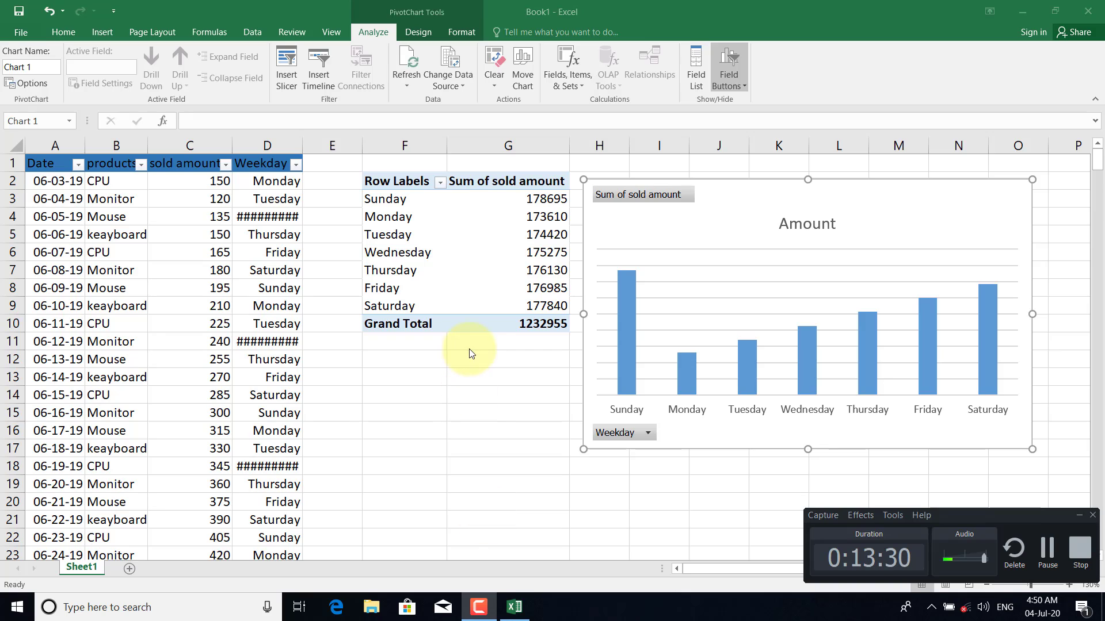
left_click(461, 254)
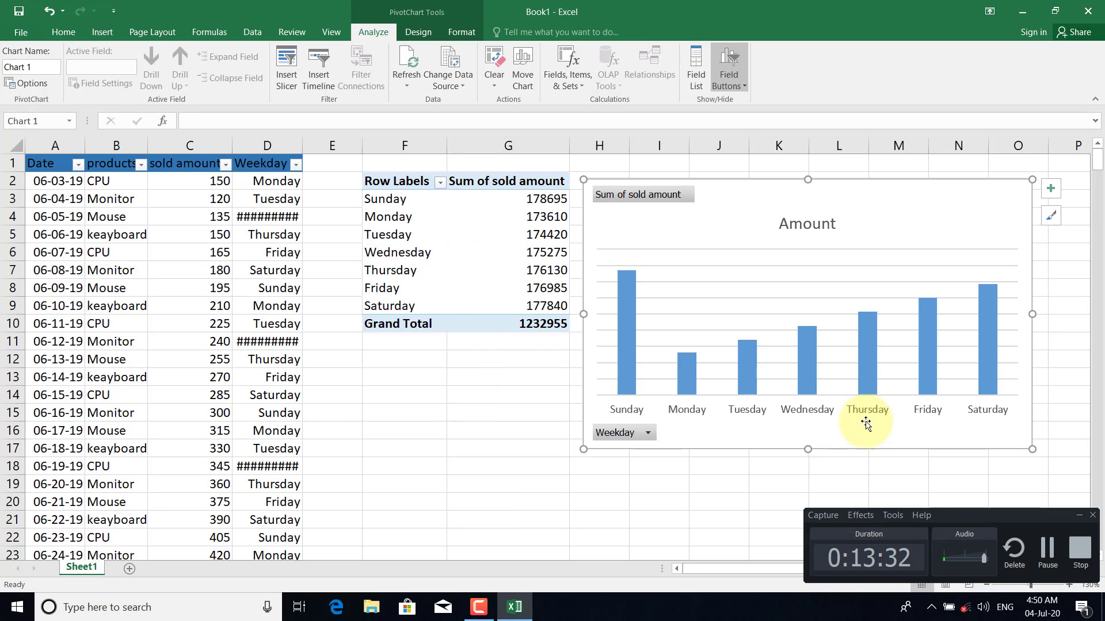
left_click(1079, 516)
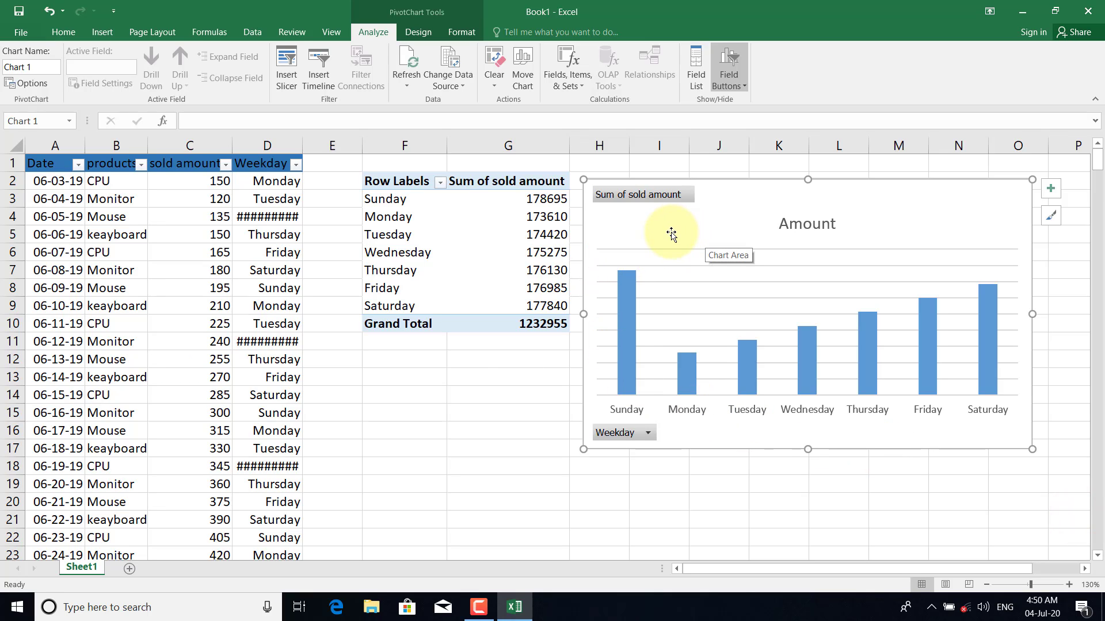
right_click(670, 232)
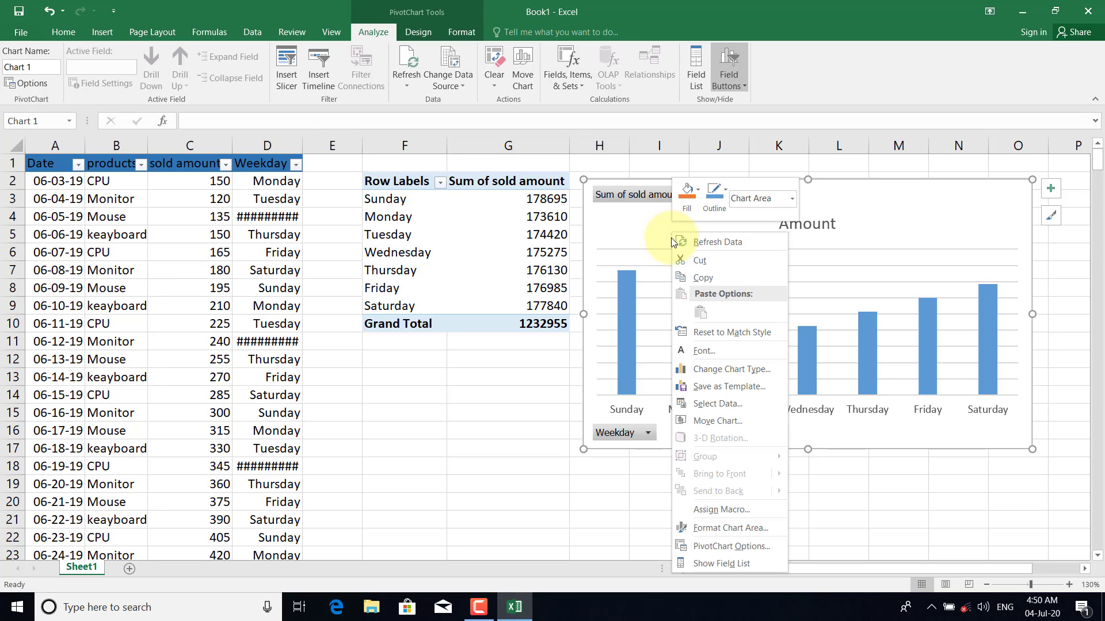
left_click(640, 433)
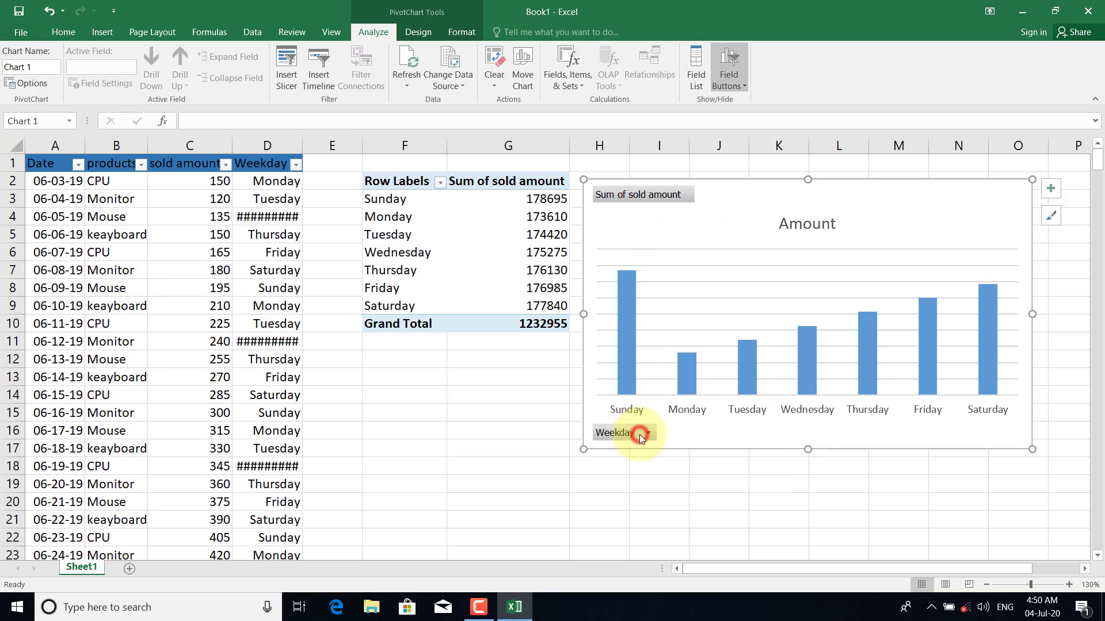
left_click(640, 434)
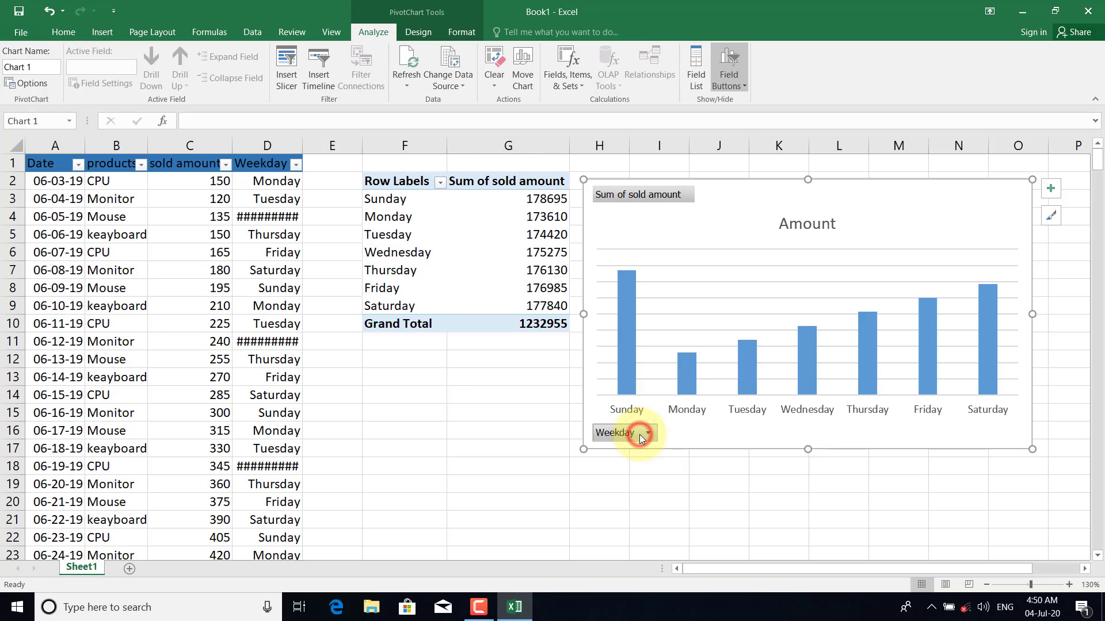
left_click(656, 256)
Step: Add data labels to every chart column, widen column D for Wednesday, and nudge the chart
right_click(628, 287)
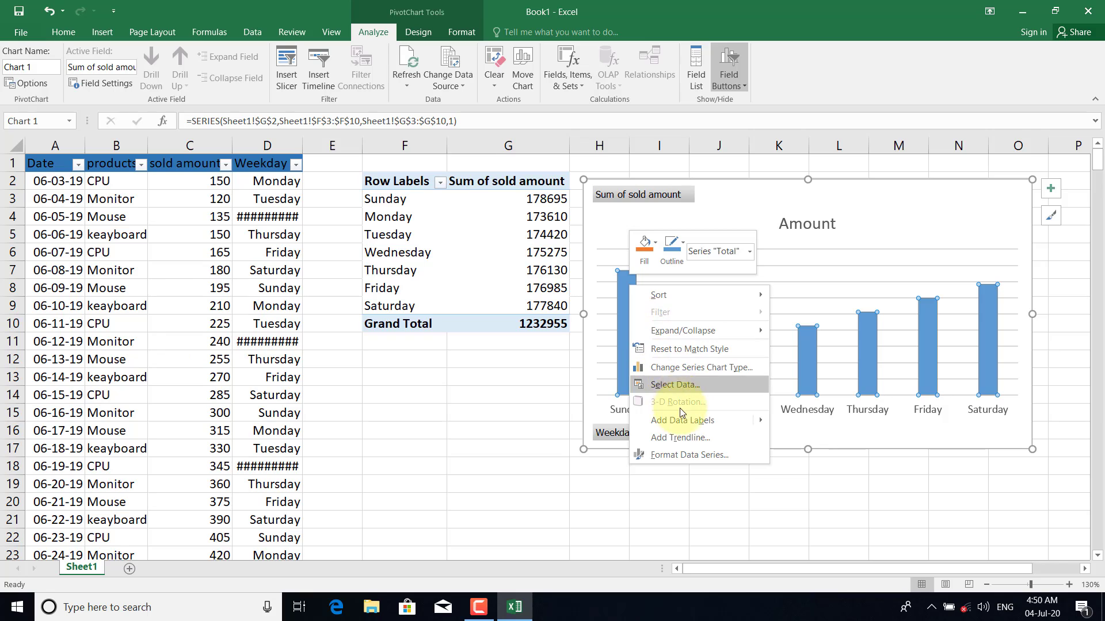
mouse_move(682, 420)
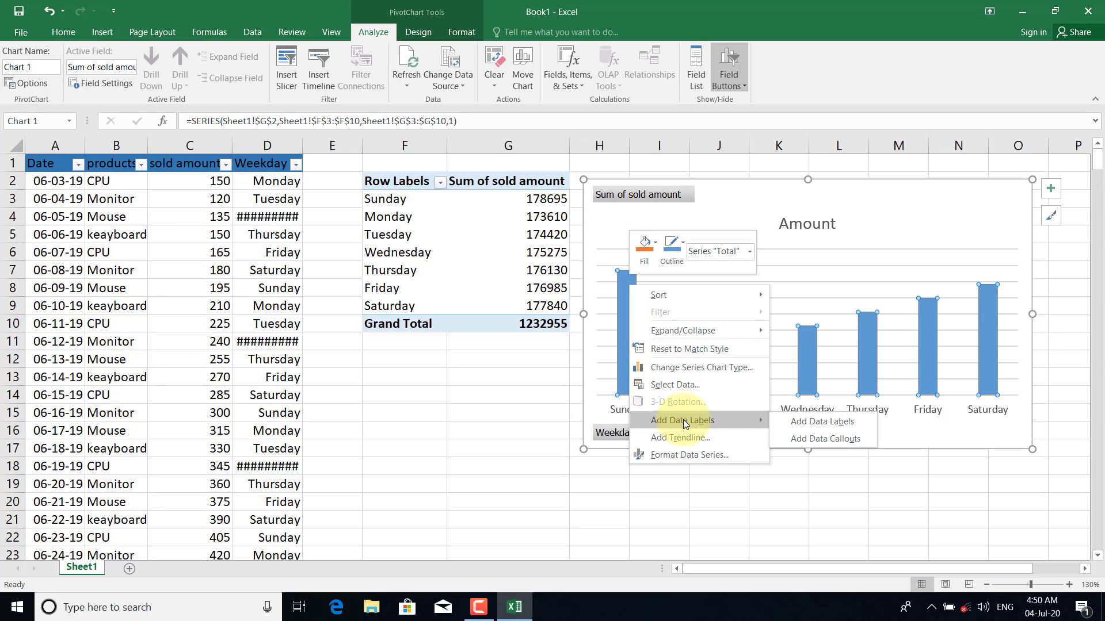
left_click(848, 424)
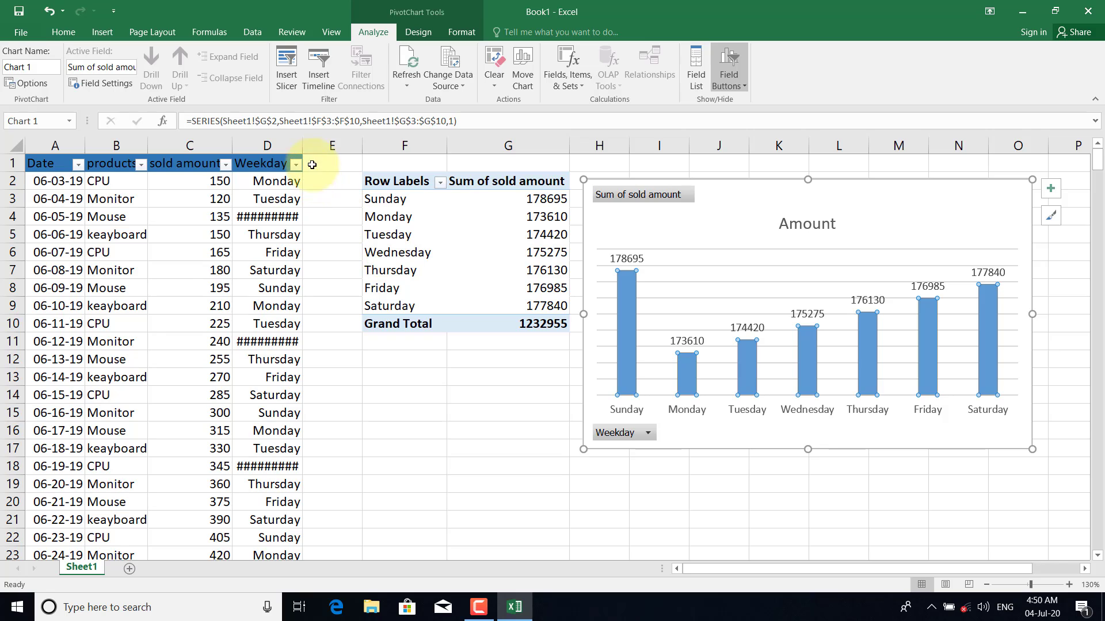
left_click_drag(303, 141, 305, 141)
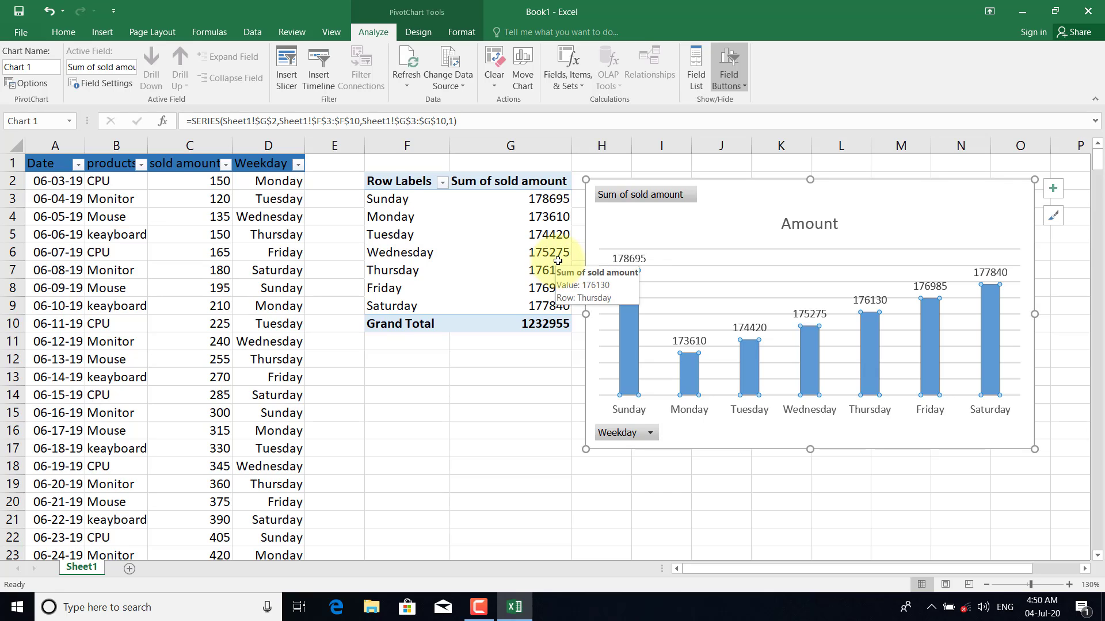
left_click(561, 259)
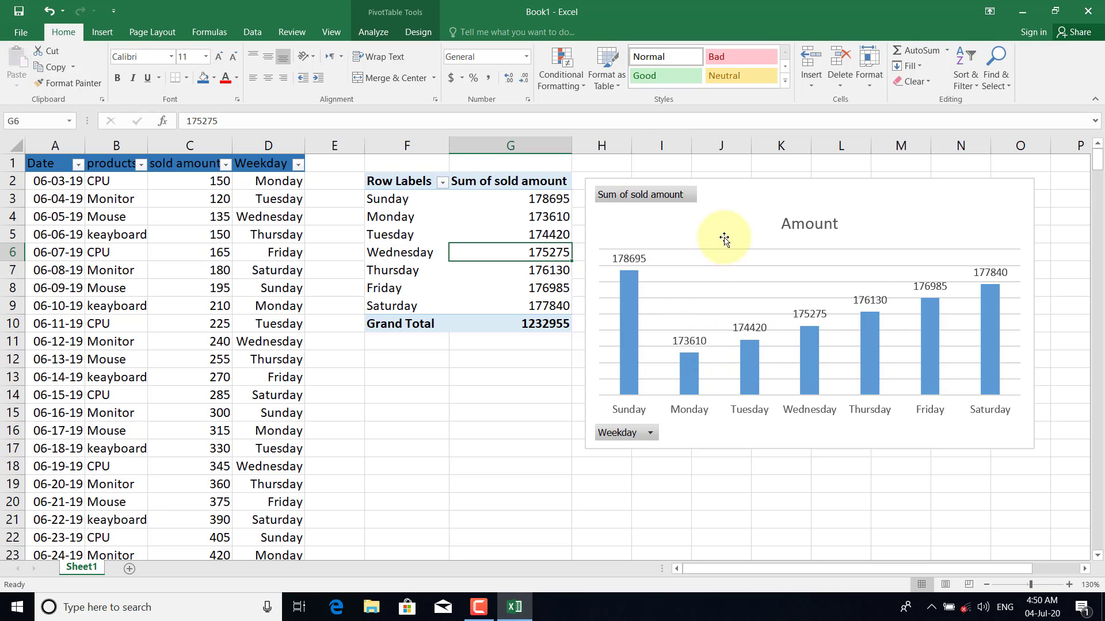
left_click_drag(720, 223, 730, 209)
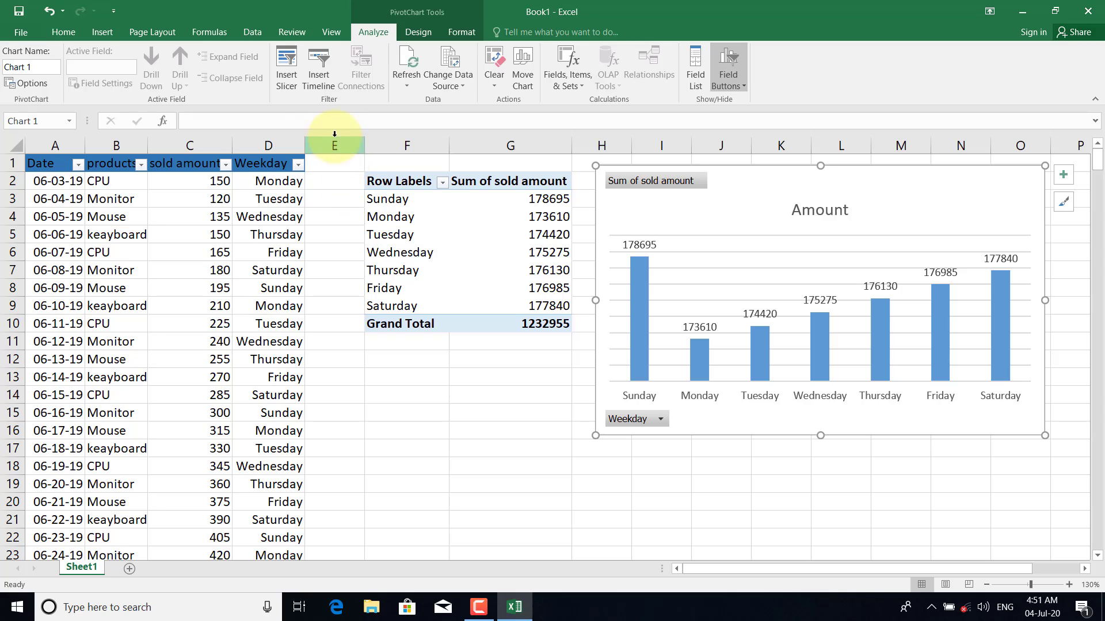
Step: Insert a Date timeline, move it over the data columns, and scroll back to 2019
left_click(309, 81)
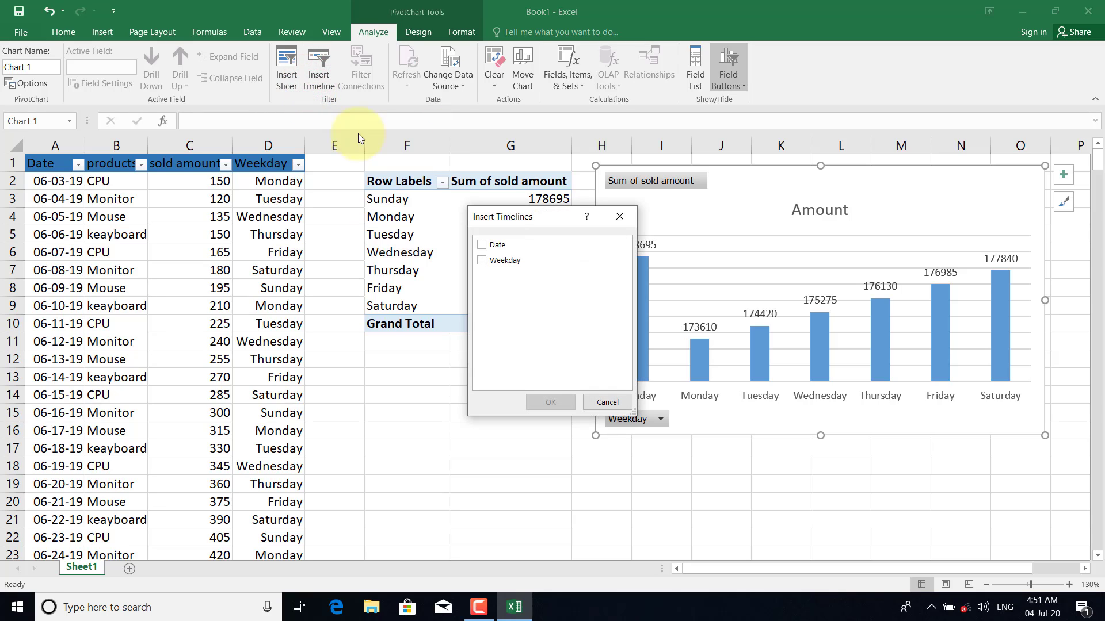
left_click(482, 249)
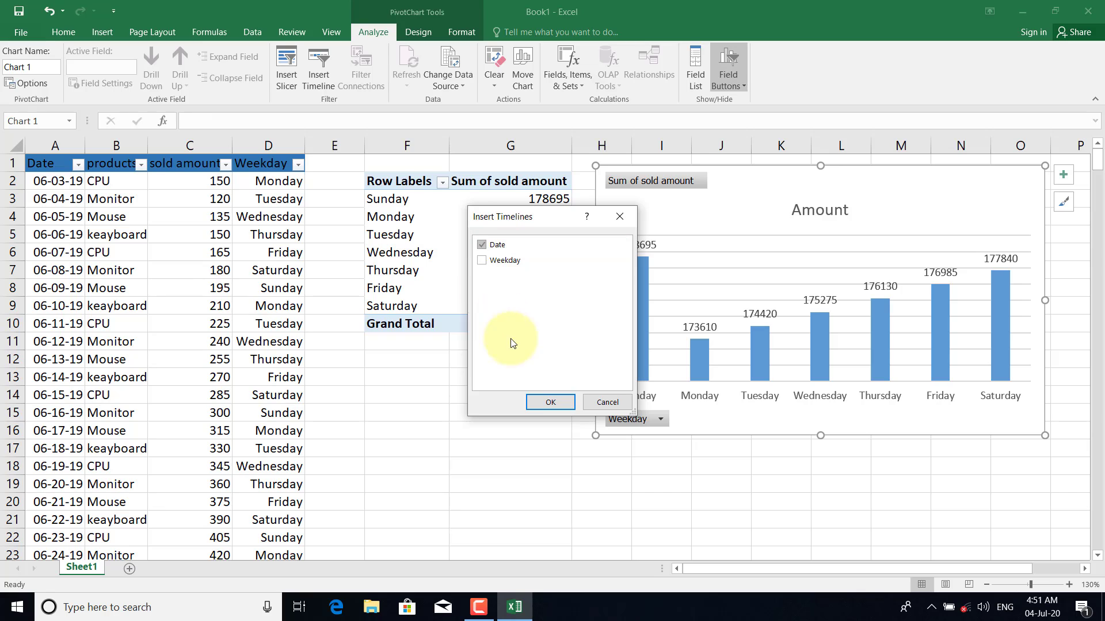
left_click(537, 402)
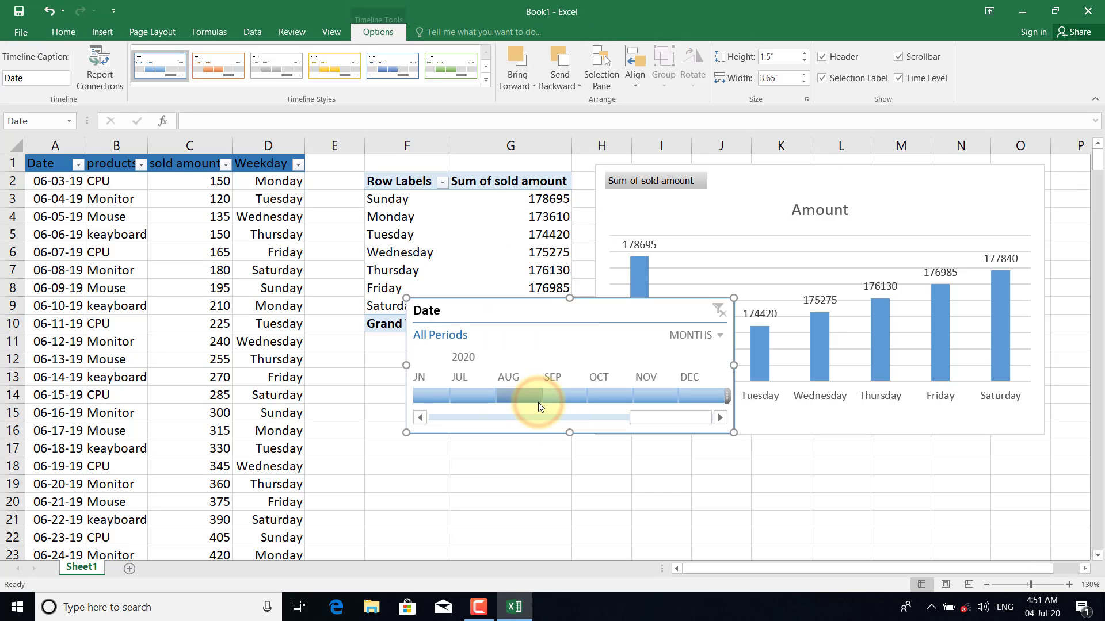
left_click_drag(523, 311, 220, 322)
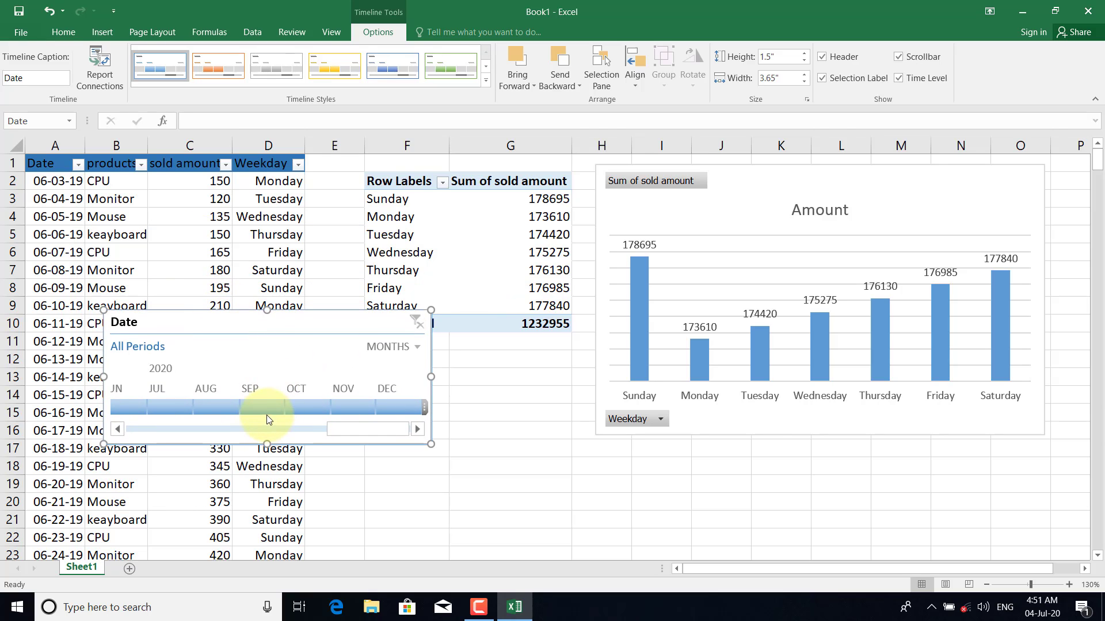
left_click(119, 430)
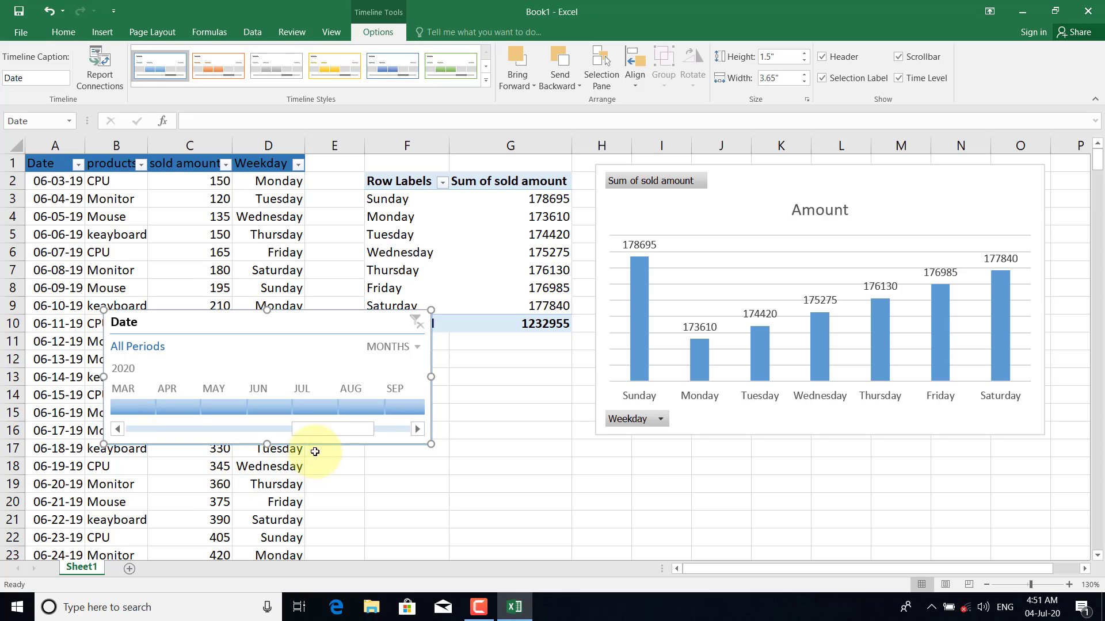
left_click_drag(316, 429, 122, 429)
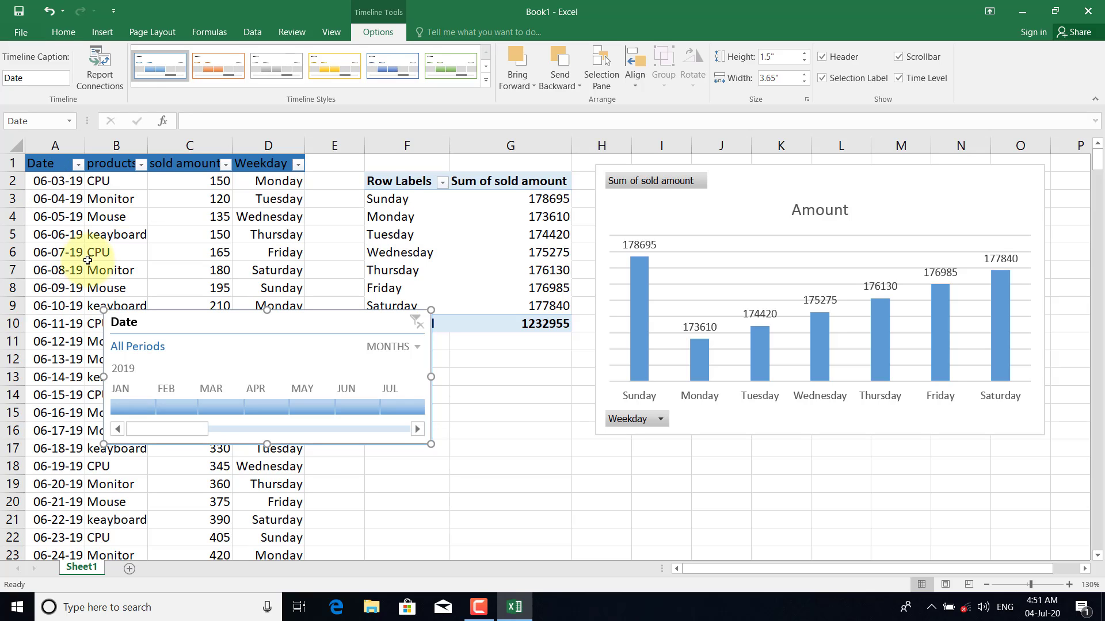
Step: Step the Date timeline filter through January to June 2019
left_click(127, 409)
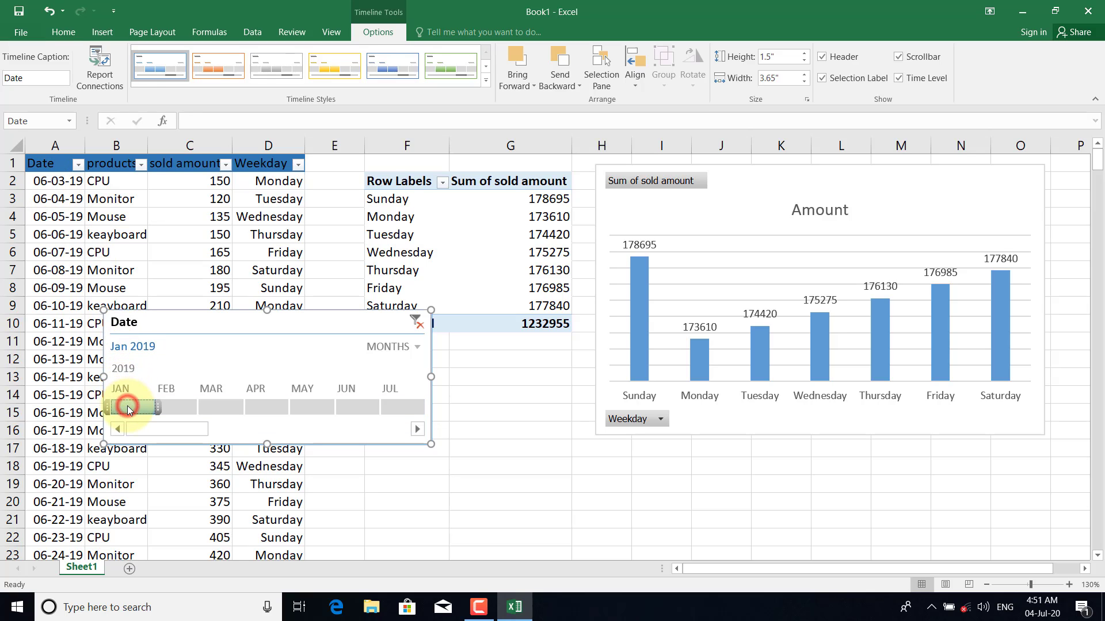
left_click(181, 406)
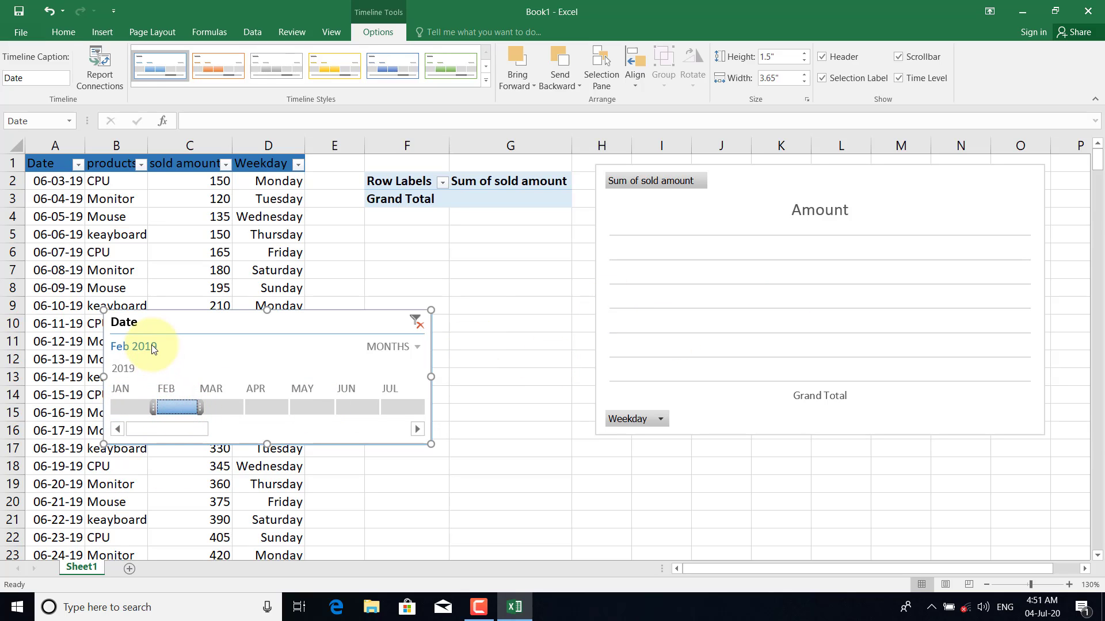
left_click(234, 406)
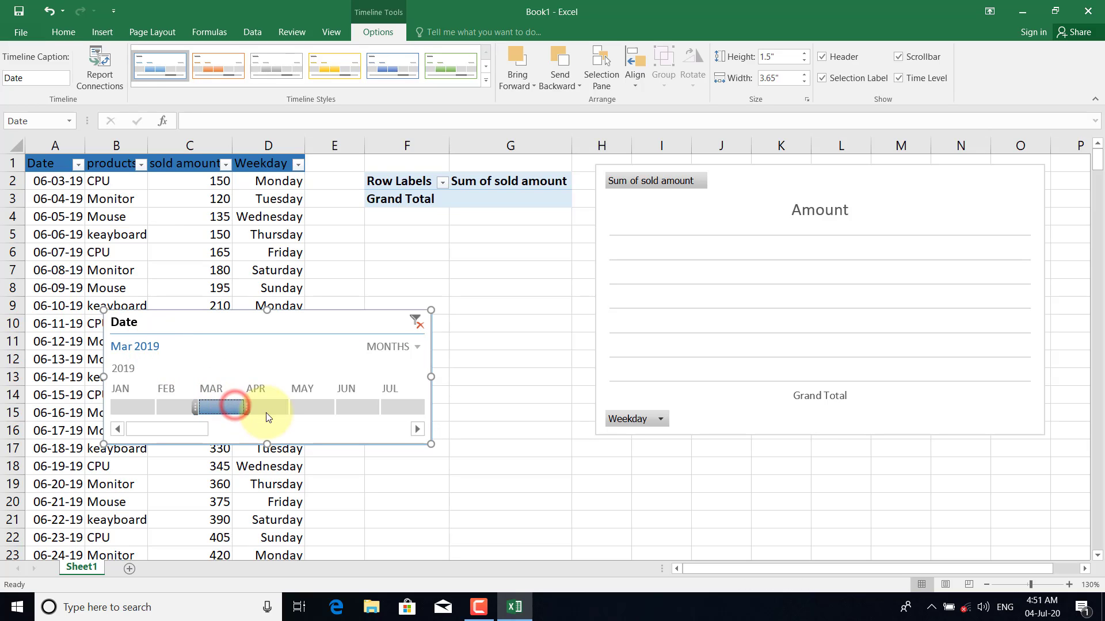
left_click(272, 413)
left_click(303, 406)
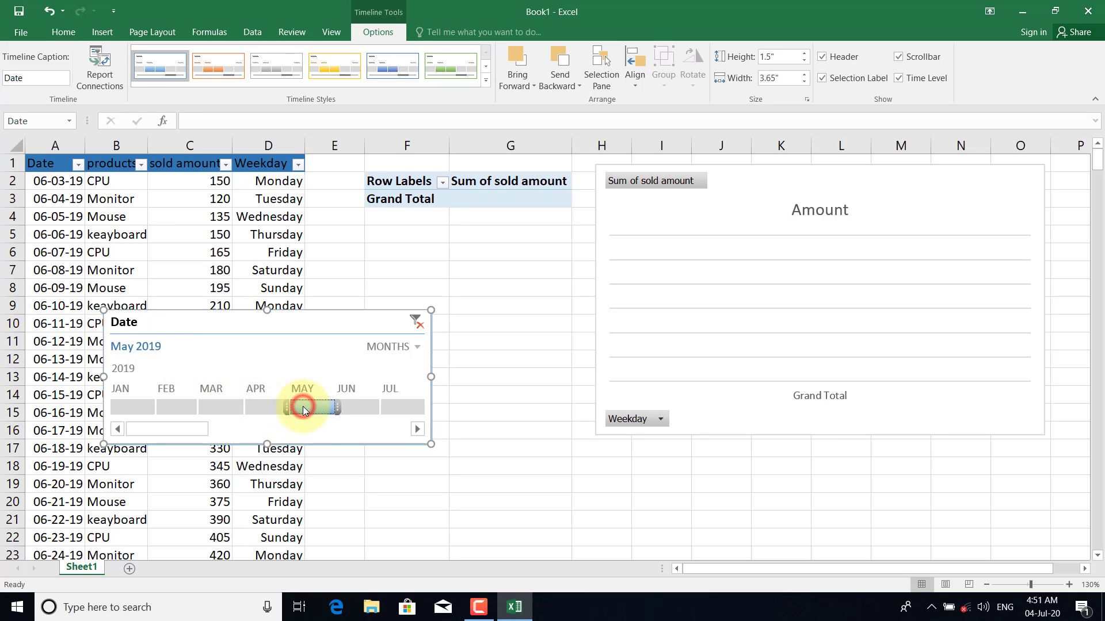
left_click(352, 405)
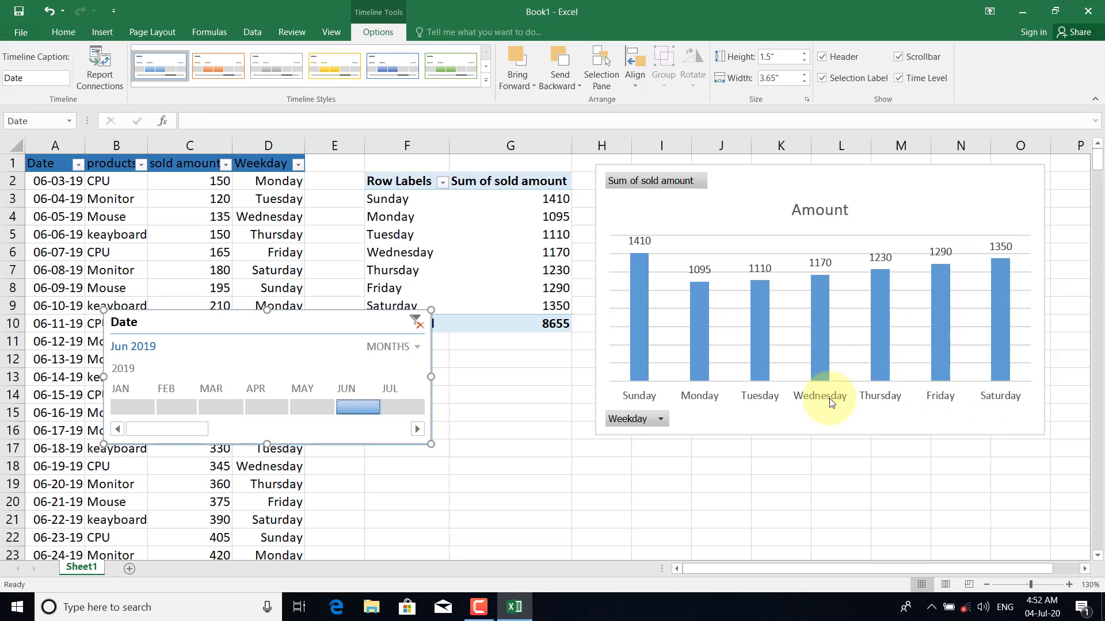
Step: Continue through July–October 2019, ending on October (66030), and move the timeline below the PivotTable
left_click(394, 406)
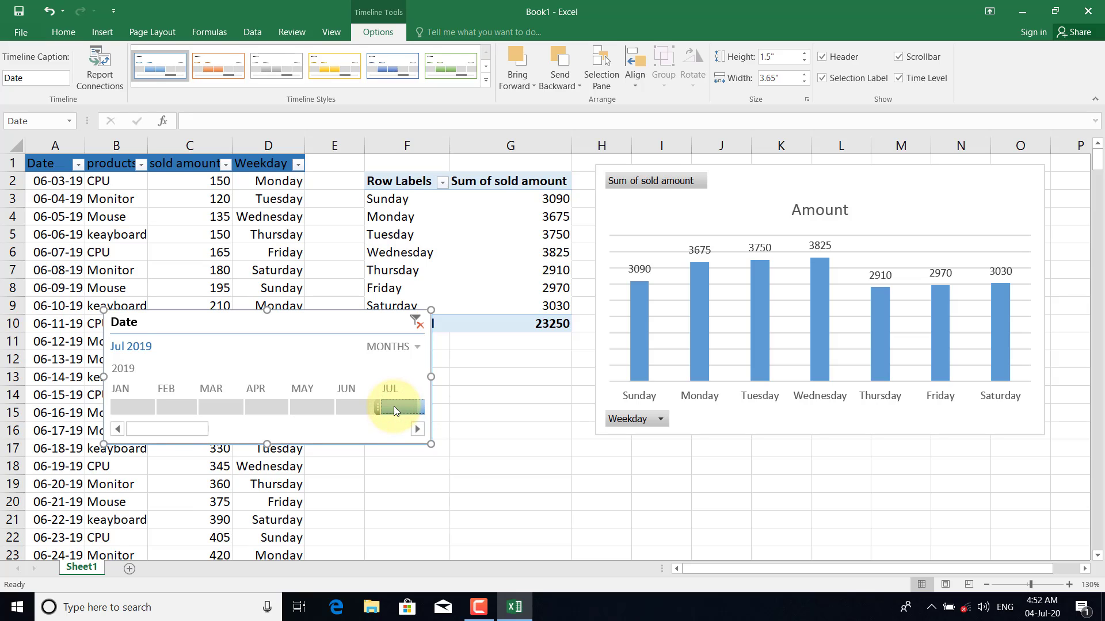
left_click(419, 430)
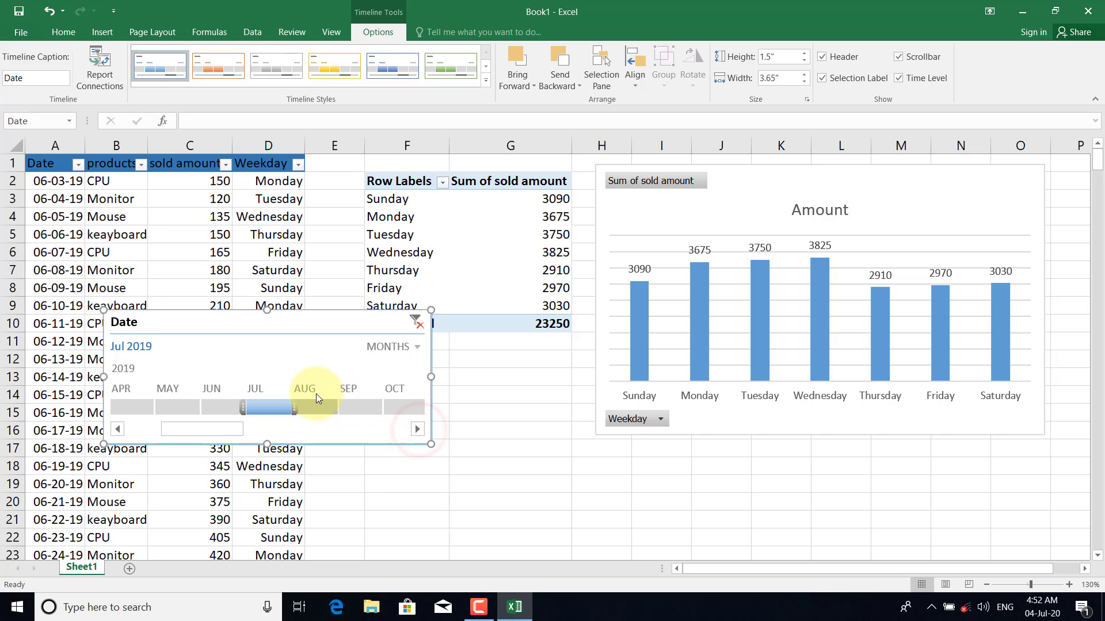
left_click(316, 393)
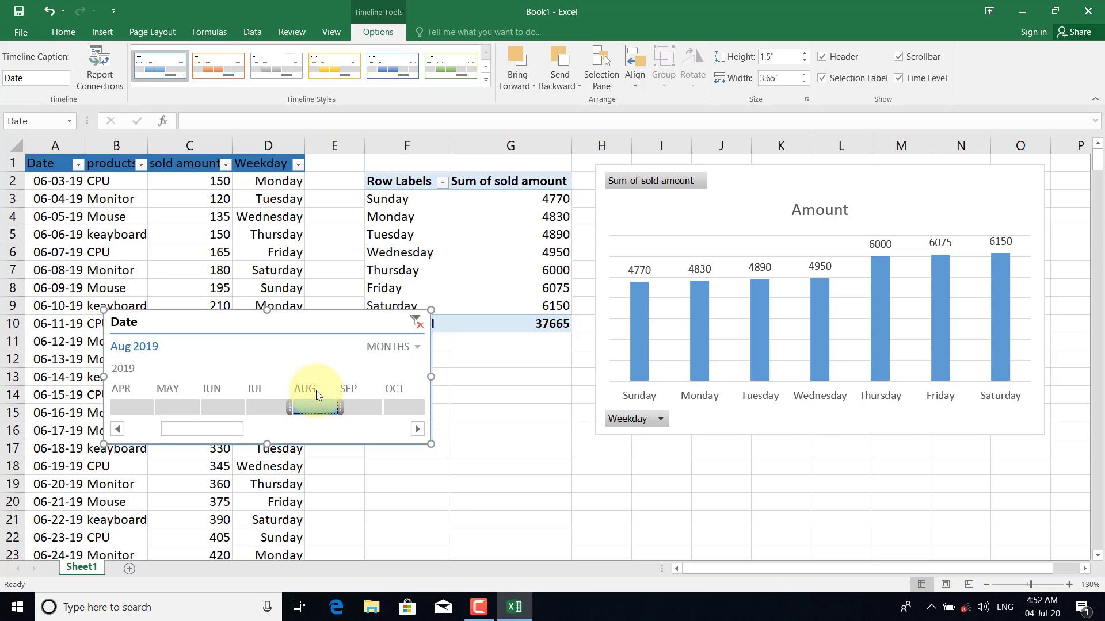
left_click(354, 409)
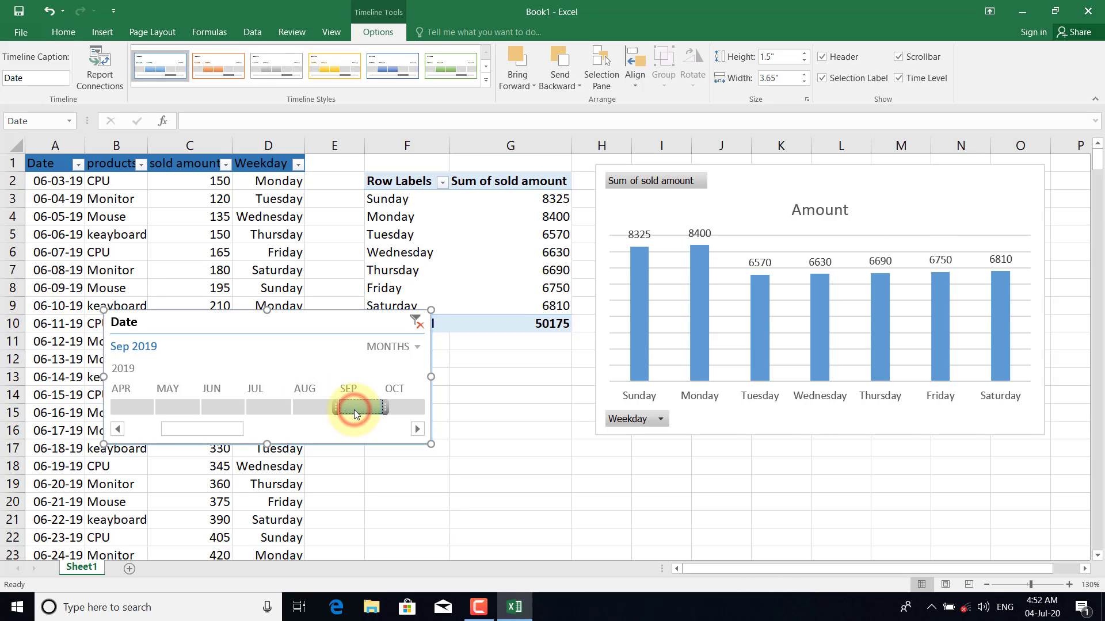
left_click(400, 405)
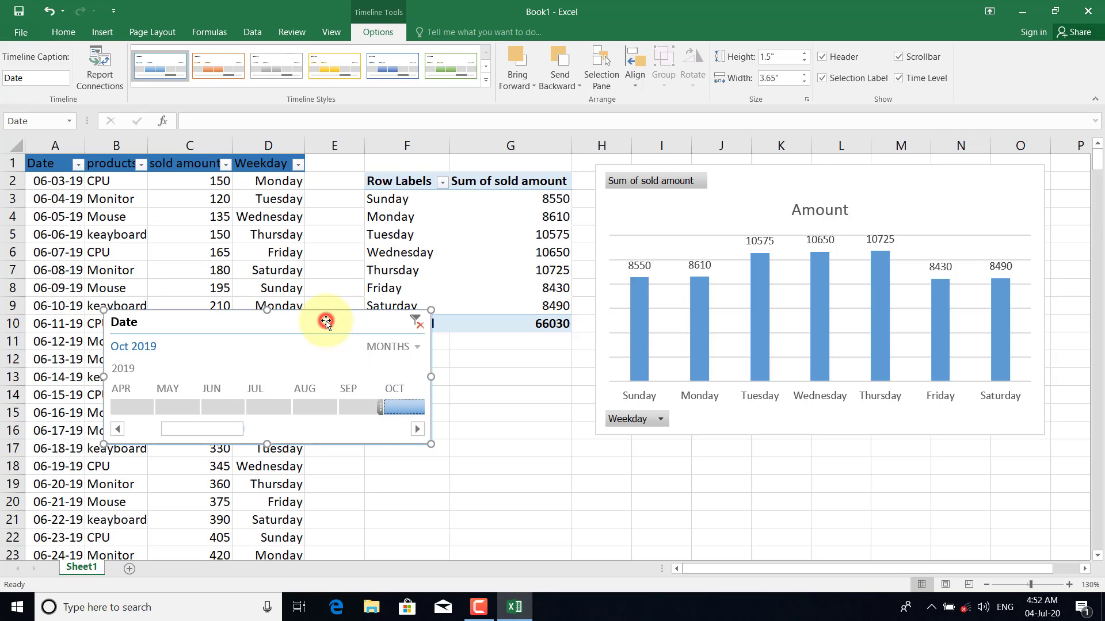
left_click_drag(325, 322, 436, 376)
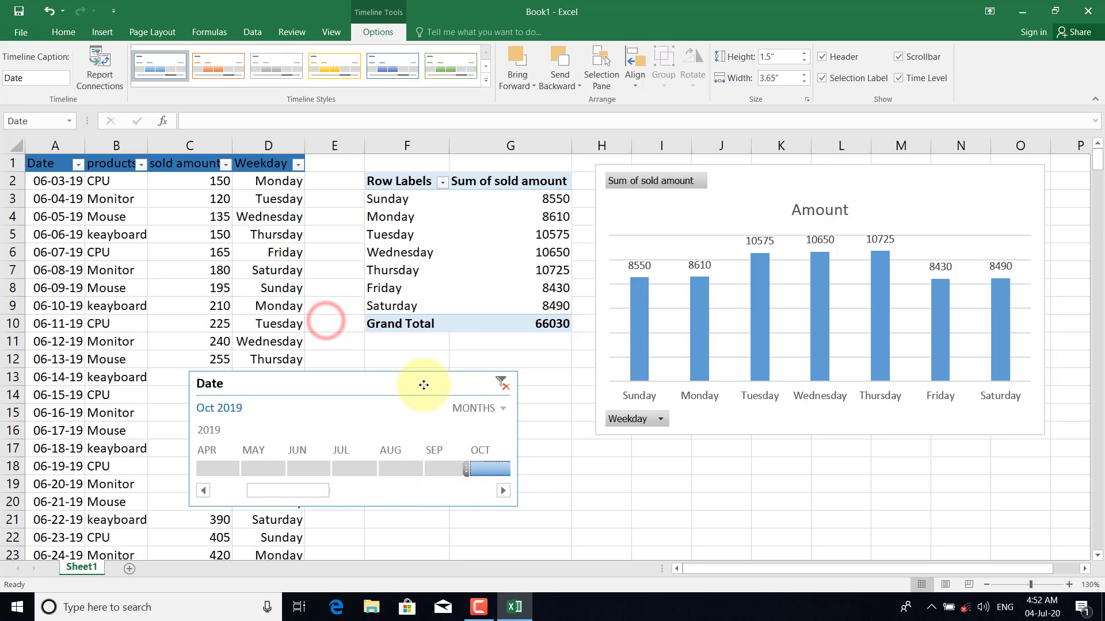
Step: Shrink the PivotChart, move it lower right, and shift the Date timeline beside it
left_click(853, 194)
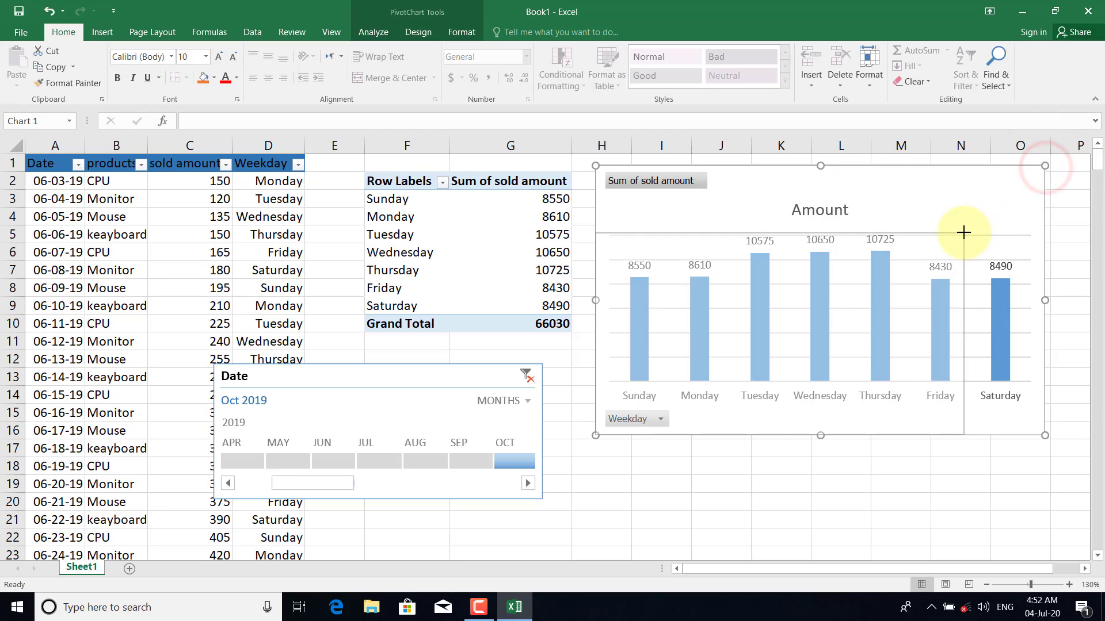
left_click_drag(1045, 167, 964, 234)
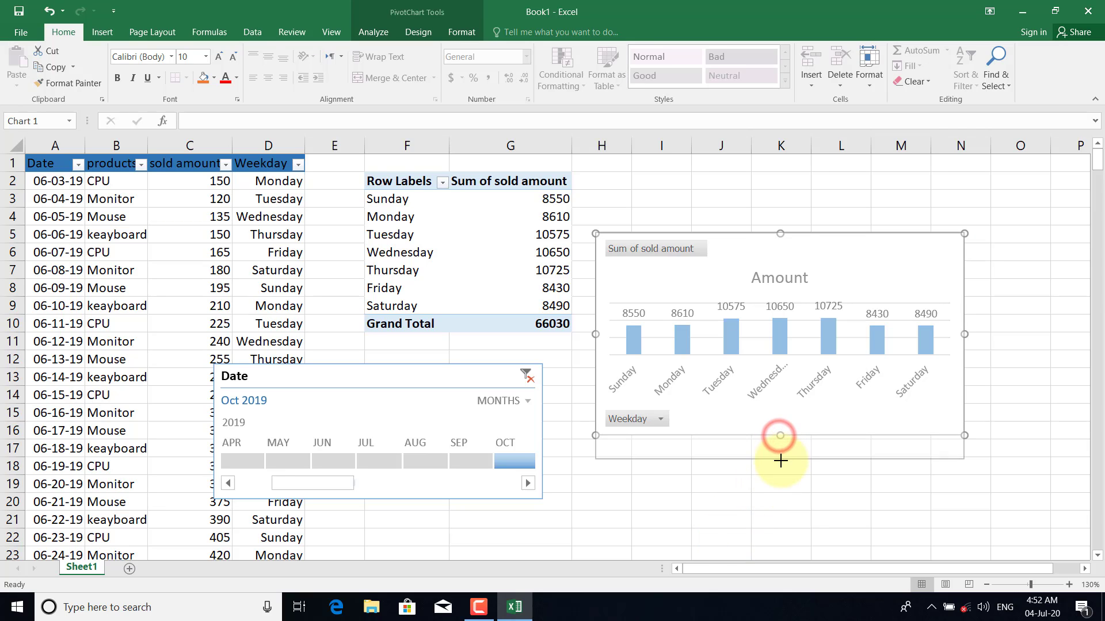
left_click_drag(779, 435, 779, 462)
left_click_drag(782, 247, 855, 308)
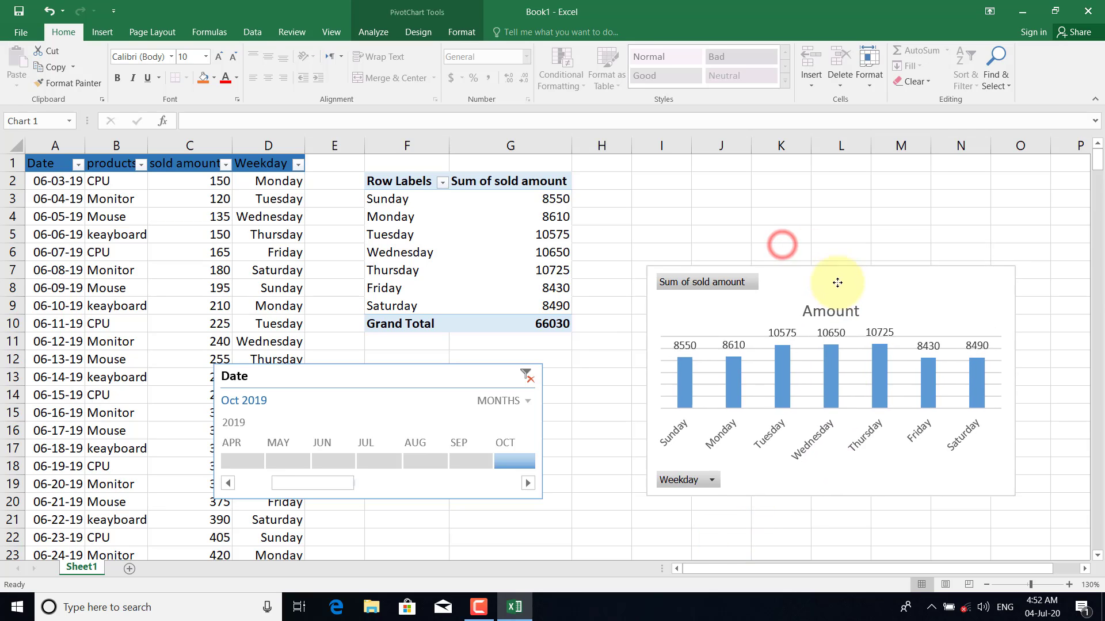
left_click_drag(453, 380, 571, 376)
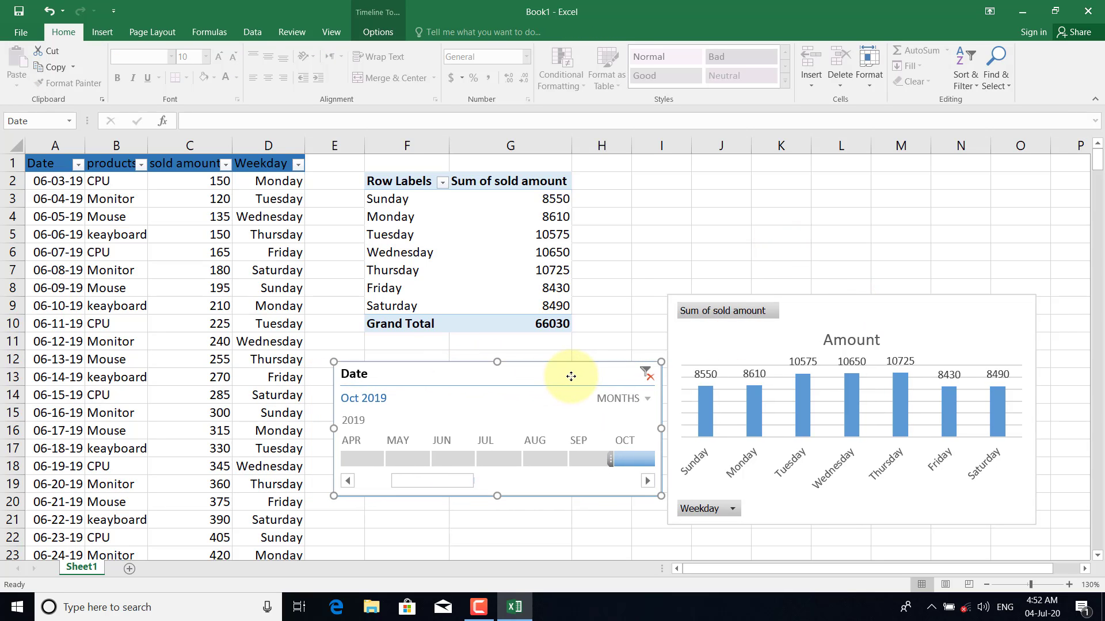
scroll(571, 377, "right", 1)
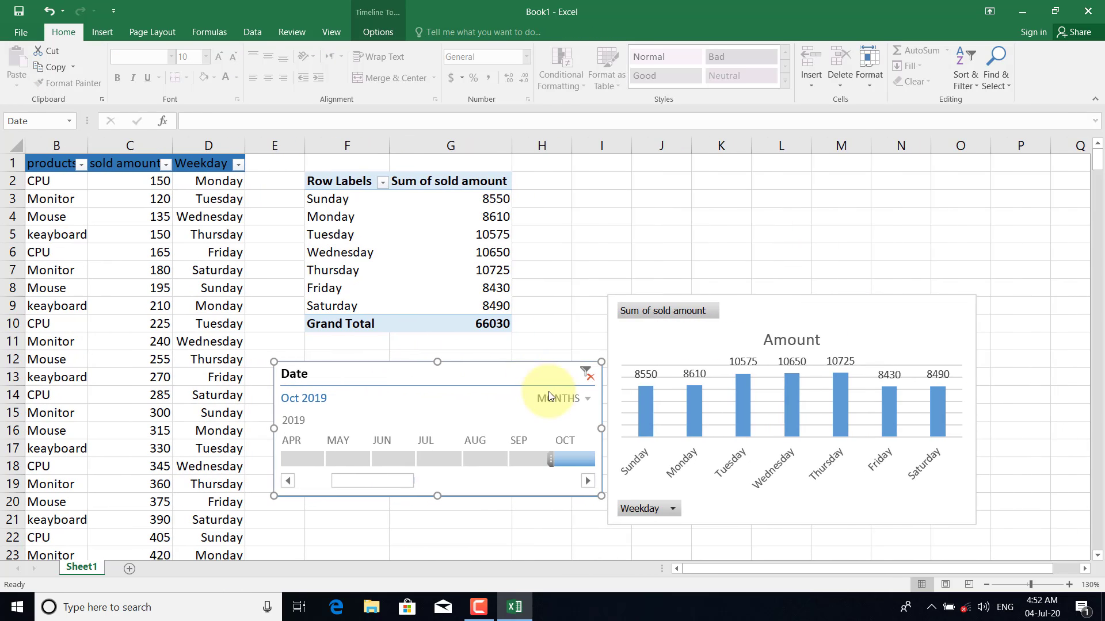
Step: Filter to July 2019, delete the Date timeline, and open Insert Slicers for Table1
left_click(432, 458)
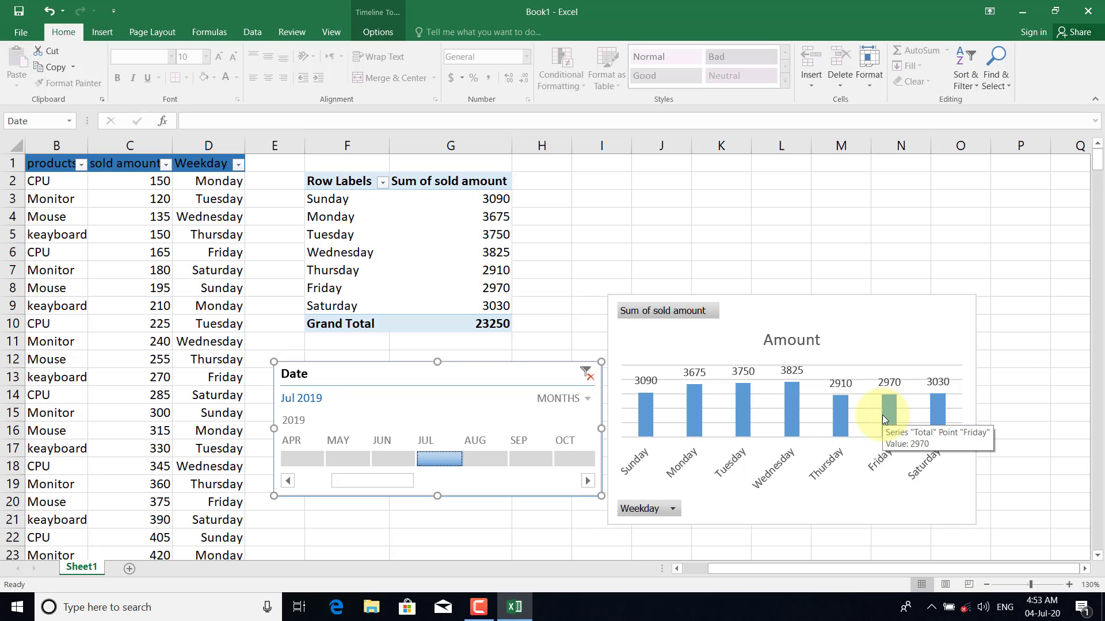
left_click(148, 457)
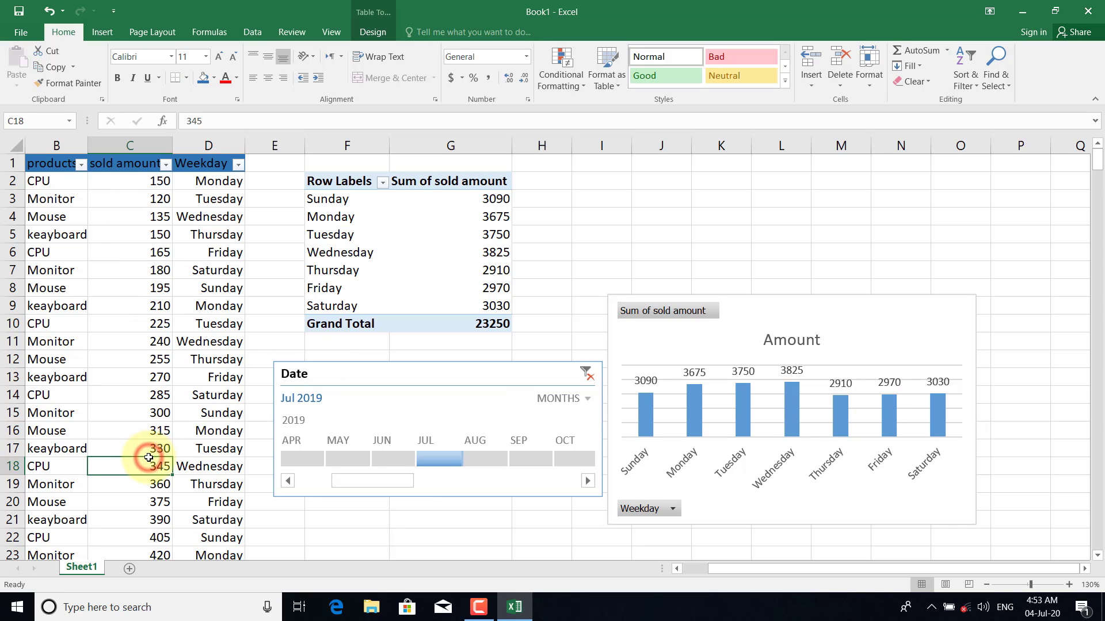
left_click(450, 378)
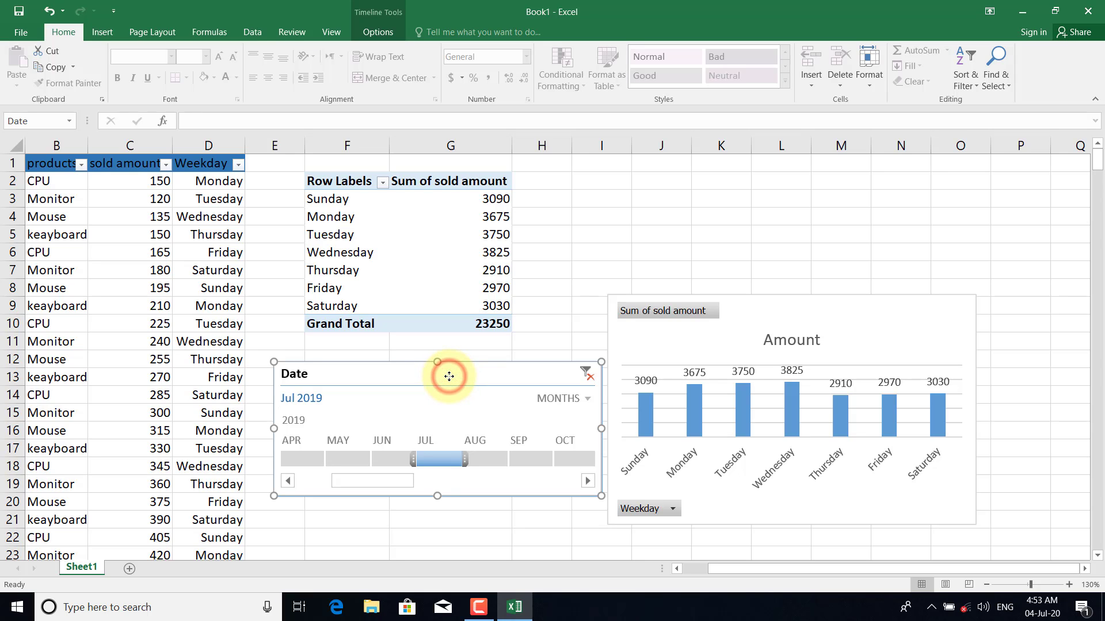
key("Delete")
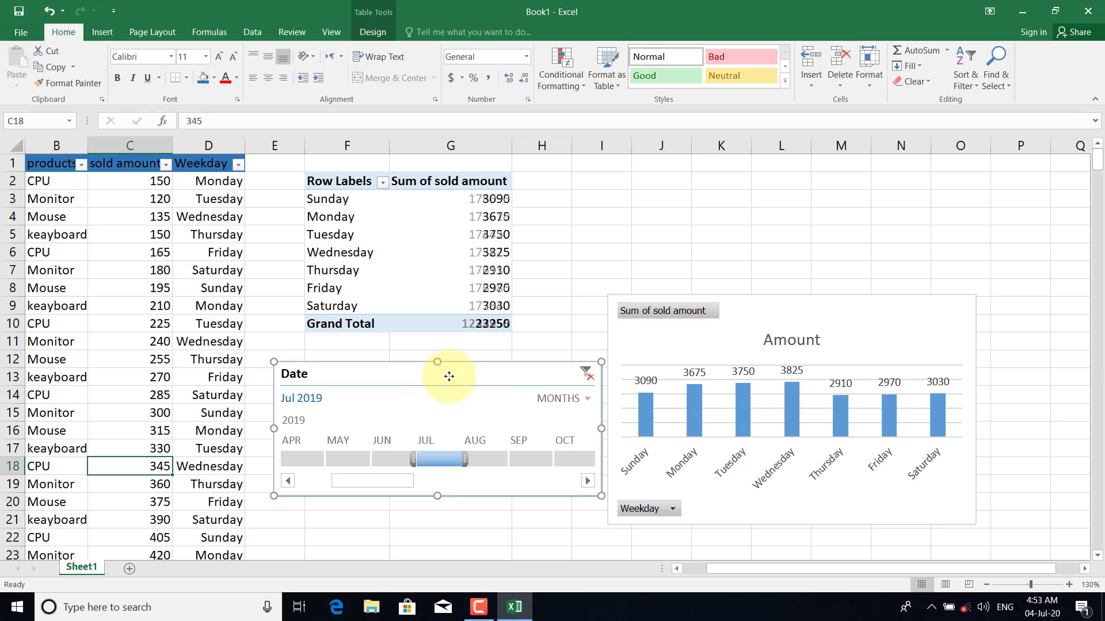
left_click(366, 32)
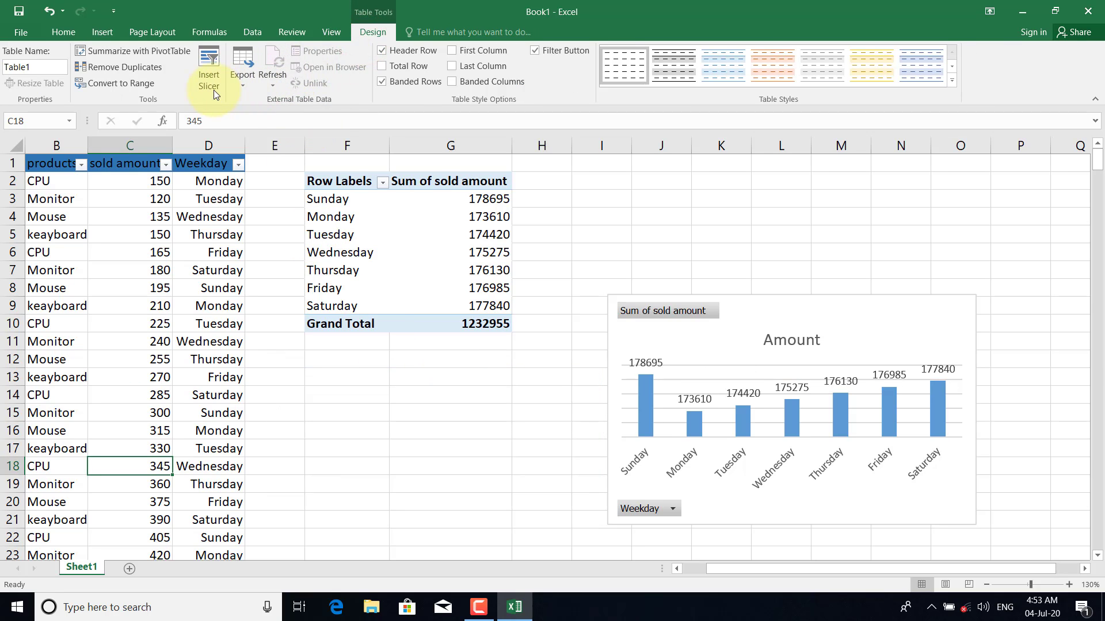
left_click(212, 74)
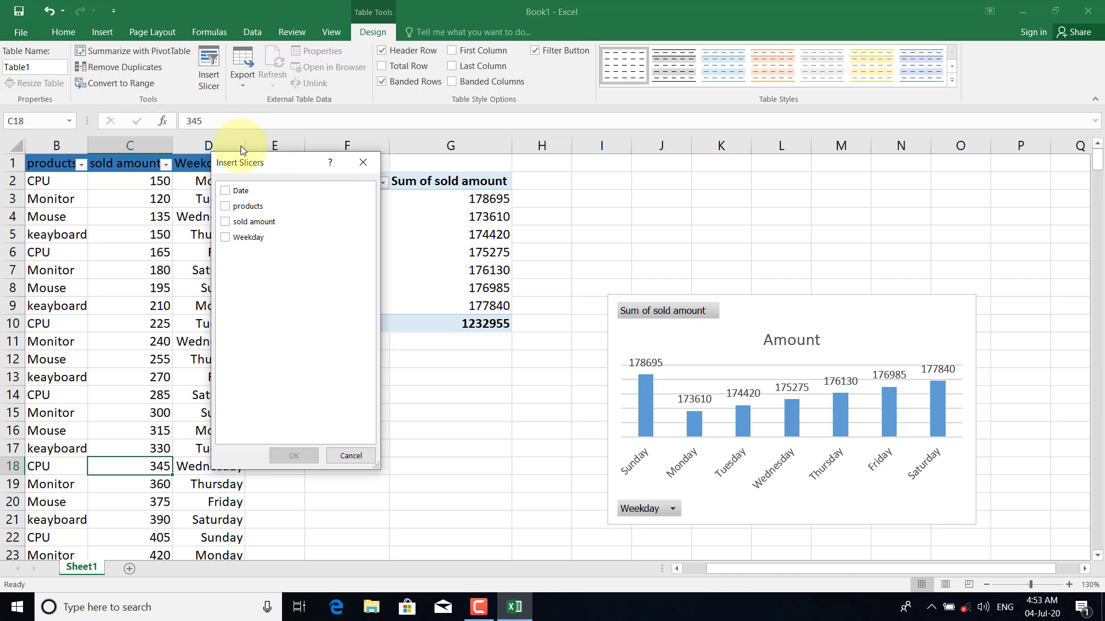
Step: Add a products slicer for Table1 listing CPU, keayboard, Monitor and Mouse
mouse_move(253, 164)
left_mouse_down()
mouse_move(359, 253)
mouse_move(349, 243)
left_mouse_up()
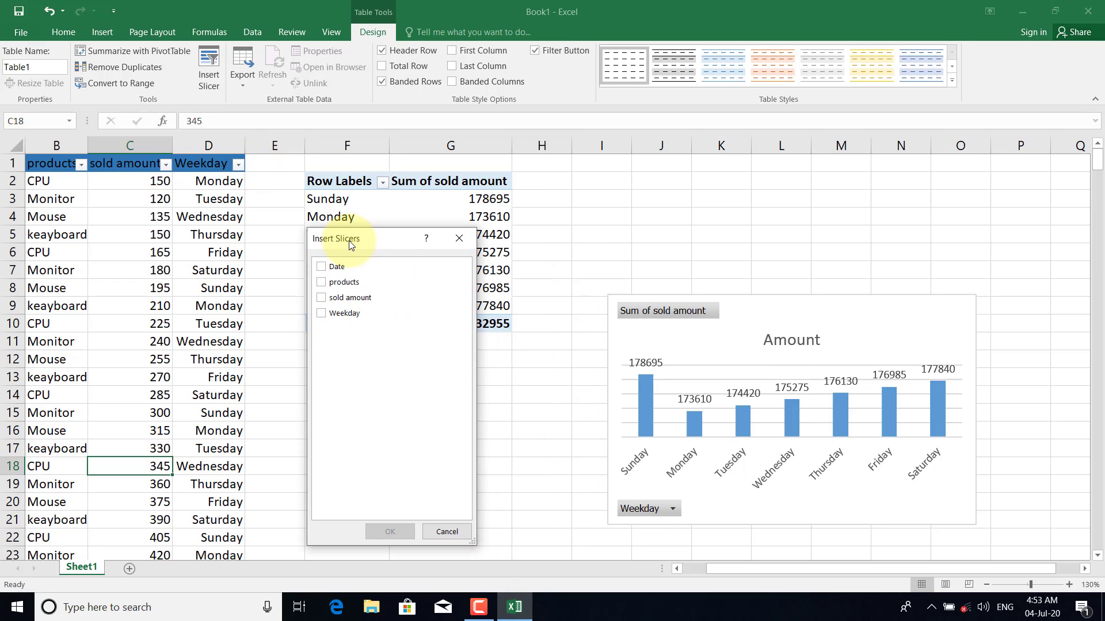
left_click(322, 282)
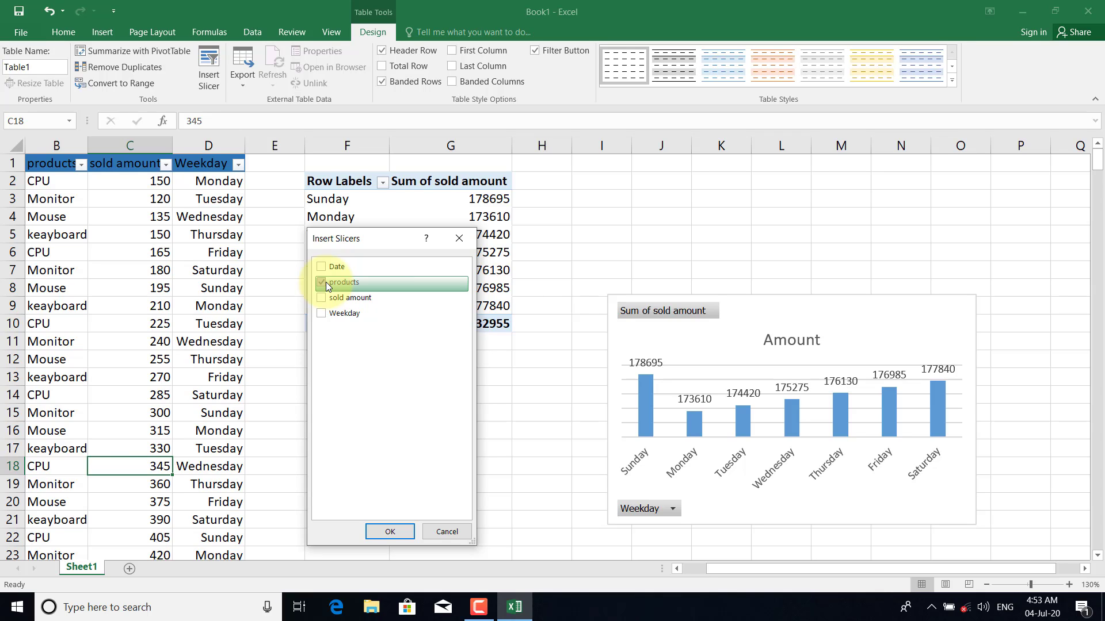
left_click(384, 532)
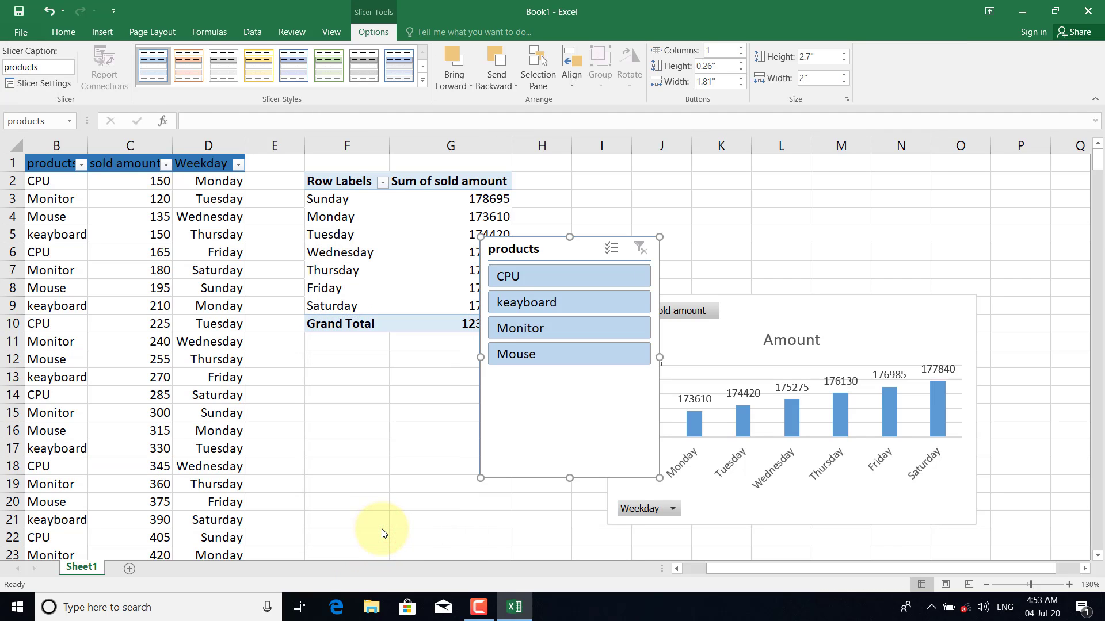
Step: Place the products slicer below the PivotTable, enable Multi-Select, and exclude CPU and keayboard
left_click_drag(575, 249, 442, 357)
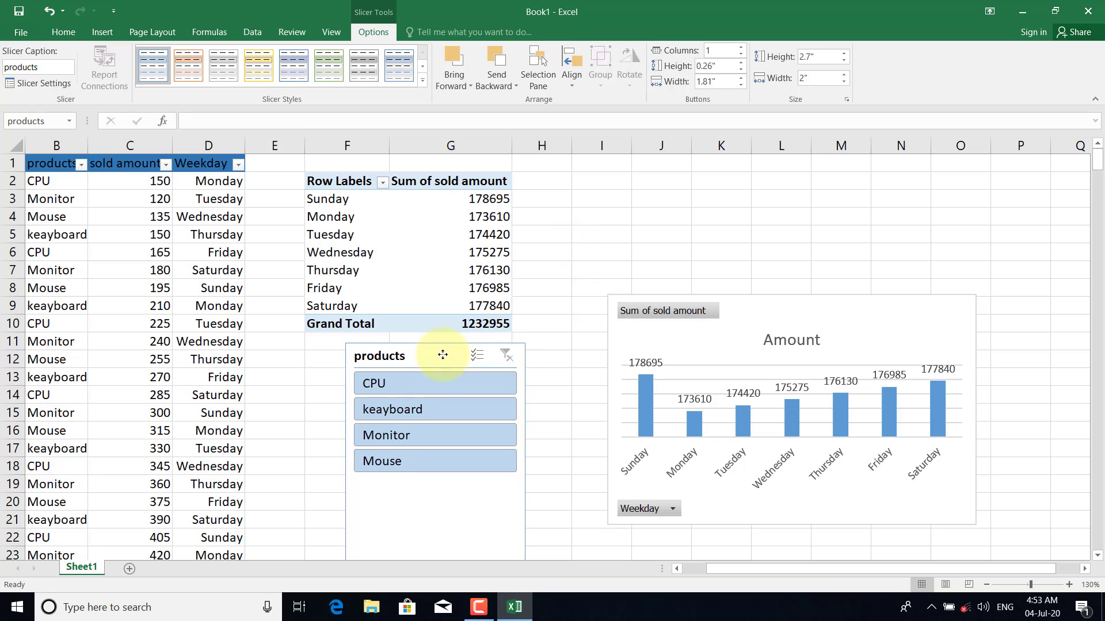
left_click(483, 353)
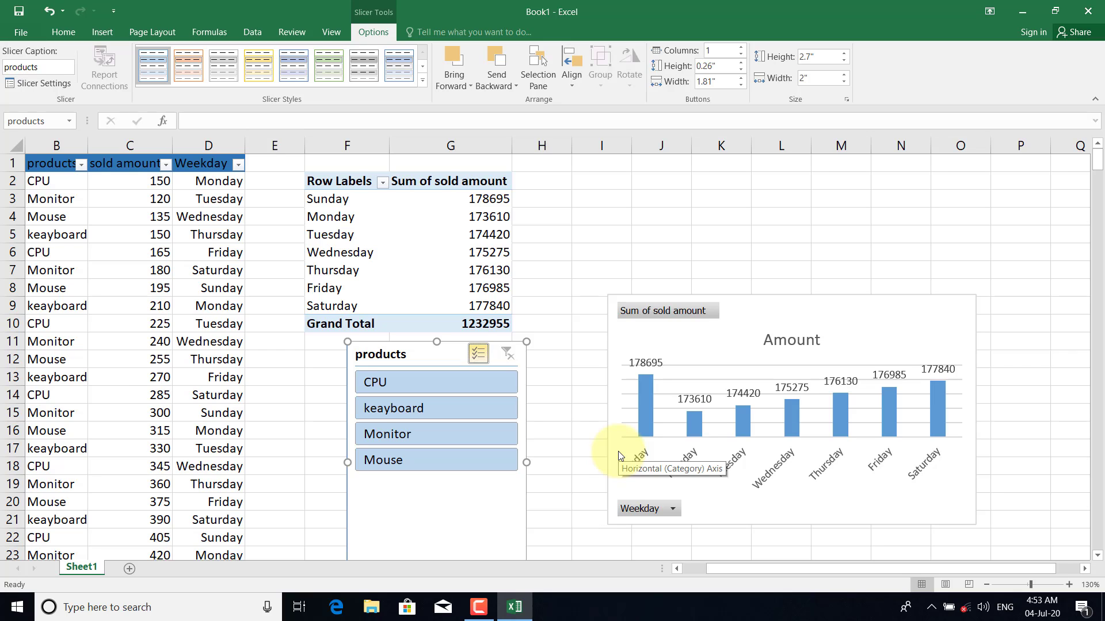
left_click(401, 384)
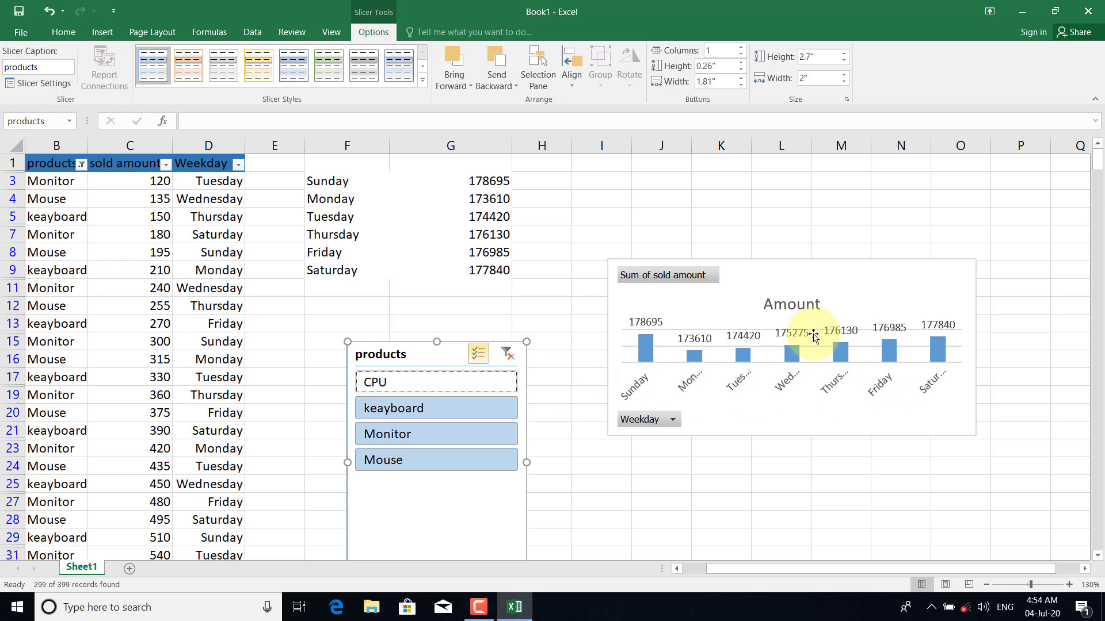
left_click(492, 405)
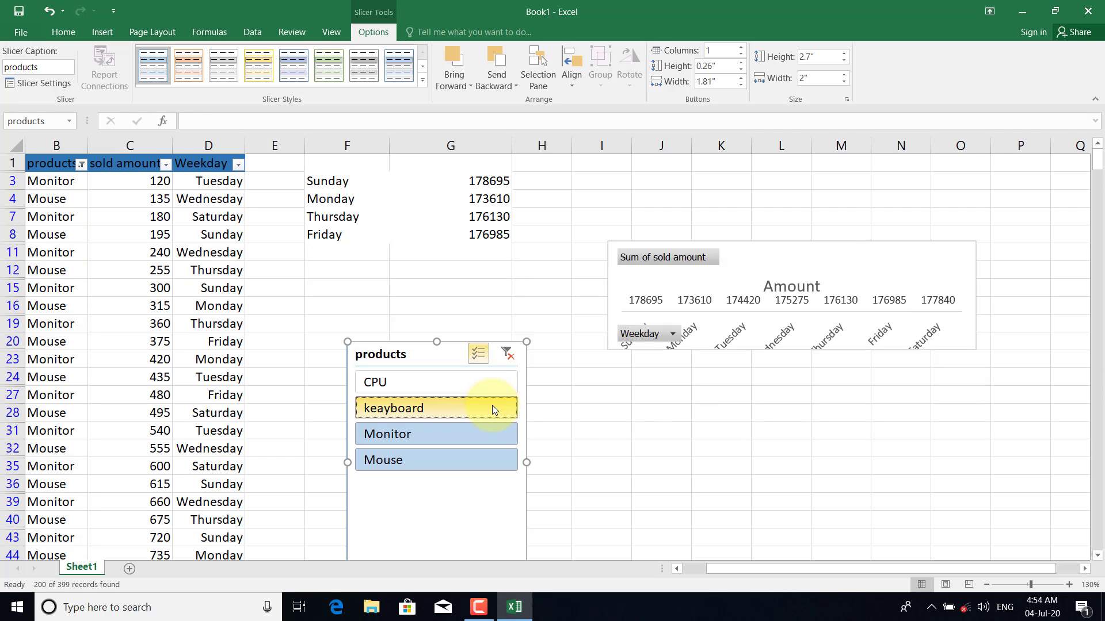
Step: Stretch the PivotChart taller by extending its bottom edge
left_click(797, 340)
left_click_drag(791, 351, 786, 441)
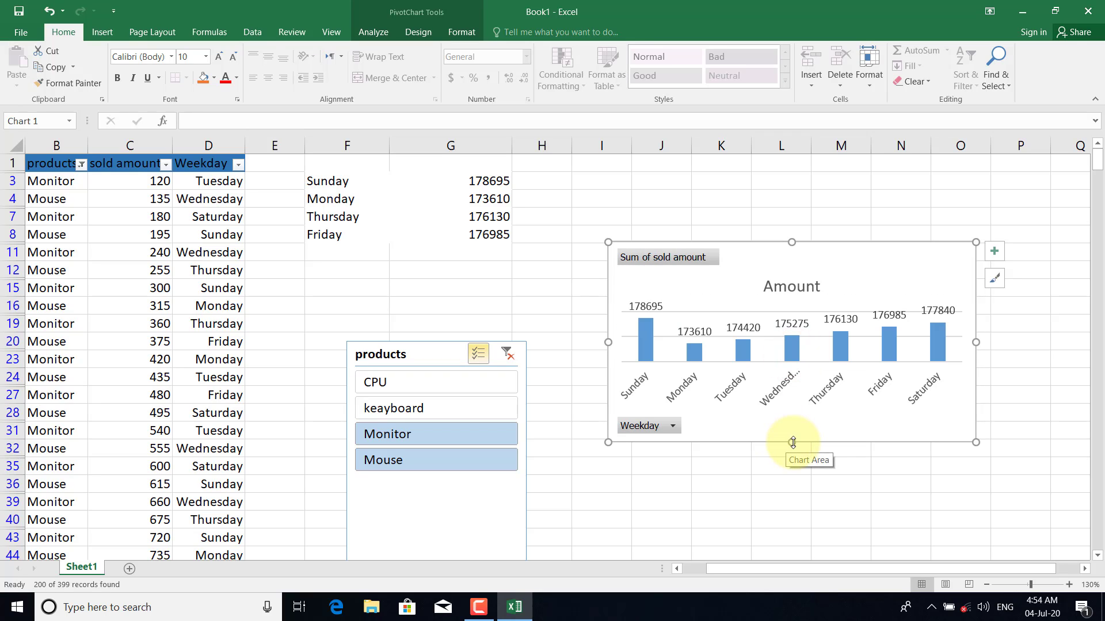
left_click_drag(792, 443, 792, 475)
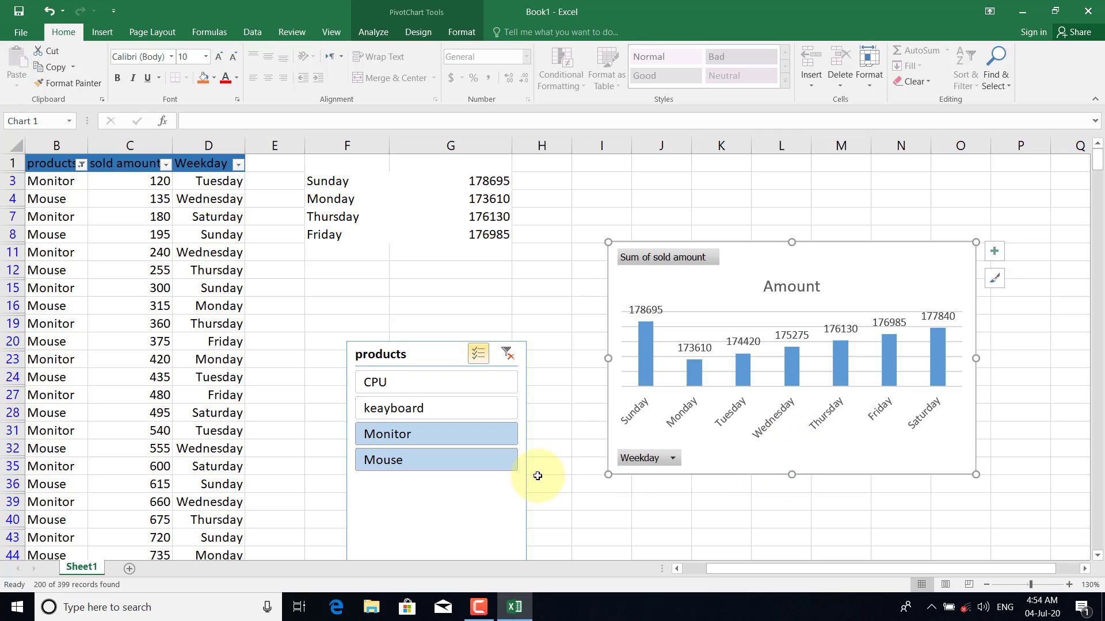
Step: Test excluding Monitor and keayboard, clear the products filter, and shift the slicer left
left_click(481, 437)
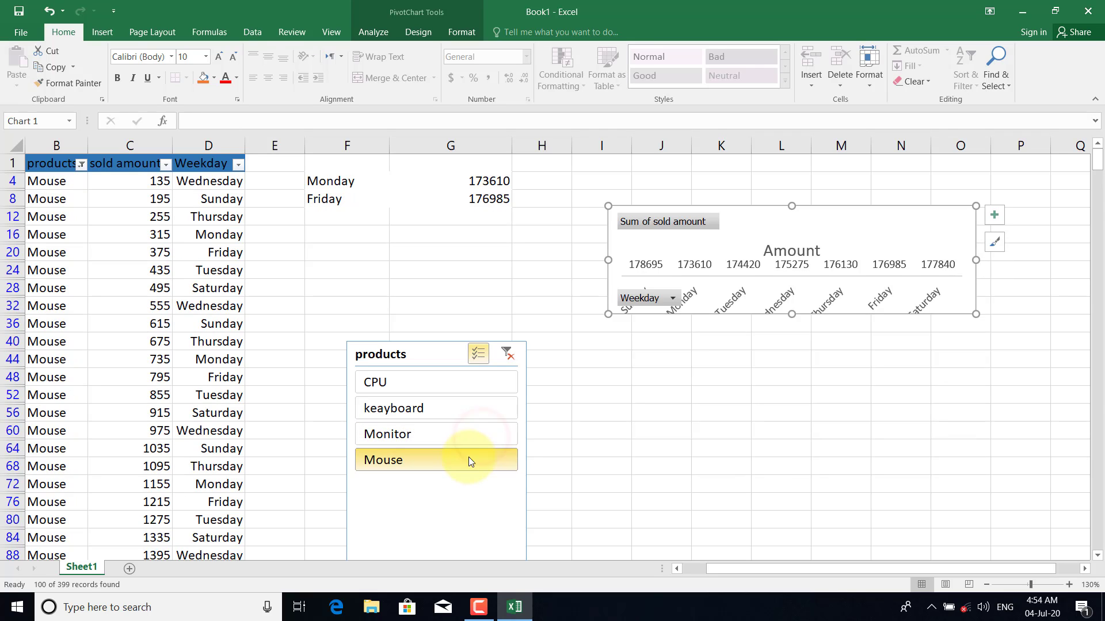
left_click(466, 460)
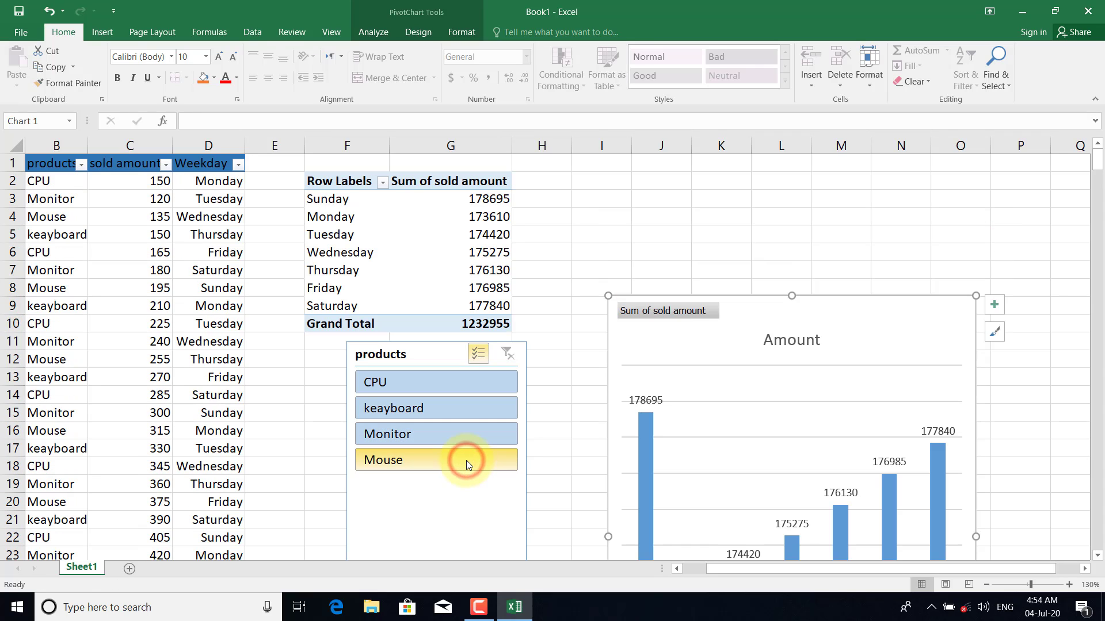
left_click(455, 408)
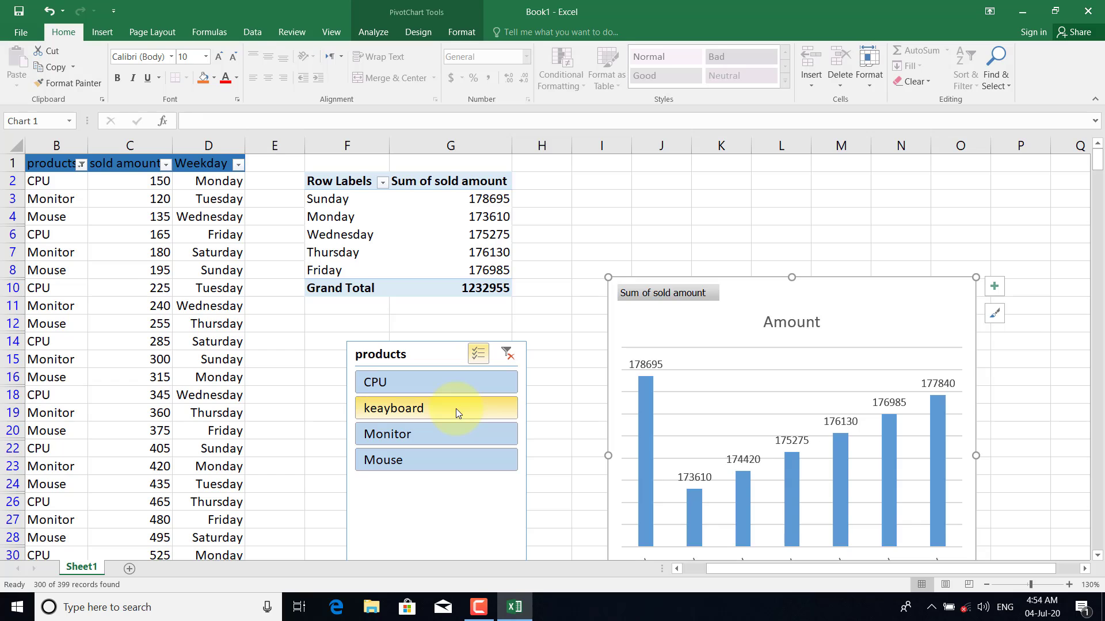
left_click(507, 354)
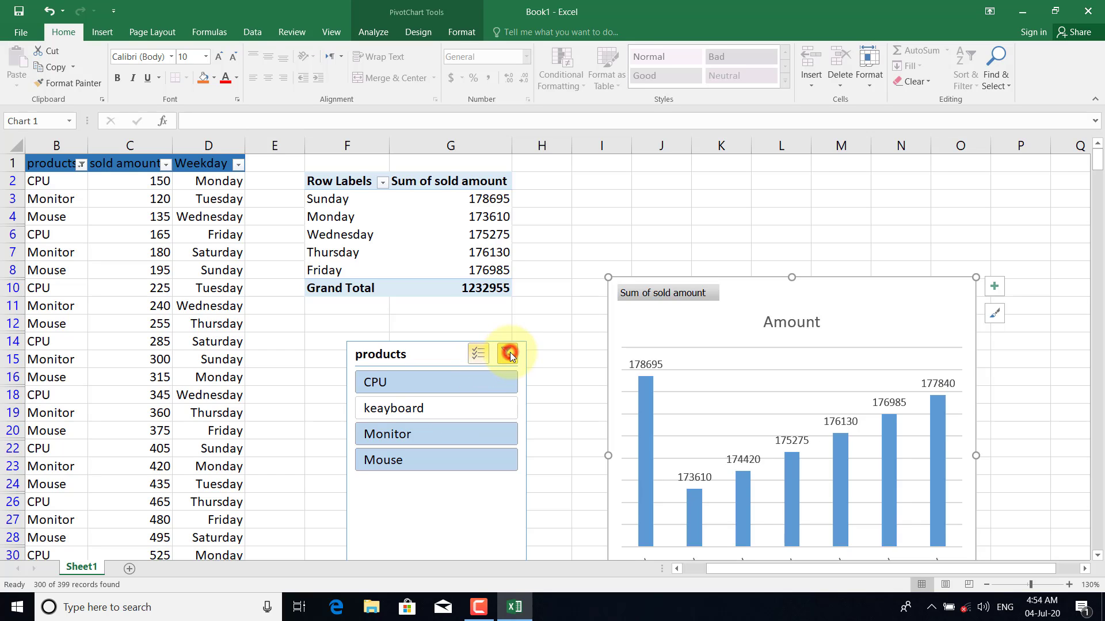
left_click(431, 358)
left_click_drag(430, 359, 367, 369)
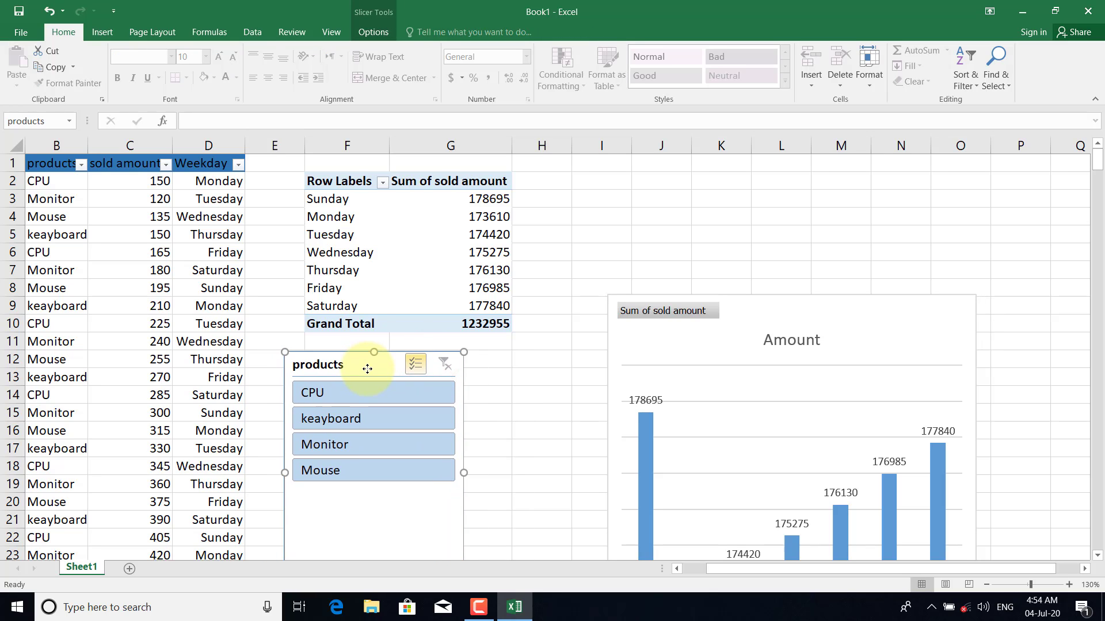
Step: Delete the products slicer, move the PivotChart up, and cancel an attempted timeline insert
key("Delete")
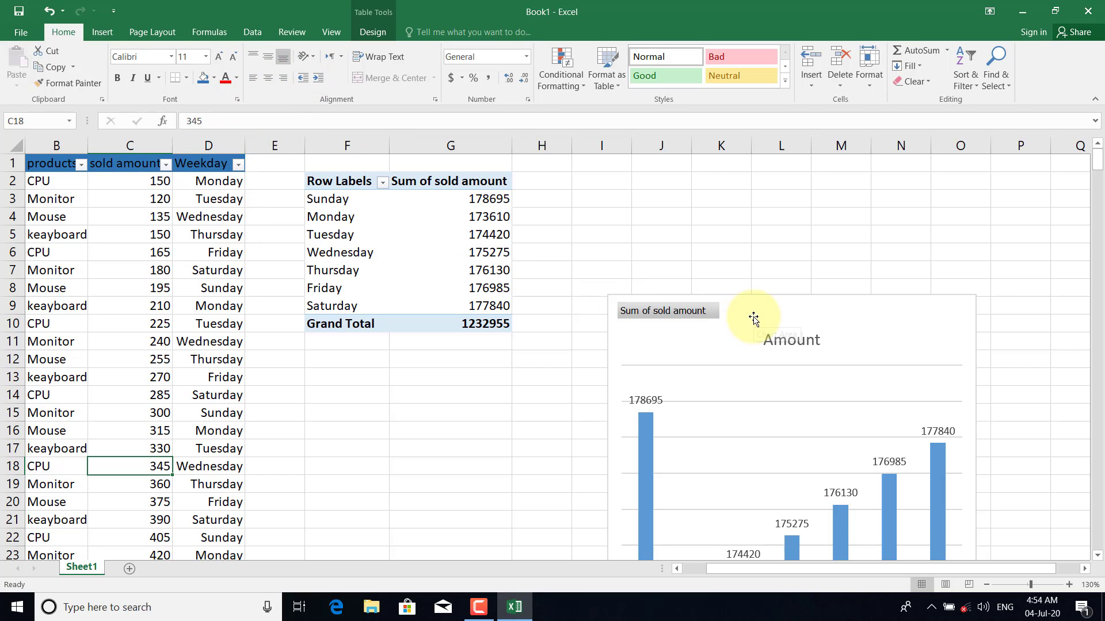
mouse_move(753, 316)
left_mouse_down()
mouse_move(757, 259)
mouse_move(795, 188)
mouse_move(793, 300)
mouse_move(780, 214)
left_mouse_up()
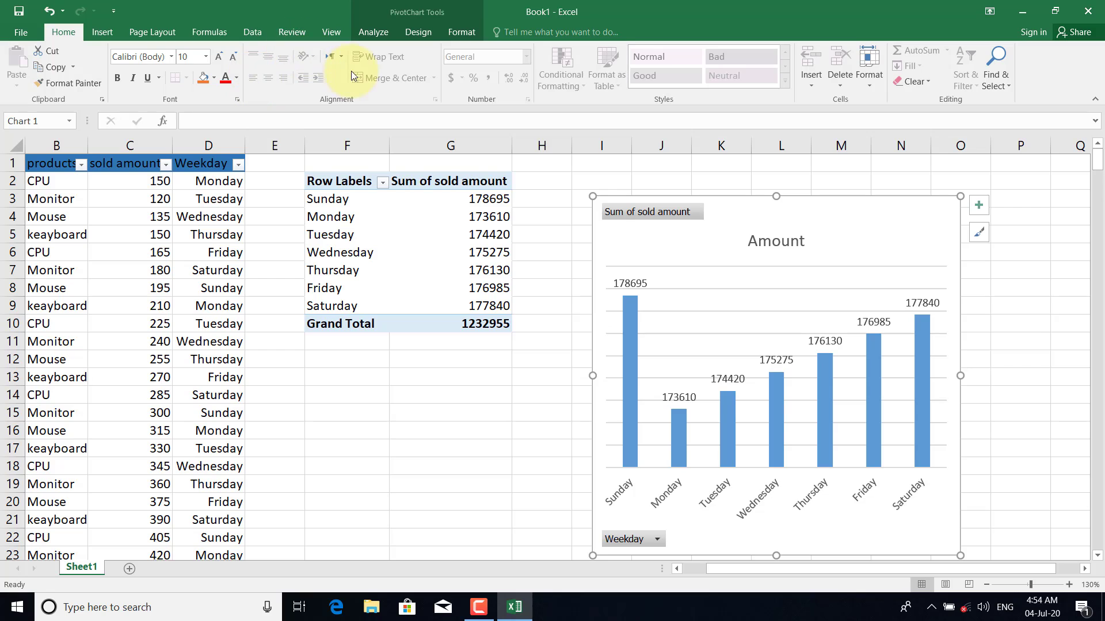
left_click(373, 33)
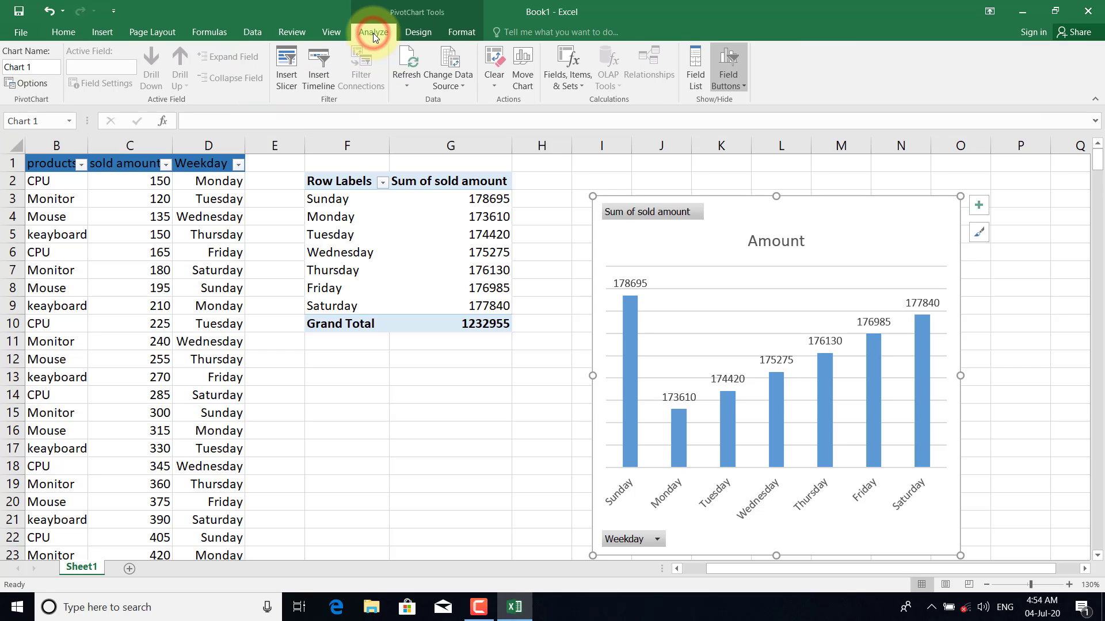
left_click(318, 70)
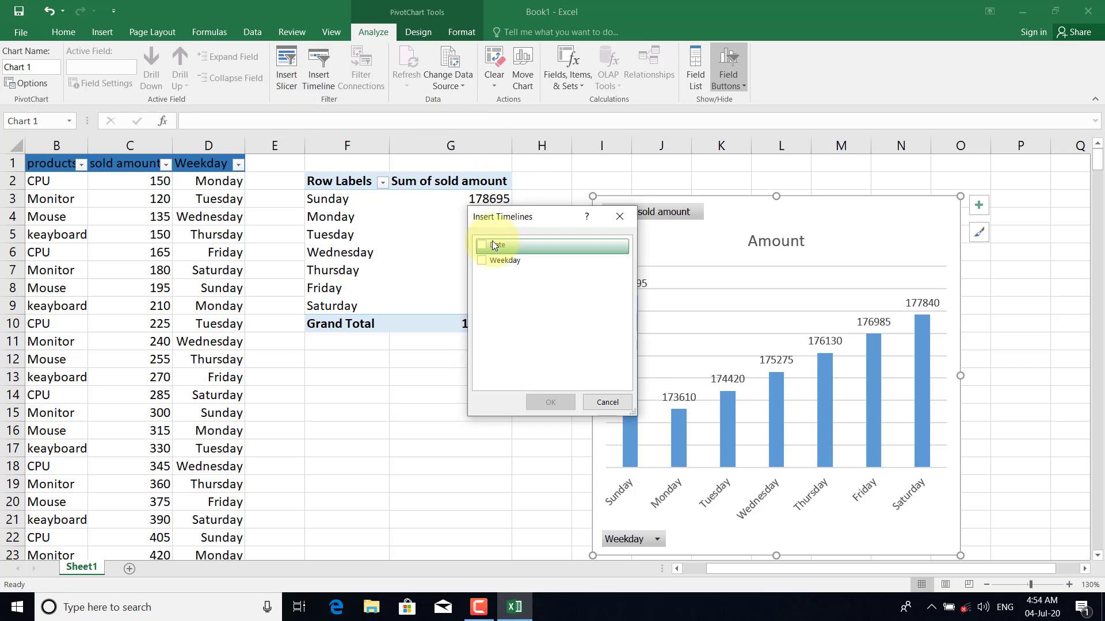
left_click(596, 401)
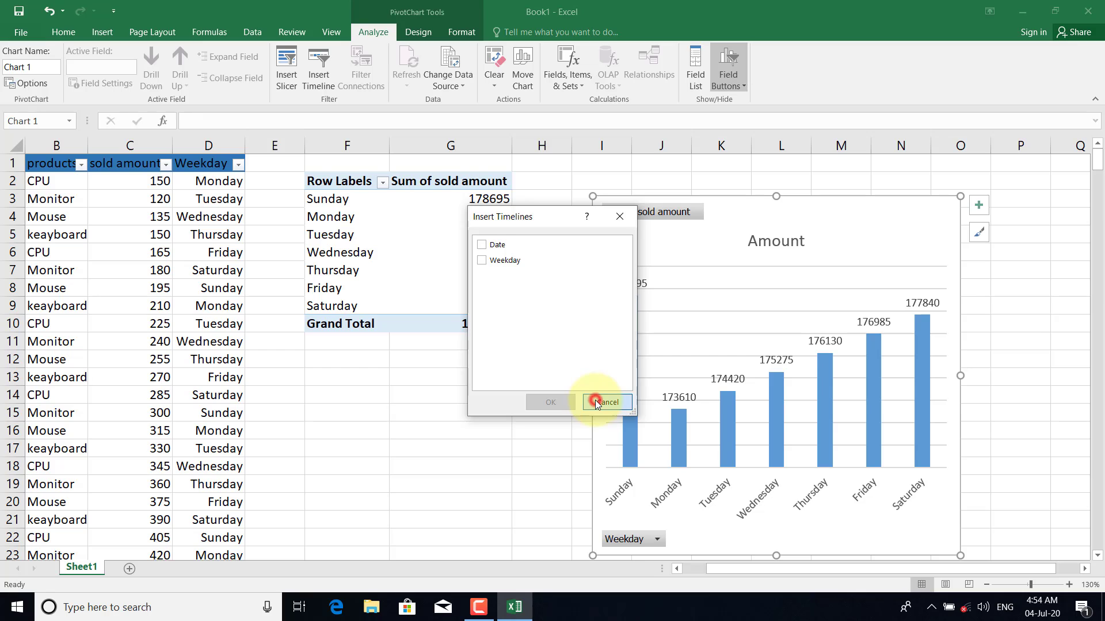
Step: Insert a Date slicer for the pivot from PivotChart Analyze
left_click(286, 66)
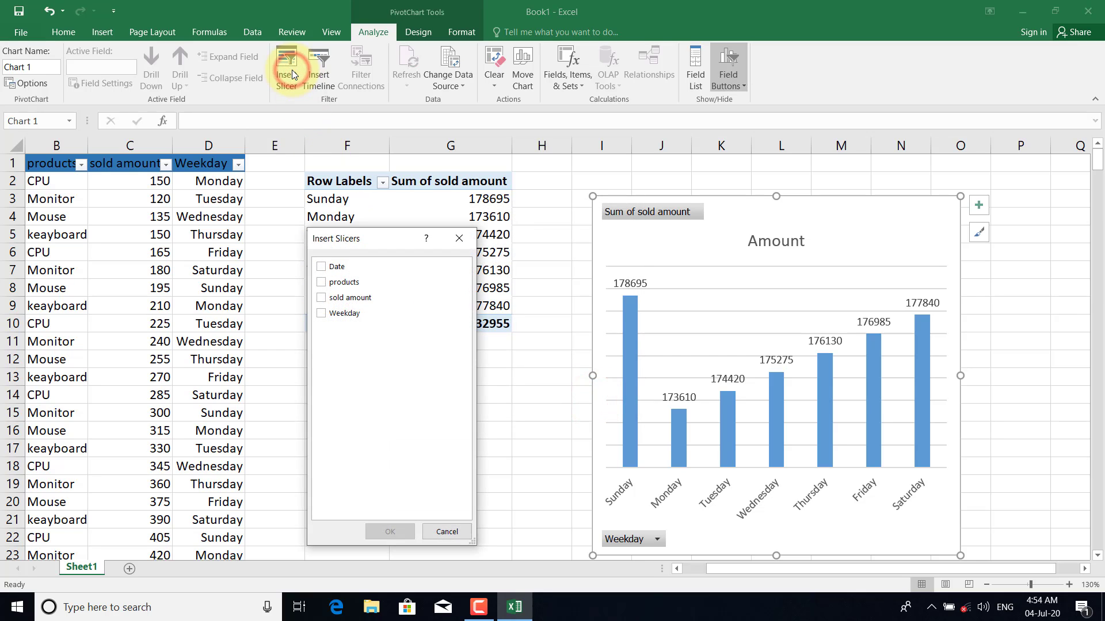
left_click(321, 267)
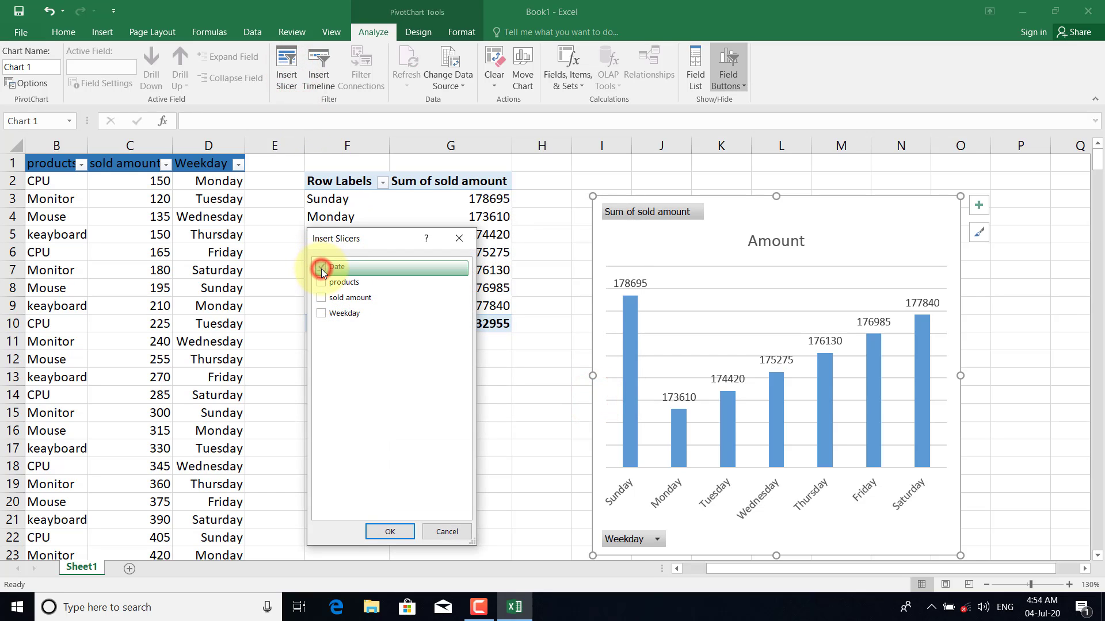
left_click(371, 532)
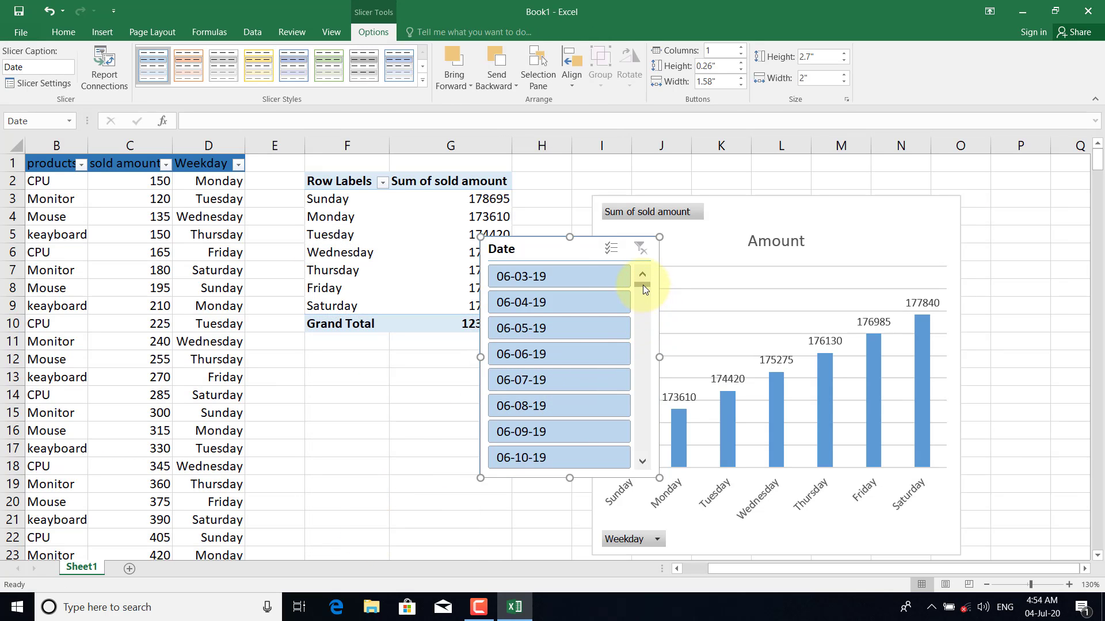
Step: Test the Date slicer on 06-07-19, then clear the filter and select the slicer
left_click_drag(643, 285, 644, 421)
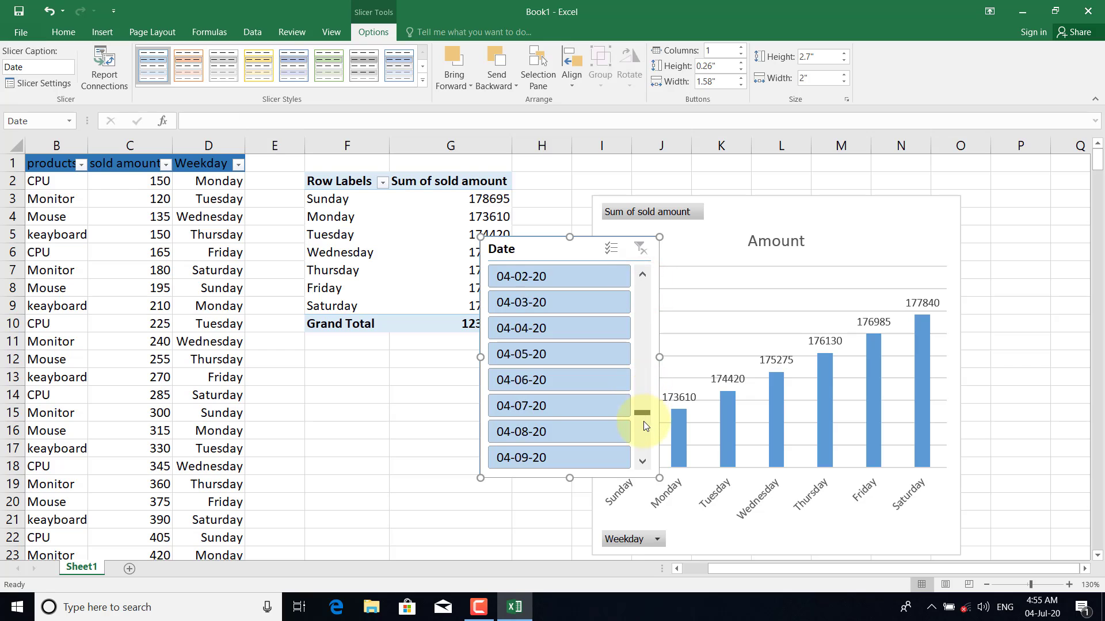
left_click_drag(643, 422, 650, 283)
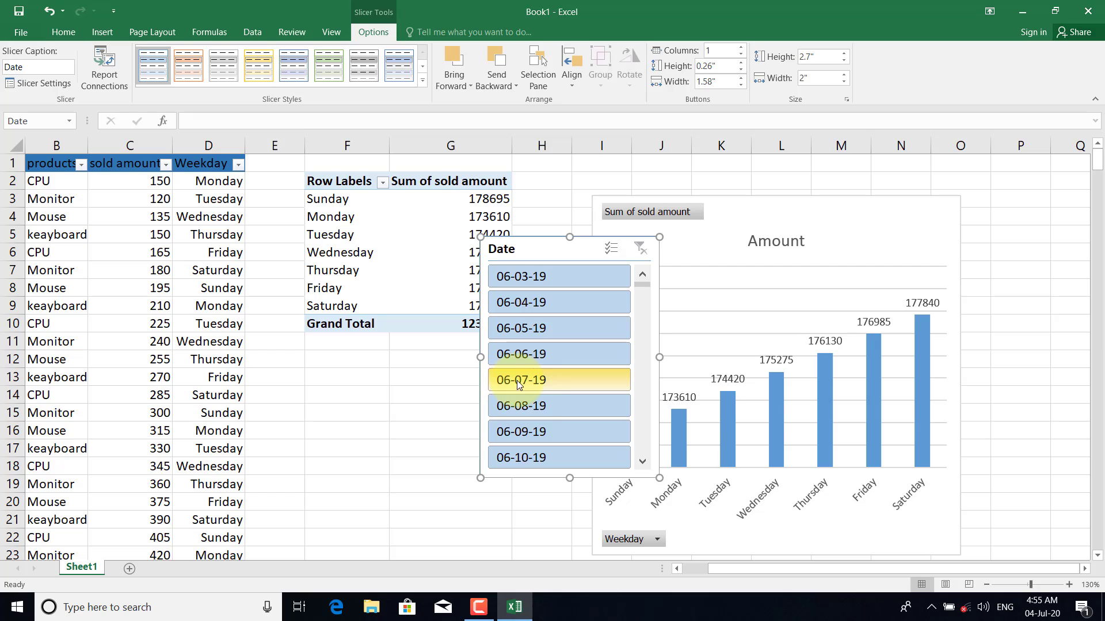
left_click(536, 382)
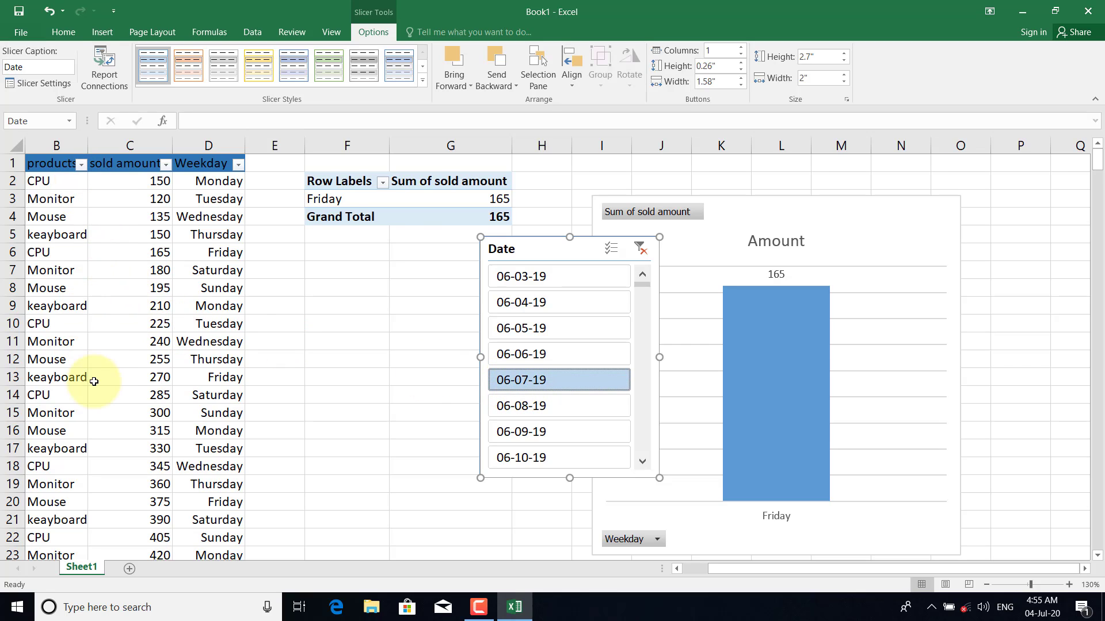
left_click(682, 569)
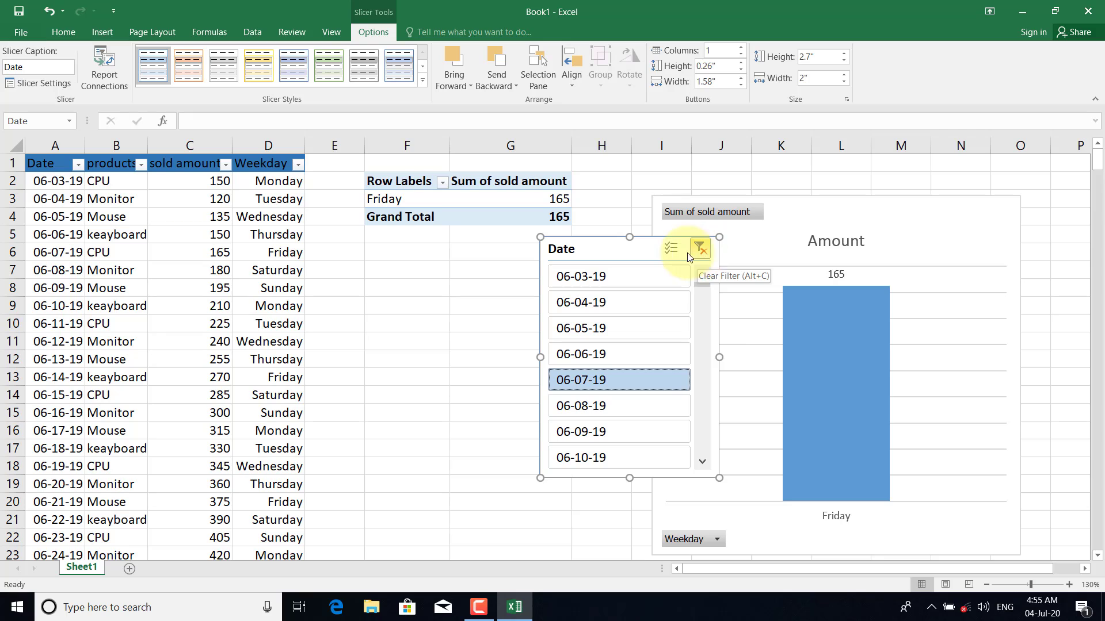
left_click(668, 252)
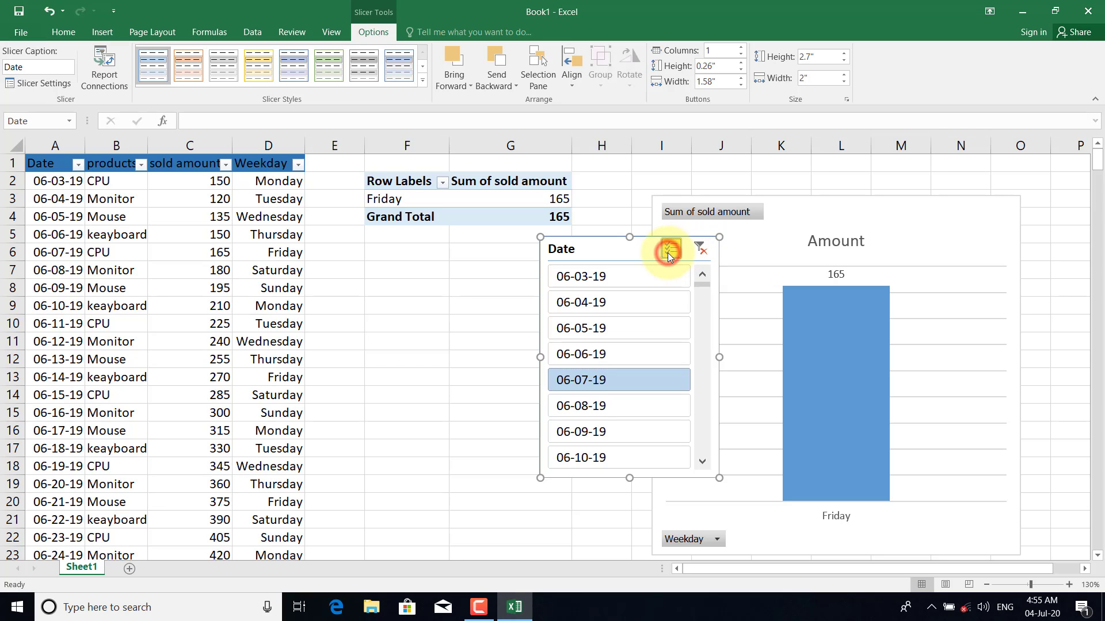
left_click(700, 248)
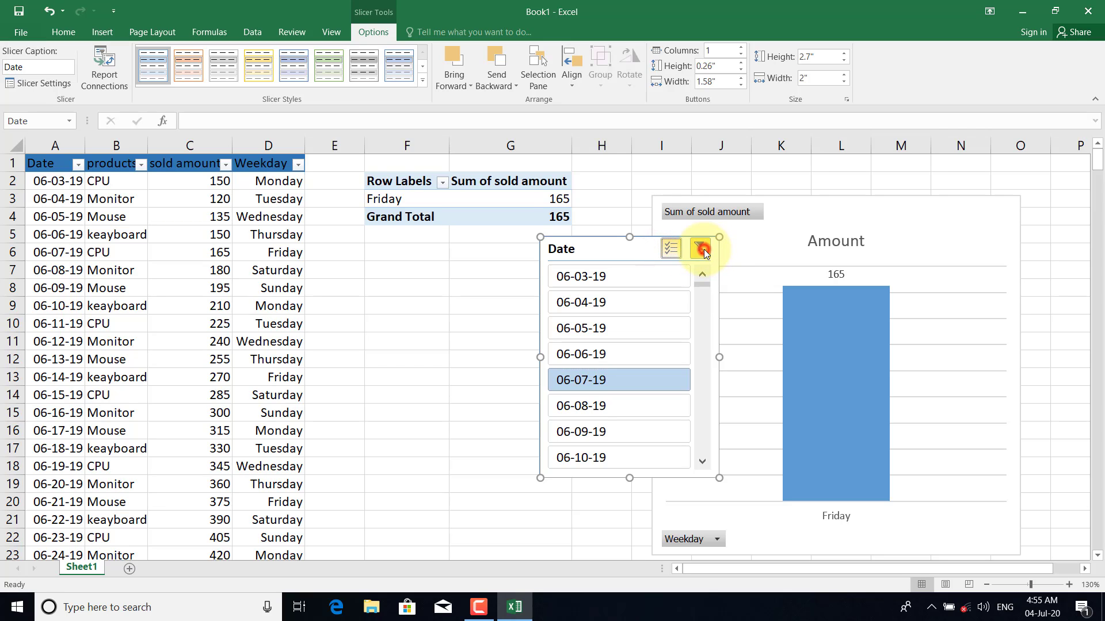
left_click(626, 251)
key("Delete")
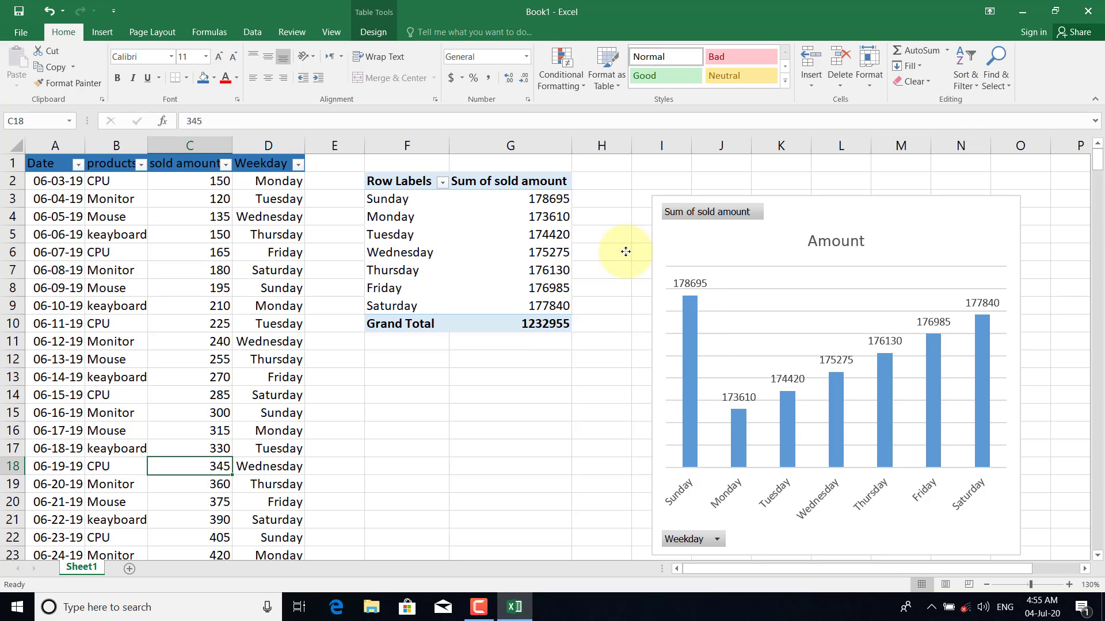
left_click(368, 31)
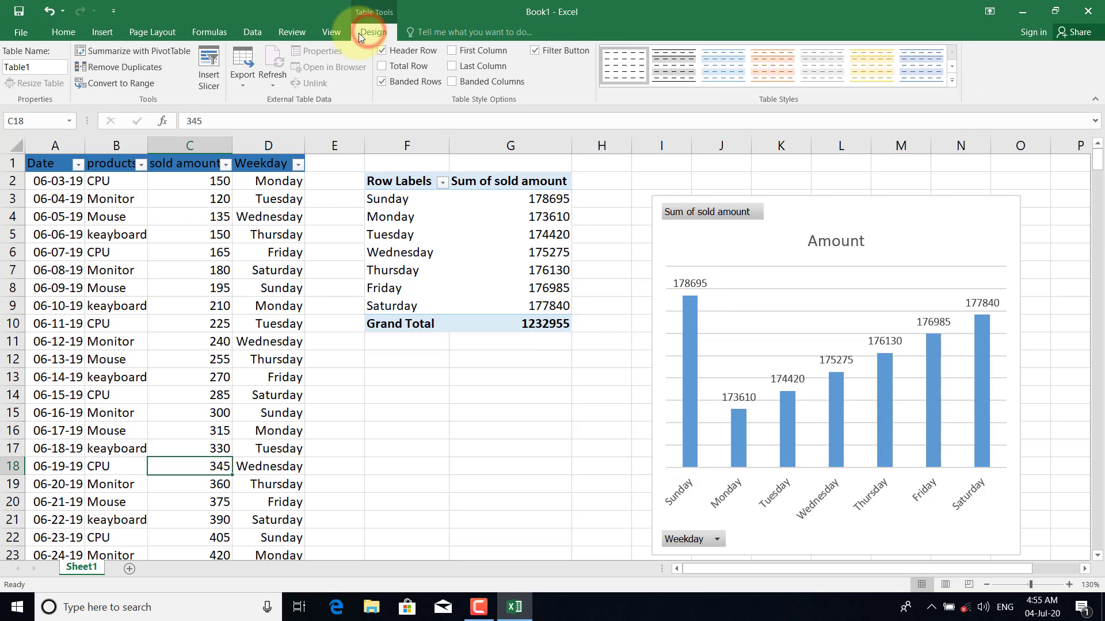
left_click(210, 74)
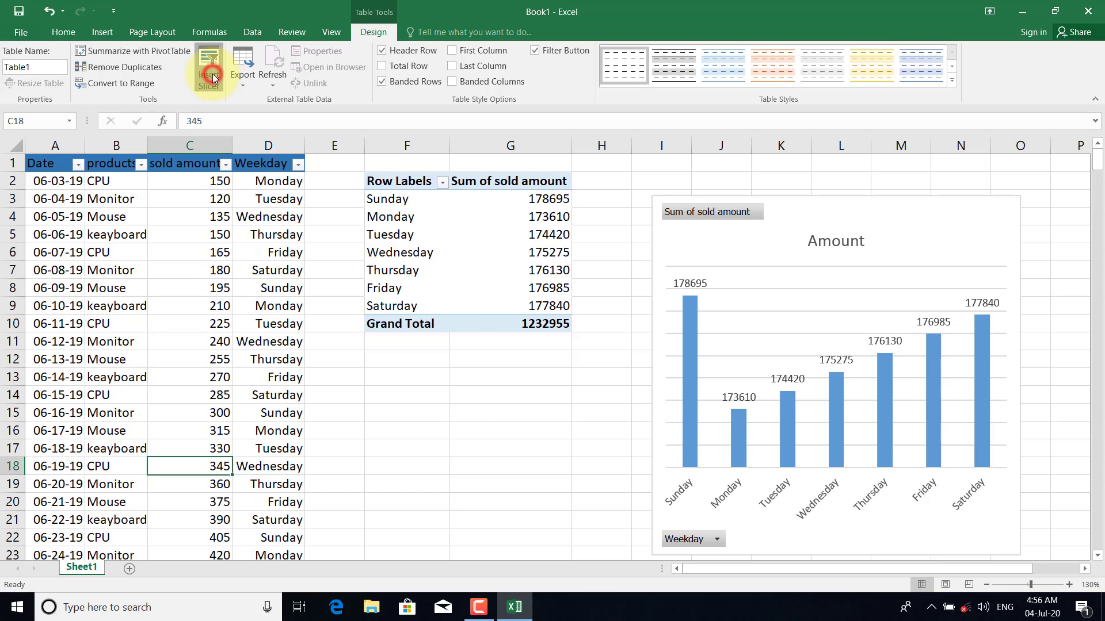
left_click(321, 268)
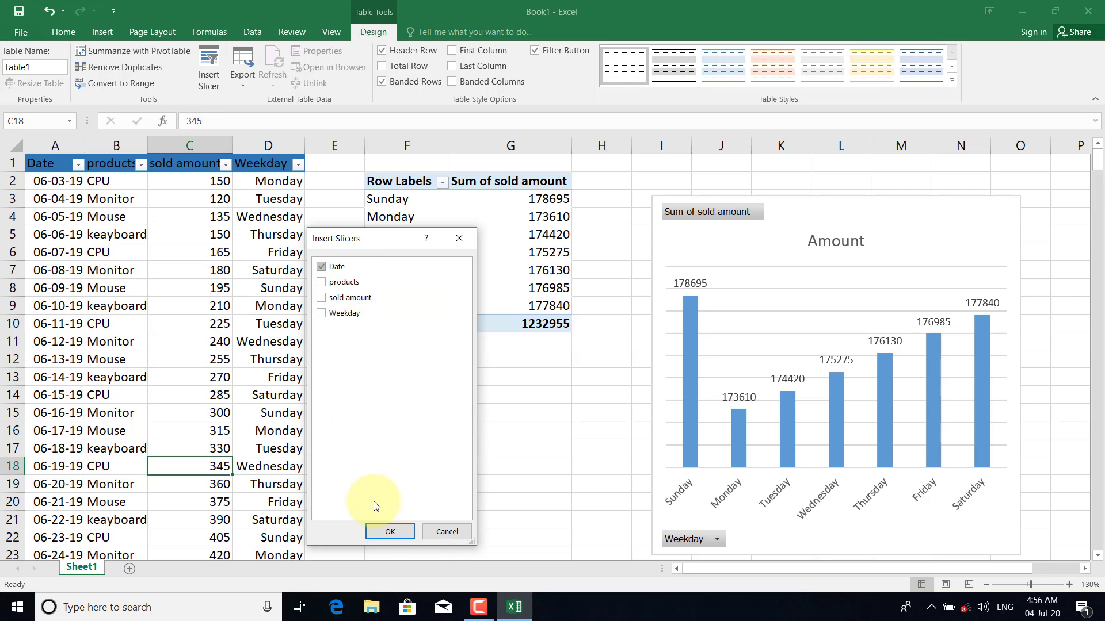
left_click(384, 533)
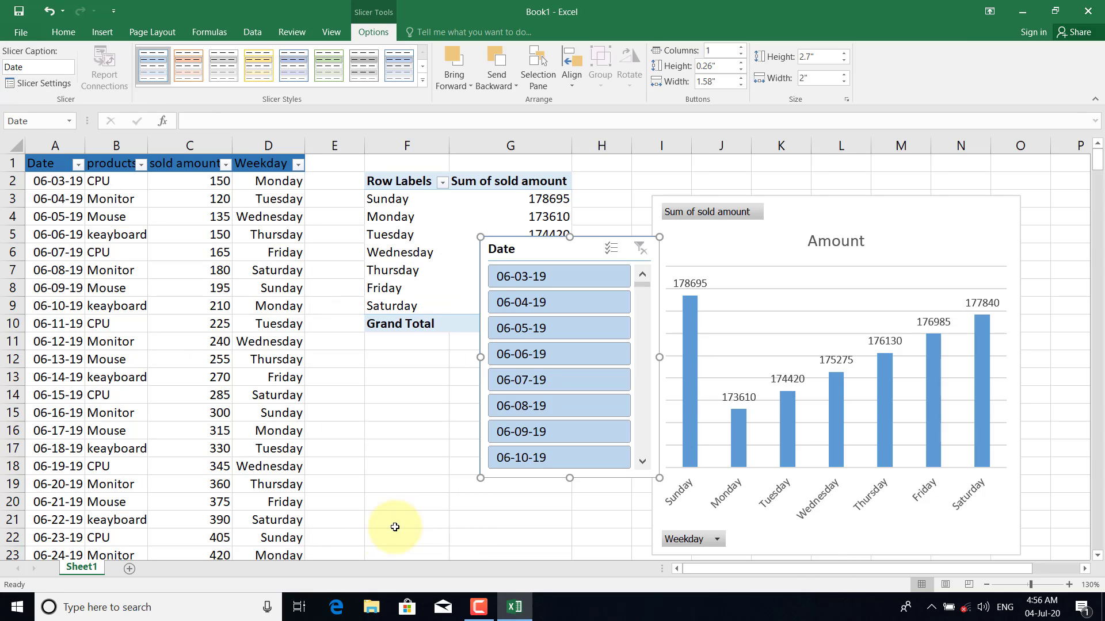
left_click(562, 252)
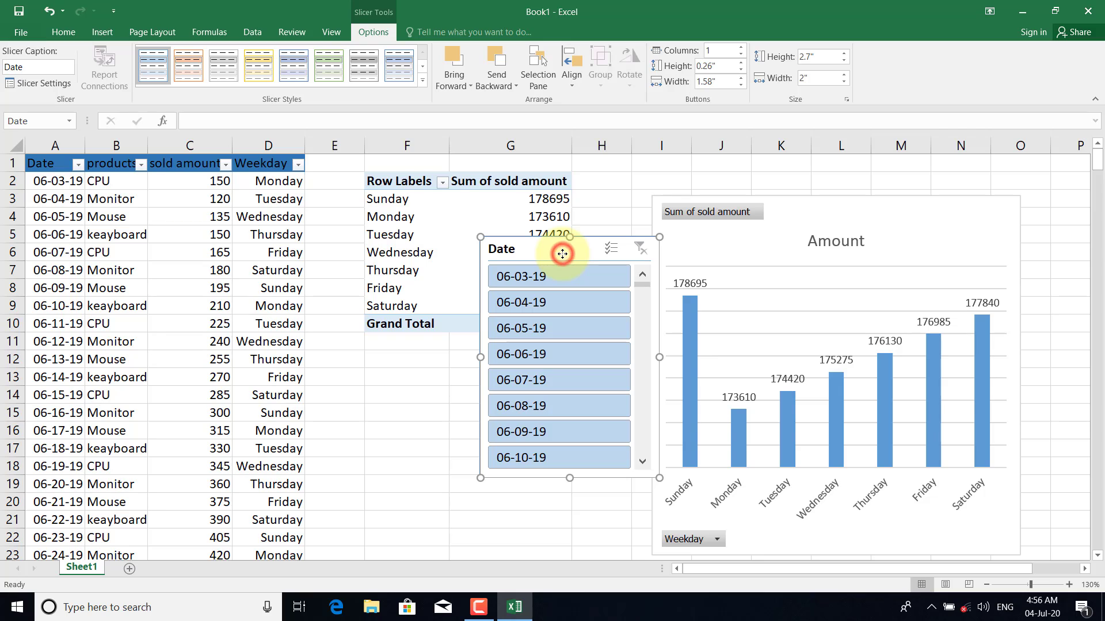
key("Delete")
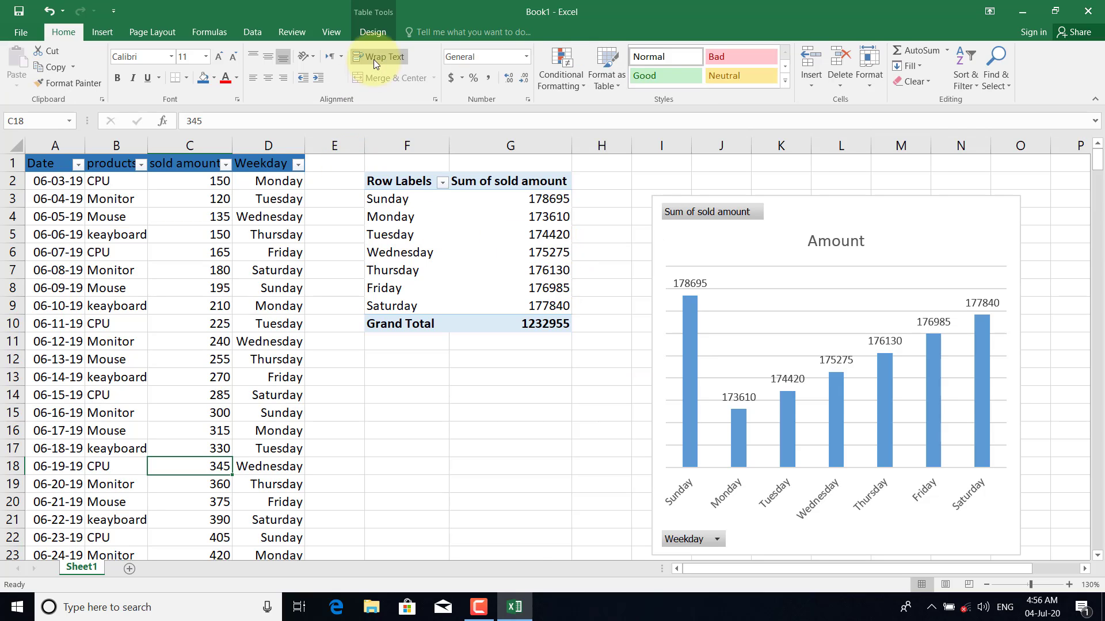
Step: Connect a Date timeline to the PivotTable and place it just below the pivot
left_click(365, 33)
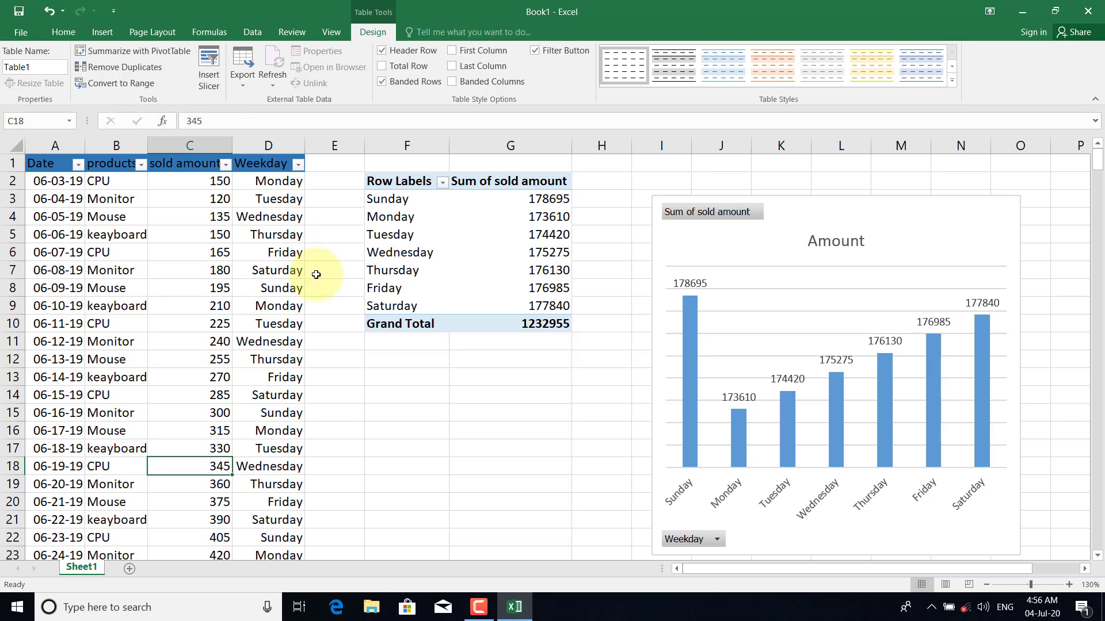
left_click(480, 272)
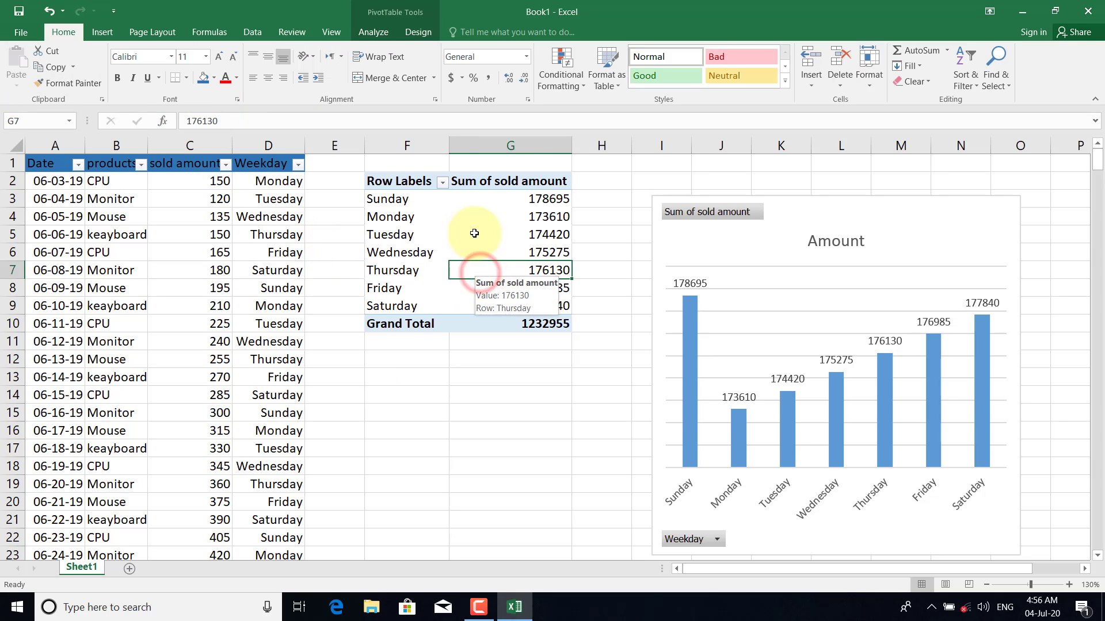
left_click(378, 33)
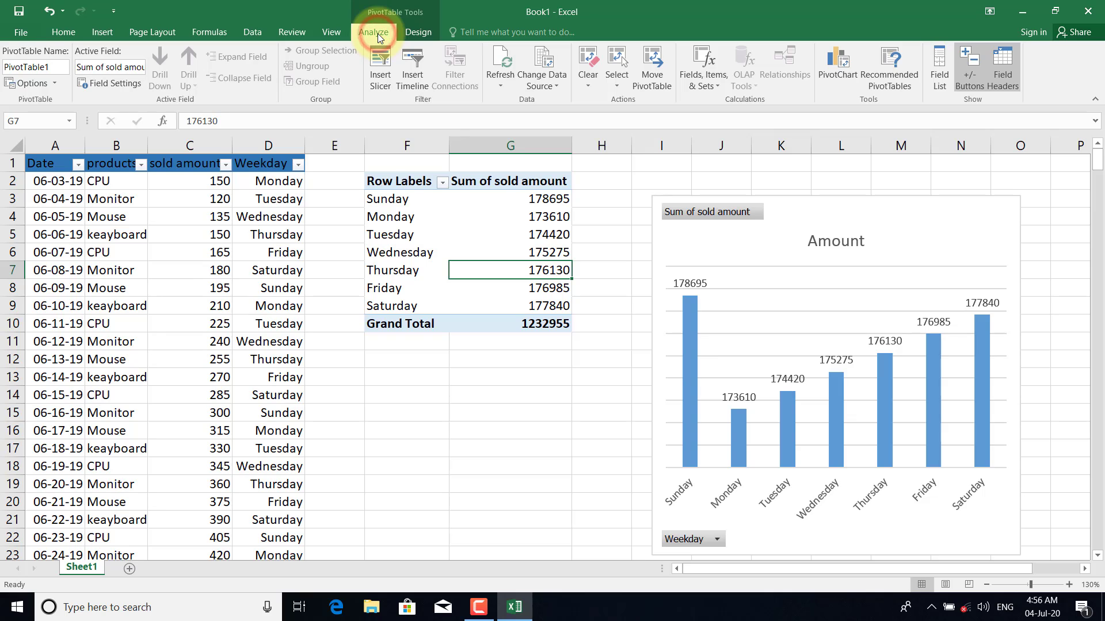
left_click(407, 75)
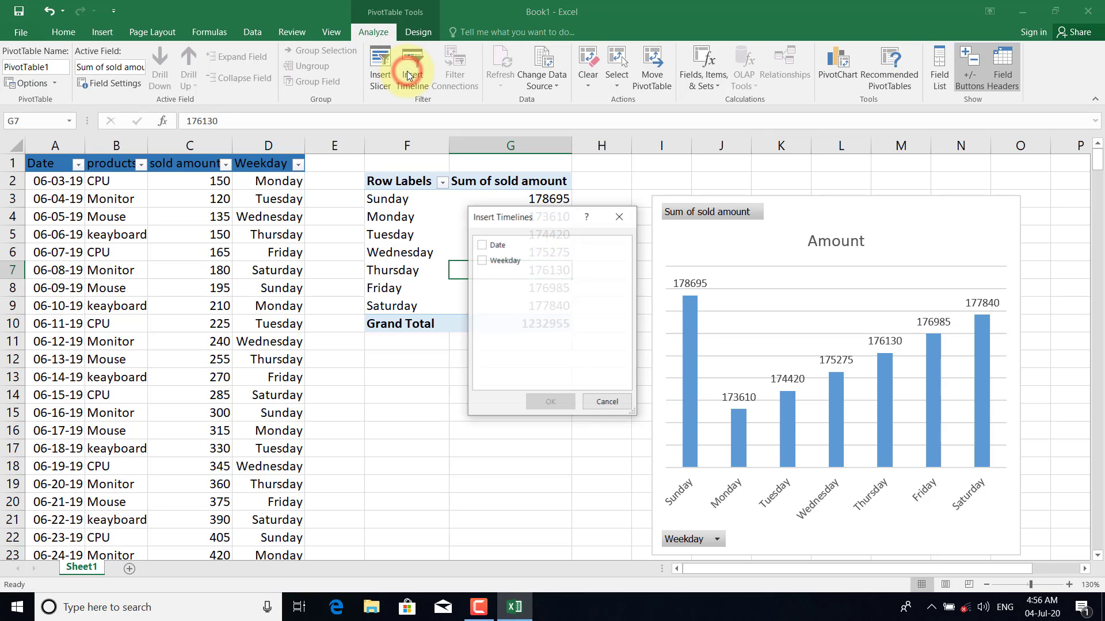
left_click(482, 247)
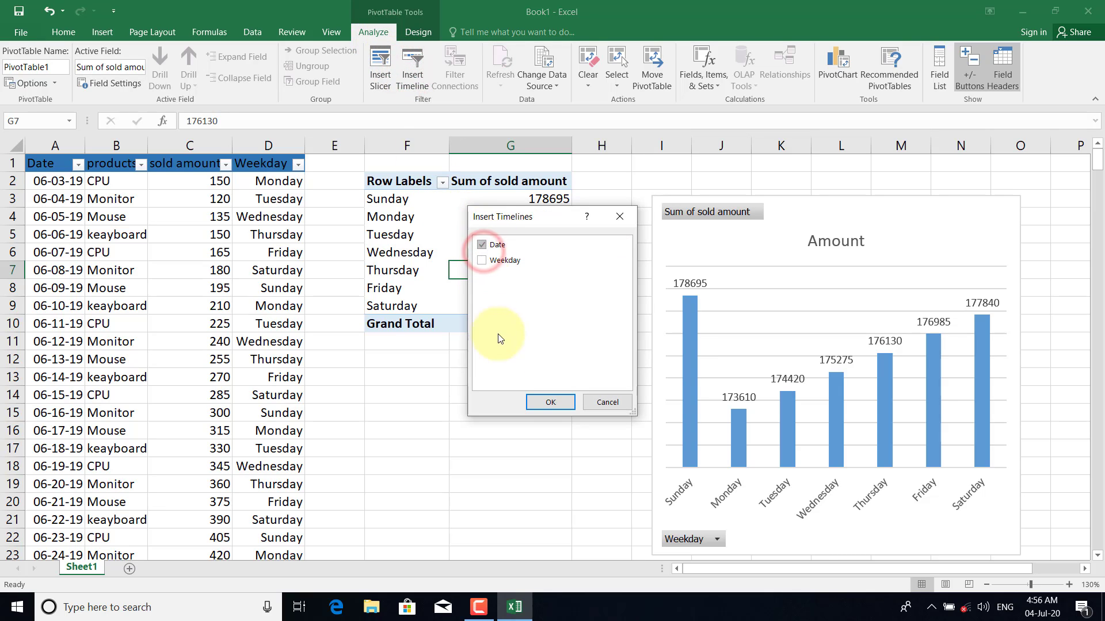
left_click(533, 405)
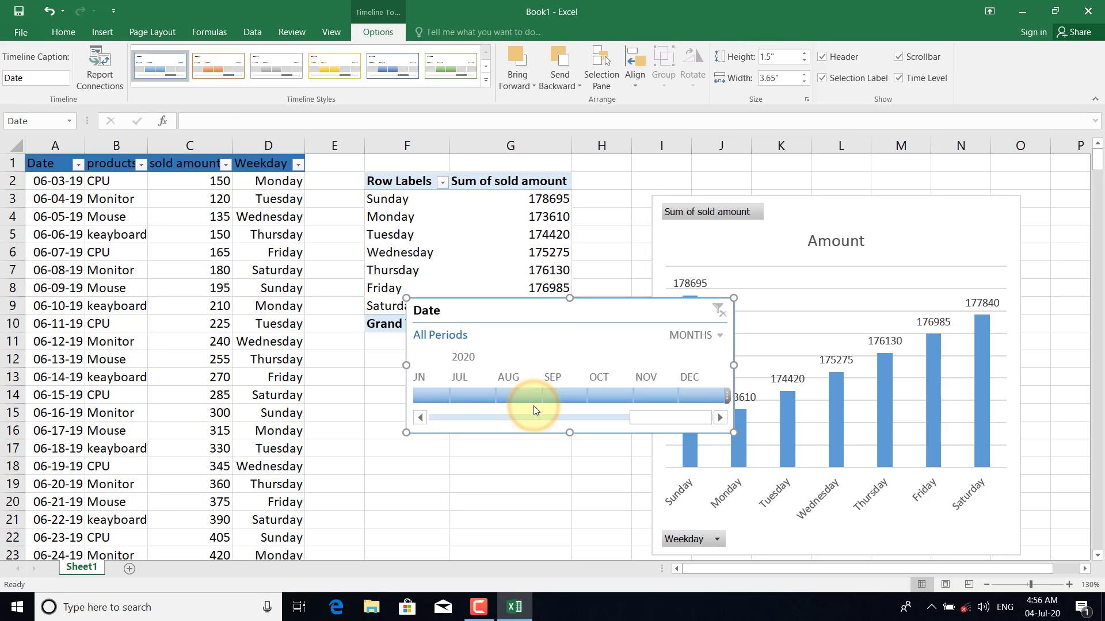
left_click_drag(522, 311, 432, 366)
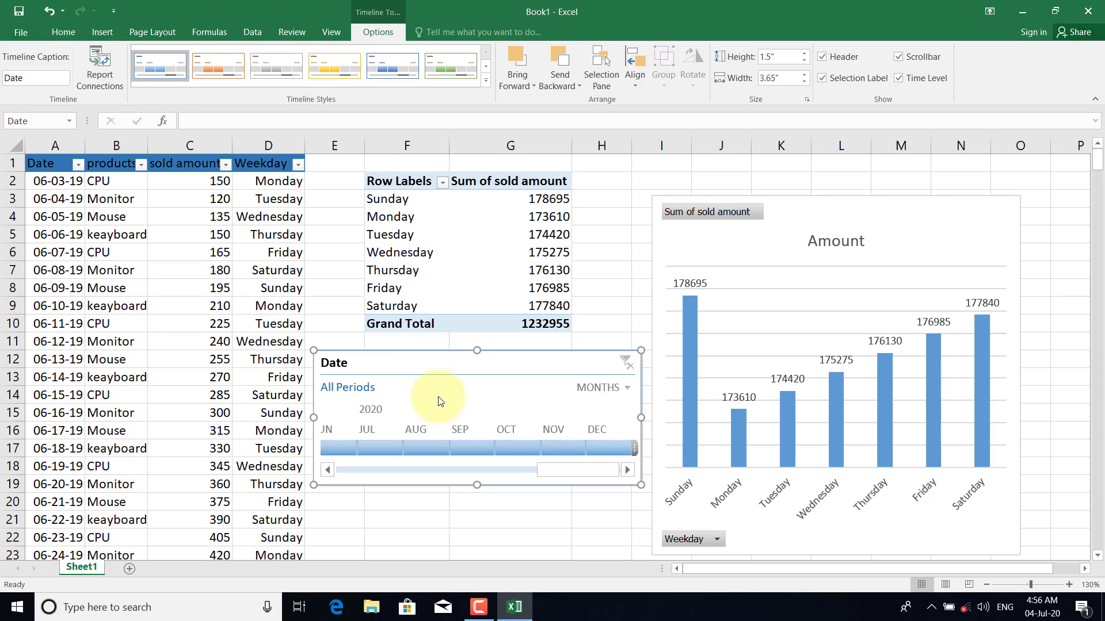
Step: Try timeline filters on September and November 2020, then June, January and February 2019
left_click(461, 432)
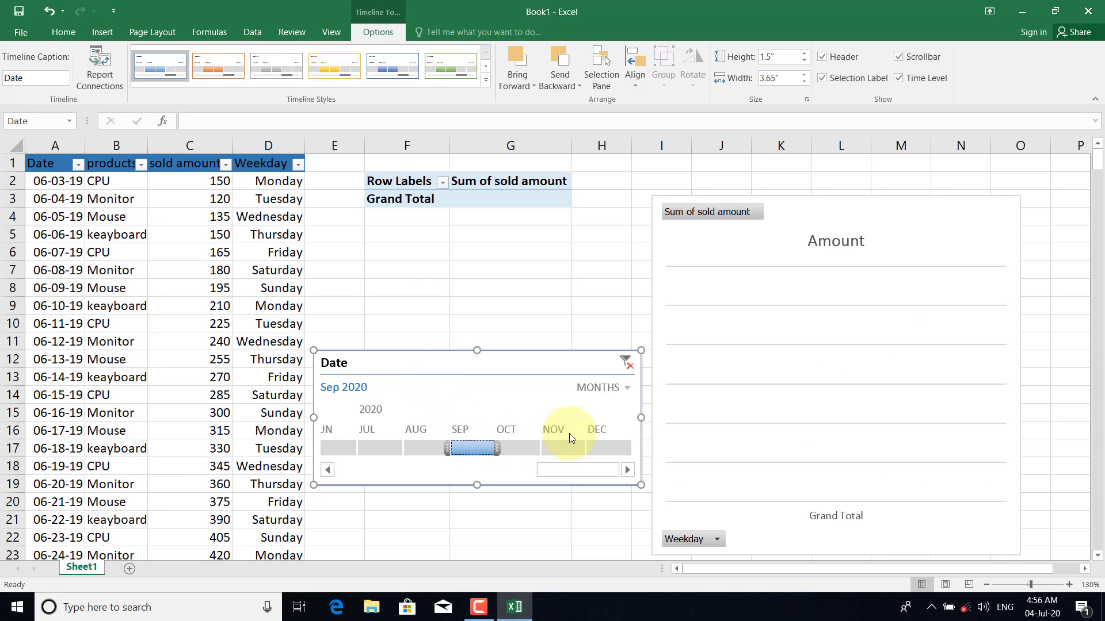
left_click(555, 440)
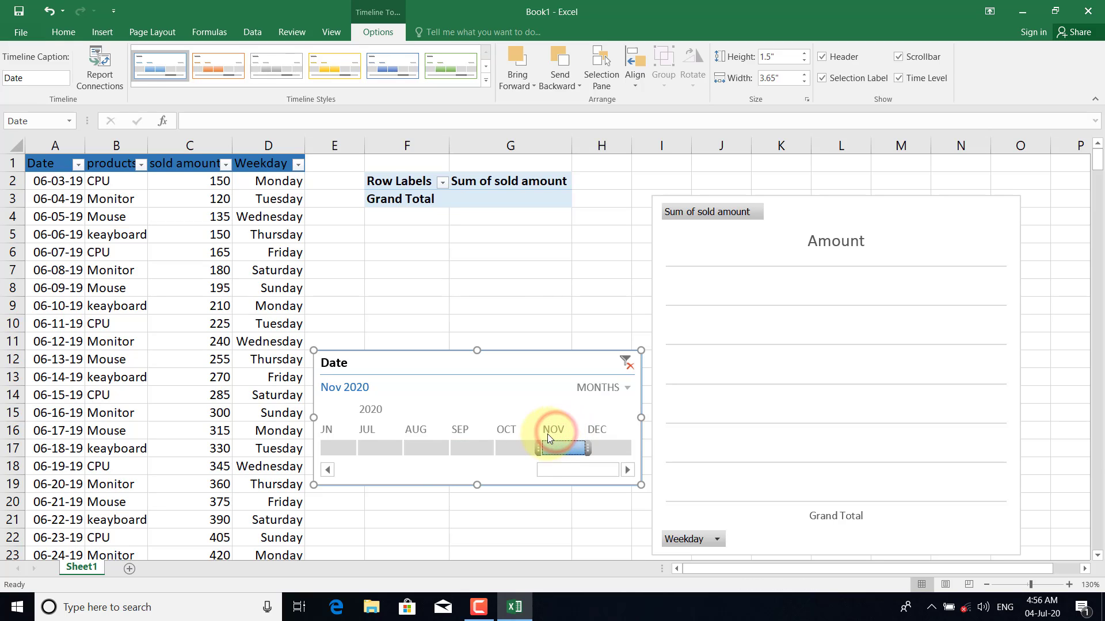
left_click(326, 469)
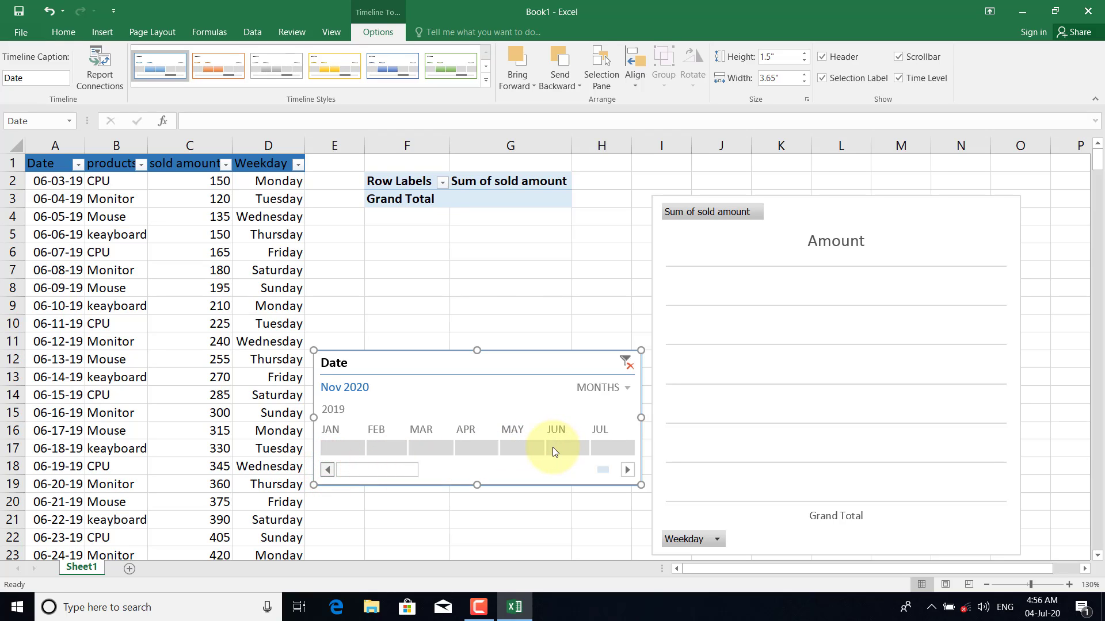
left_click(552, 447)
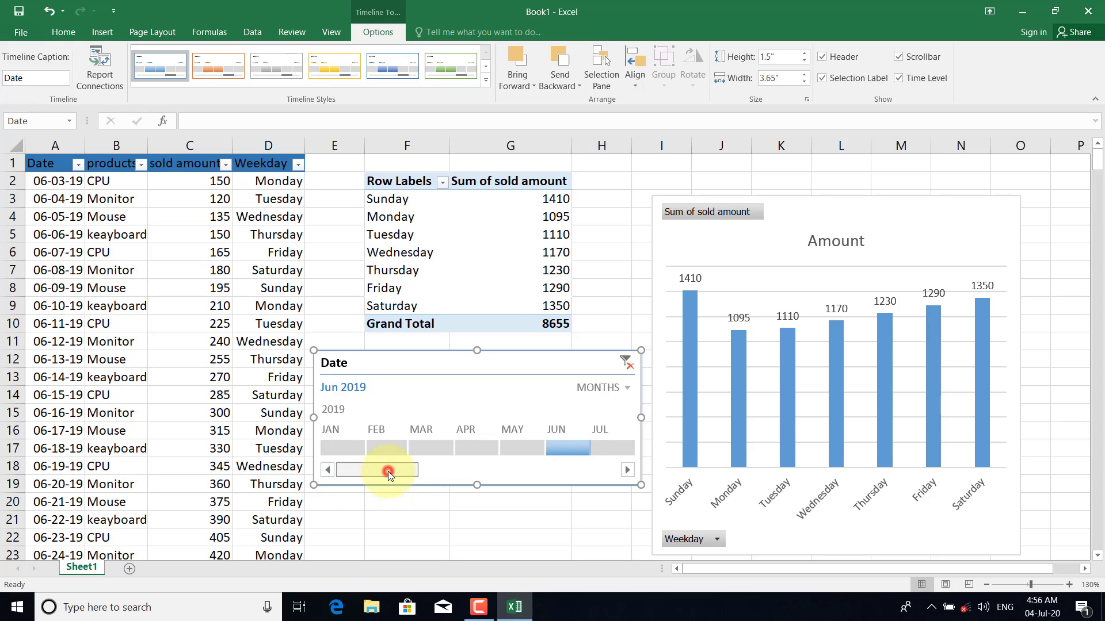
left_click_drag(387, 471, 477, 471)
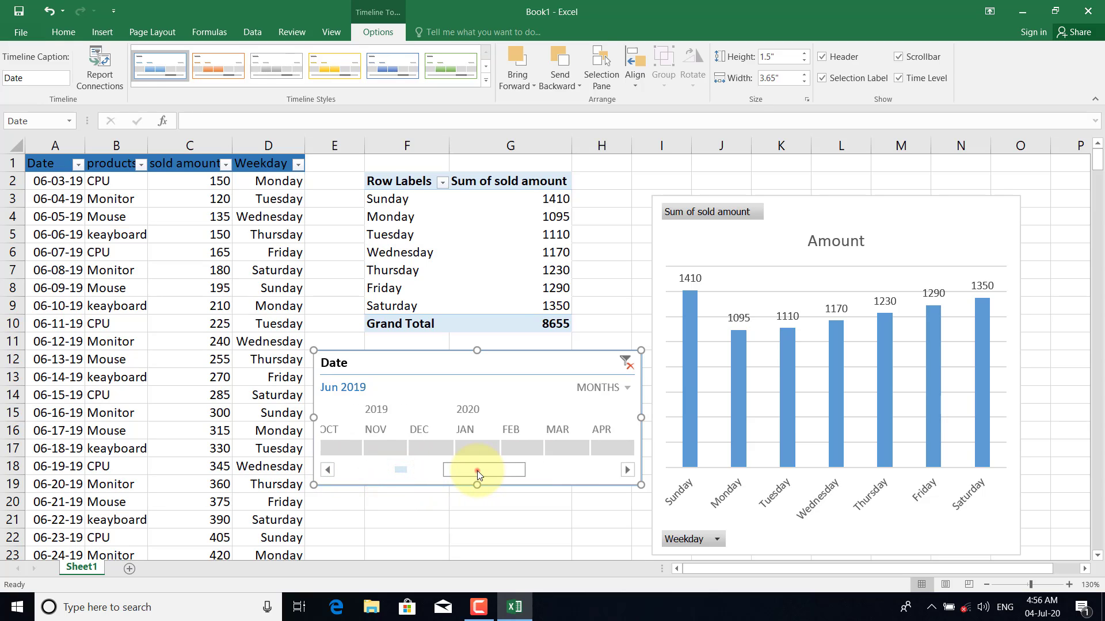
left_click(342, 448)
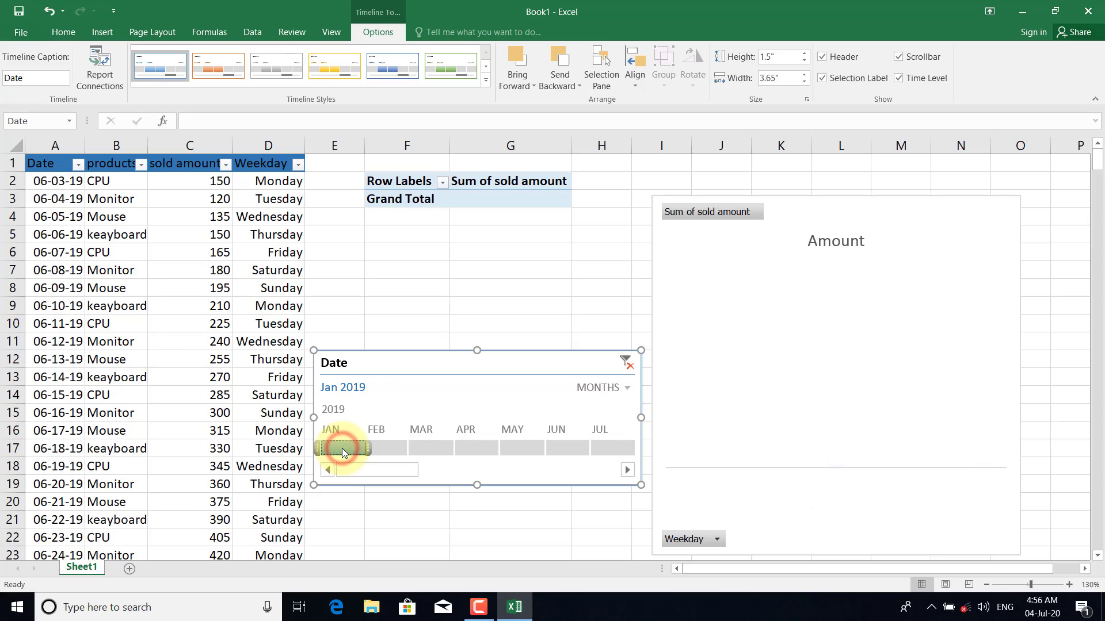
left_click(381, 447)
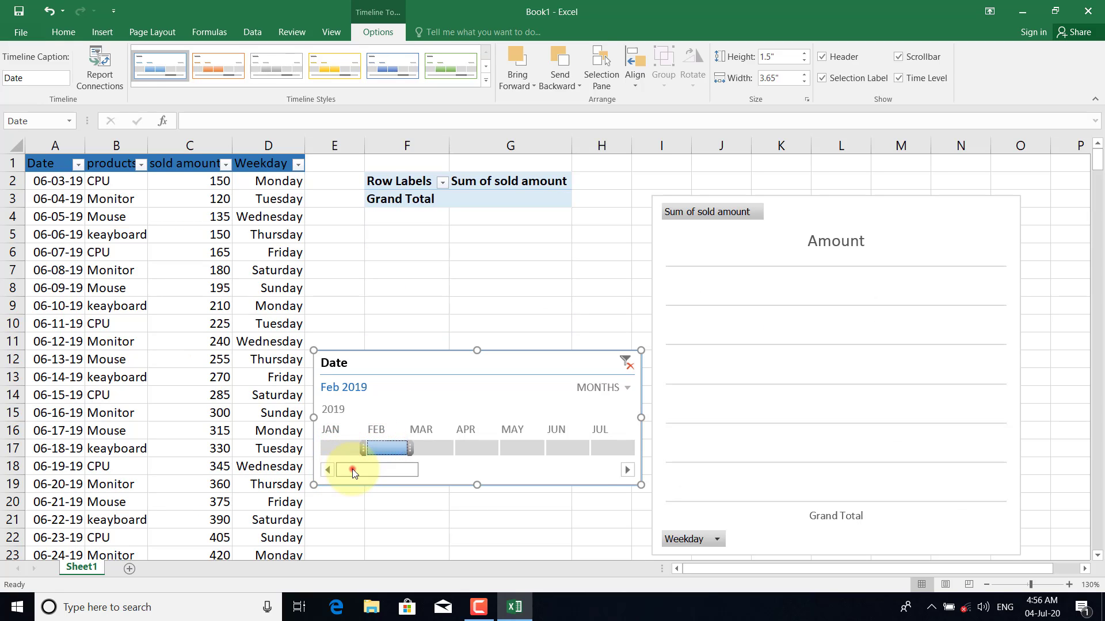
Step: Extend the timeline selection to Jun–Dec 2020 (total 203700) and scroll back to earlier months
left_click_drag(352, 468, 683, 456)
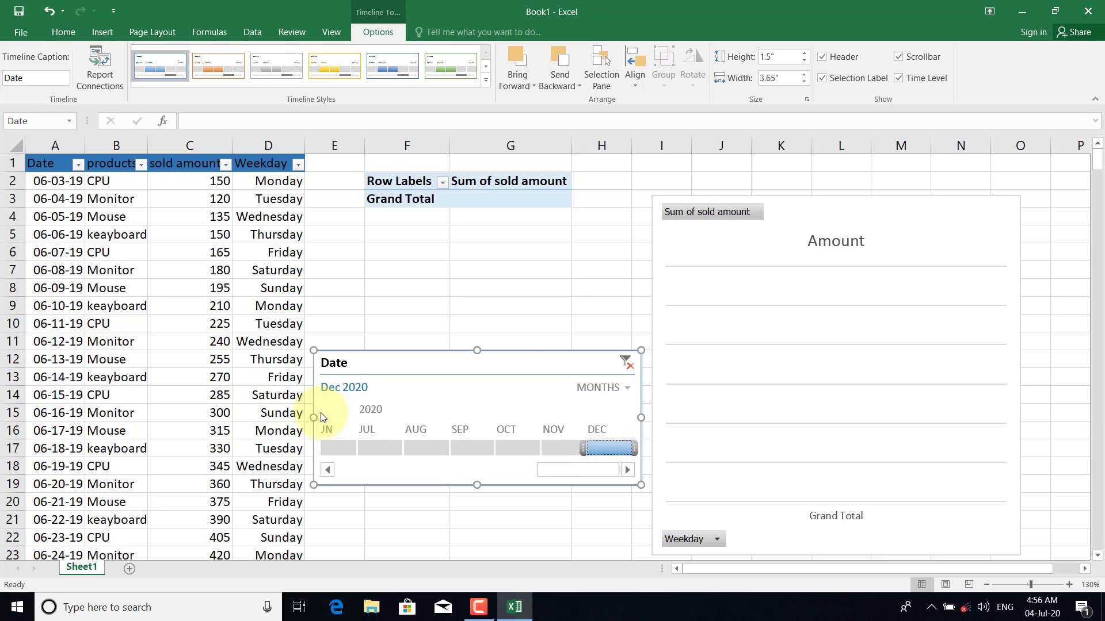
left_click_drag(594, 451, 330, 449)
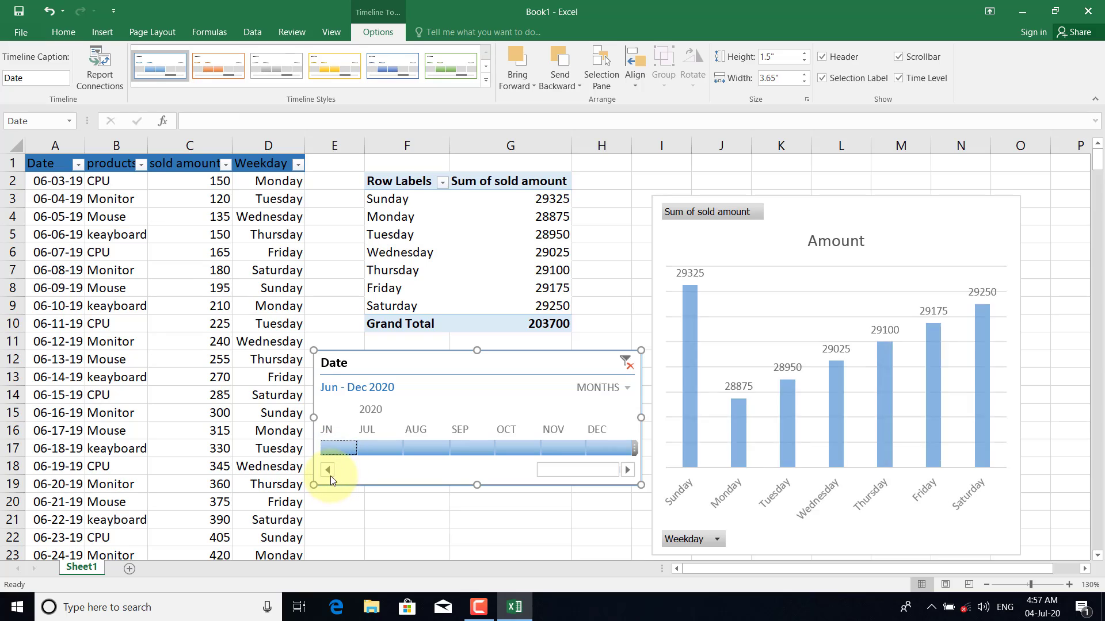
left_click(328, 472)
left_click(329, 474)
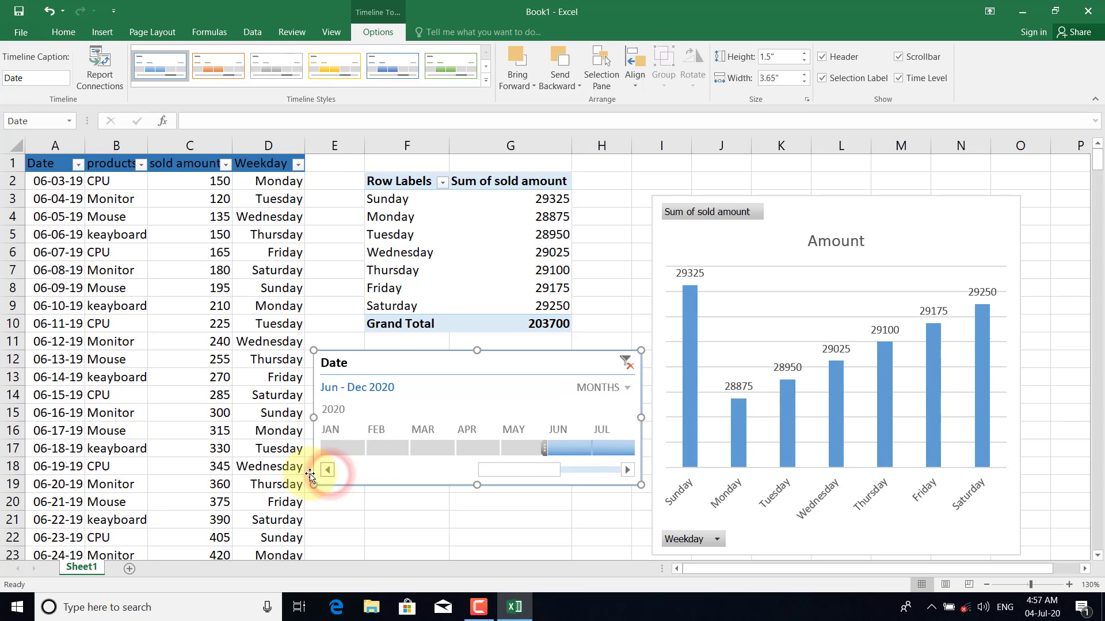
left_click_drag(562, 470, 372, 464)
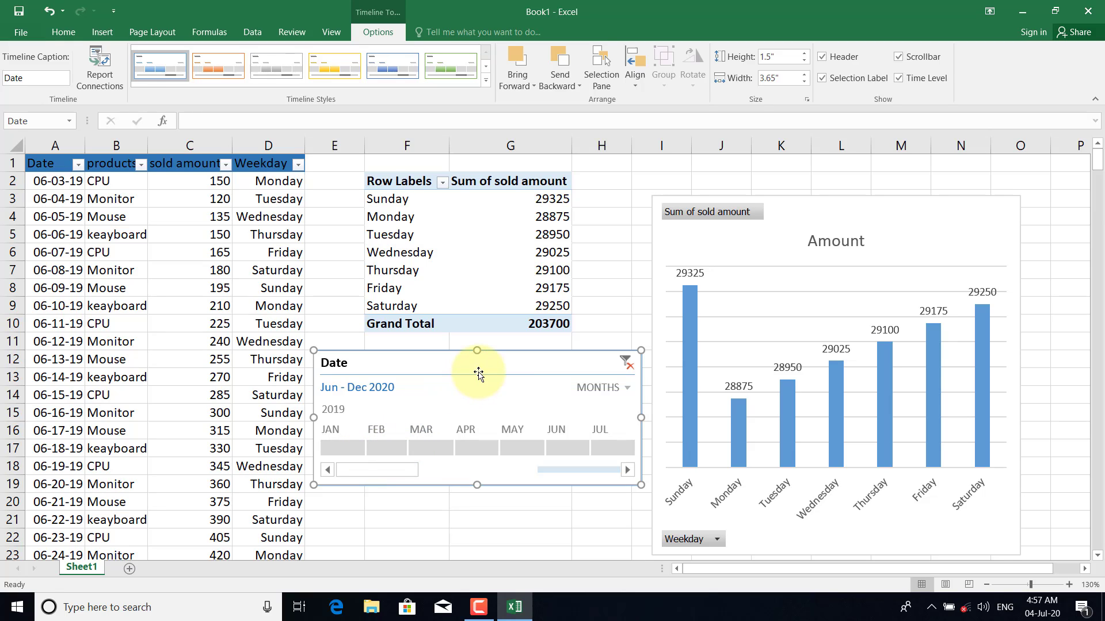
Step: Insert a month-based Date slicer into the PivotTable from PivotTable Analyze
left_click(698, 350)
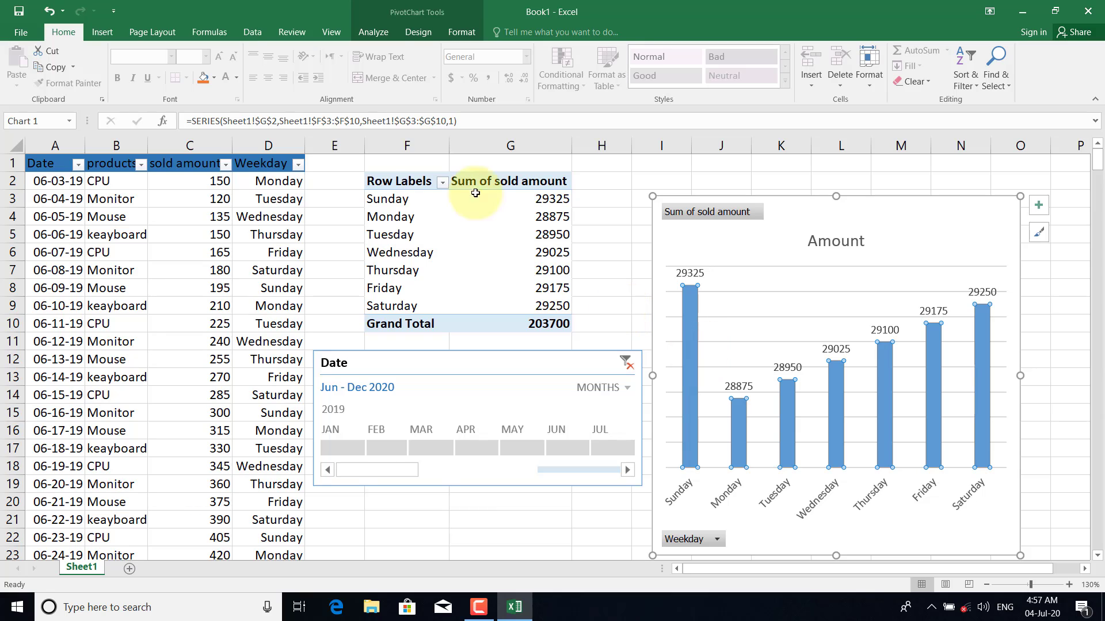
left_click(448, 38)
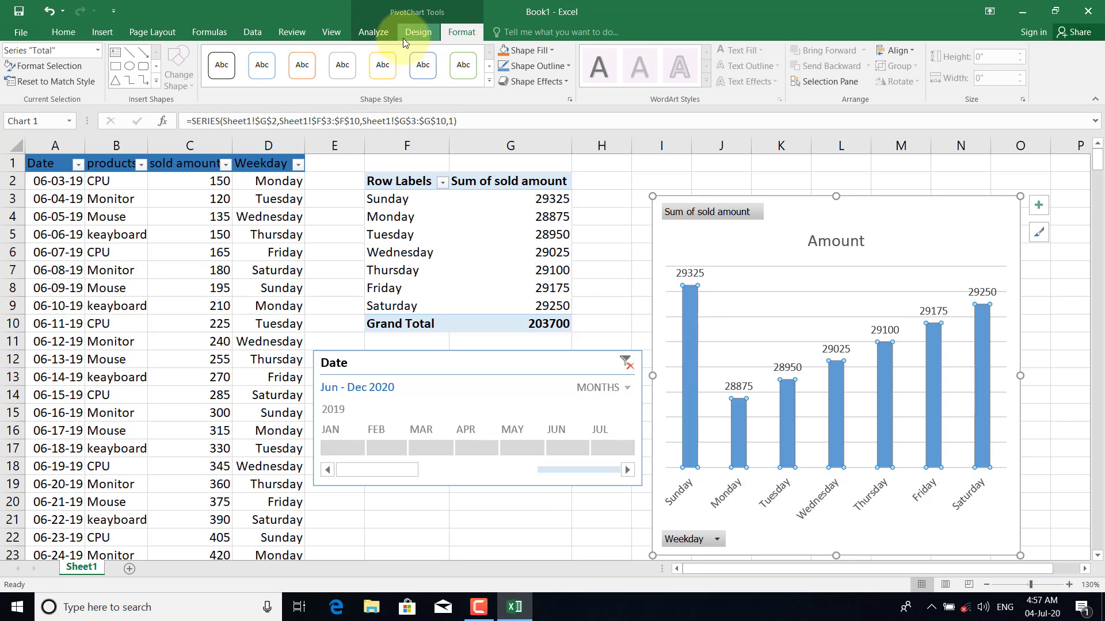
left_click(379, 33)
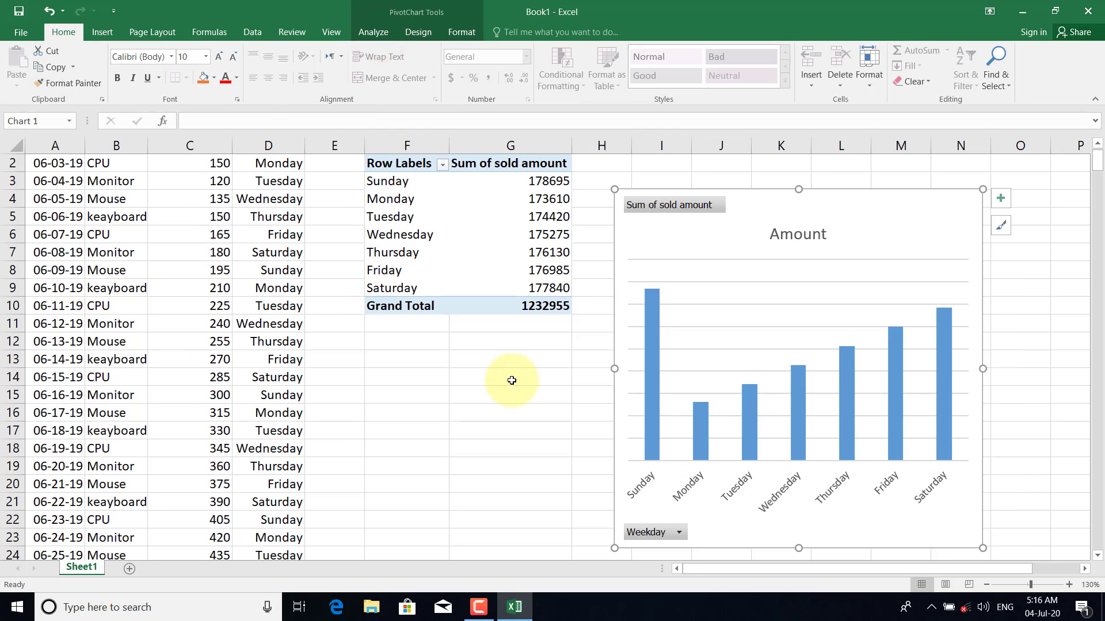
left_click(398, 217)
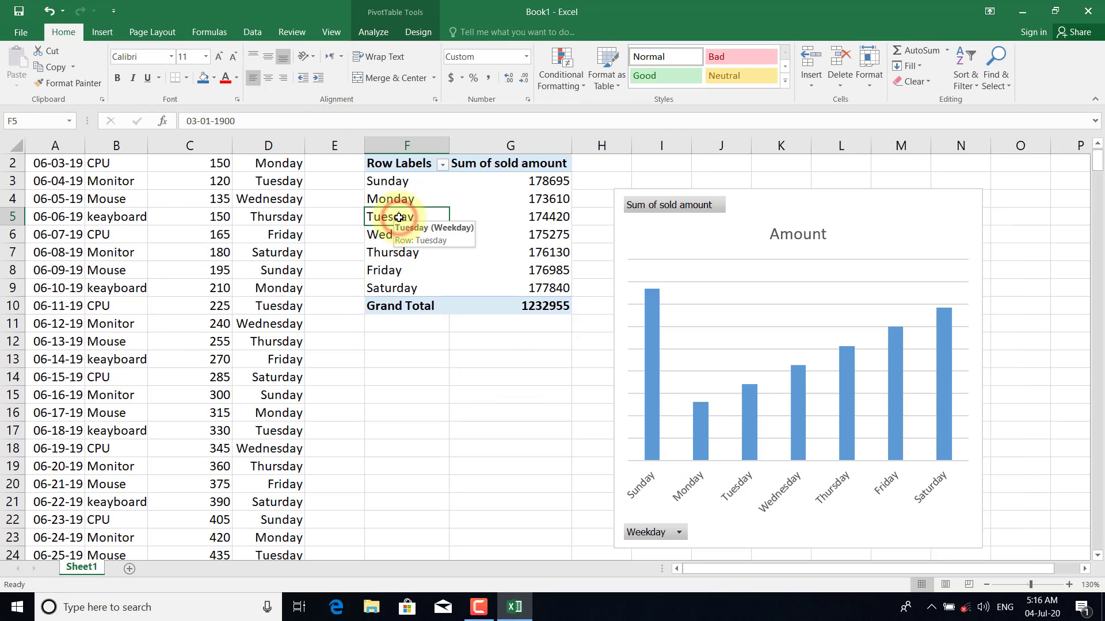
left_click(370, 36)
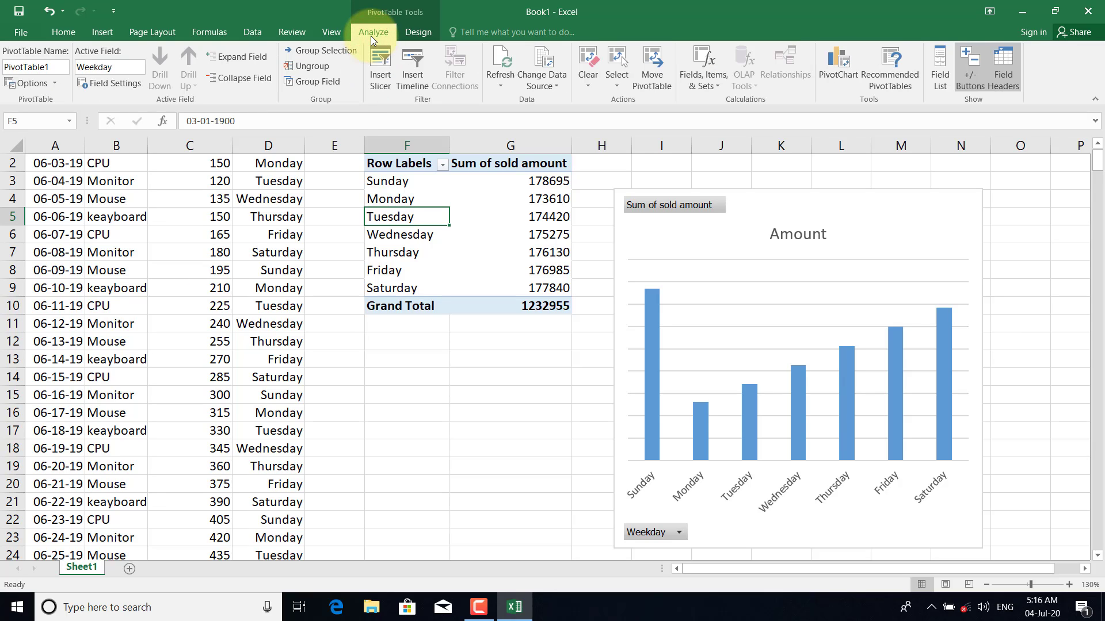
left_click(381, 74)
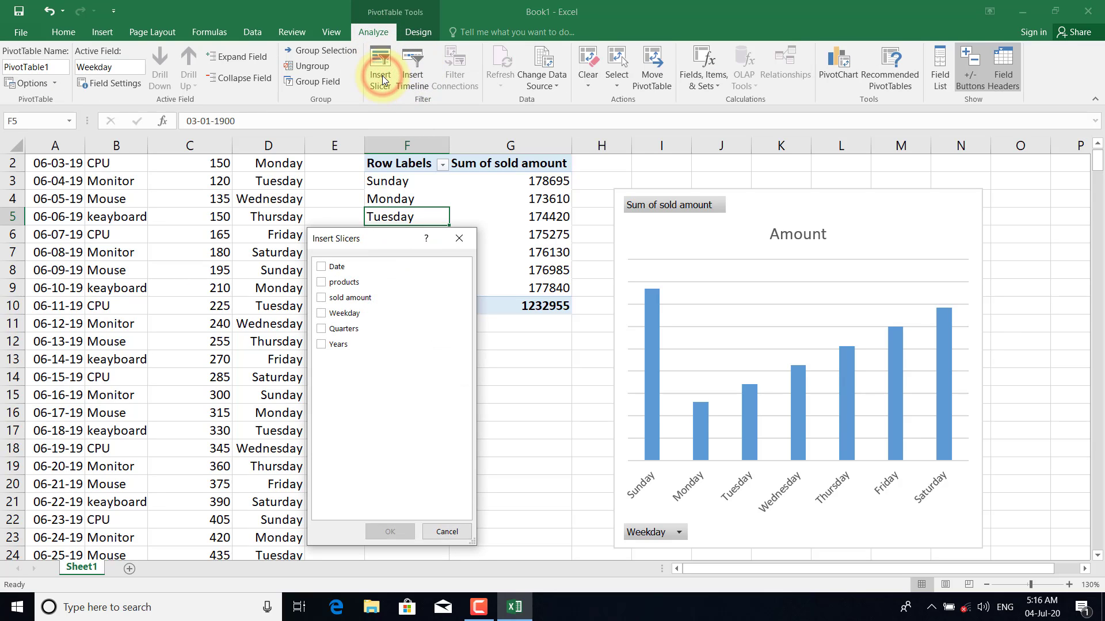
left_click(320, 267)
left_click(374, 532)
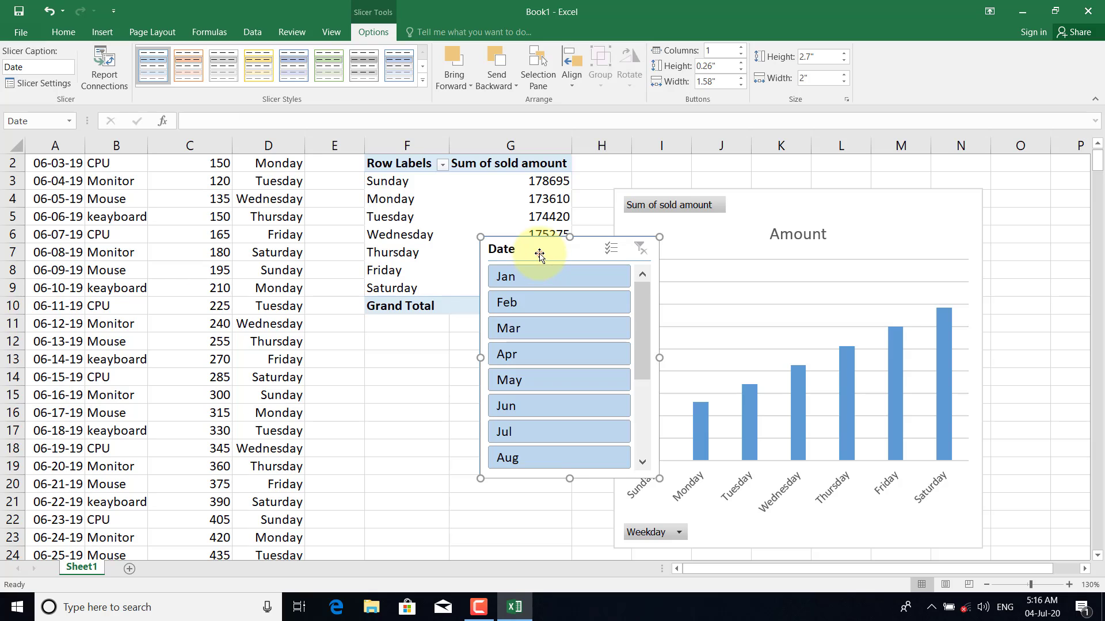
Step: Move the Date slicer below the PivotTable and fine-tune its position
left_click_drag(540, 254, 390, 177)
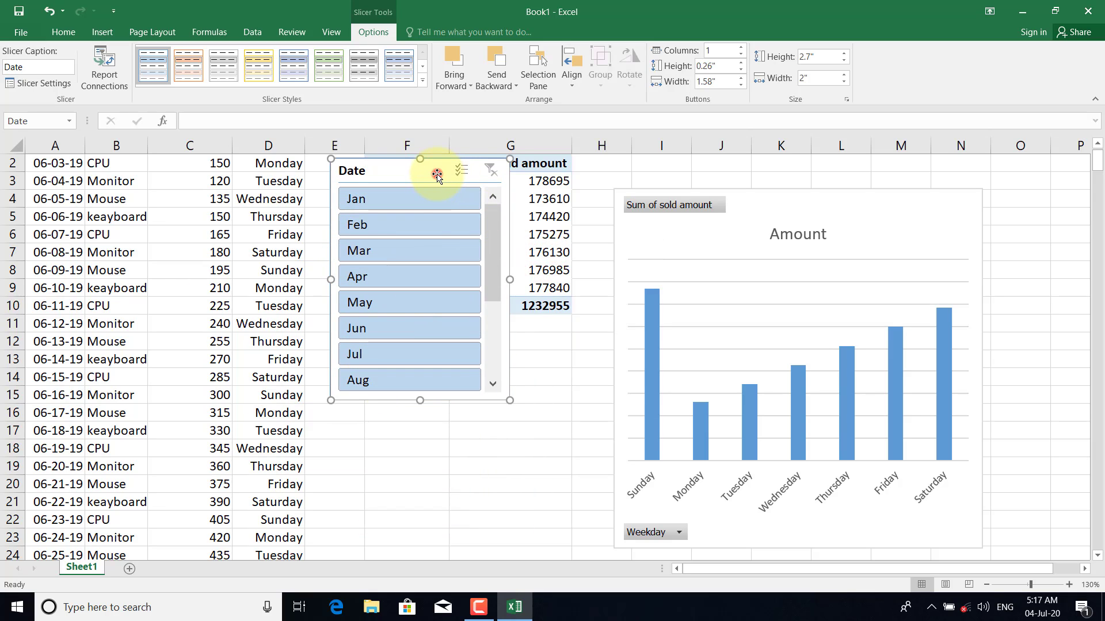
left_click_drag(437, 174, 435, 321)
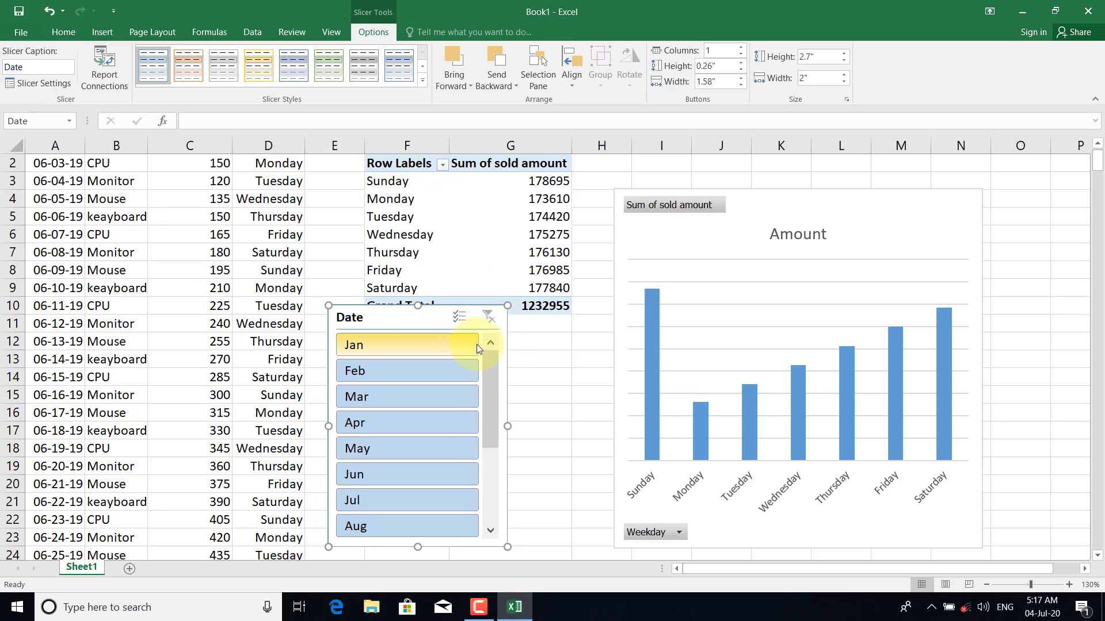
left_click_drag(492, 362, 481, 447)
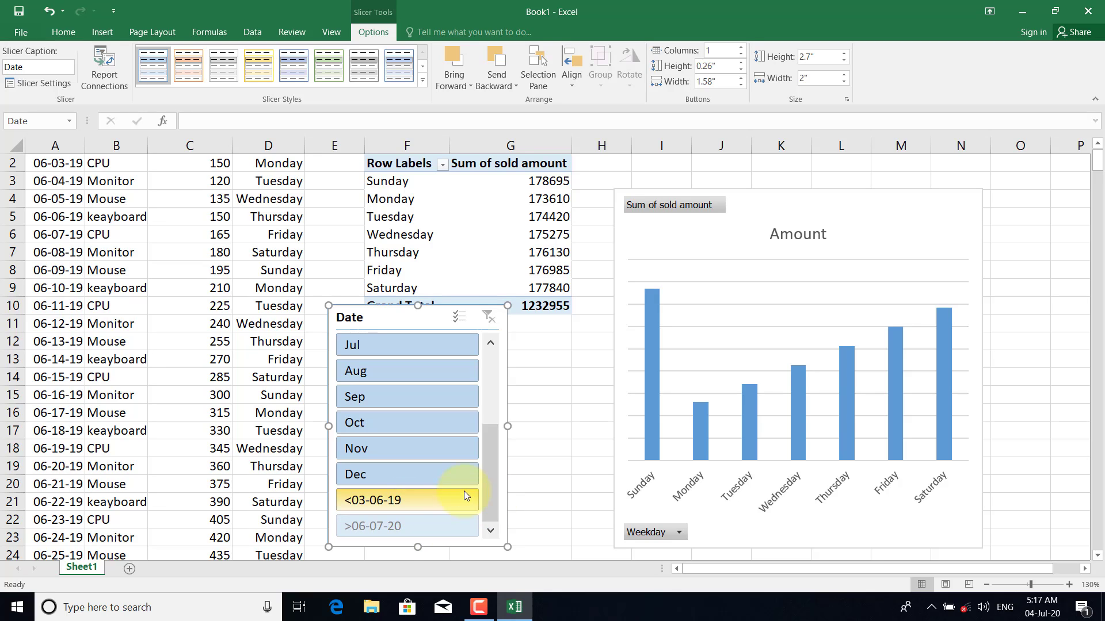
left_click_drag(488, 481, 491, 364)
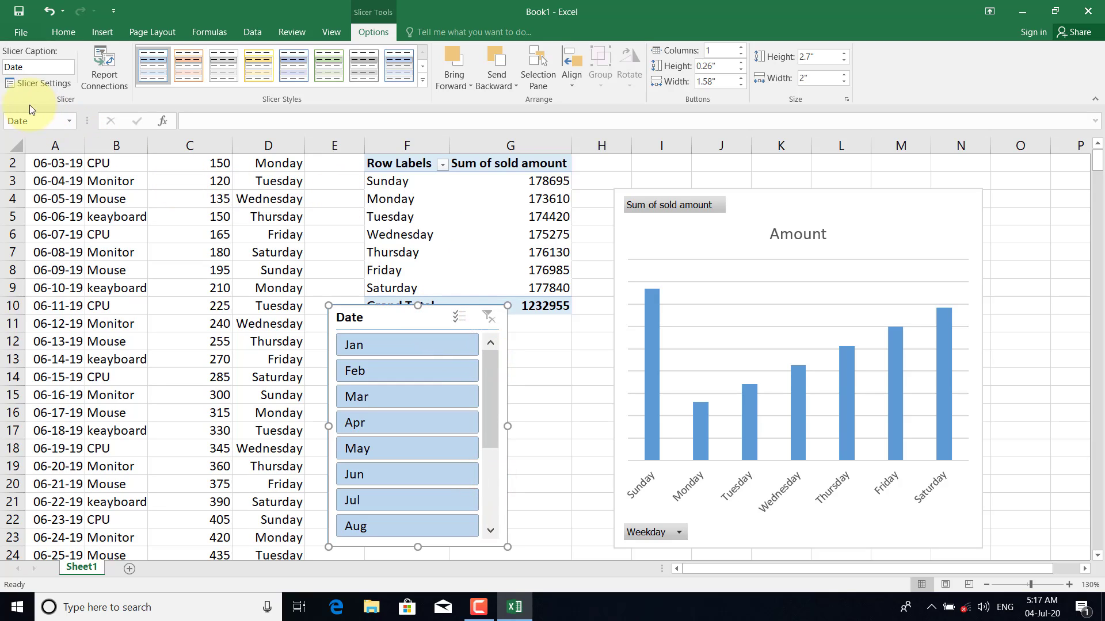
Step: In Slicer Settings, blank the Date slicer's caption and hide months with no data
left_click(60, 85)
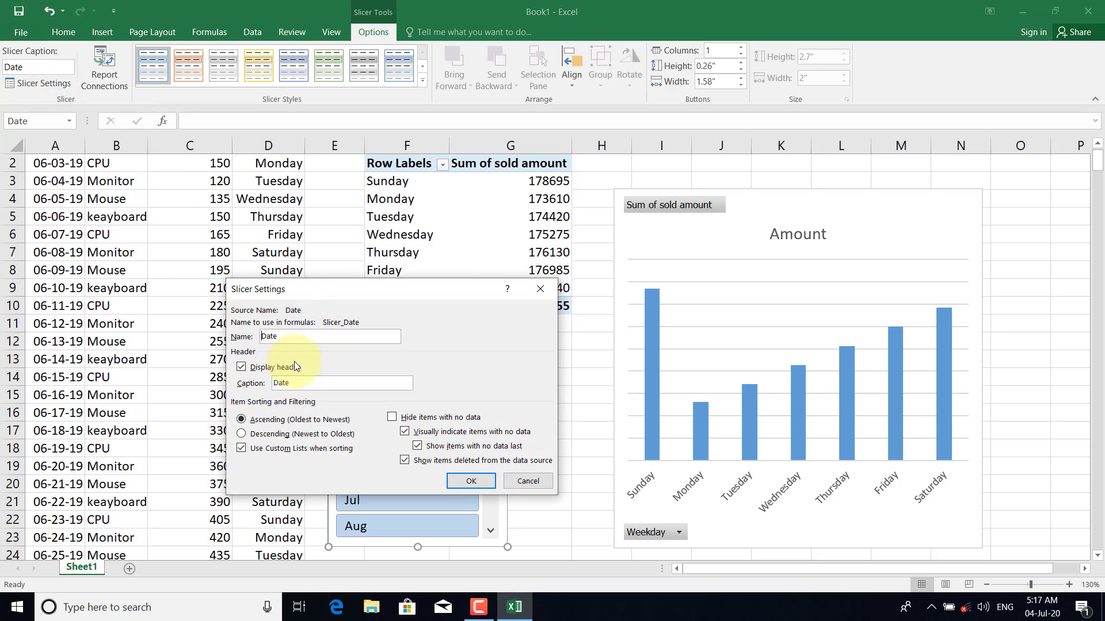
left_click(427, 420)
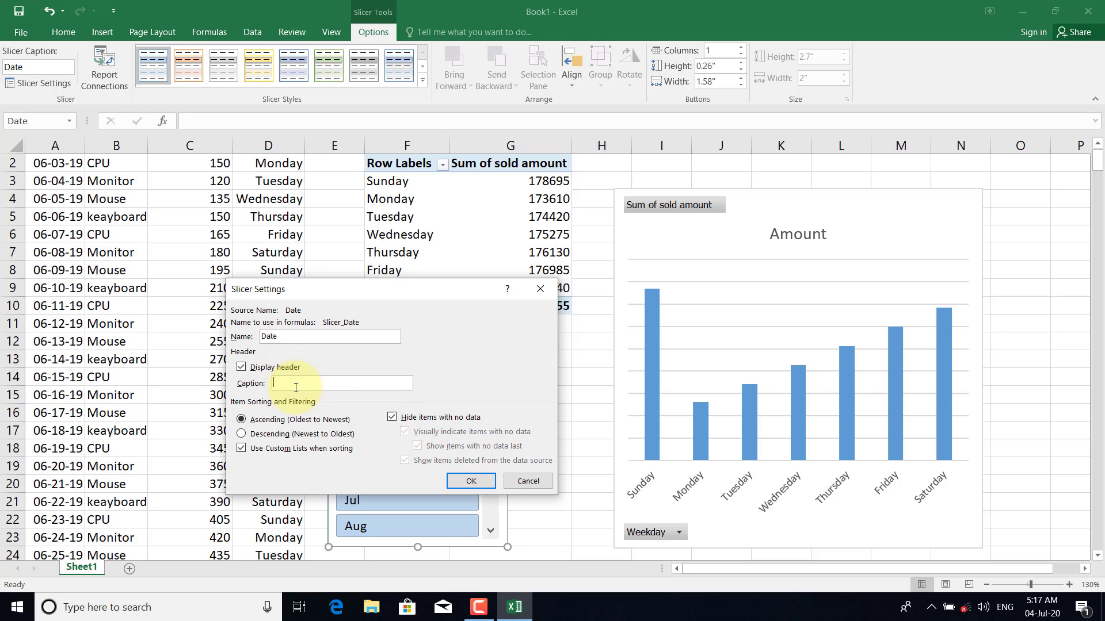
left_click(470, 480)
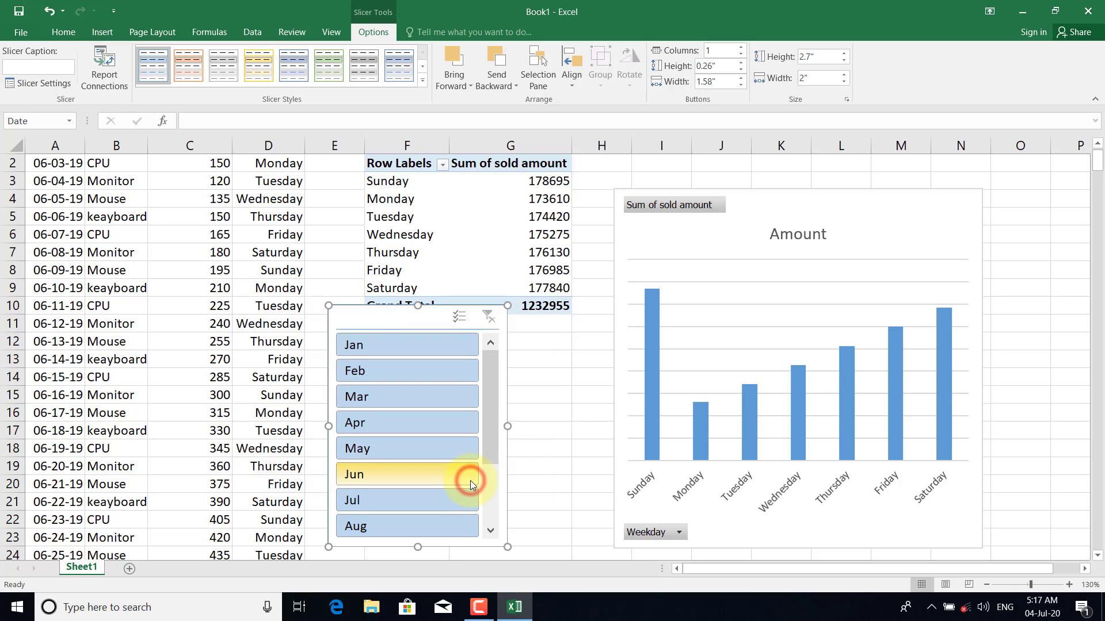
Step: Filter the slicer to Mar and add data labels to the chart bars
mouse_move(489, 431)
left_mouse_down()
mouse_move(477, 528)
mouse_move(484, 410)
left_mouse_up()
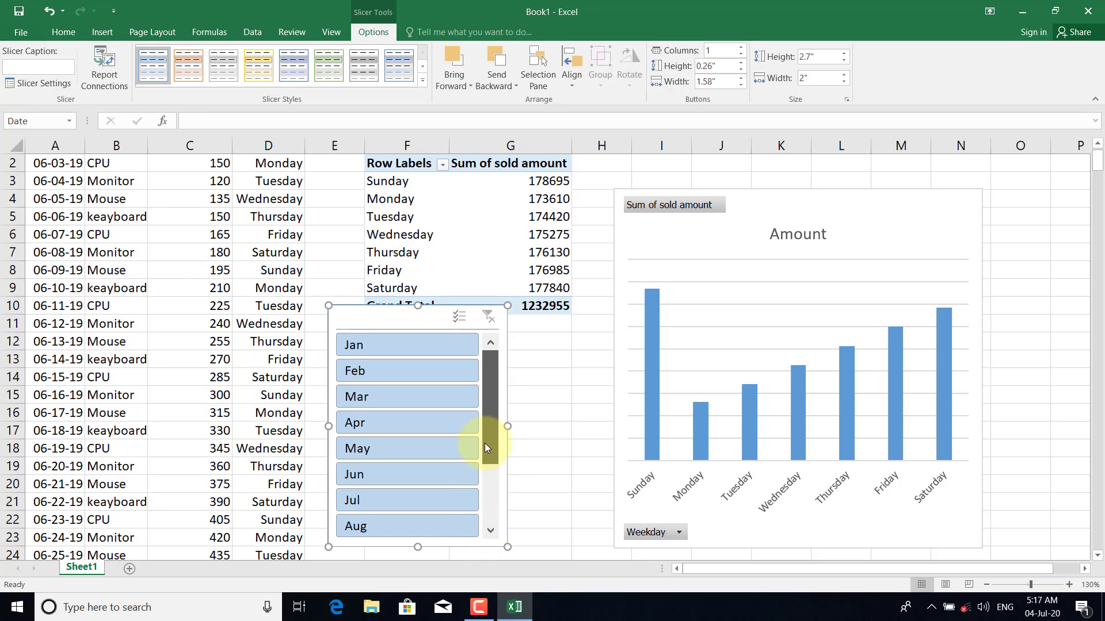
mouse_move(484, 447)
left_mouse_down()
mouse_move(484, 500)
mouse_move(471, 405)
left_mouse_up()
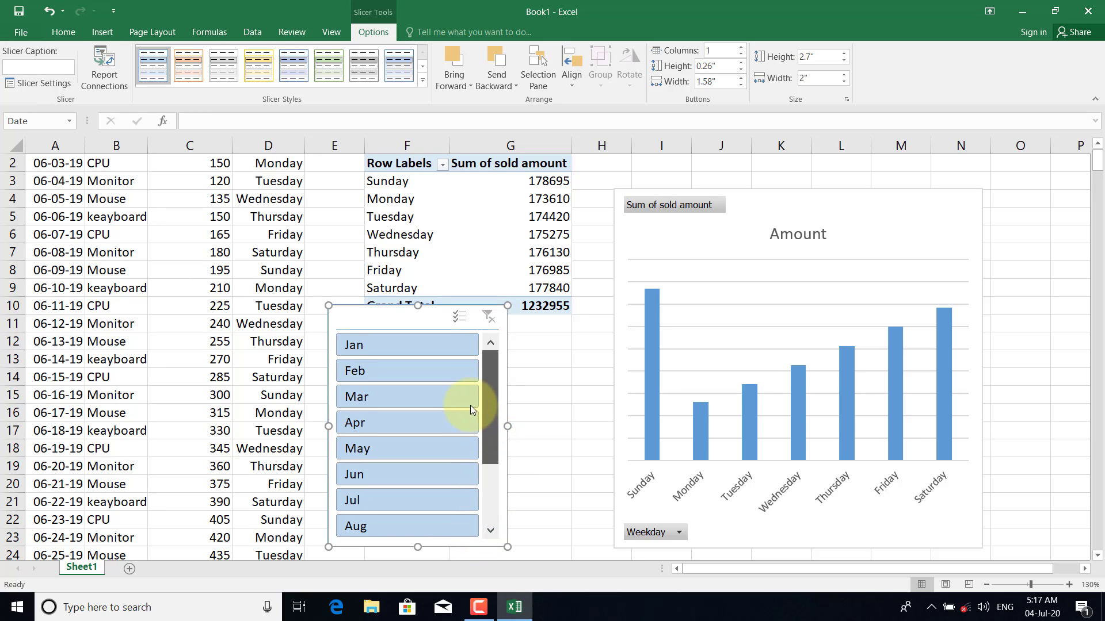
left_click(381, 395)
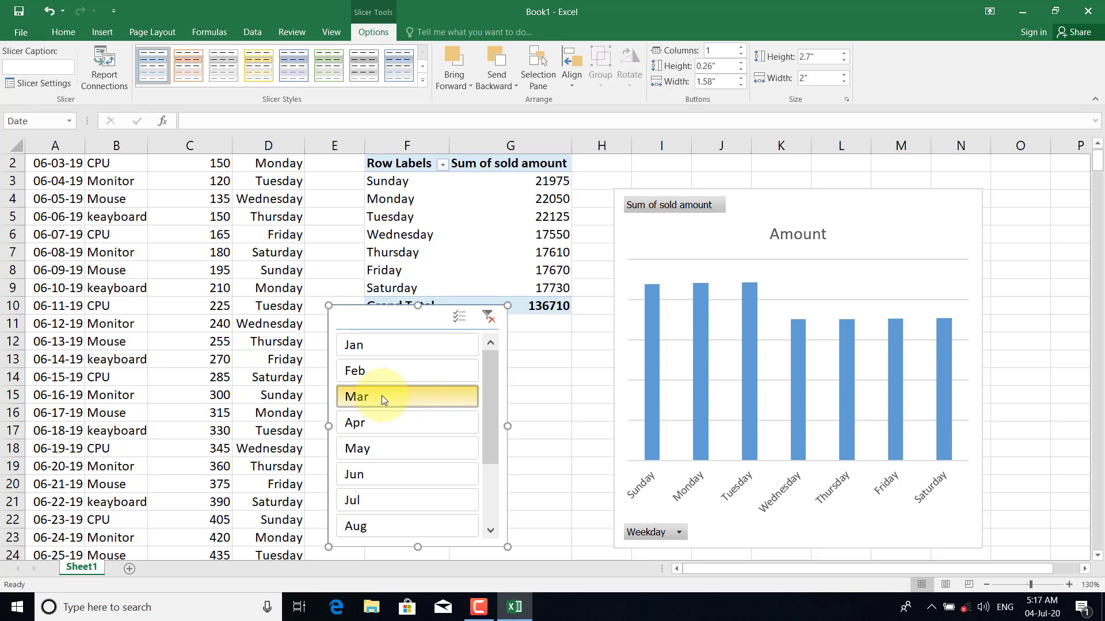
left_click(651, 361)
right_click(652, 363)
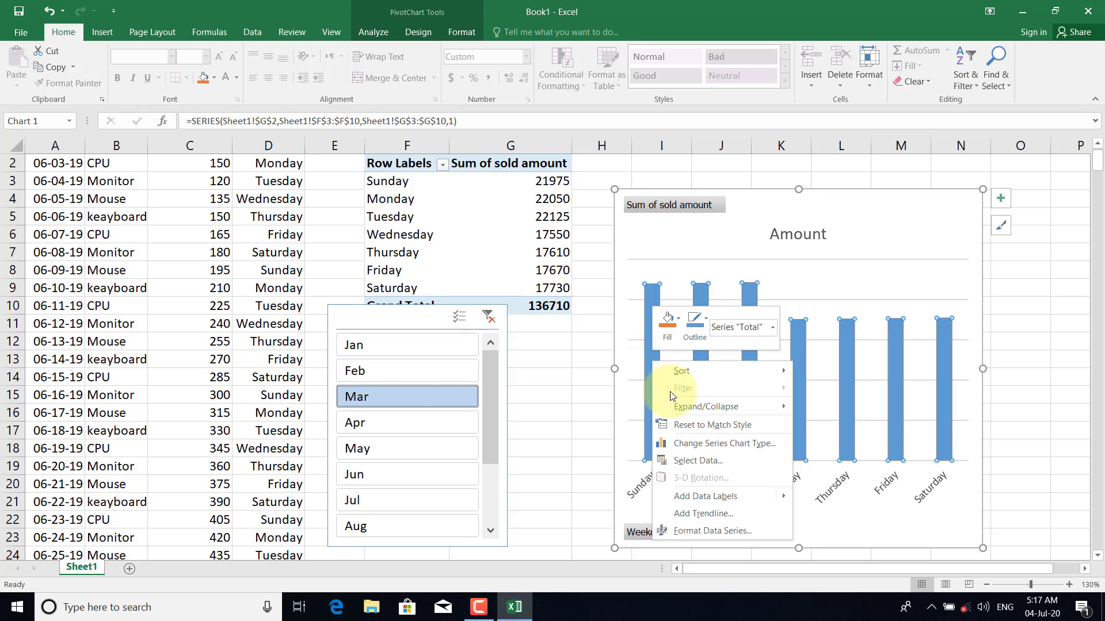
mouse_move(706, 496)
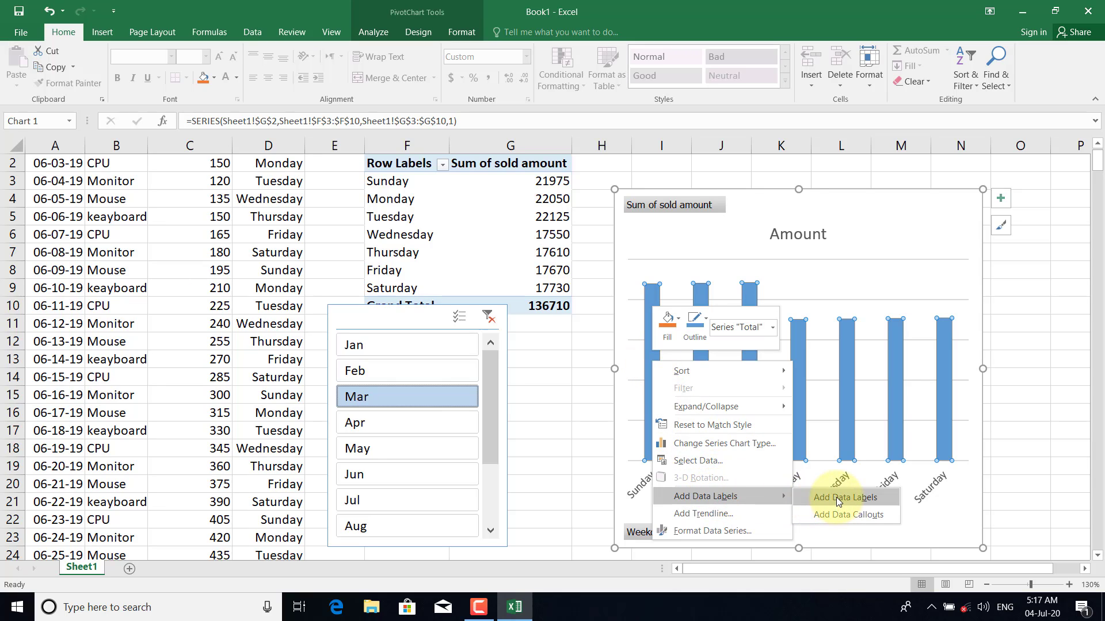
left_click(836, 500)
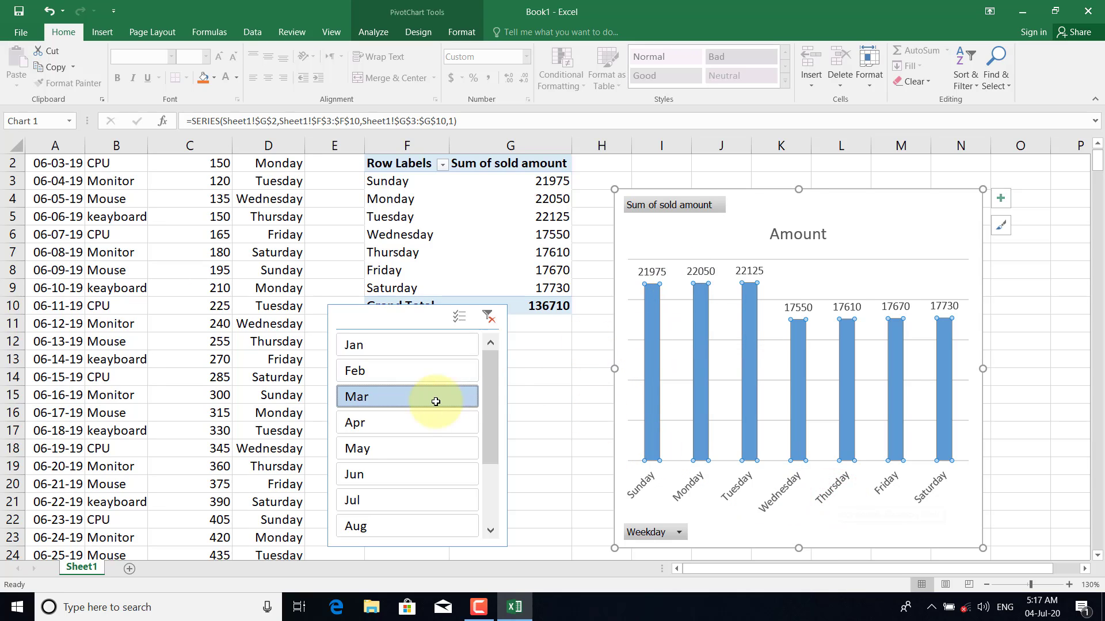
Step: Try Apr and May, nudge the slicer right and down, then filter to Feb (total 114840)
left_click(402, 424)
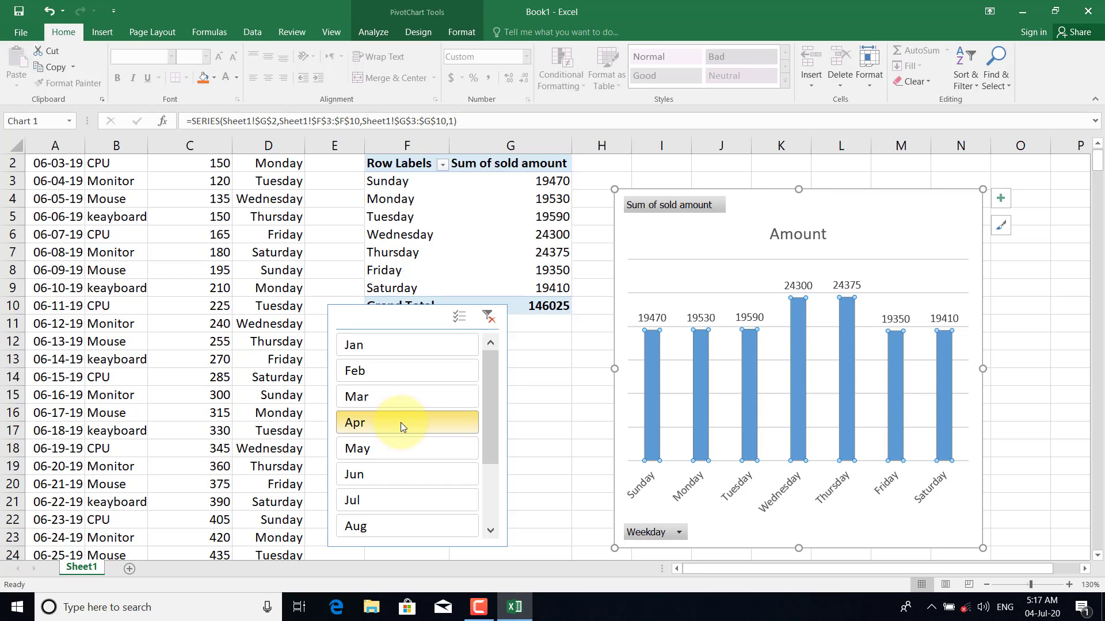
left_click(385, 451)
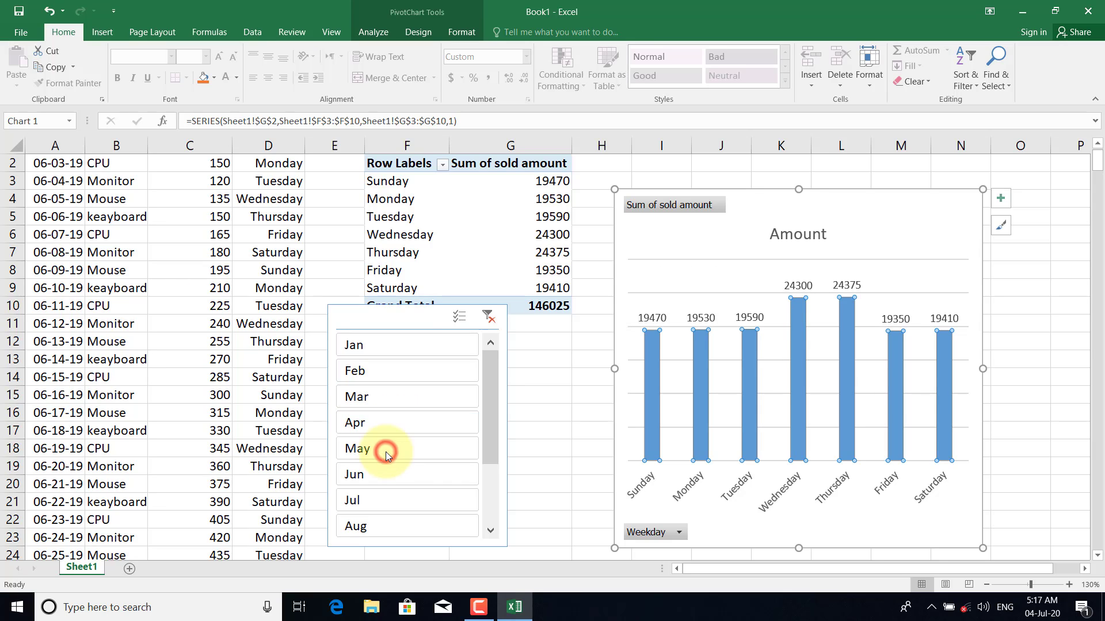
left_click(408, 323)
left_click_drag(407, 323, 443, 346)
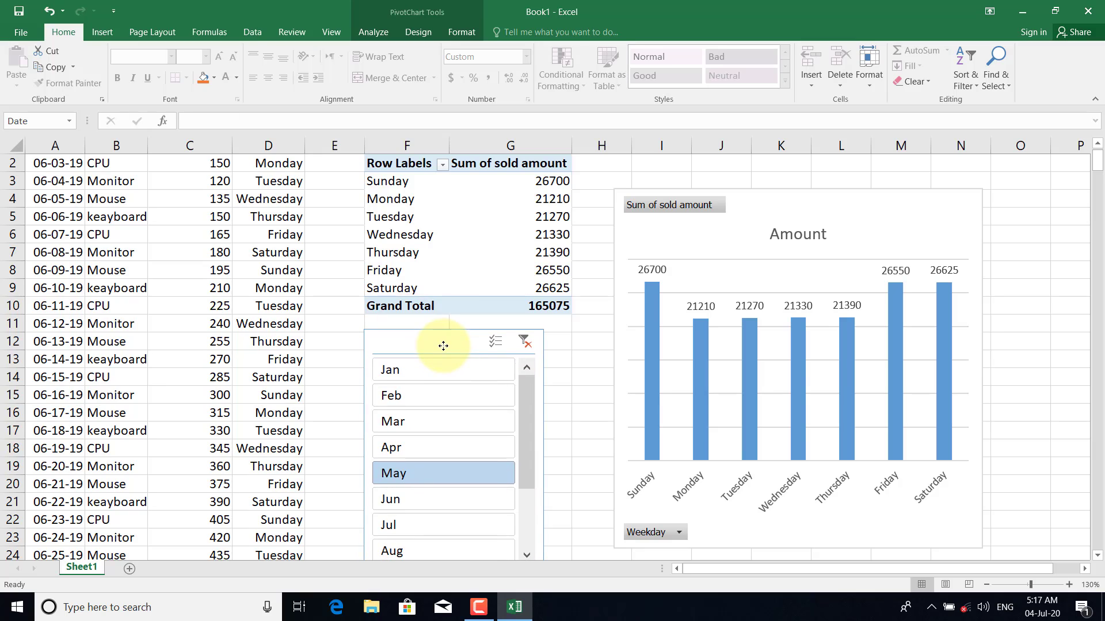
left_click(425, 396)
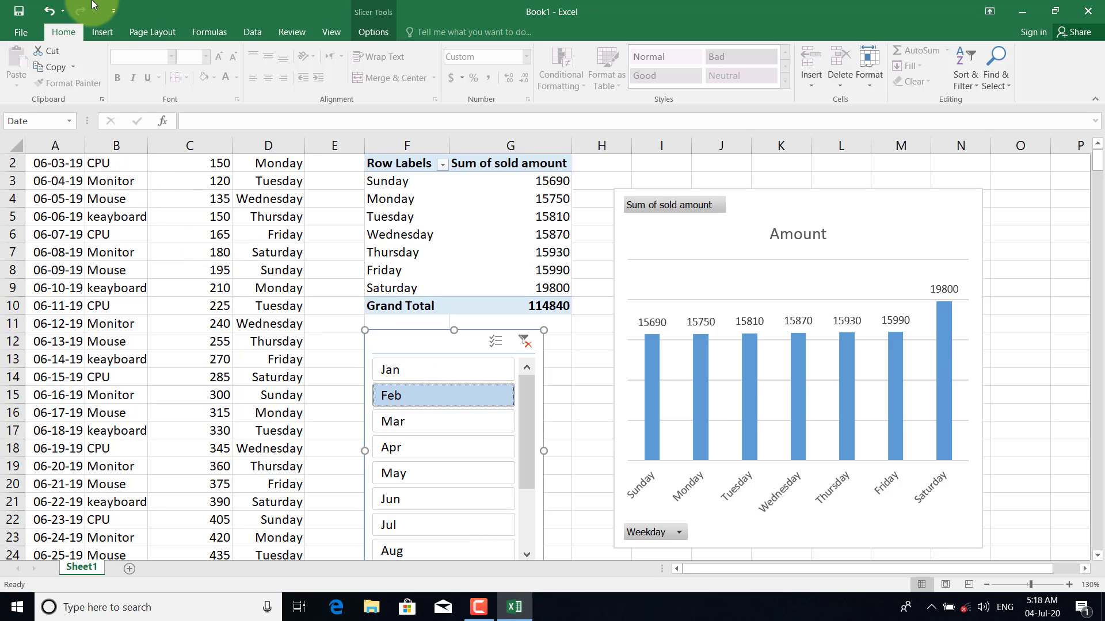
left_click(101, 33)
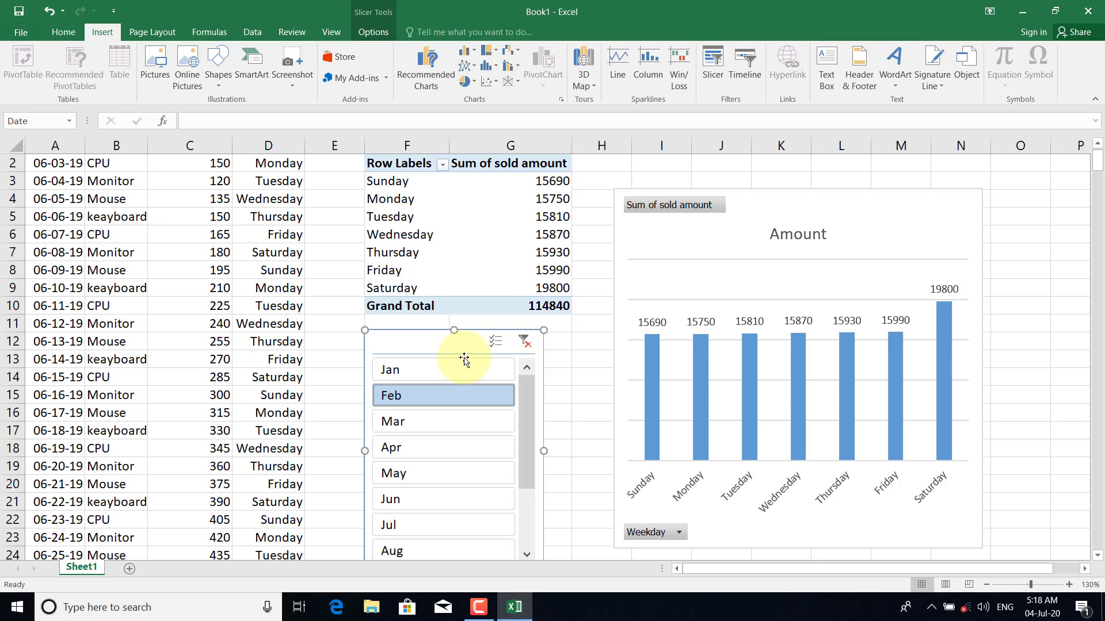
left_click(480, 608)
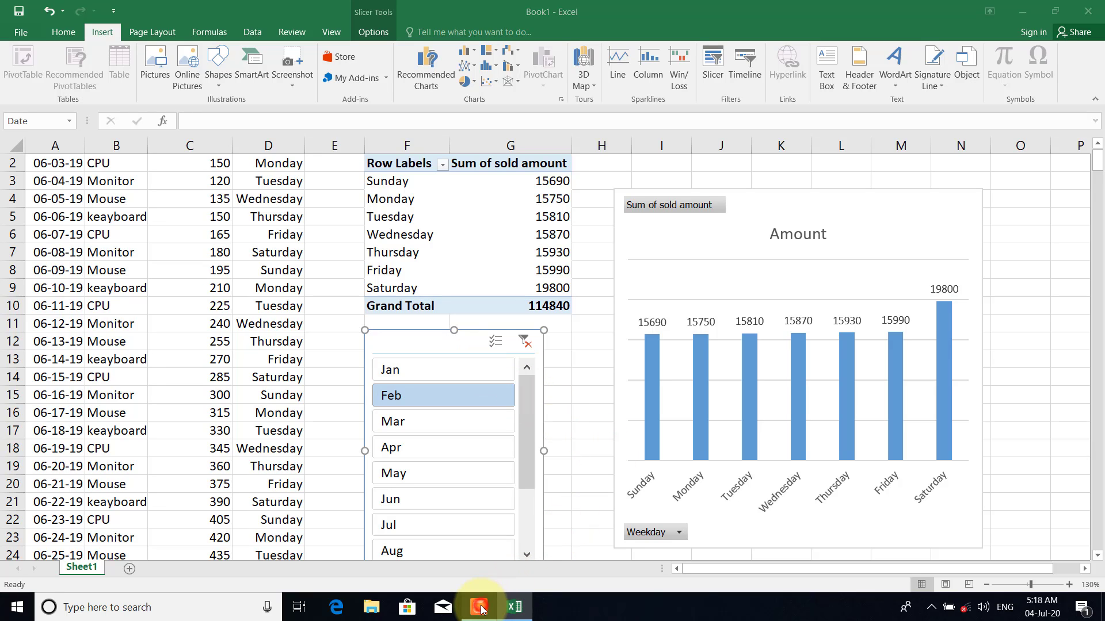